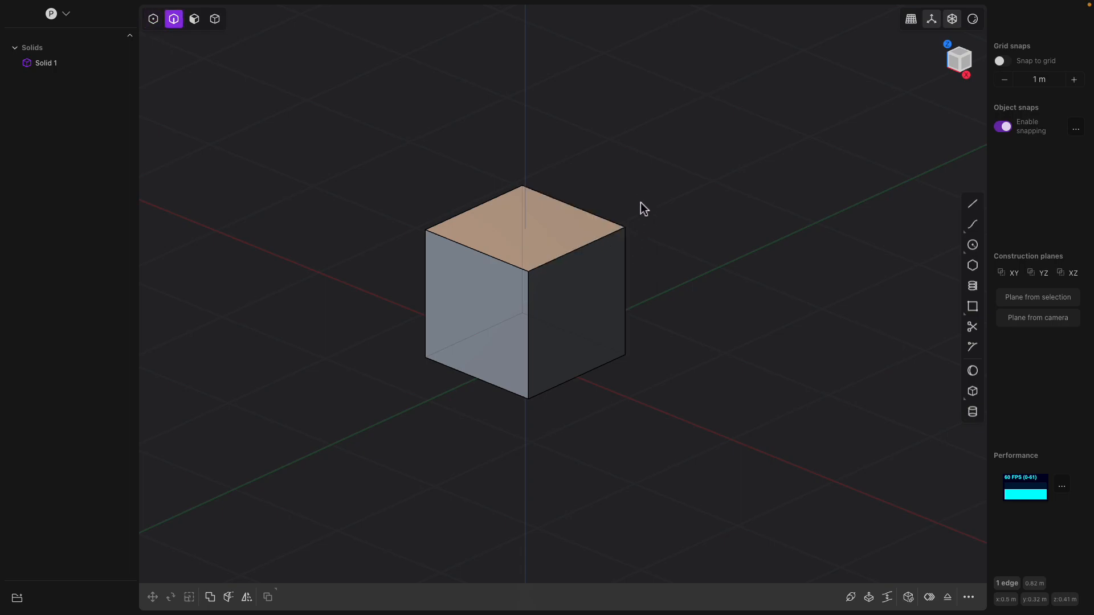
Enable the Edge, Face and Body selection modes together.
key(4)
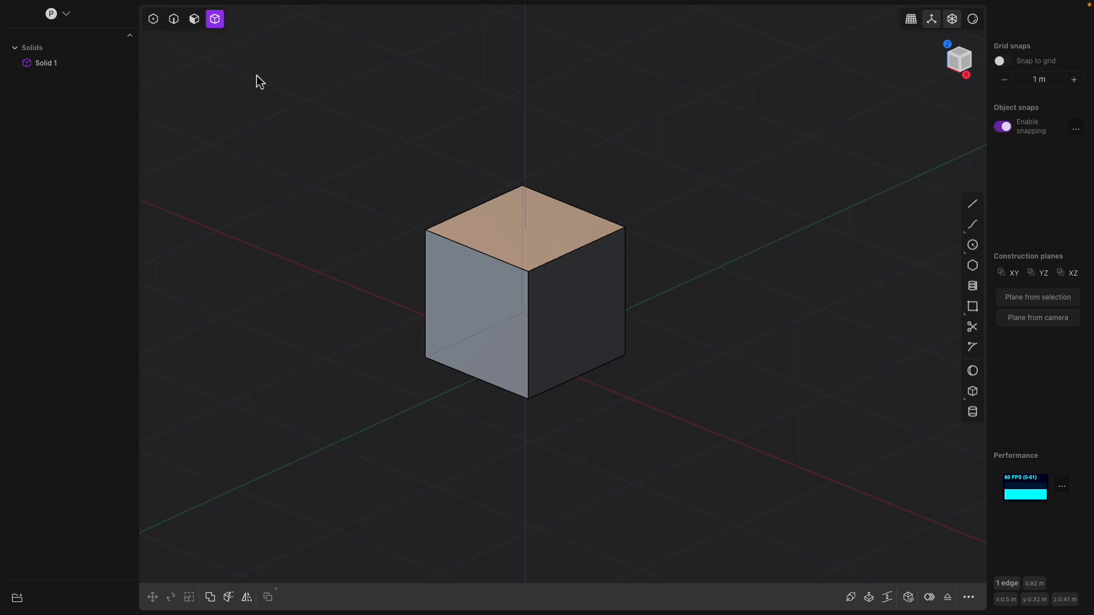
click(174, 19)
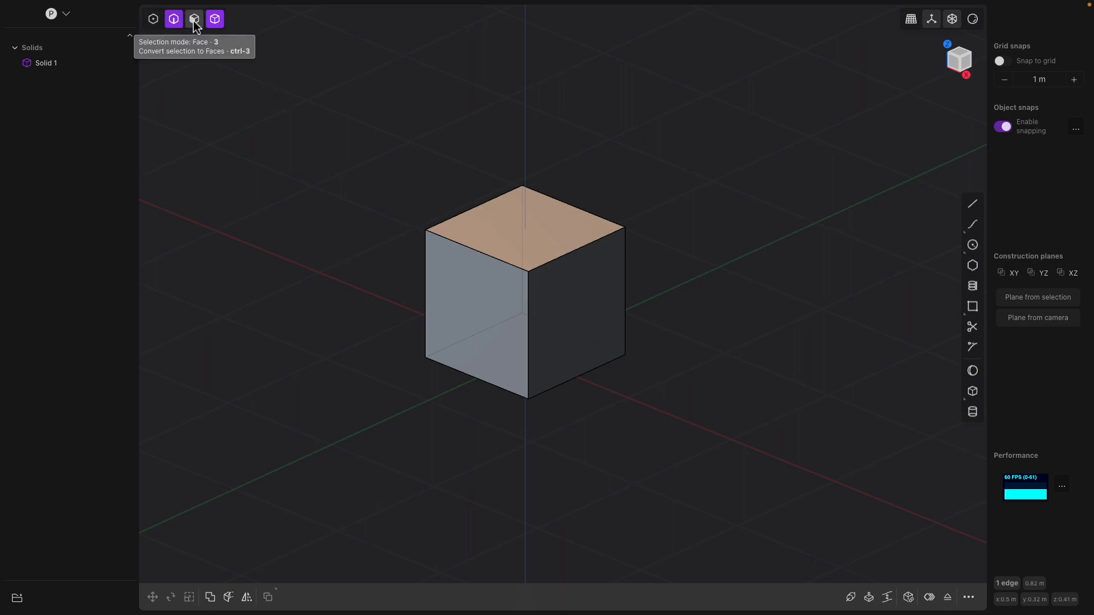
click(194, 19)
shift+middle_drag(293, 127, 251, 127)
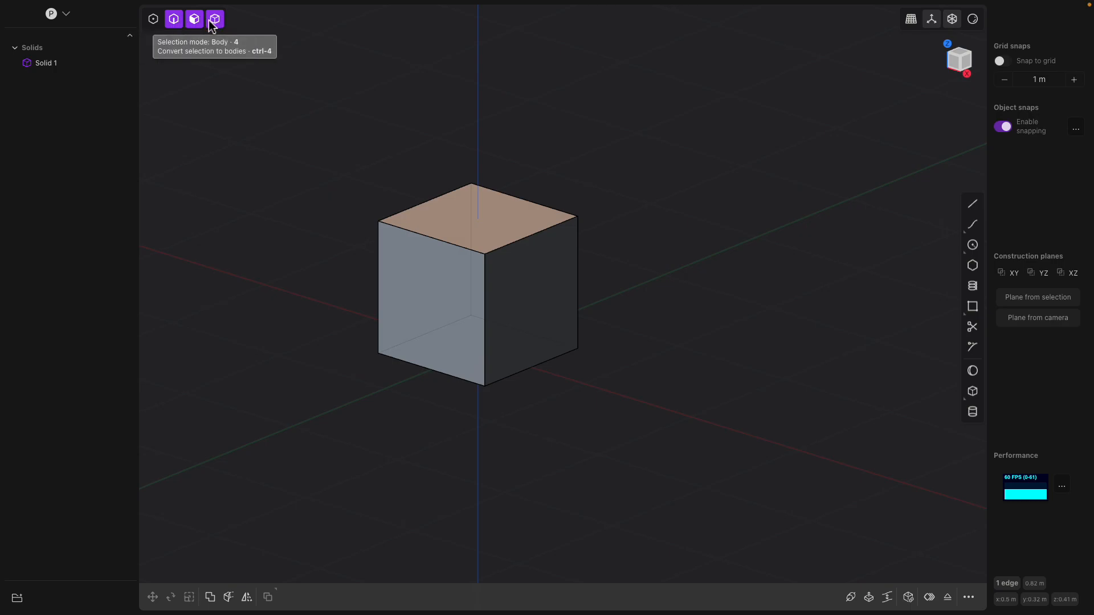
Offset the cube's front side face outward by about 0.52 m to lengthen the solid into a box.
click(415, 310)
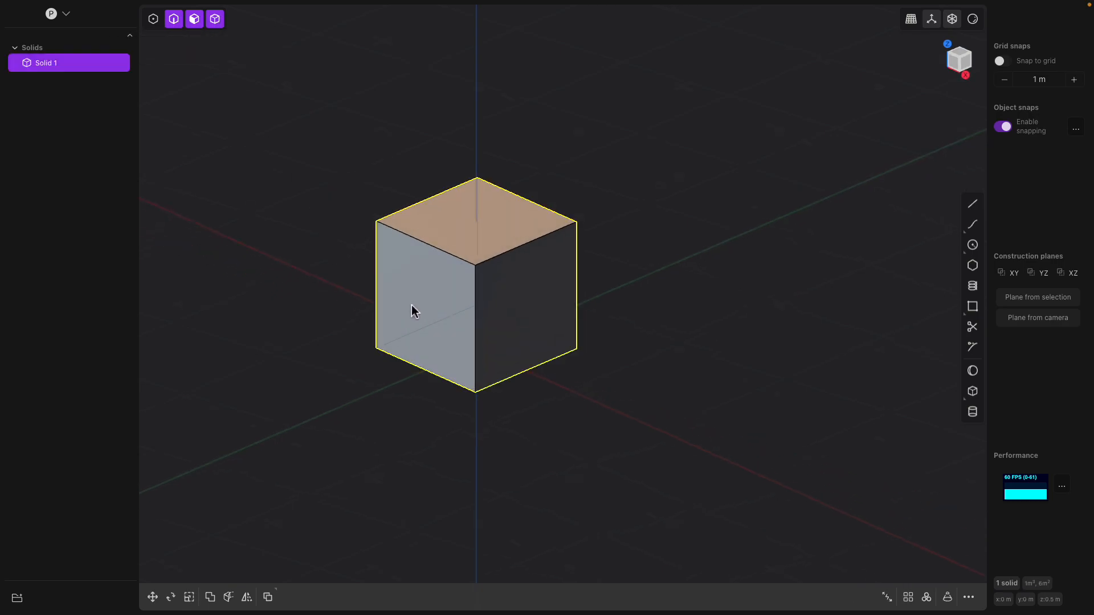
key(o)
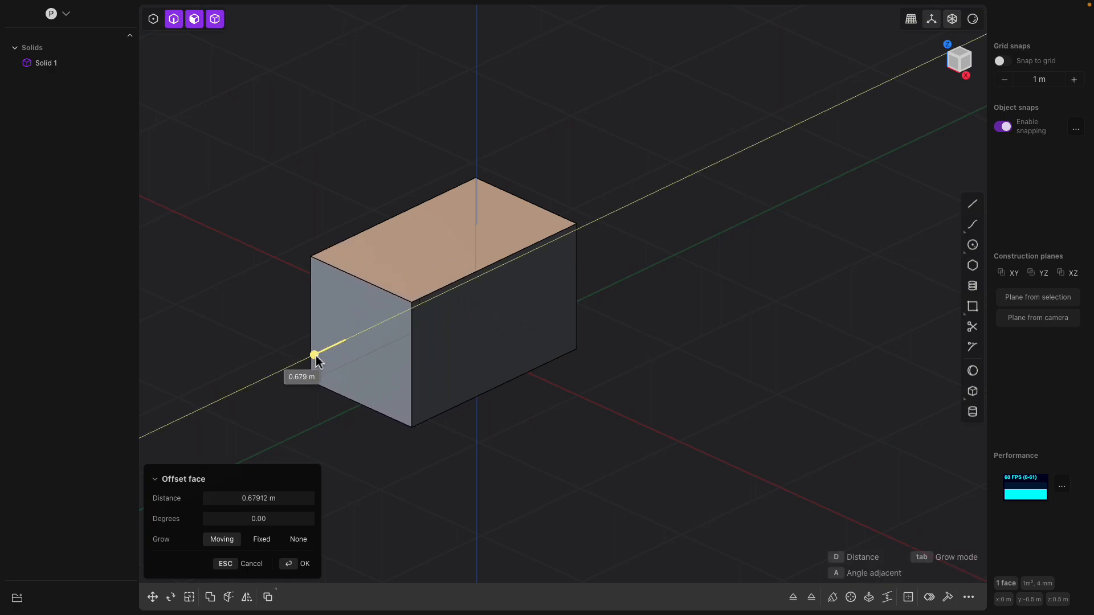
click(356, 342)
Chamfer the box's long upper edge by about 0.26 m.
click(499, 264)
key(f)
middle_drag(499, 271, 514, 262)
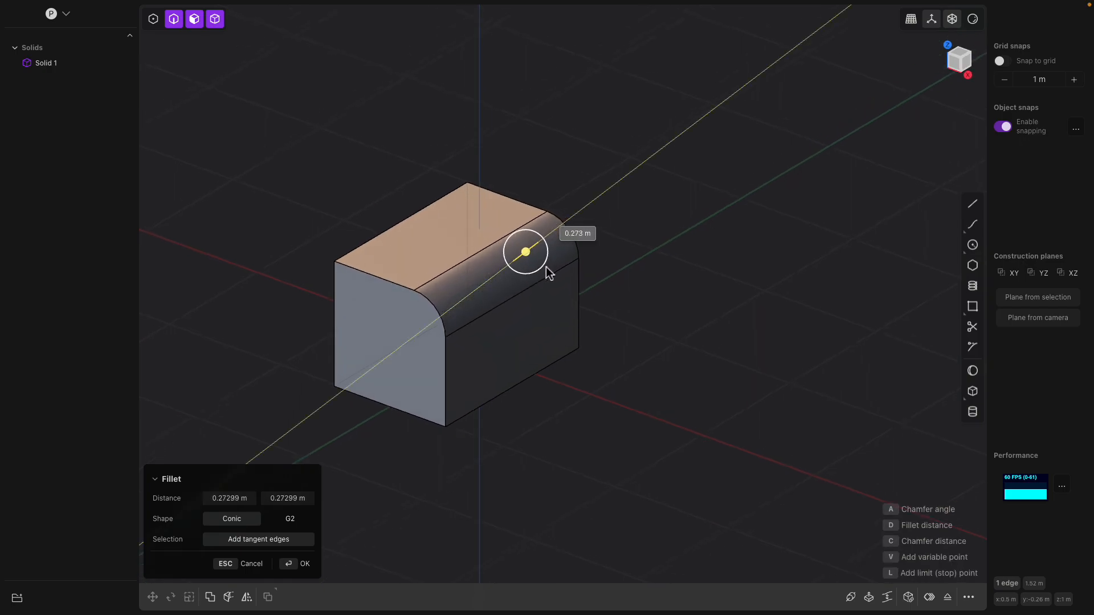
middle_drag(485, 264, 606, 256)
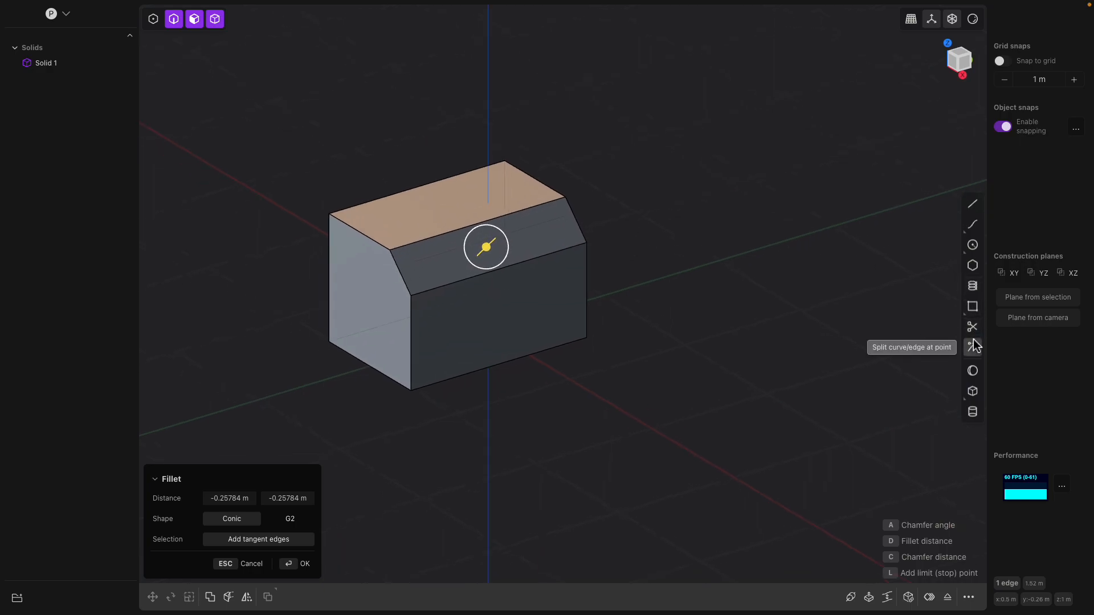
Draw a closed, kidney-shaped freeform curve through nine points on the XY plane beside the solid.
click(973, 224)
middle_drag(784, 296, 646, 317)
click(580, 394)
click(598, 306)
click(650, 268)
click(747, 292)
click(875, 293)
click(906, 356)
click(859, 439)
click(727, 426)
click(663, 398)
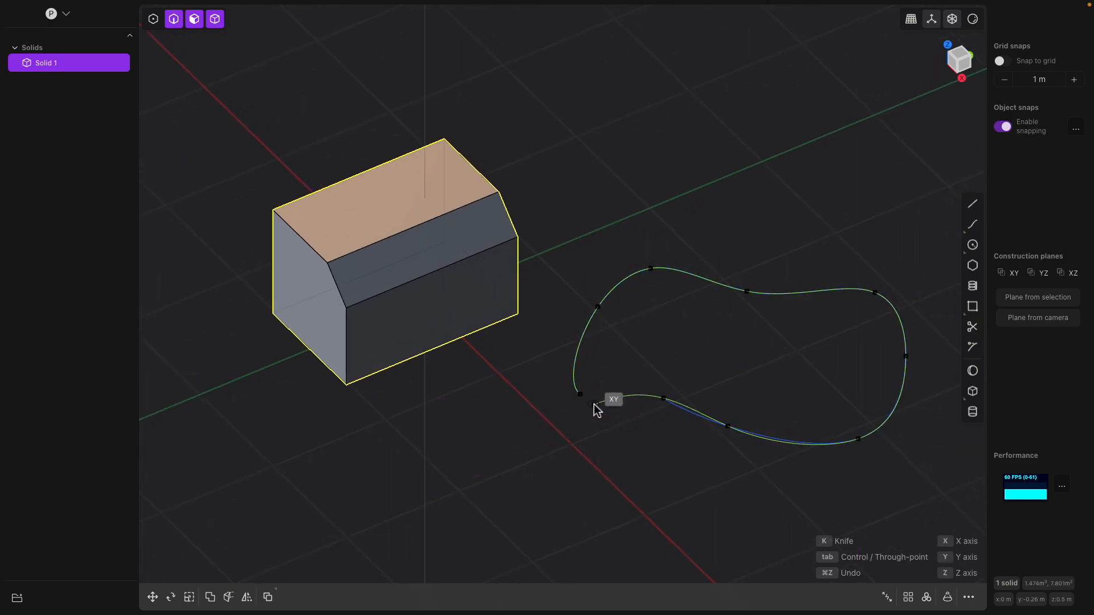
click(582, 395)
Extrude the region inside the freeform curve upward by about 0.46 m into a new solid.
middle_drag(713, 276, 723, 330)
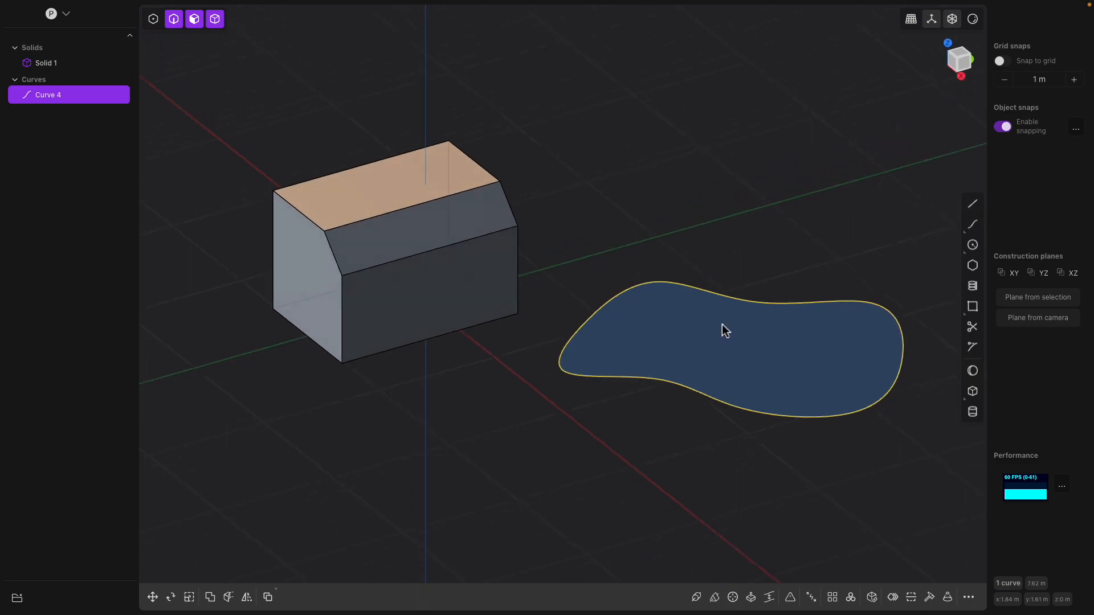
key(e)
drag(714, 286, 711, 225)
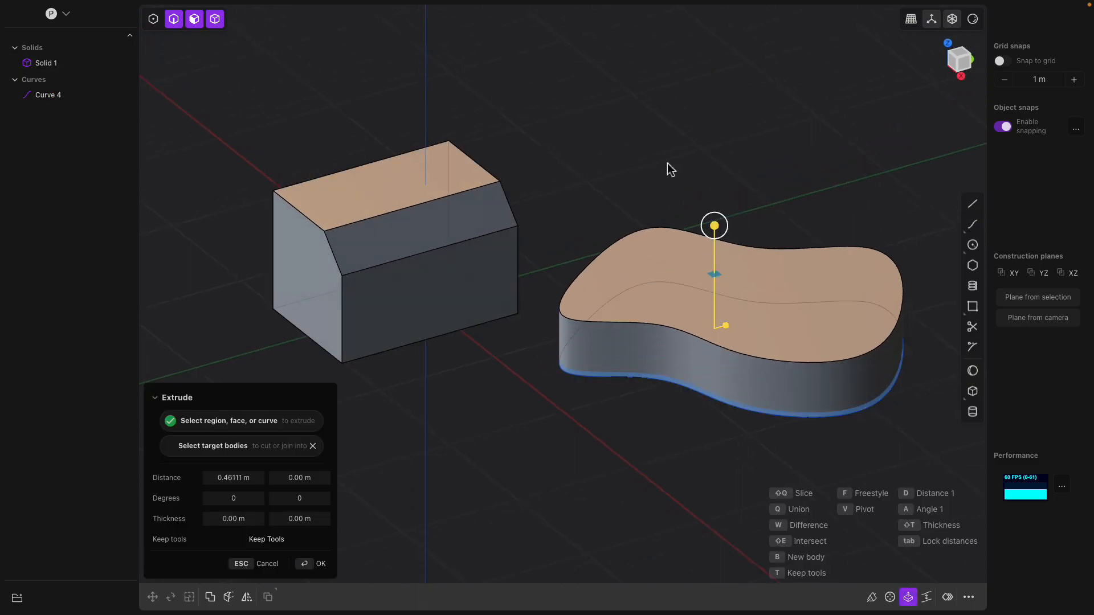
key(Return)
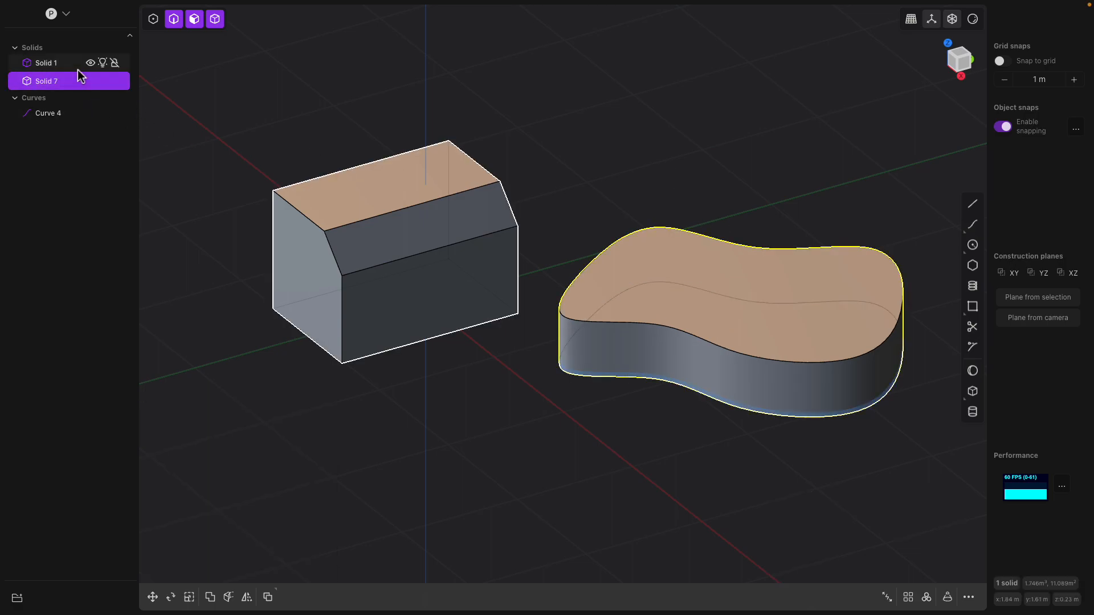
Hide the extruded freeform solid and select the closed curve it was made from.
click(91, 81)
click(687, 292)
click(693, 290)
middle_drag(713, 293, 720, 296)
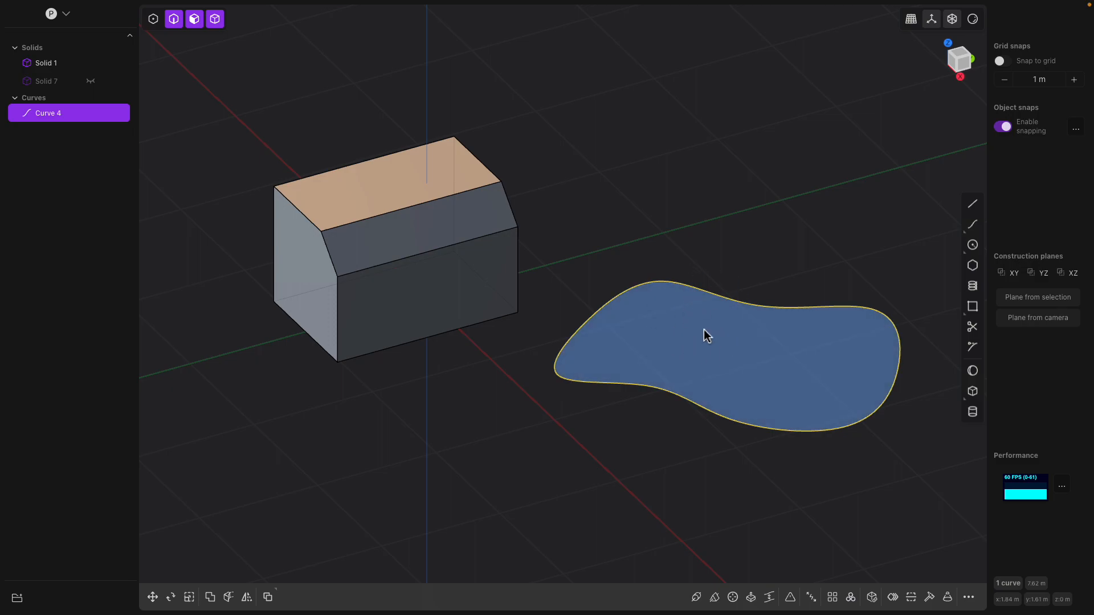
Move the curve's uppermost control point by about -0.53, -0.09 and 0.93 m in X, Y and Z to lift it off the plane.
key(1)
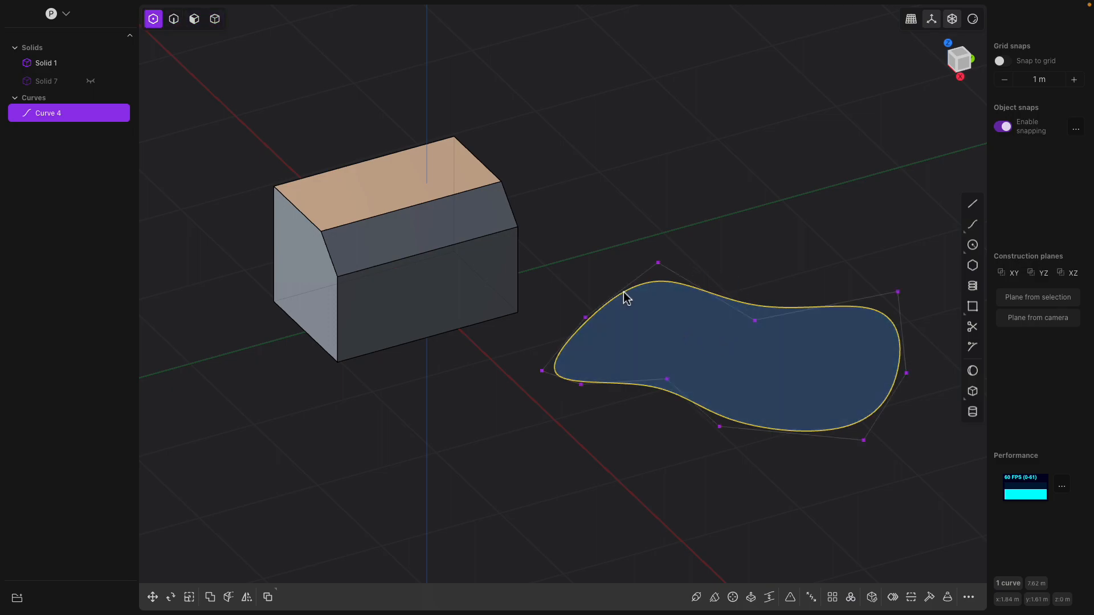
click(659, 264)
middle_drag(667, 274, 674, 299)
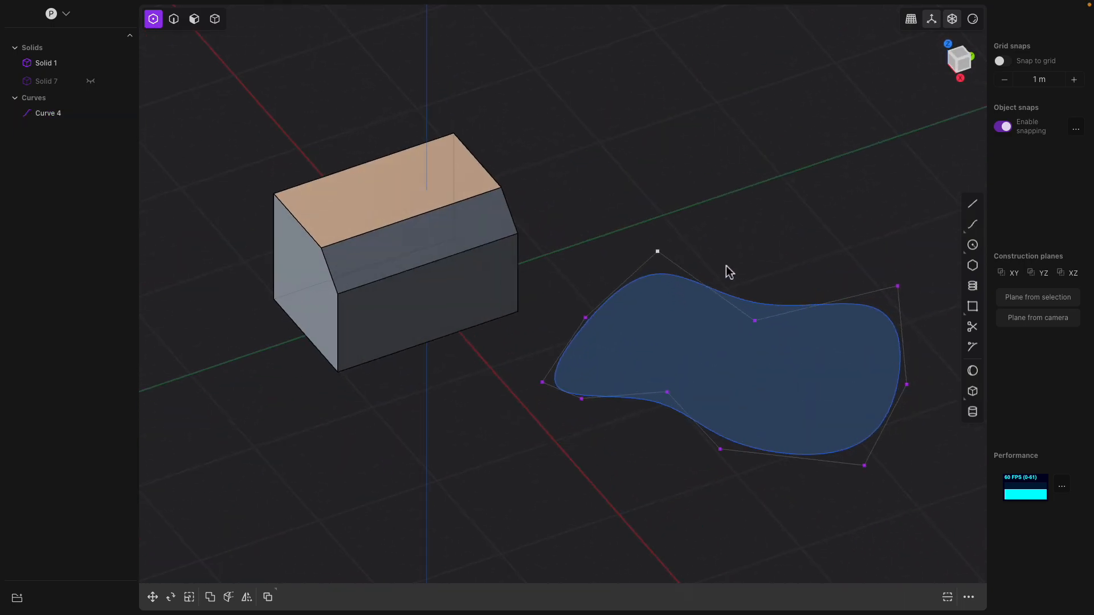
key(g)
drag(696, 265, 653, 230)
drag(613, 188, 614, 89)
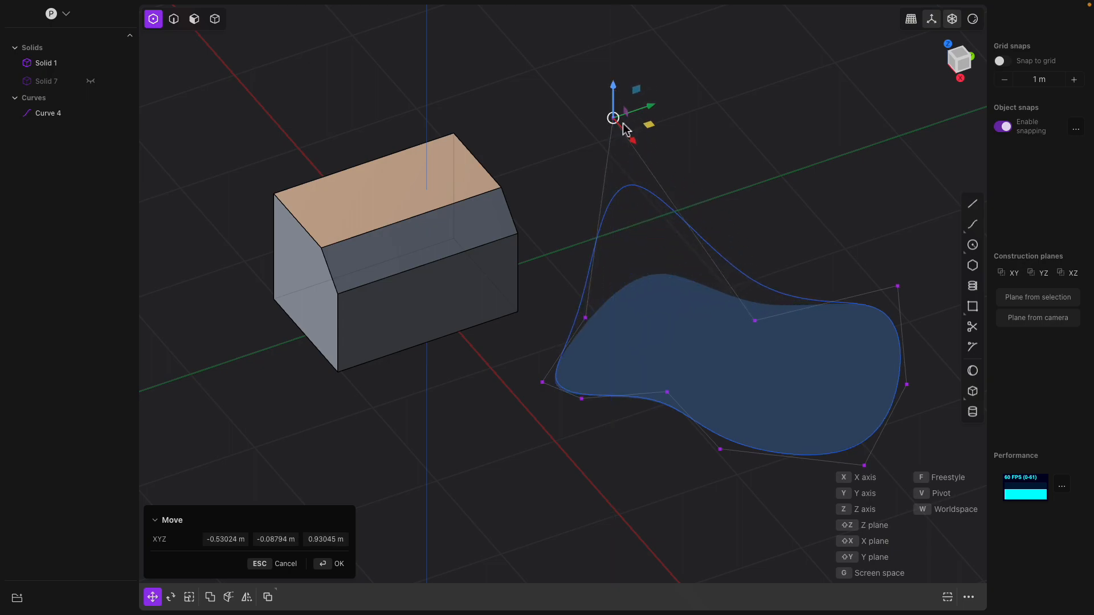
middle_drag(659, 204, 696, 187)
click(723, 235)
Hide the reshaped curve and enable all selection modes.
middle_drag(719, 234, 690, 304)
key(Escape)
click(91, 113)
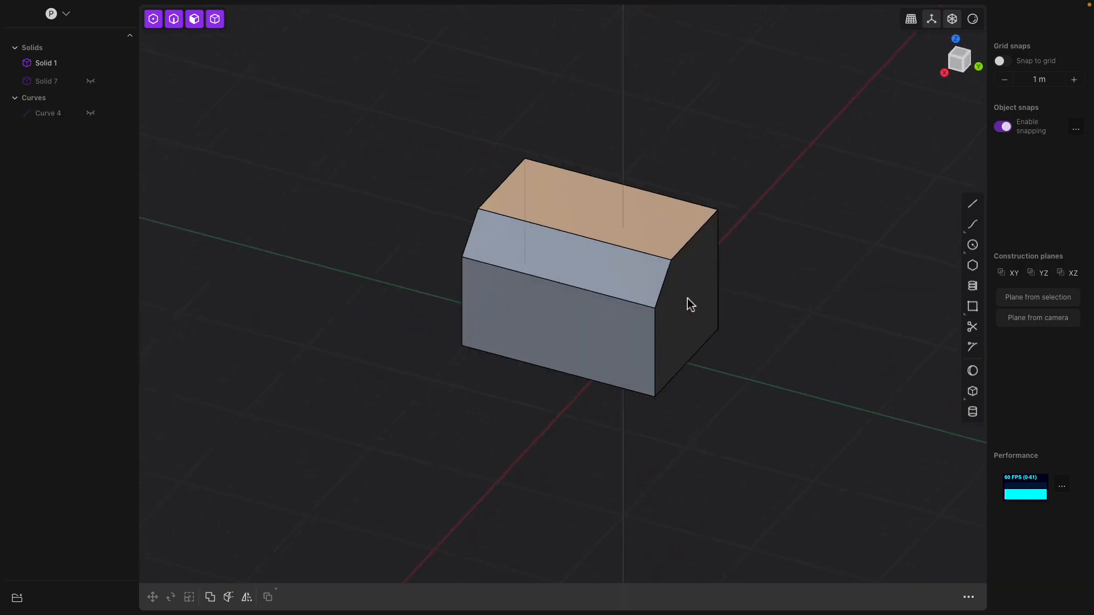
Switch to the Plasticity Shortcut Sheet PDF in Preview and examine its selection and transform hotkeys.
key(ctrl+Left)
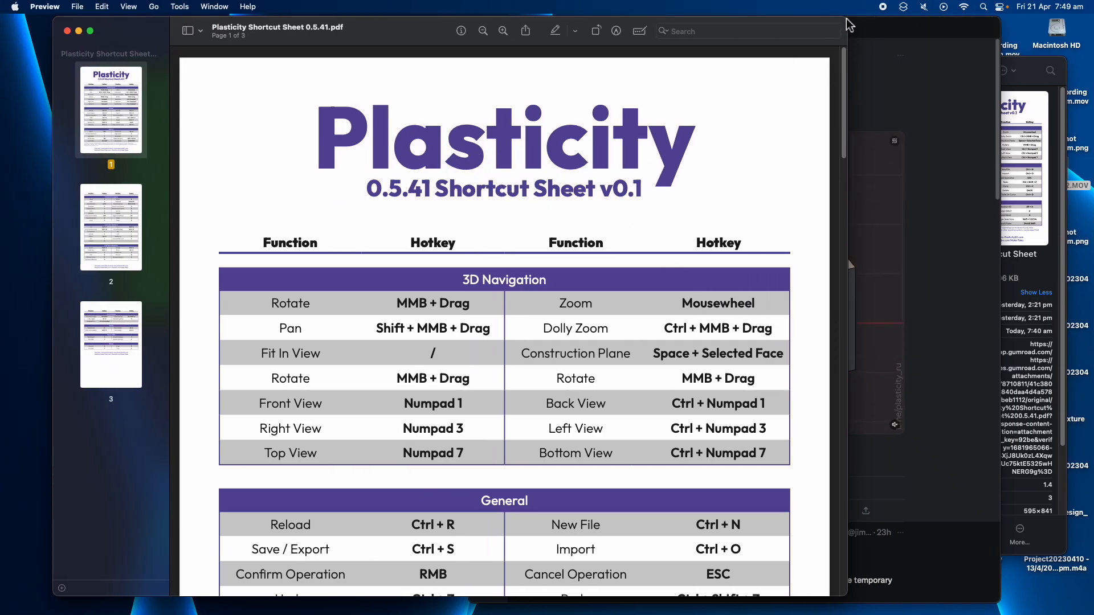
scroll(853, 83, down, 5)
drag(851, 78, 865, 227)
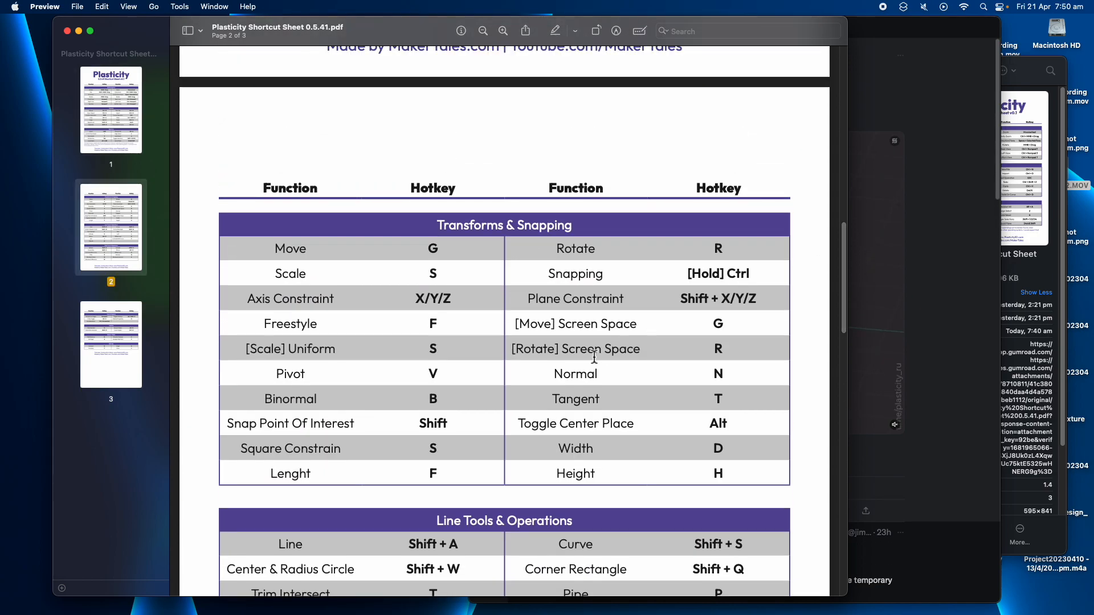
scroll(501, 393, up, 2)
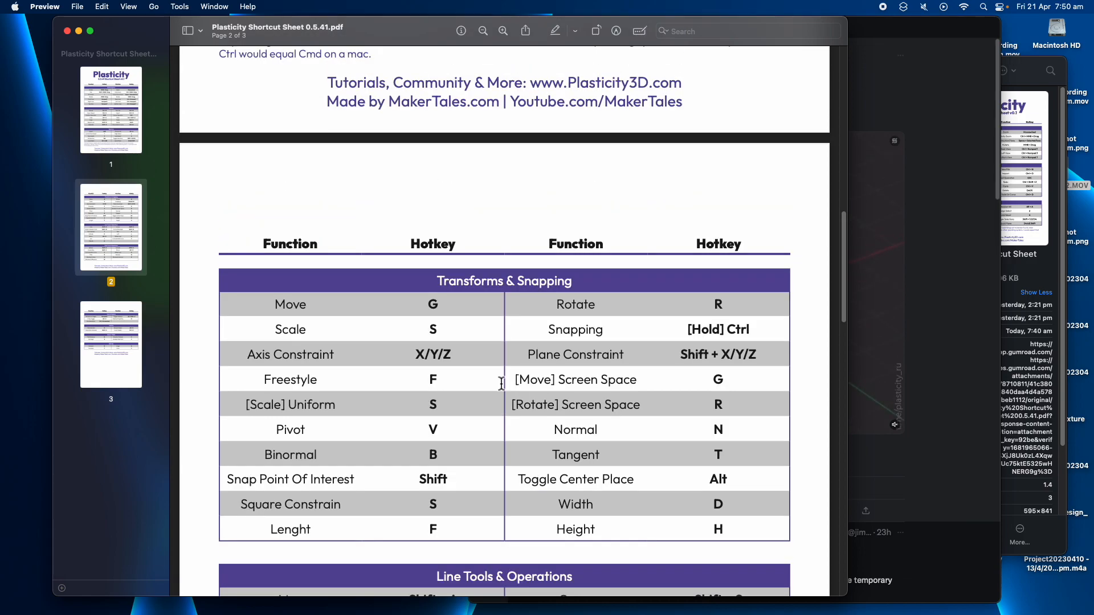
scroll(501, 379, up, 3)
scroll(481, 300, up, 10)
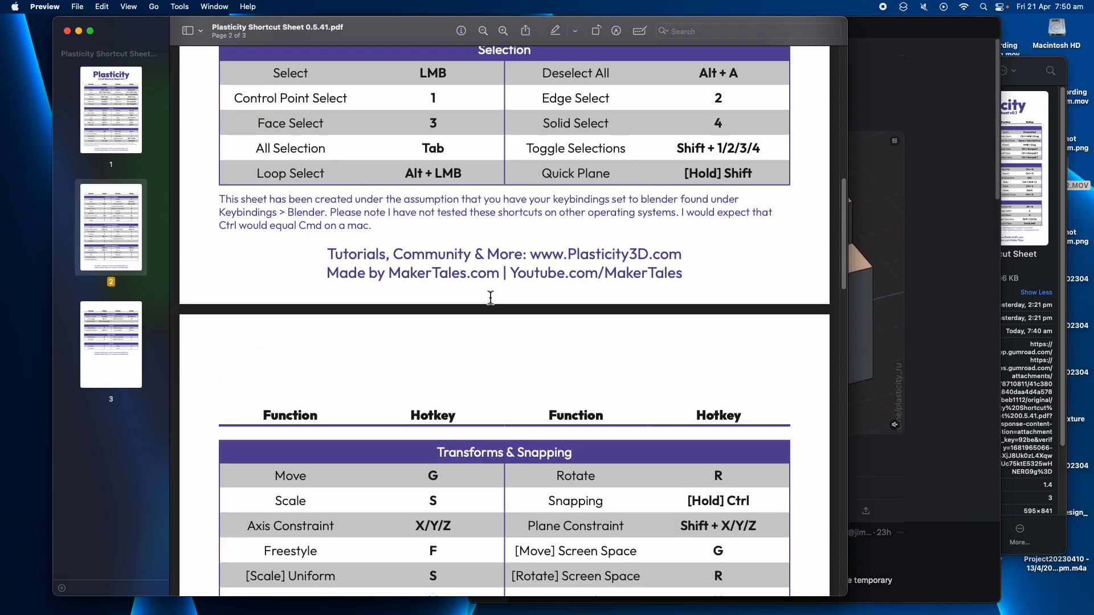
scroll(456, 313, down, 13)
scroll(285, 533, down, 1)
scroll(310, 490, up, 8)
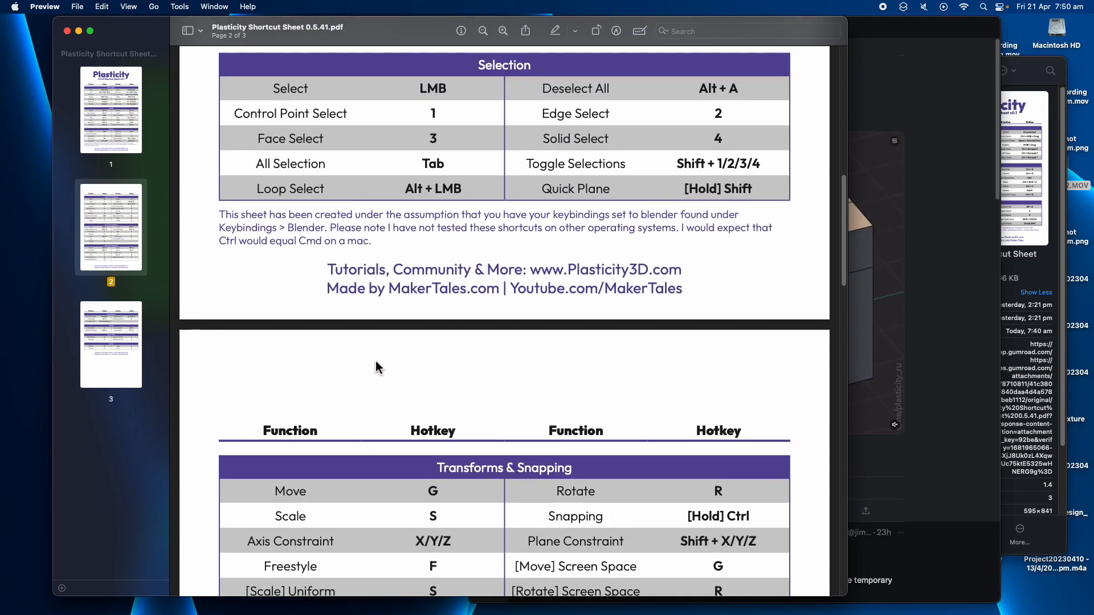
Read the 3D Navigation and General hotkey tables on the sheet's first page.
scroll(376, 367, up, 10)
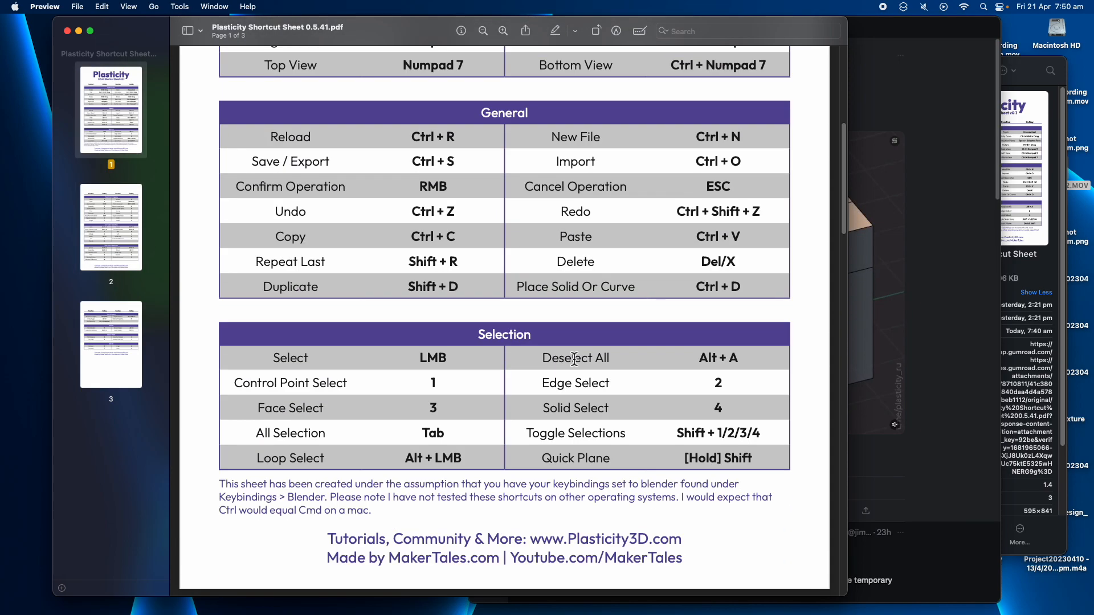
scroll(562, 336, up, 10)
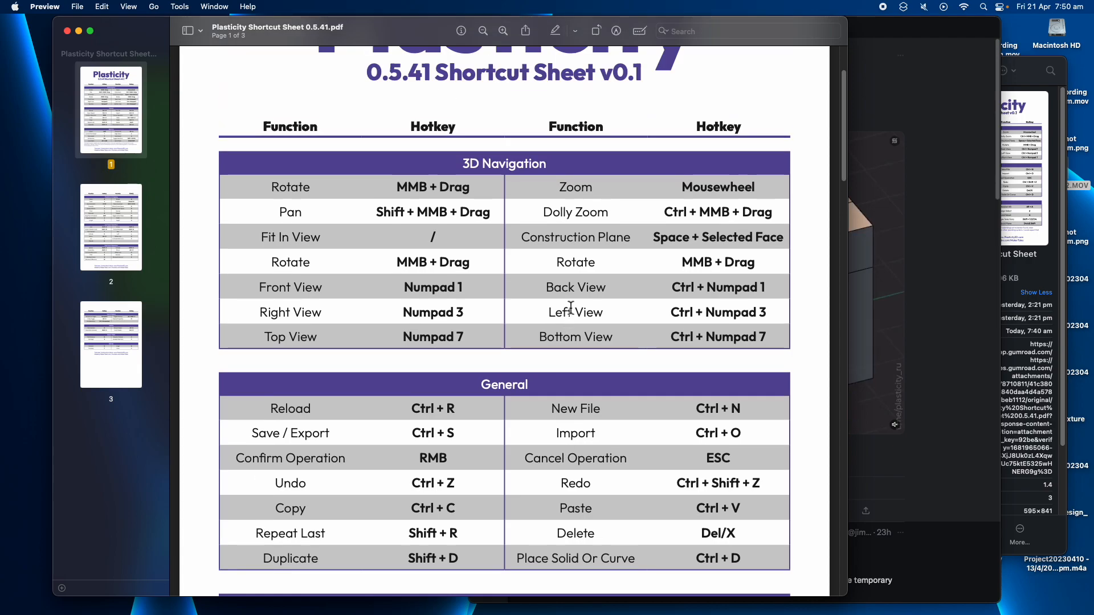
scroll(393, 176, down, 1)
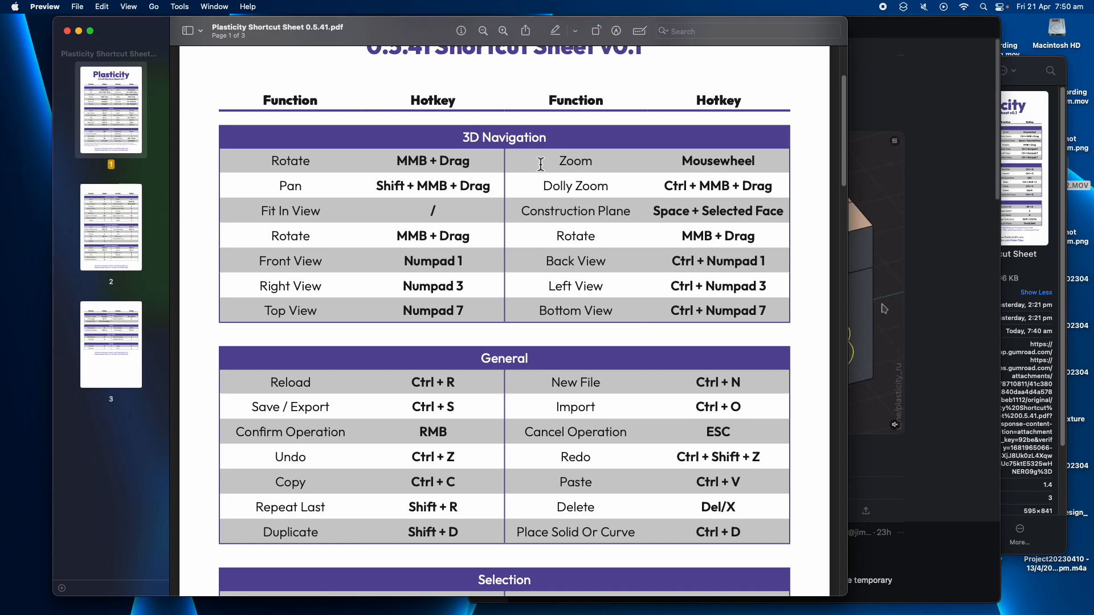
scroll(384, 238, down, 1)
scroll(384, 238, down, 5)
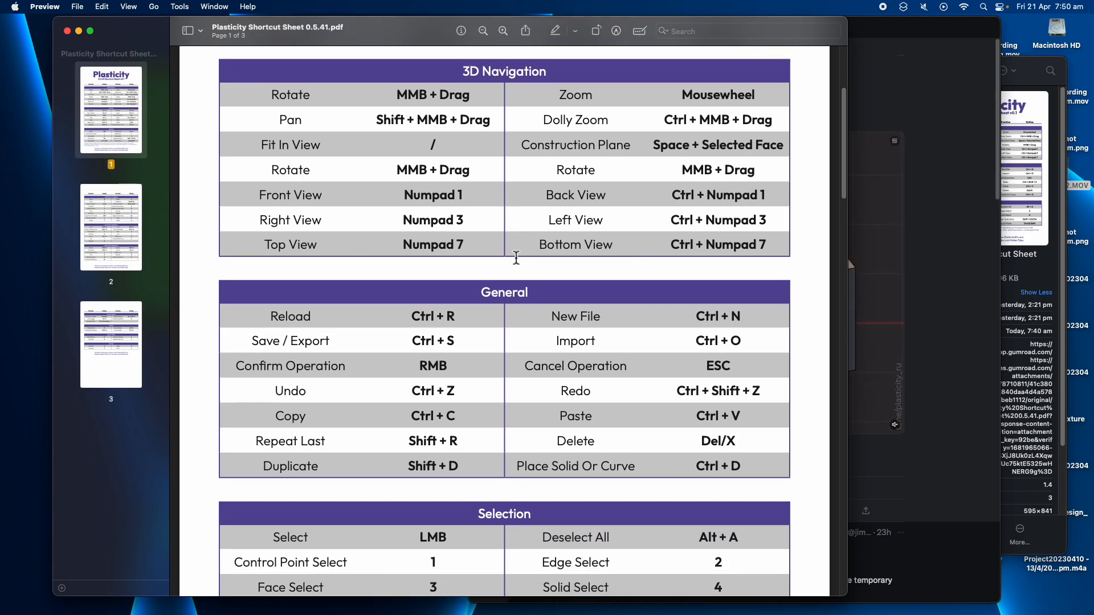
scroll(536, 327, down, 2)
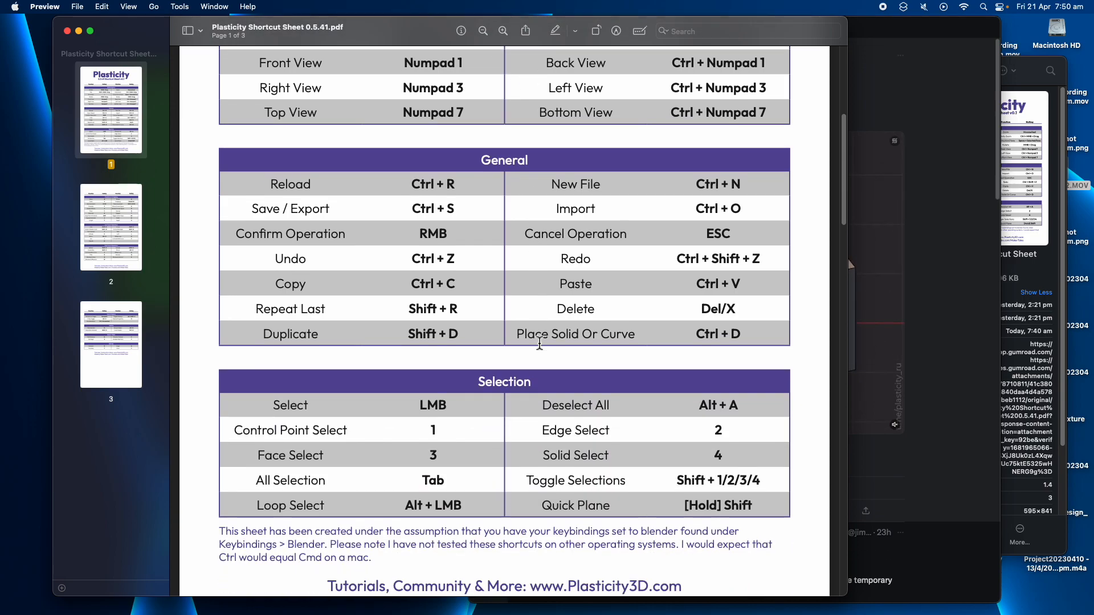
Highlight the Place Solid Or Curve hotkey row, and view the Alternative Duplicates in Plasticity tweet in Twitter.
drag(516, 337, 547, 335)
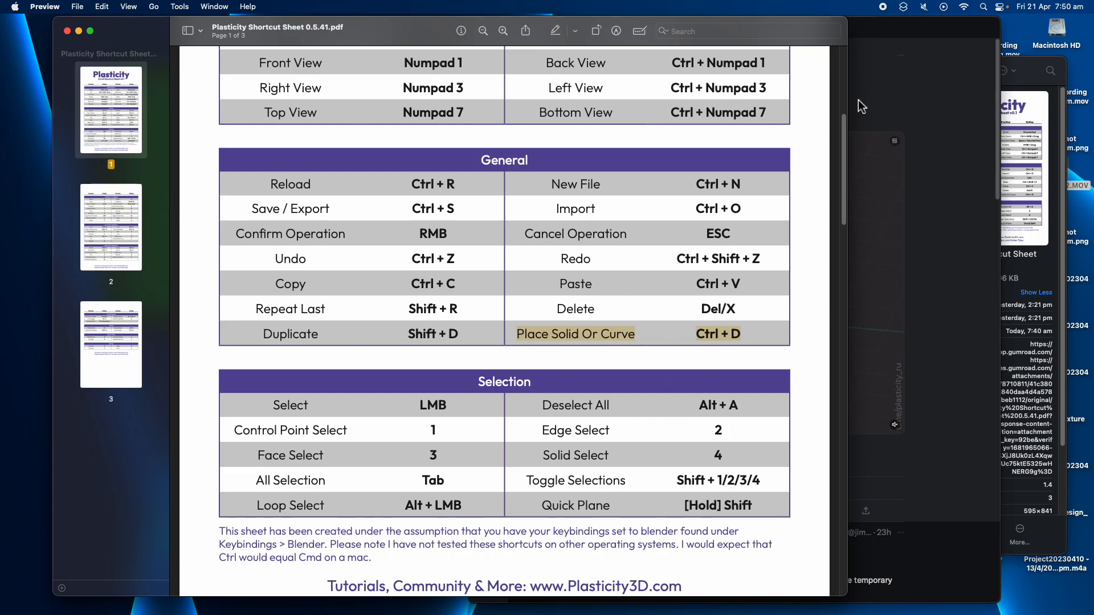
click(898, 34)
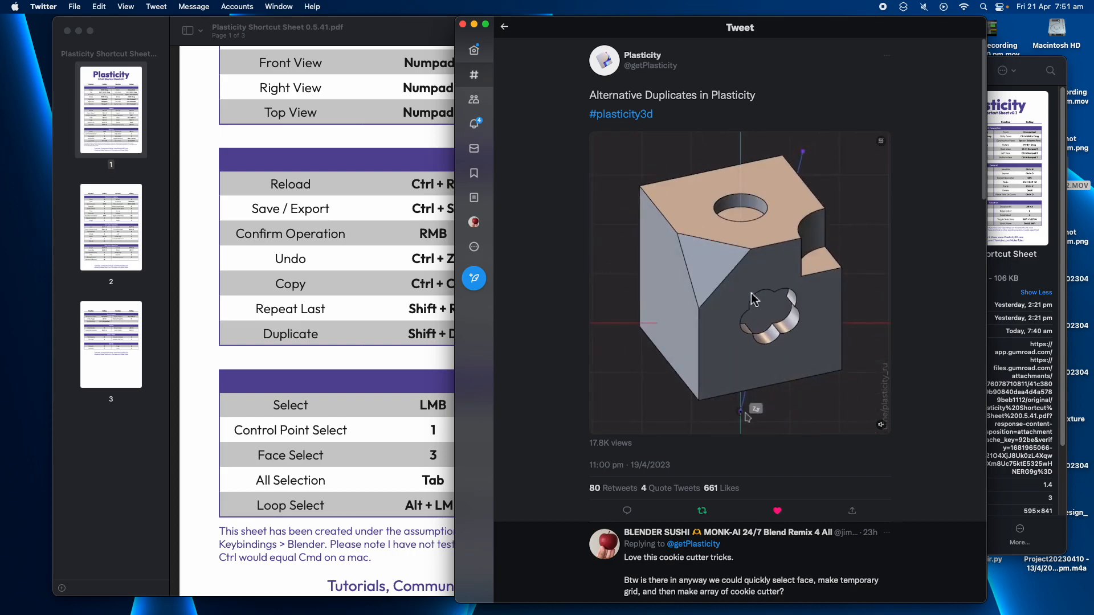
Return to Plasticity and set a temporary construction plane on the solid's chamfered-corner end face.
key(ctrl+Right)
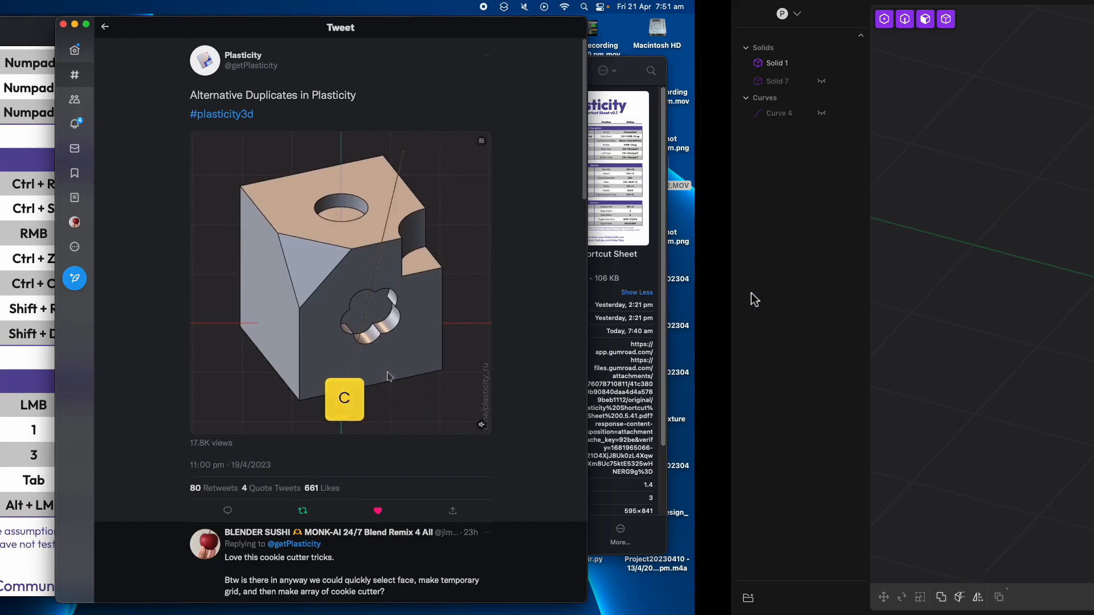
middle_drag(590, 296, 504, 286)
click(474, 285)
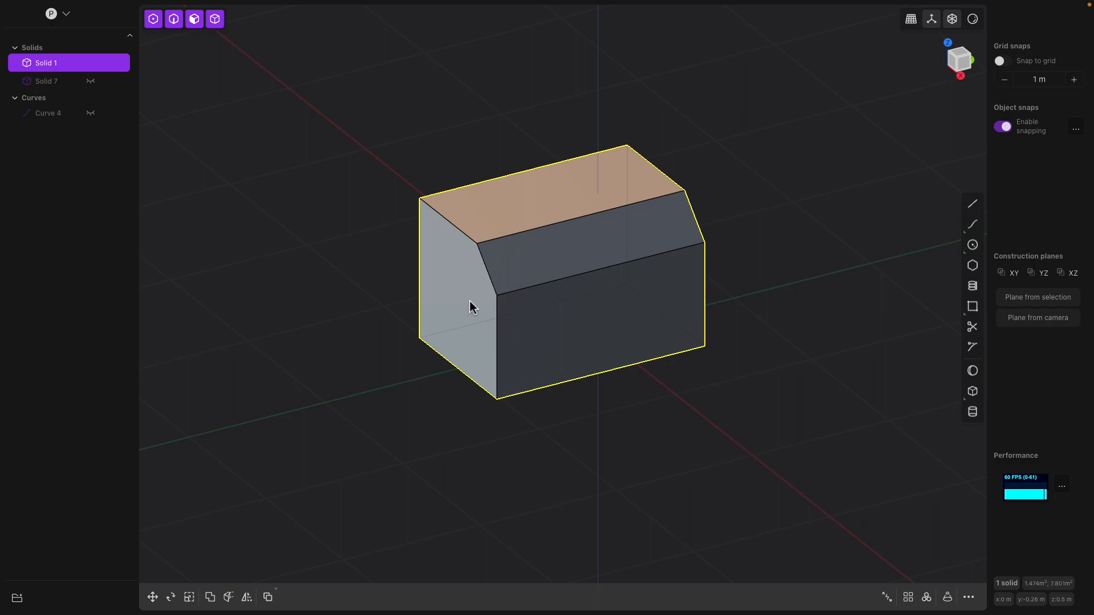
click(470, 301)
scroll(523, 313, up, 2)
middle_drag(548, 308, 547, 308)
scroll(548, 307, up, 2)
scroll(547, 308, up, 1)
scroll(548, 308, down, 1)
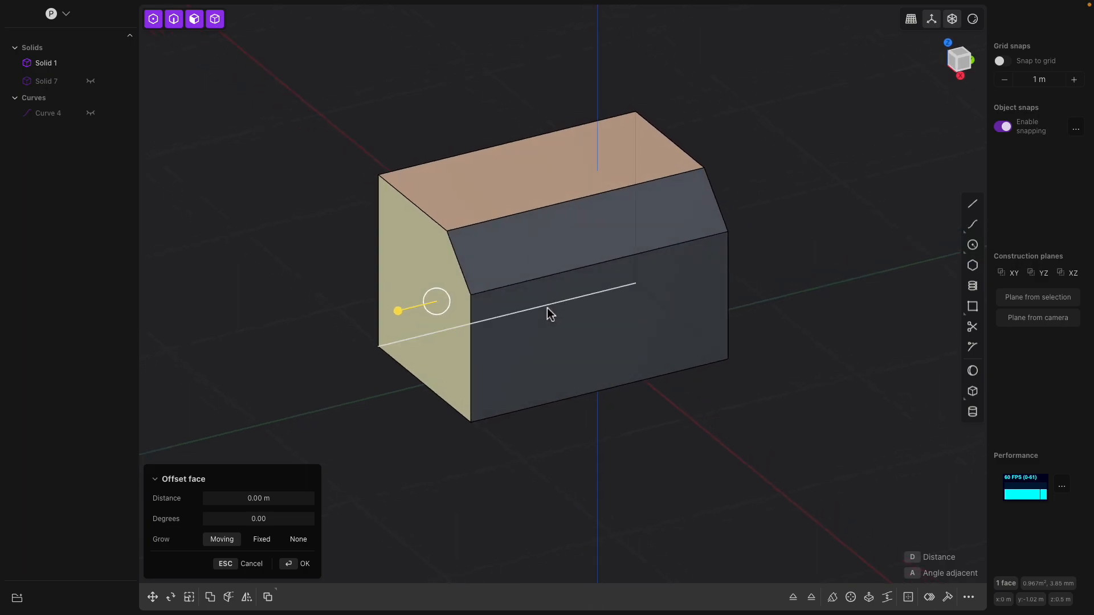
key(space)
scroll(551, 308, up, 4)
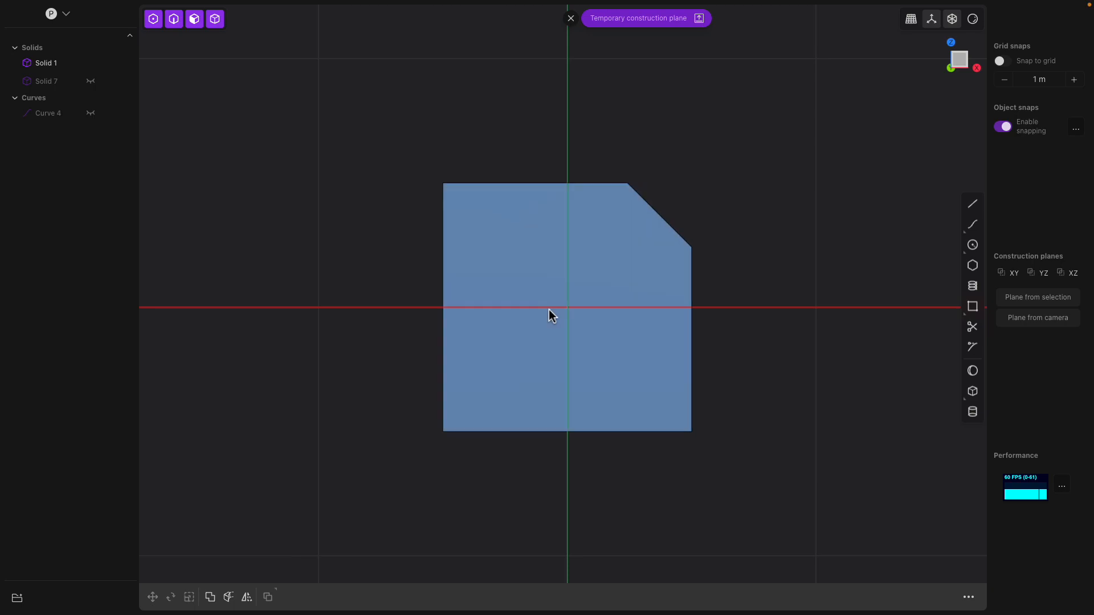
Set a temporary construction plane on the solid's slanted chamfer face.
scroll(551, 309, down, 4)
middle_drag(623, 303, 545, 327)
scroll(566, 328, down, 5)
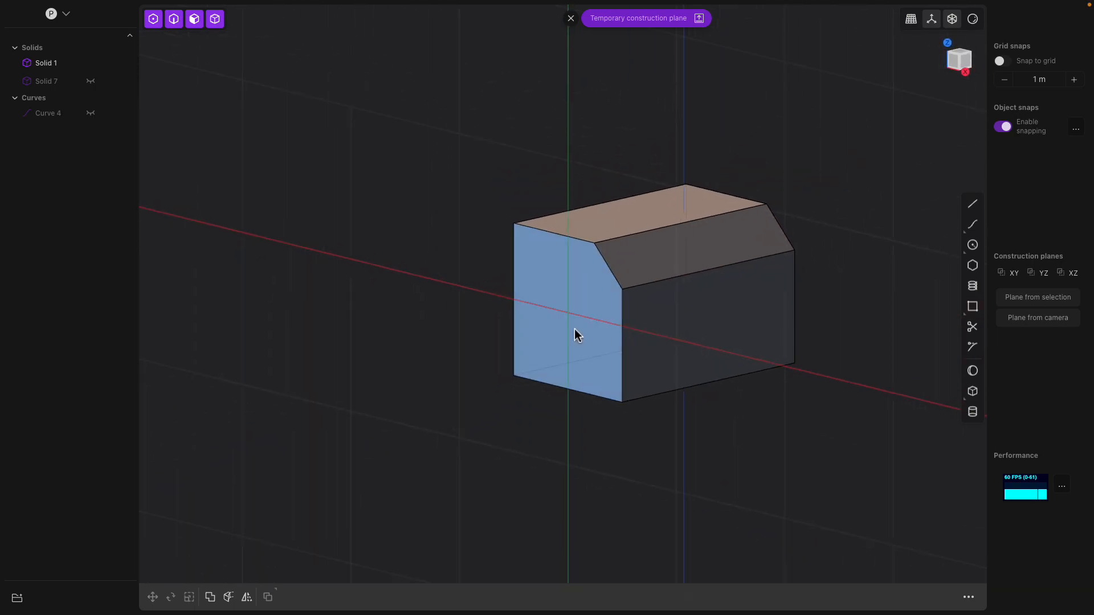
shift+middle_drag(603, 285, 522, 310)
click(557, 259)
middle_drag(556, 259, 564, 264)
click(566, 245)
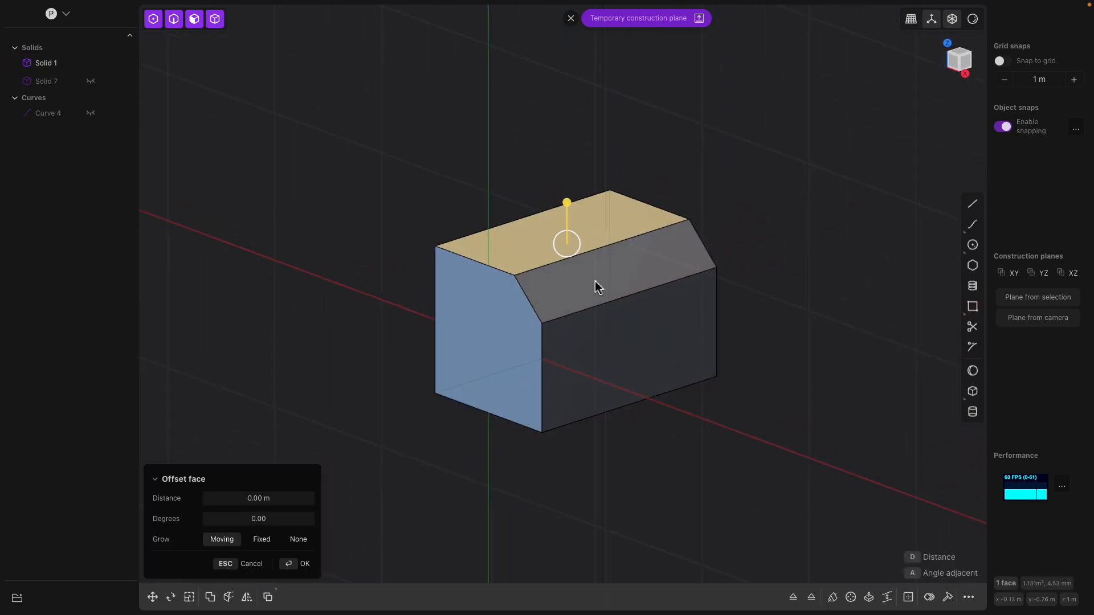
click(602, 289)
click(623, 356)
click(636, 269)
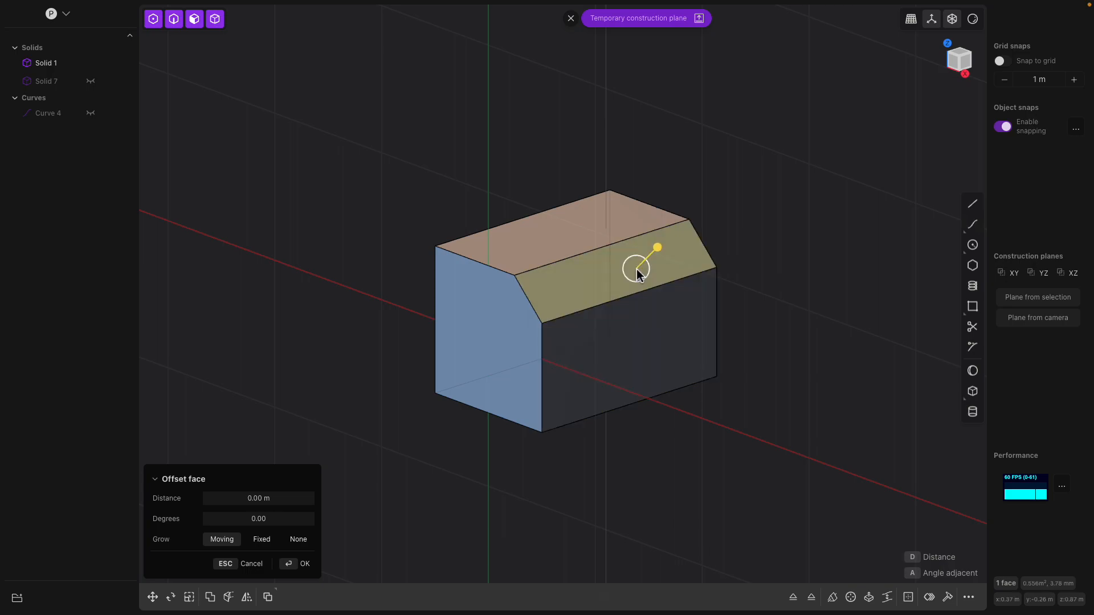
key(space)
scroll(624, 306, up, 5)
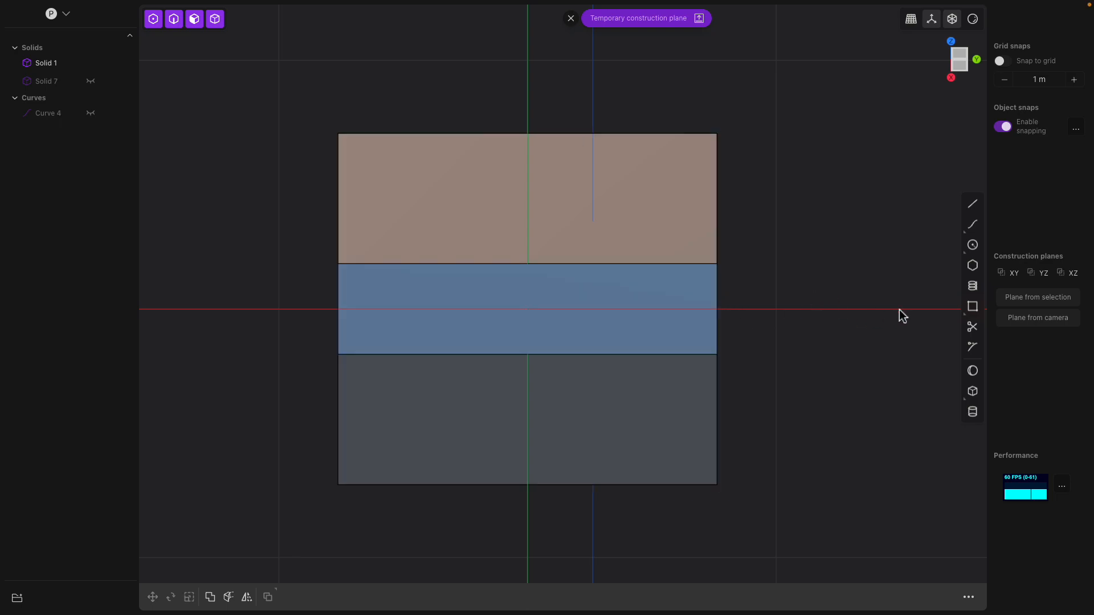
Draw a small hexagon with the Polygon tool, centred on the chamfer face, with a perimeter of about 0.67 m.
click(972, 265)
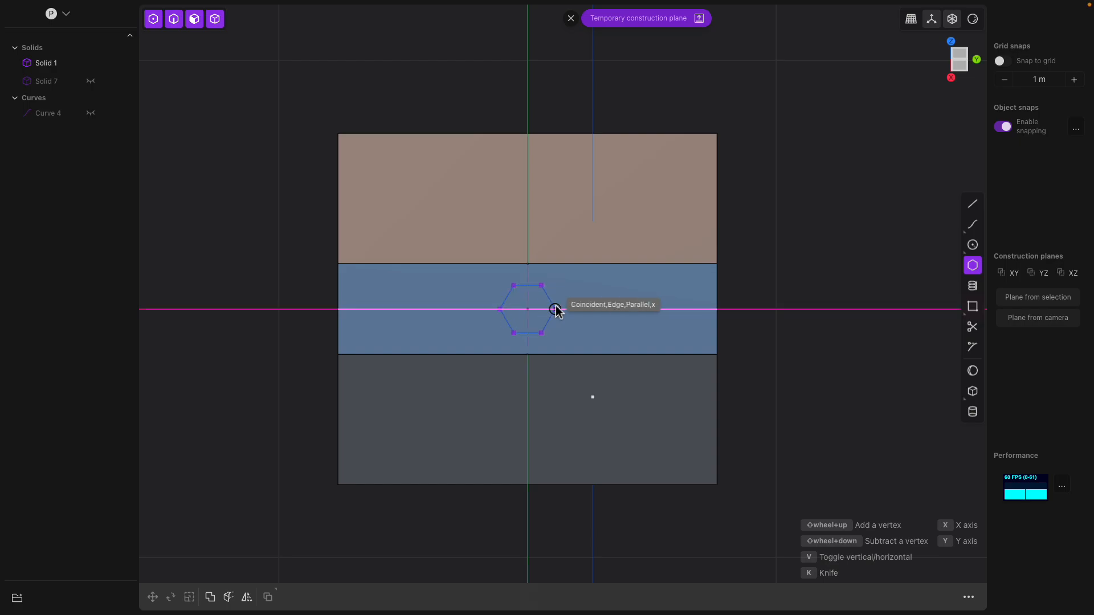
click(556, 310)
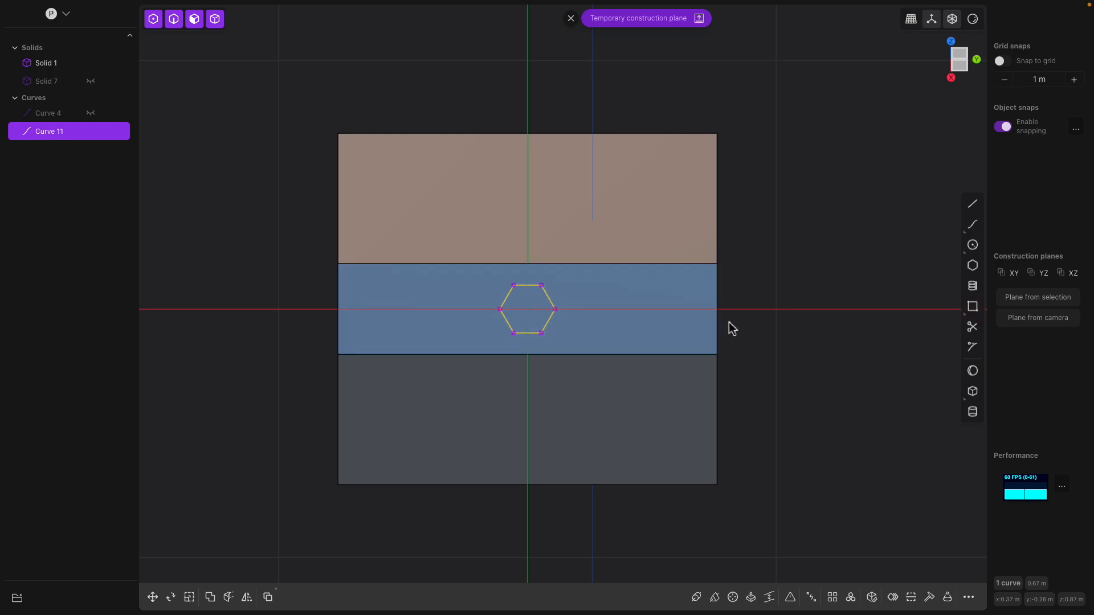
middle_drag(738, 322, 733, 272)
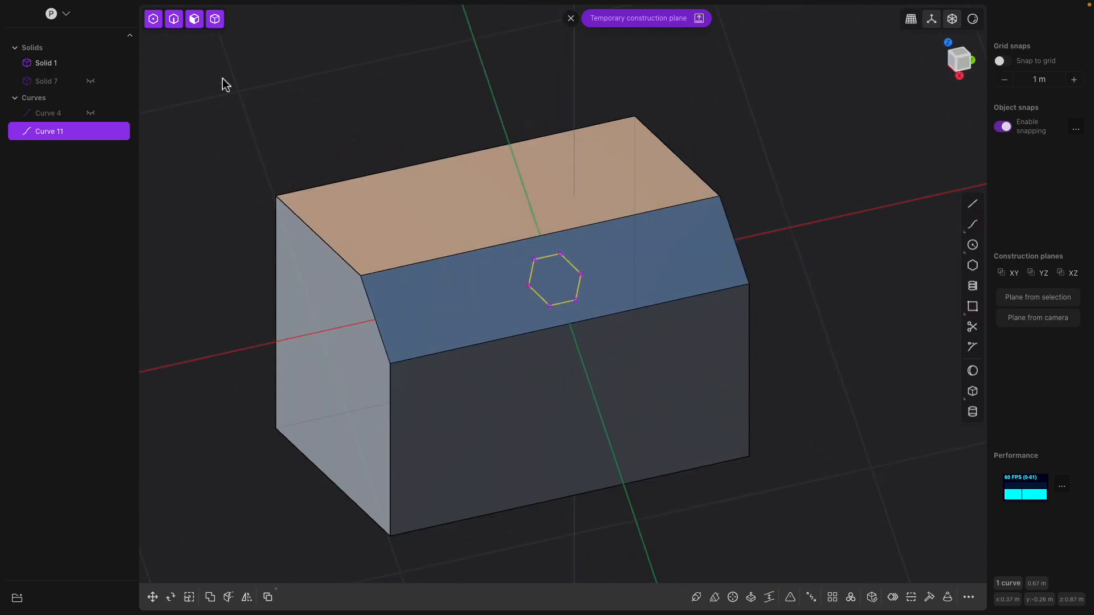
Turn off control point selection and extrude the hexagon region about 0.074 m into the solid to cut a pocket.
click(158, 25)
middle_drag(299, 99, 459, 217)
click(584, 303)
key(e)
middle_drag(642, 257, 604, 254)
drag(600, 248, 595, 274)
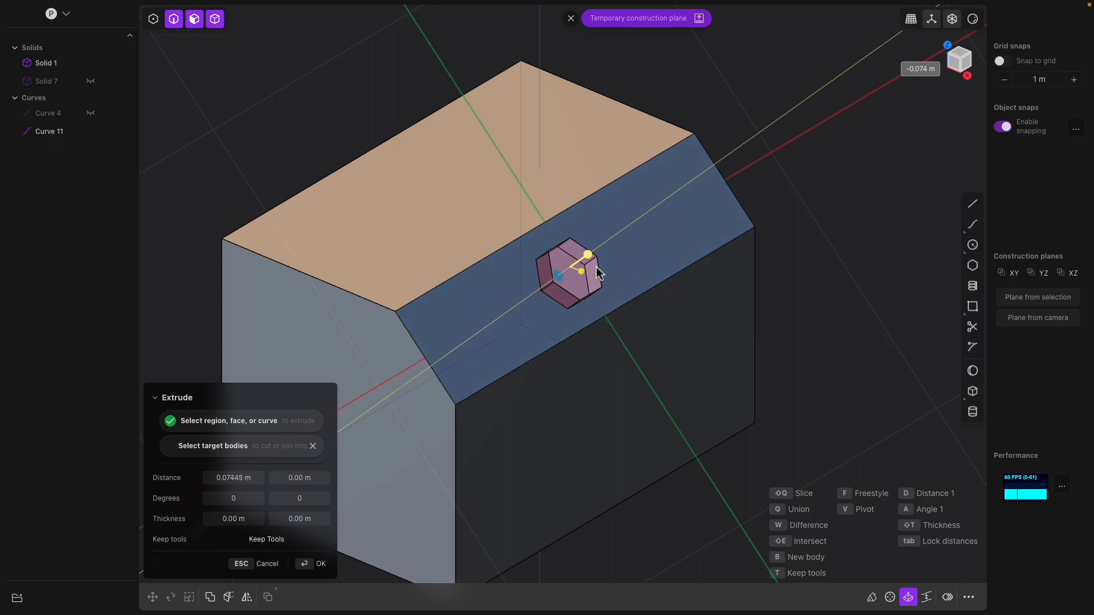
key(Return)
middle_drag(752, 234, 683, 276)
scroll(638, 222, down, 10)
key(e)
click(701, 231)
key(Escape)
Set the temporary construction plane on the solid's end face.
click(385, 299)
key(o)
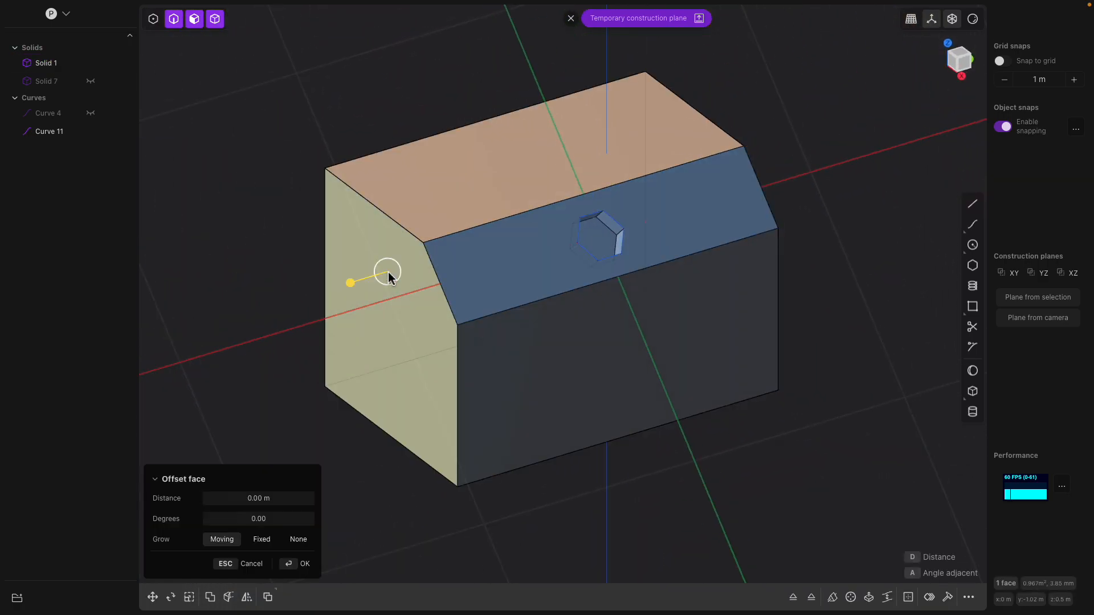
key(space)
middle_drag(645, 252, 575, 293)
scroll(558, 307, down, 3)
scroll(574, 292, down, 2)
scroll(576, 292, up, 2)
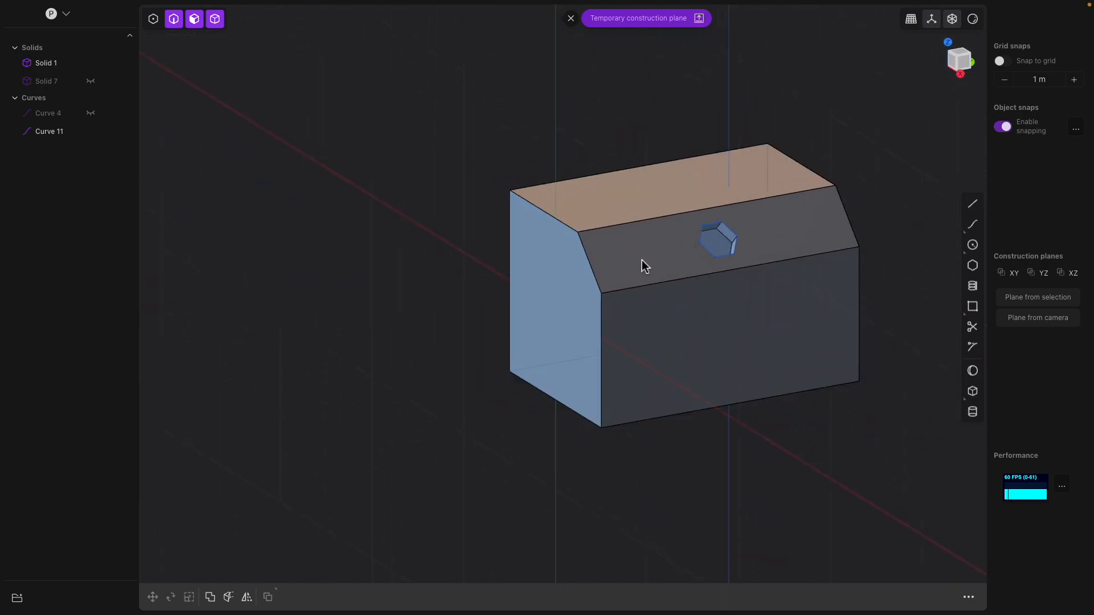
Set the temporary construction plane back on the chamfer face with the hexagonal pocket.
click(639, 261)
shift+middle_drag(637, 261, 571, 290)
click(505, 274)
key(o)
scroll(759, 321, up, 1)
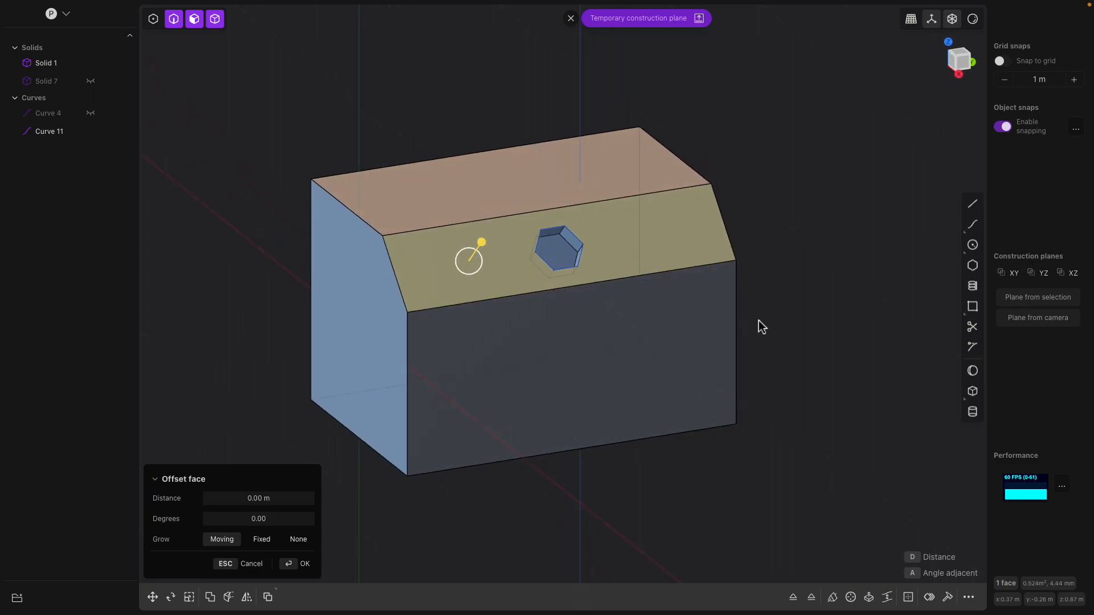
key(Escape)
mouse_move(750, 320)
middle_down()
mouse_move(603, 315)
mouse_move(743, 329)
middle_up()
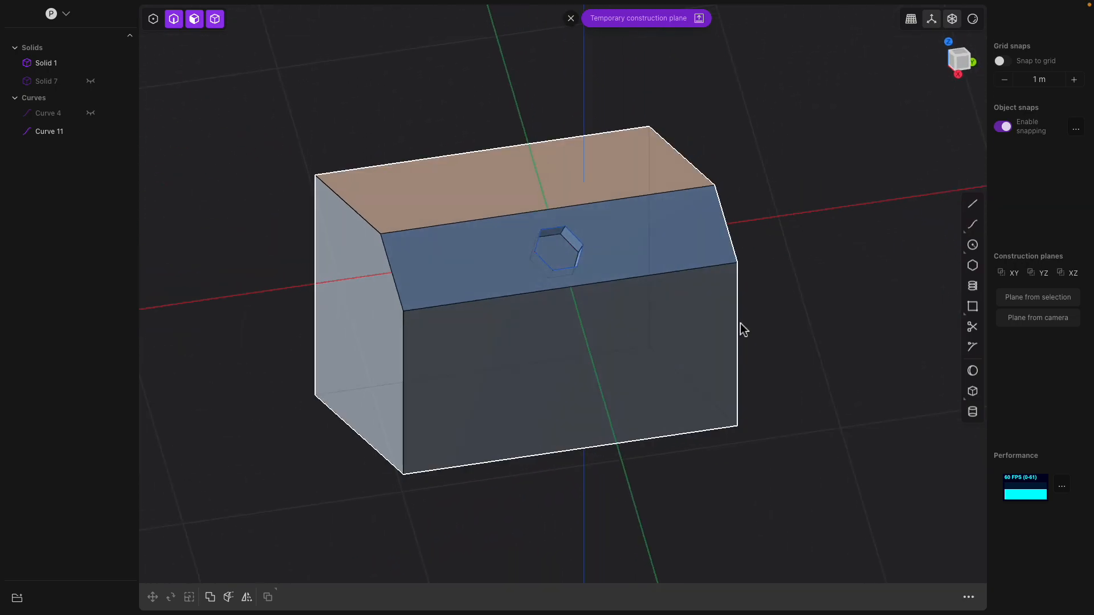
key(Escape)
click(665, 247)
click(666, 249)
key(o)
key(space)
middle_drag(665, 245, 697, 256)
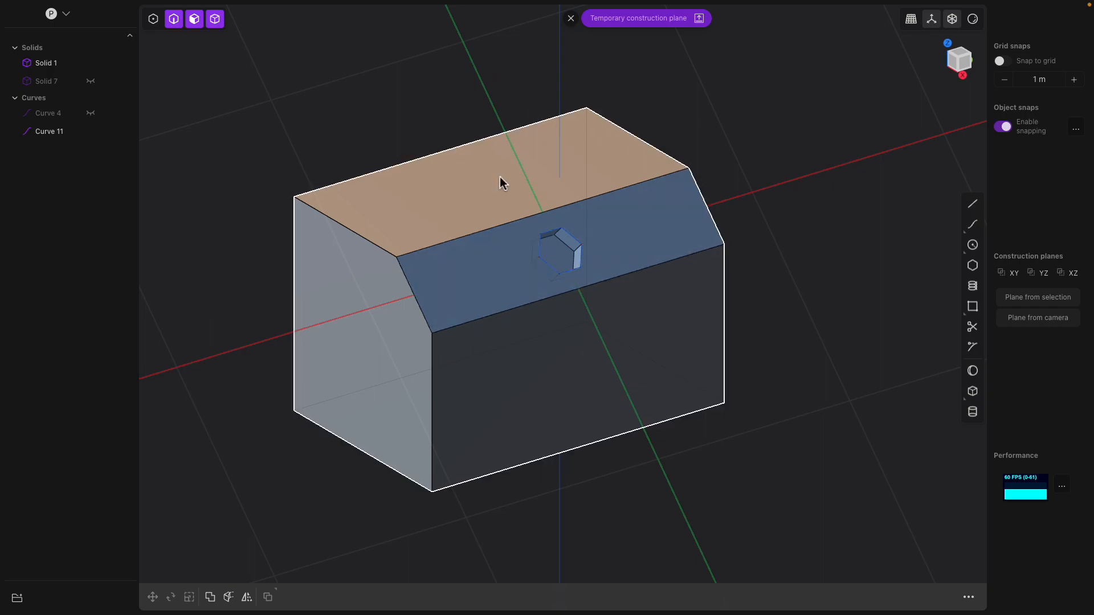
scroll(522, 231, down, 3)
middle_drag(531, 246, 639, 244)
middle_drag(749, 214, 713, 244)
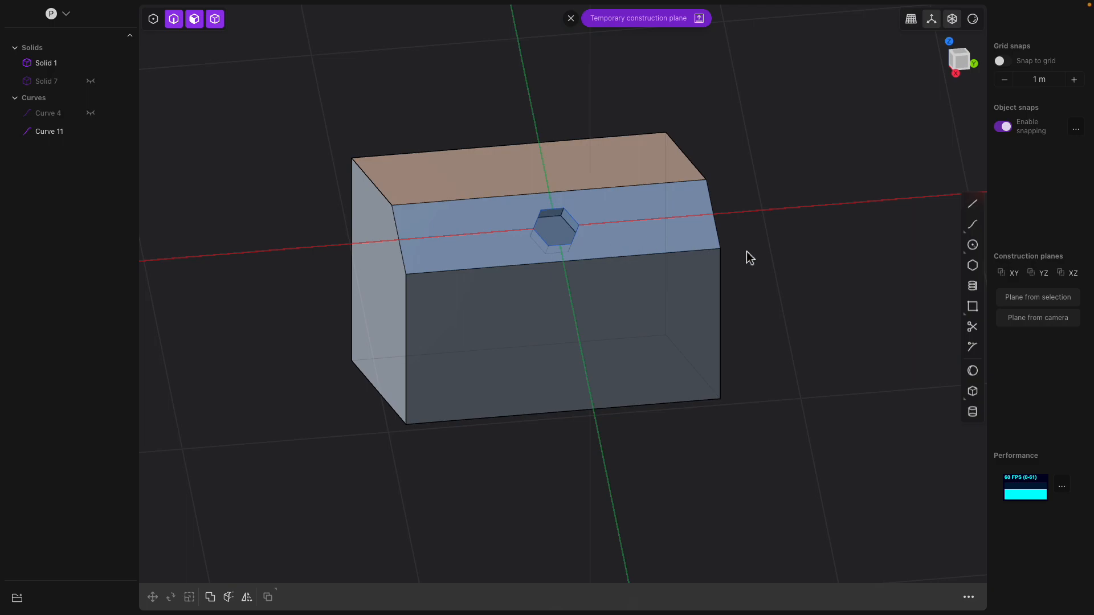
Create a cylinder on the chamfer construction plane, just beyond the solid's far end, with a radius of about 0.083 m.
click(973, 410)
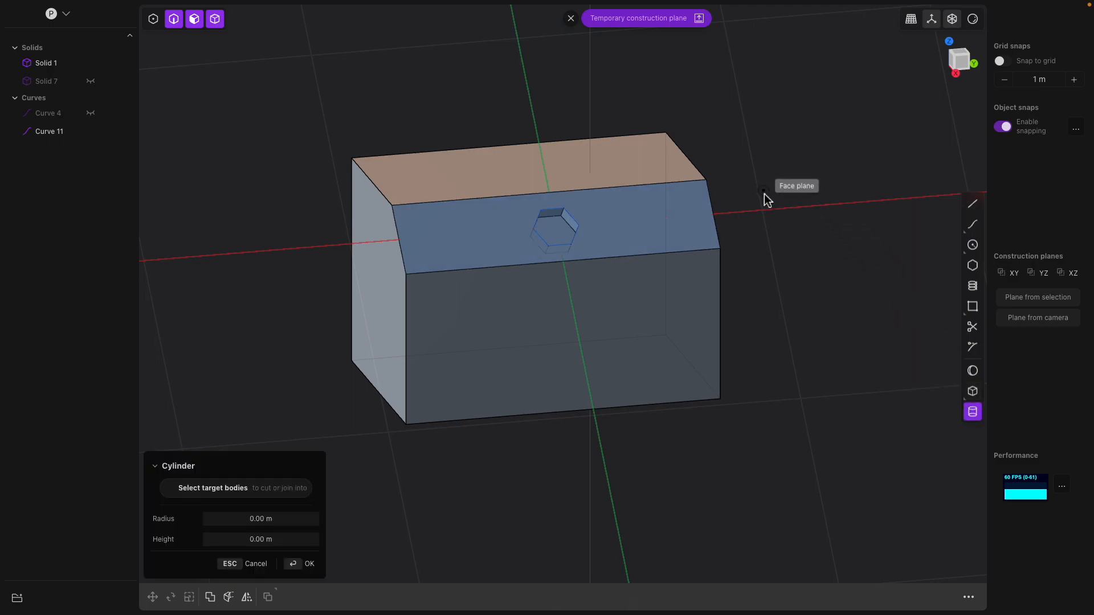
click(773, 213)
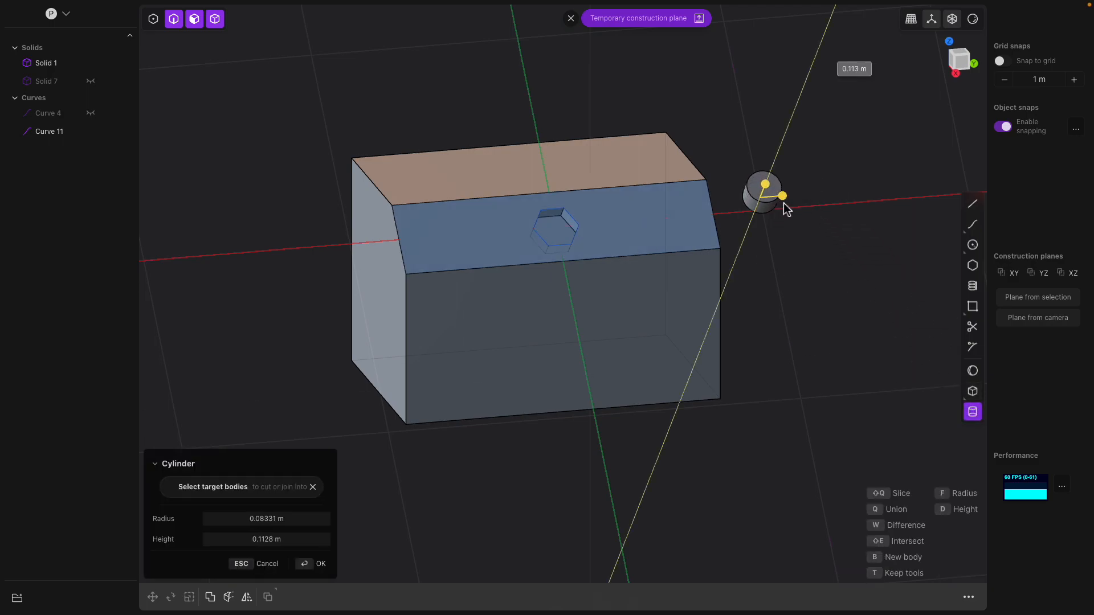
click(784, 207)
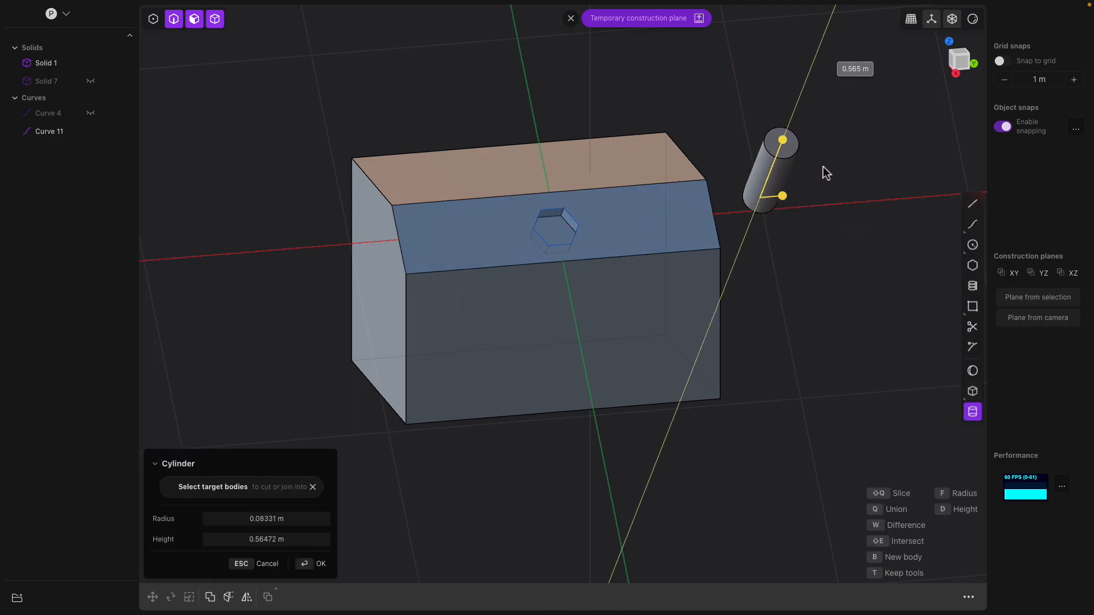
click(852, 145)
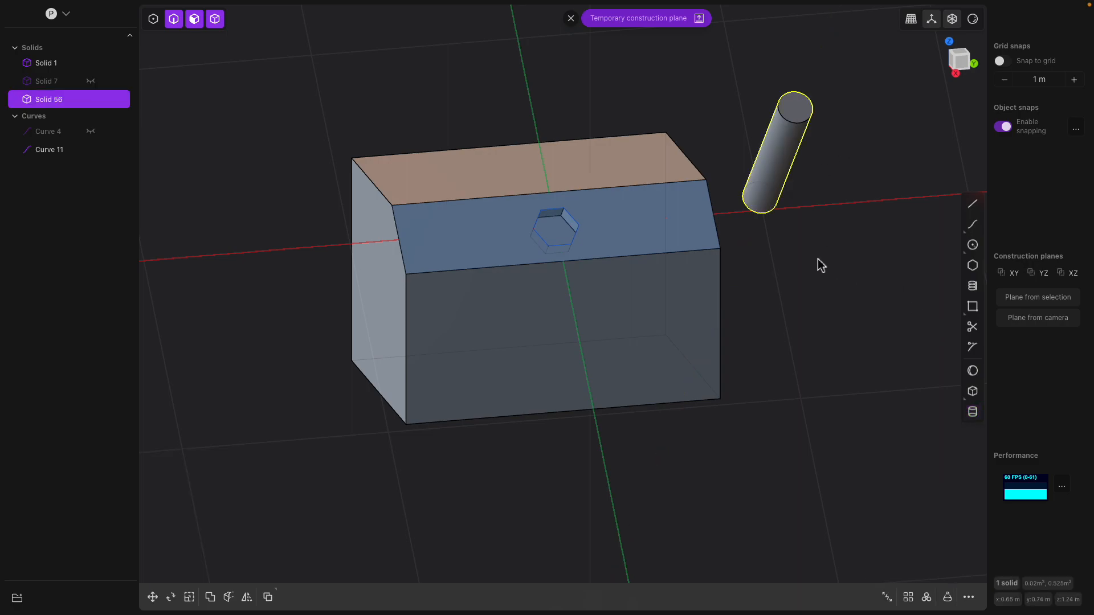
Create a second cylinder beside the first, with a radius of about 0.095 m and a height of about 1 m.
key(shift+r)
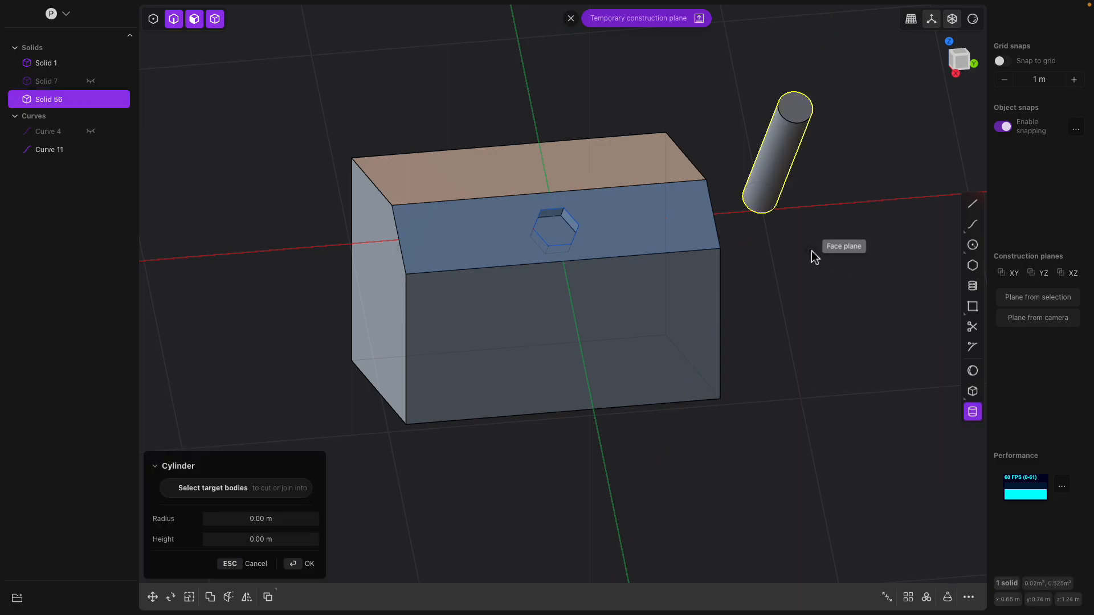
click(821, 260)
click(833, 242)
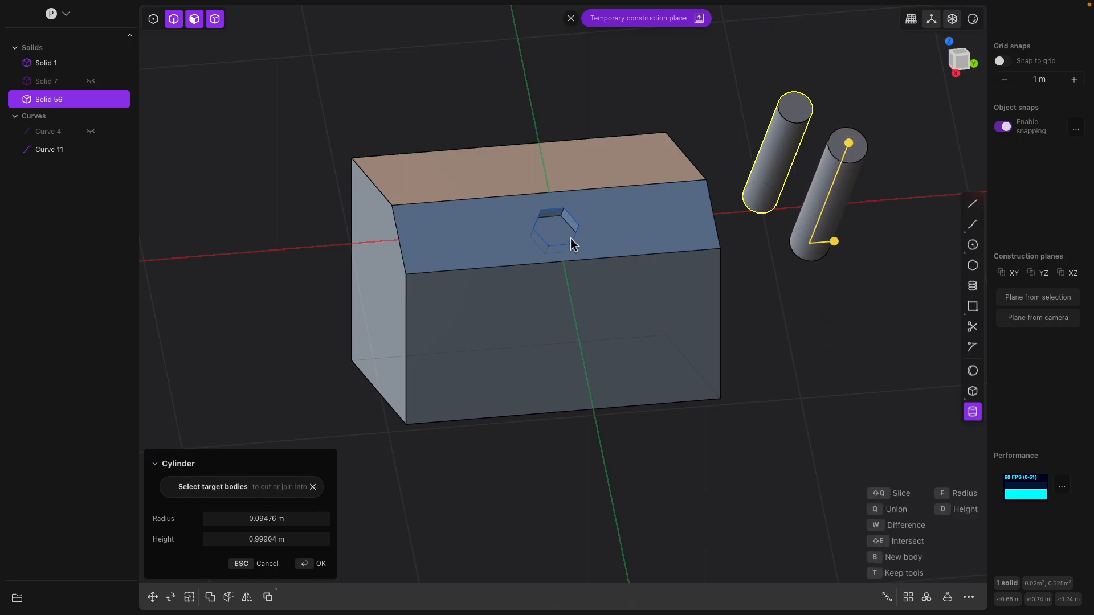
key(Return)
Create a third cylinder beyond the solid's opposite end, with a radius of about 0.071 m and a height of about 1.29 m.
key(shift+r)
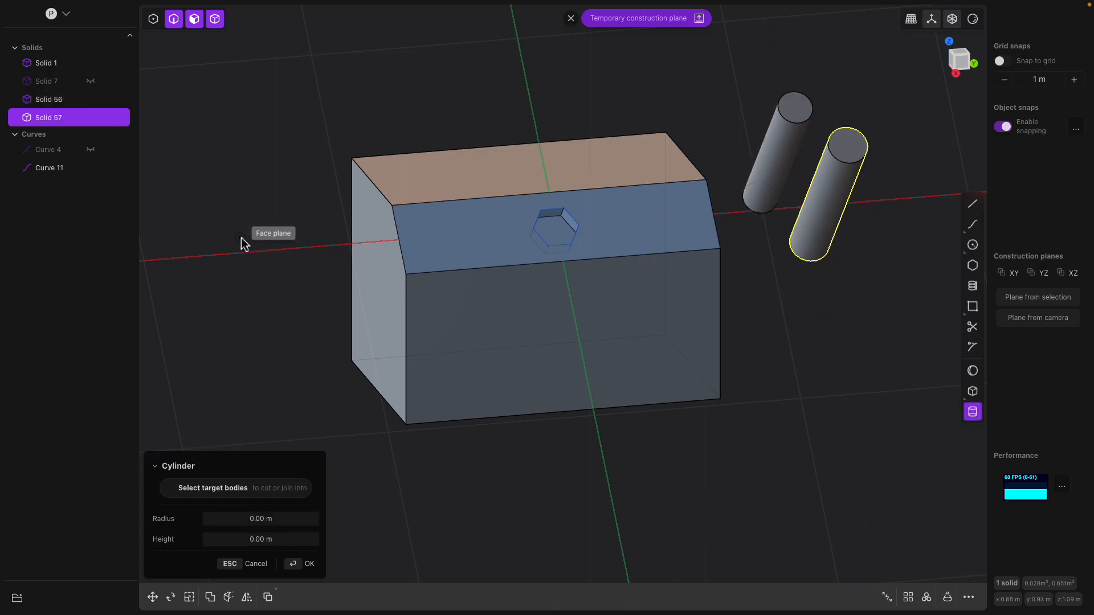
click(254, 255)
middle_drag(295, 270, 844, 314)
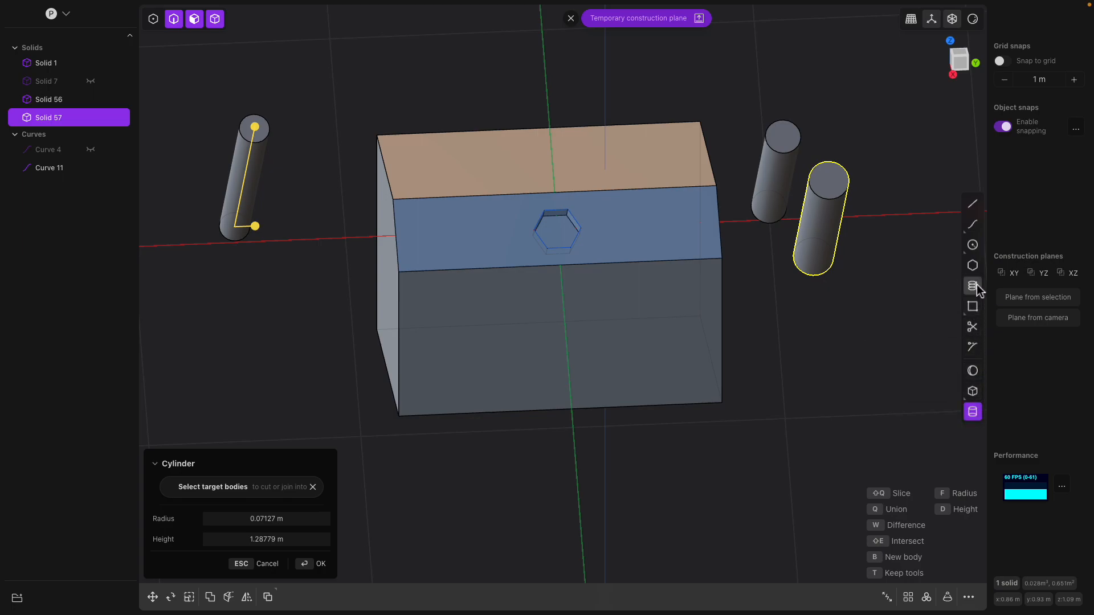
Cut a small rectangular pocket into the solid's top face near its end using the Box tool.
click(972, 392)
middle_drag(741, 330, 409, 215)
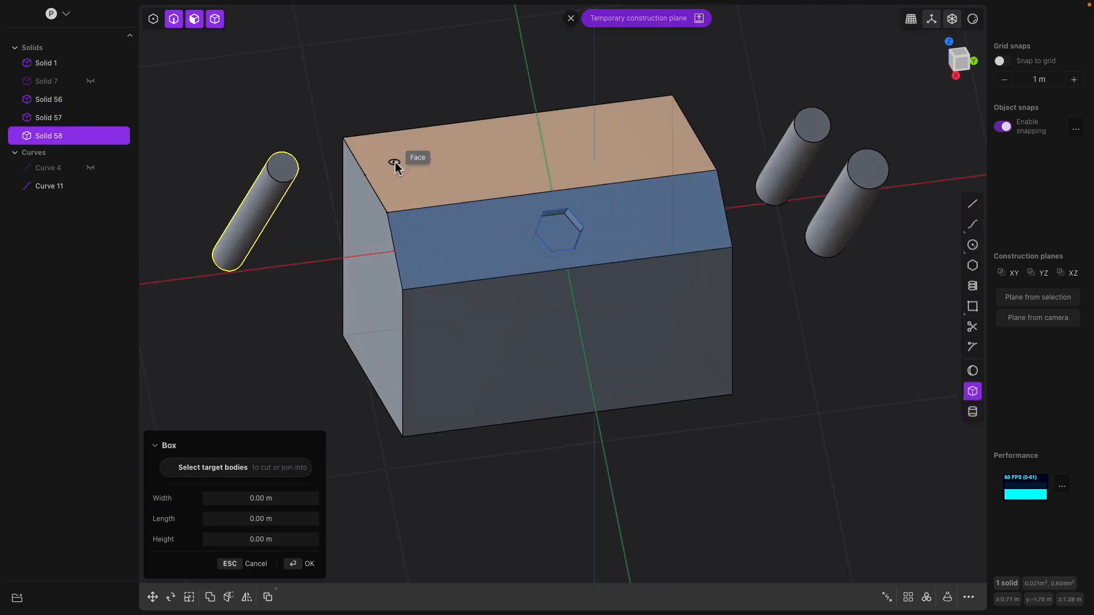
middle_drag(395, 206, 389, 206)
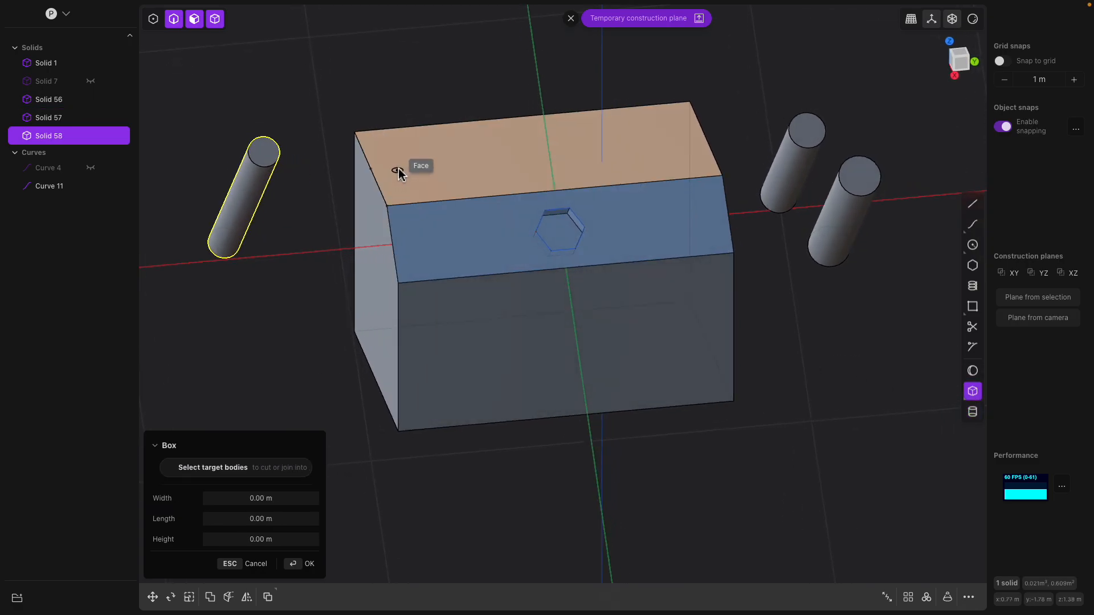
click(442, 193)
click(452, 277)
middle_drag(451, 278, 442, 241)
key(Return)
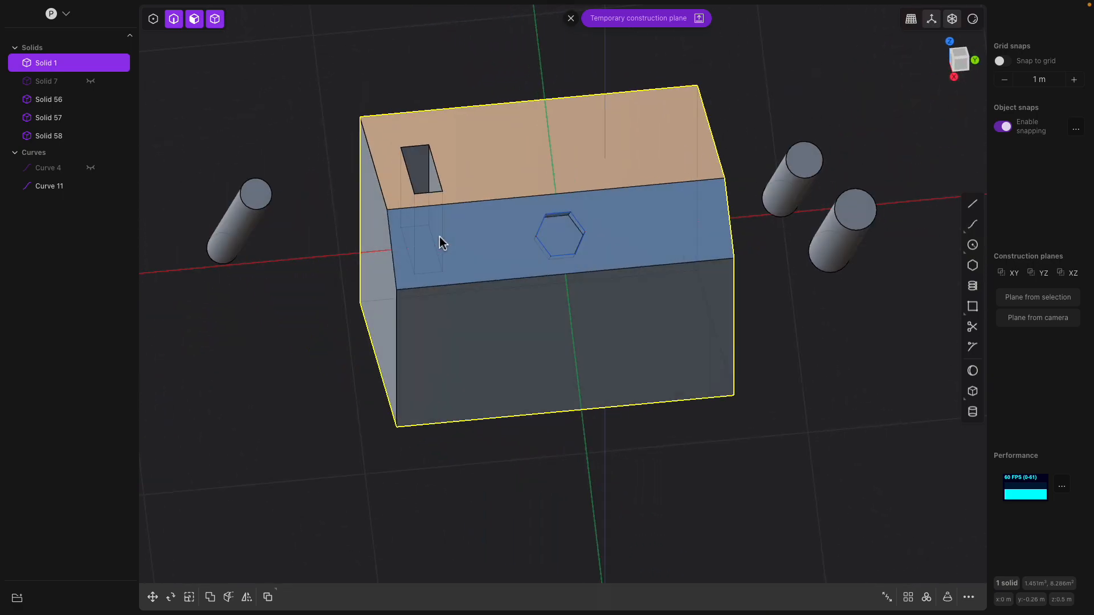
middle_drag(446, 171, 422, 268)
mouse_move(440, 225)
middle_down()
mouse_move(413, 213)
mouse_move(431, 243)
middle_up()
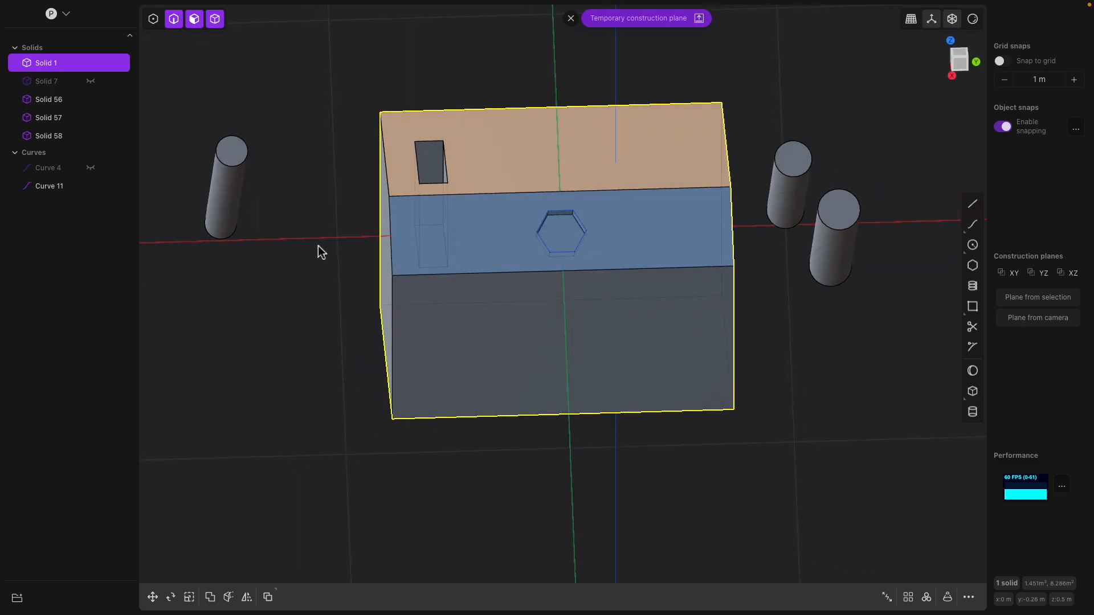
Create a freestanding thin box on the construction plane, beyond the lone cylinder and away from the main solid.
shift+middle_drag(309, 232, 620, 234)
middle_drag(333, 215, 355, 214)
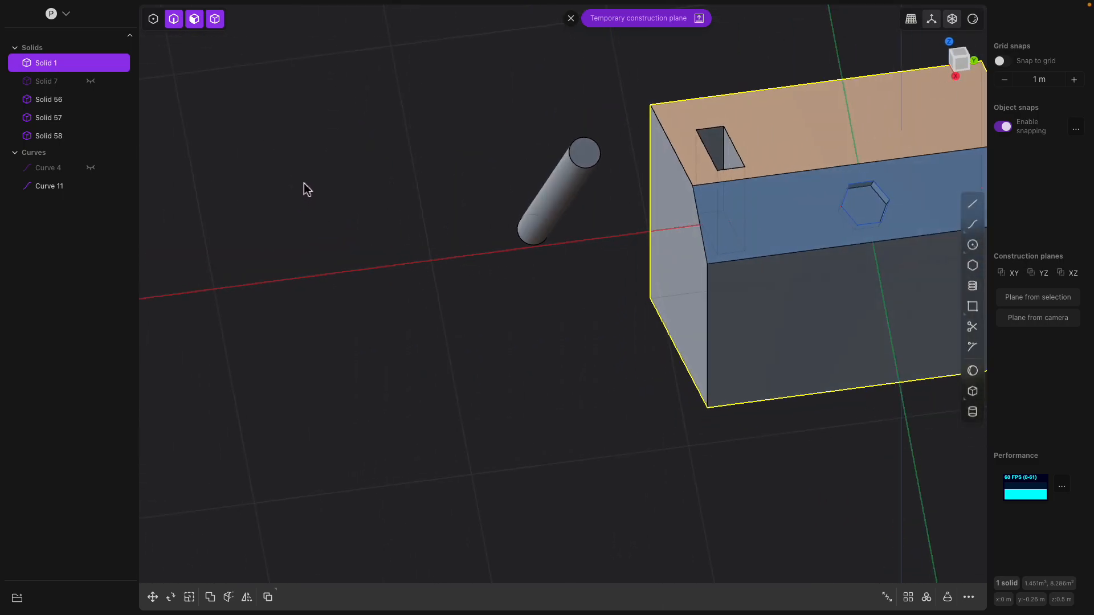
click(305, 185)
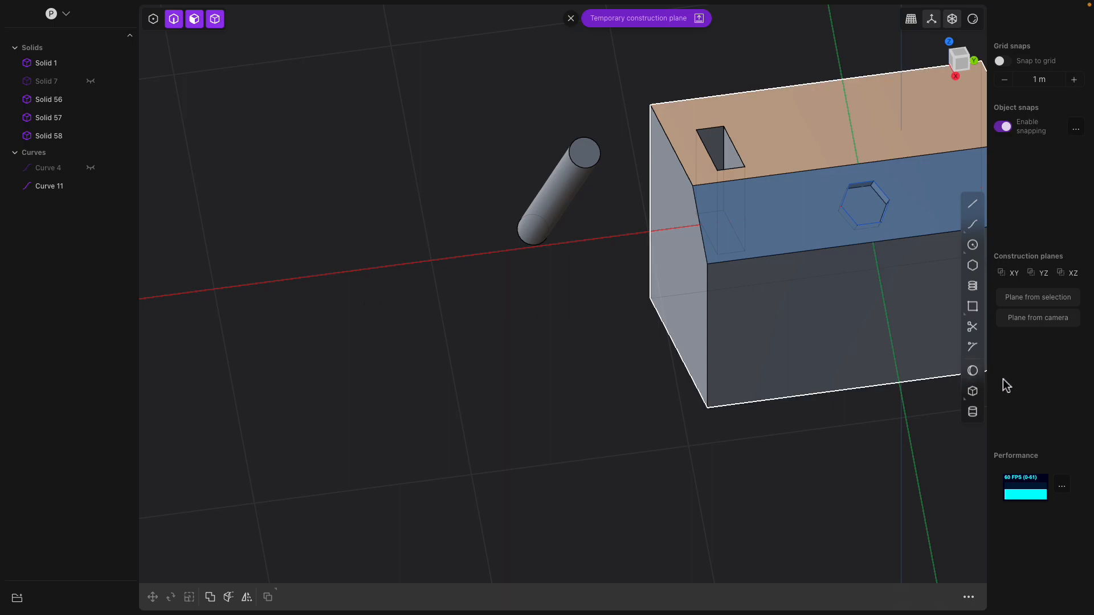
click(973, 392)
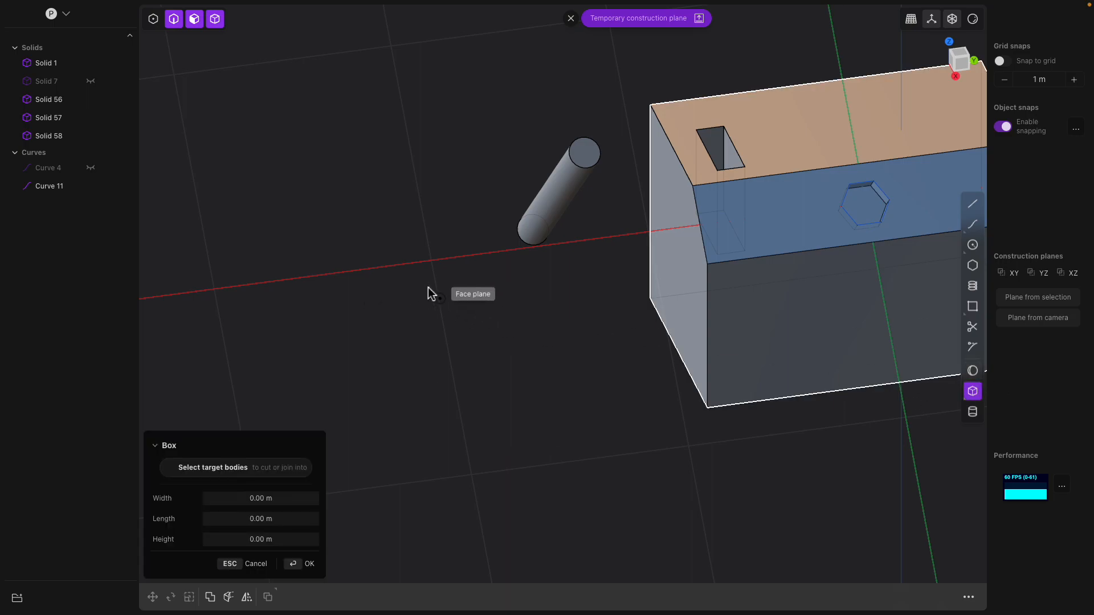
click(375, 318)
middle_drag(414, 255, 573, 322)
key(Return)
middle_drag(443, 272, 430, 239)
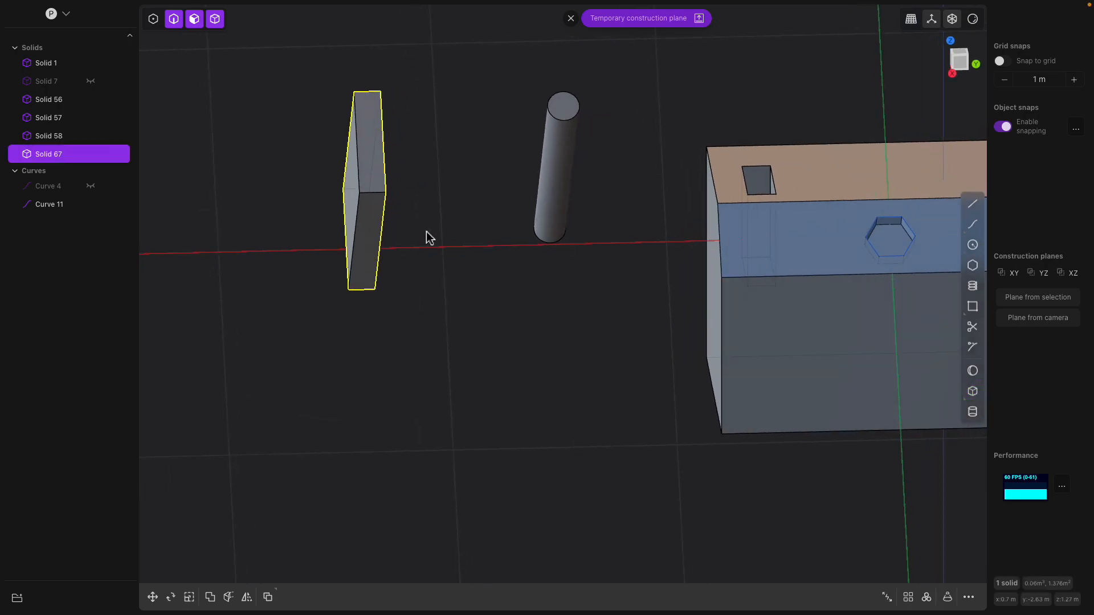
Try to unjoin the freestanding thin box's faces into separate sheets.
click(888, 598)
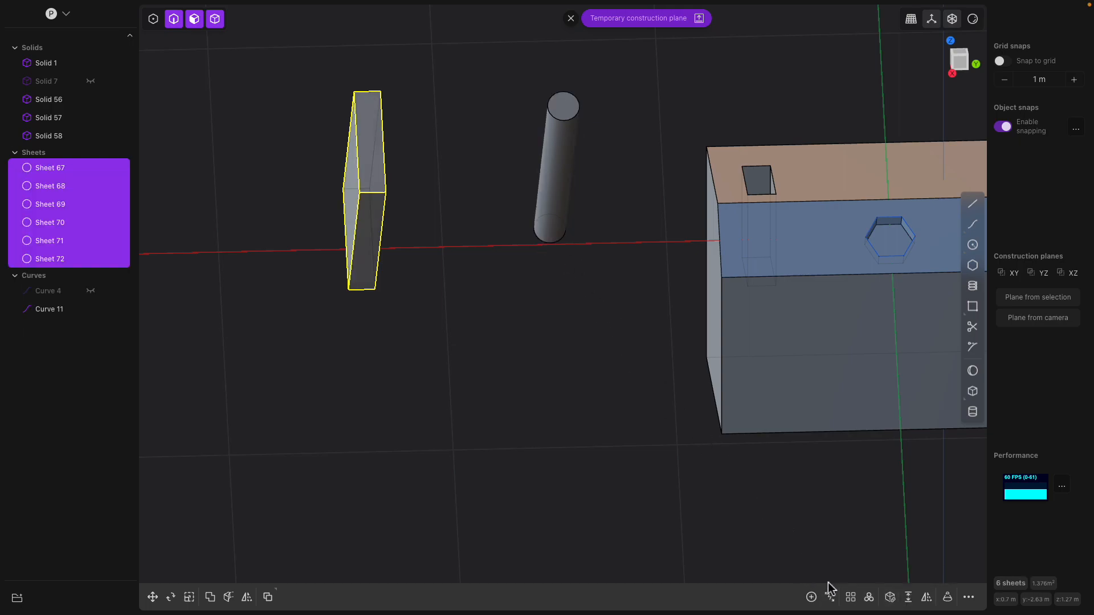
key(super+z)
middle_drag(557, 308, 513, 293)
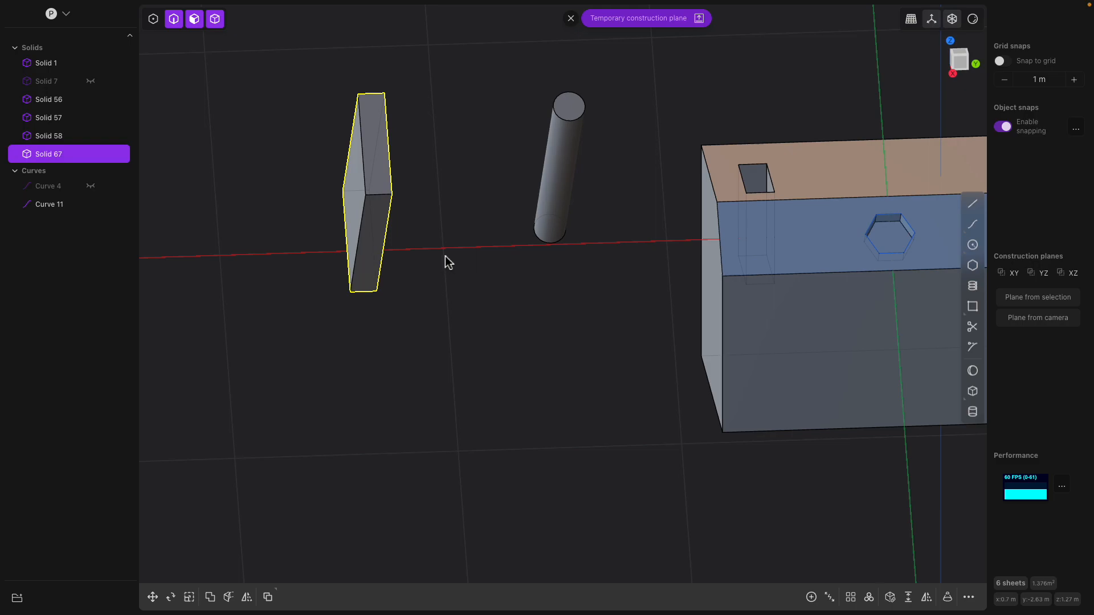
click(374, 188)
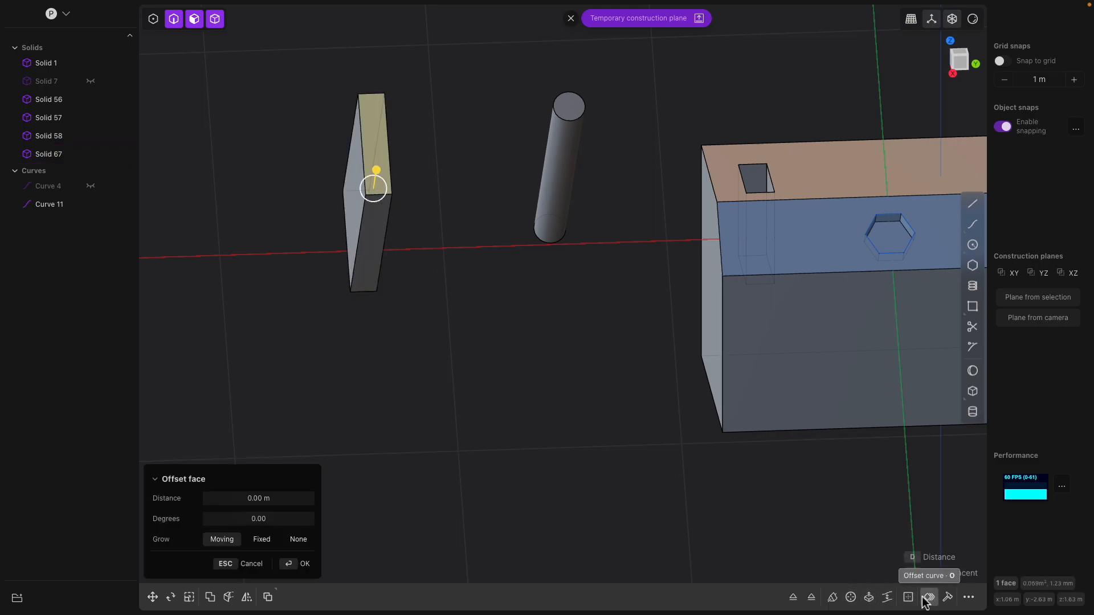
key(Escape)
key(Escape)
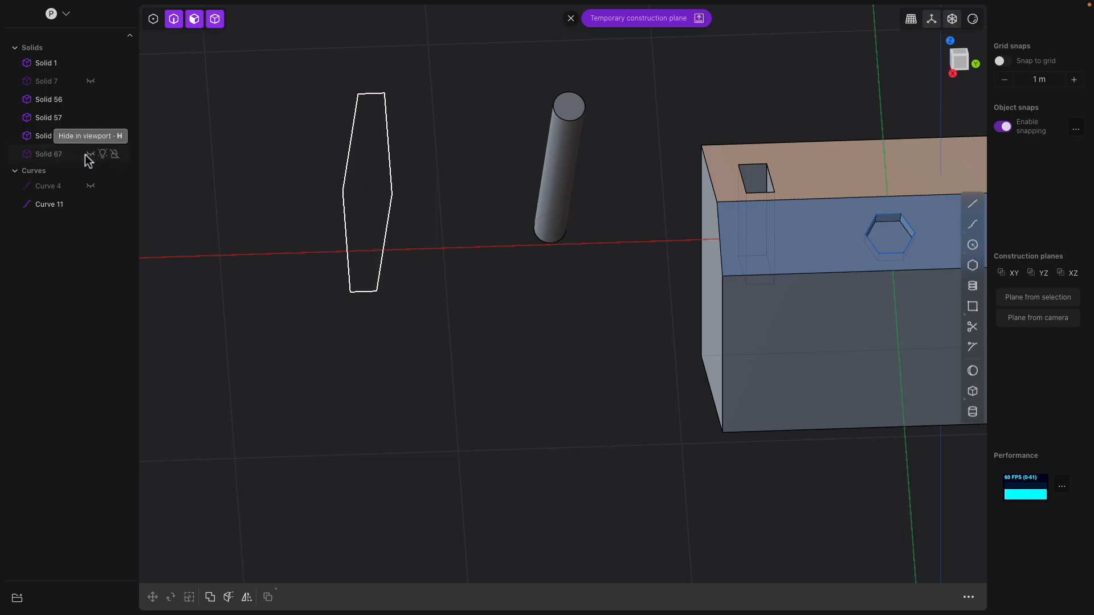
Create a rectangular array of the freestanding thin box with 5 instances over about 0.73 m, towards the lone cylinder.
click(68, 154)
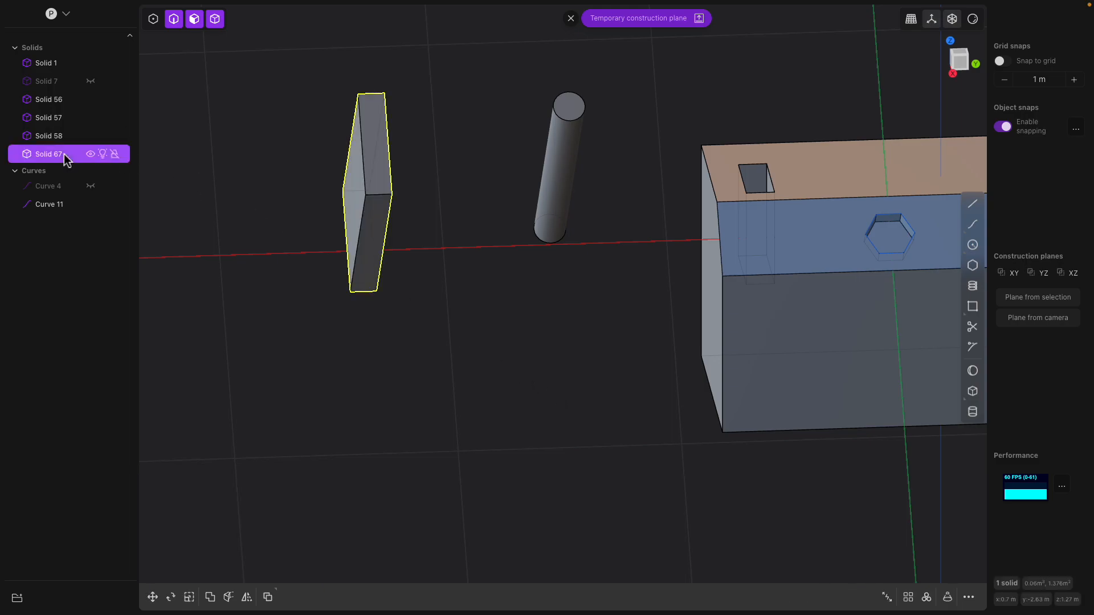
click(915, 600)
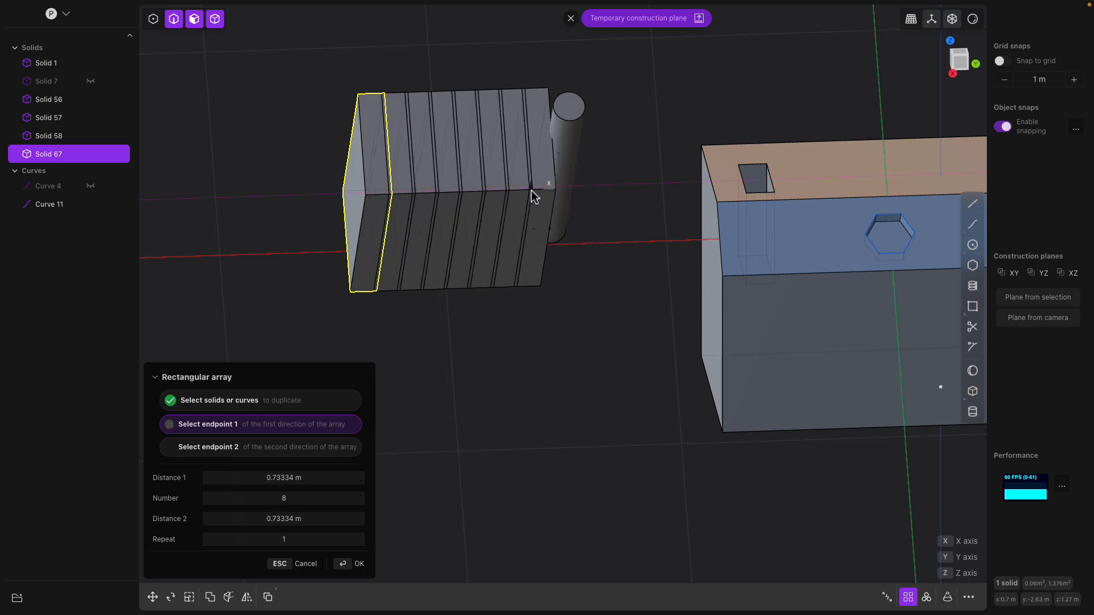
click(534, 194)
shift+scroll(560, 196, down, 2)
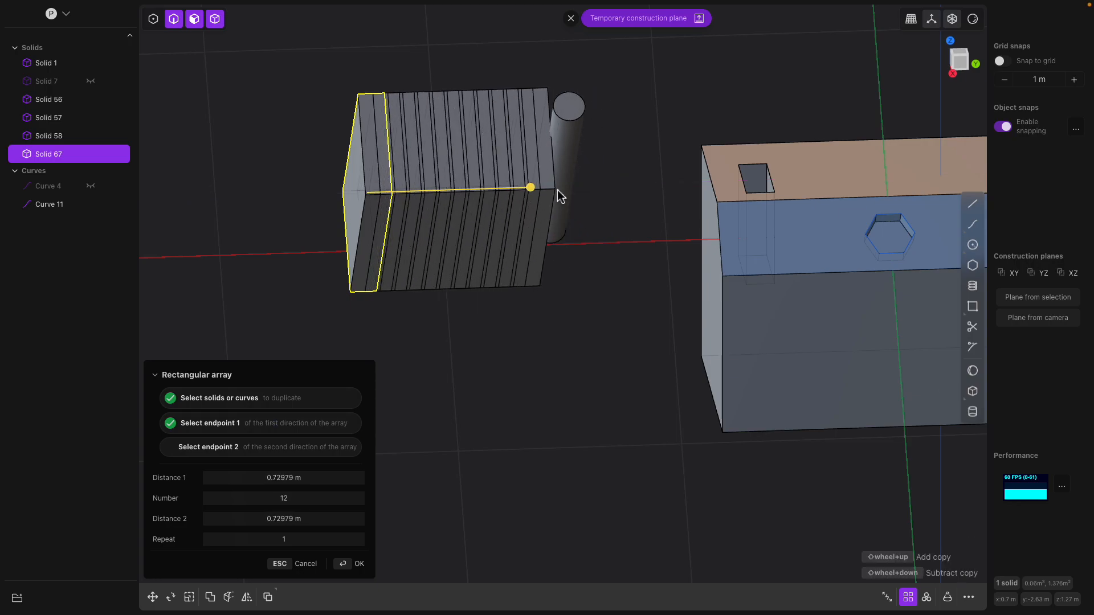
shift+scroll(560, 196, down, 2)
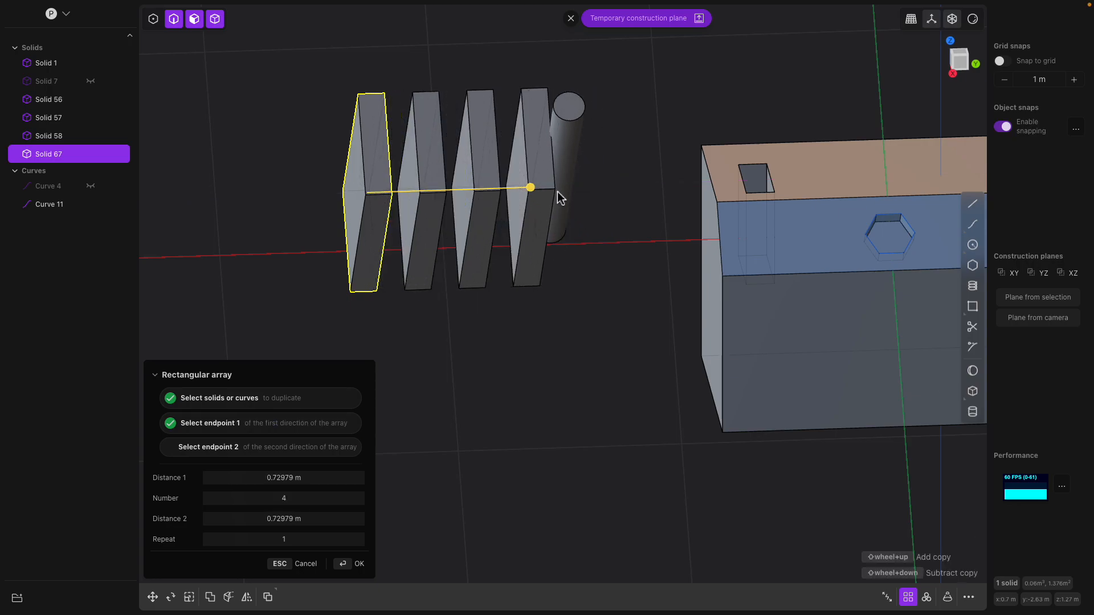
shift+scroll(560, 196, up, 1)
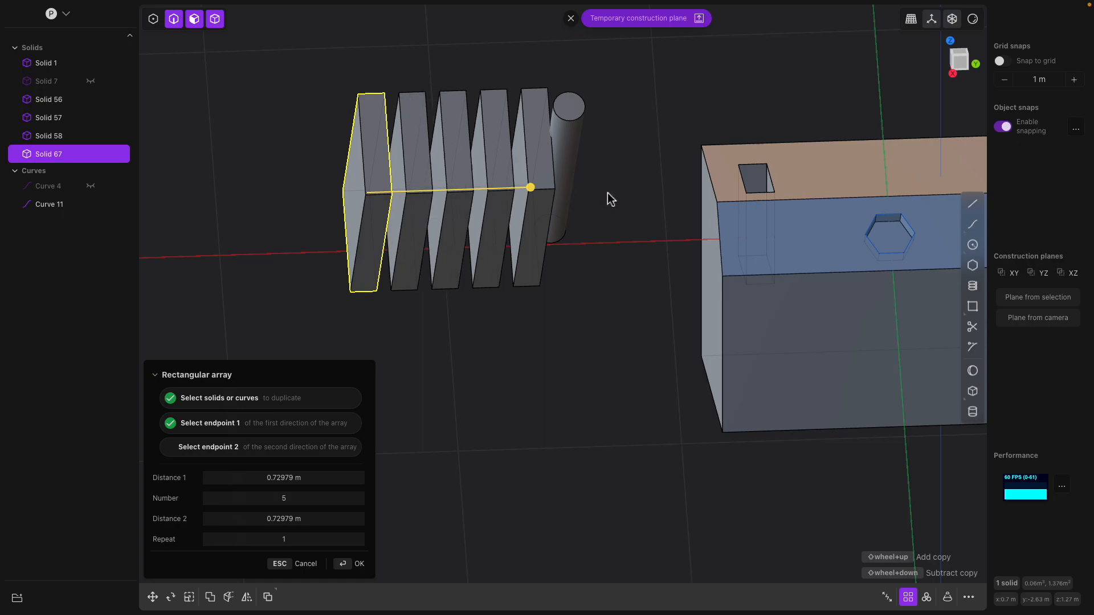
key(Return)
Move the five thin plates beside the chamfered solid, by about -0.063, 0.683 and -0.115 m in X, Y and Z.
middle_drag(576, 221, 476, 236)
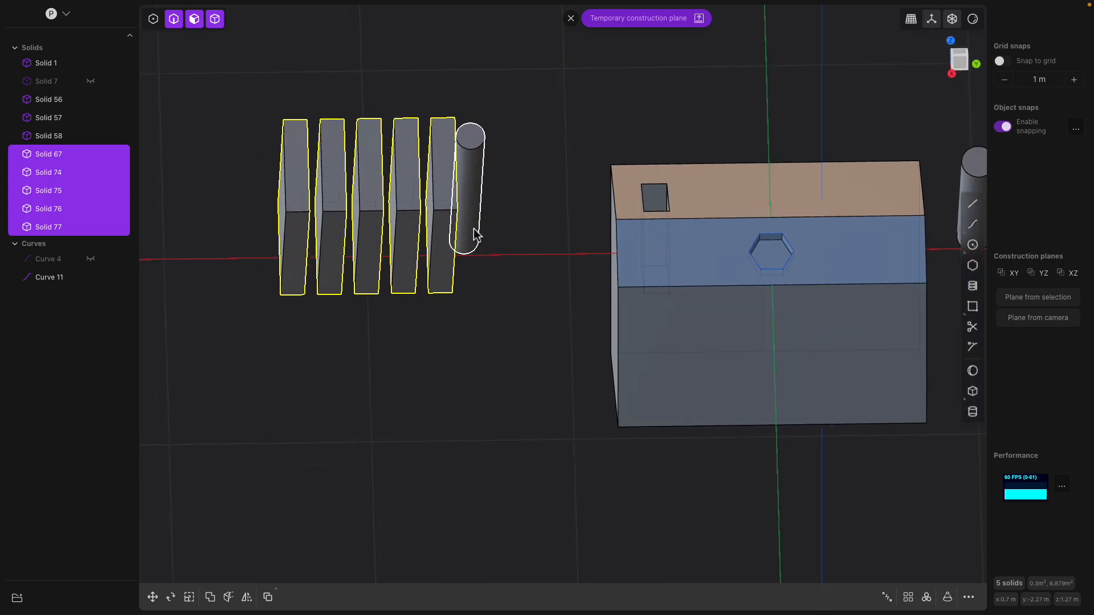
key(g)
drag(411, 206, 815, 229)
middle_drag(770, 230, 787, 139)
drag(759, 118, 753, 146)
middle_drag(754, 145, 716, 167)
drag(815, 181, 798, 162)
middle_drag(798, 161, 664, 173)
drag(730, 222, 452, 185)
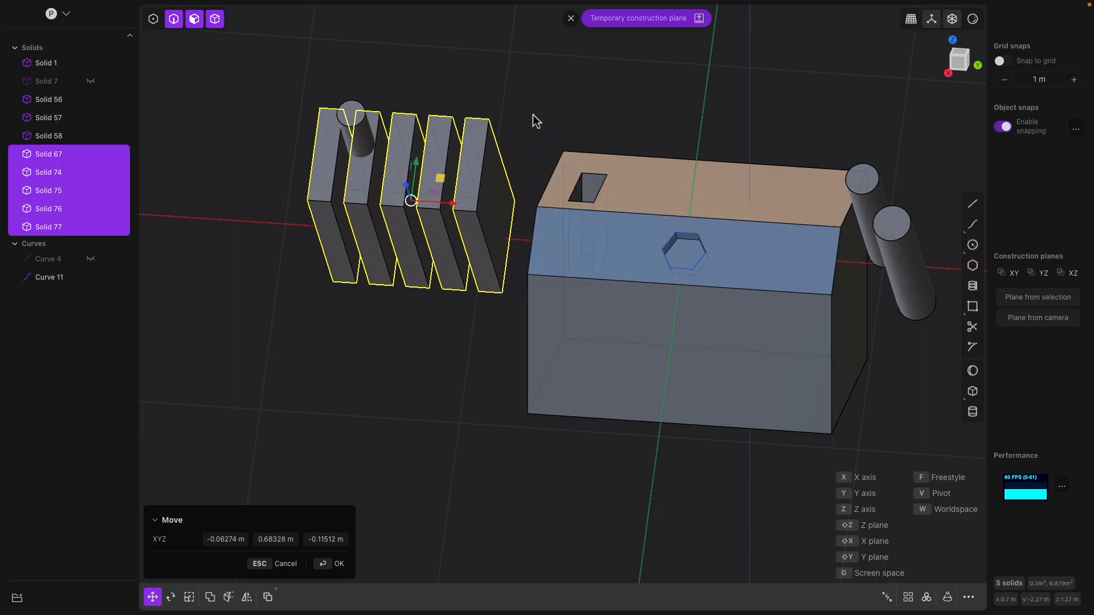
key(Return)
Hide the hexagon curve Curve 11 around the pocket on the chamfered face.
scroll(627, 239, up, 10)
click(625, 267)
key(e)
middle_drag(626, 267, 684, 253)
scroll(660, 260, up, 3)
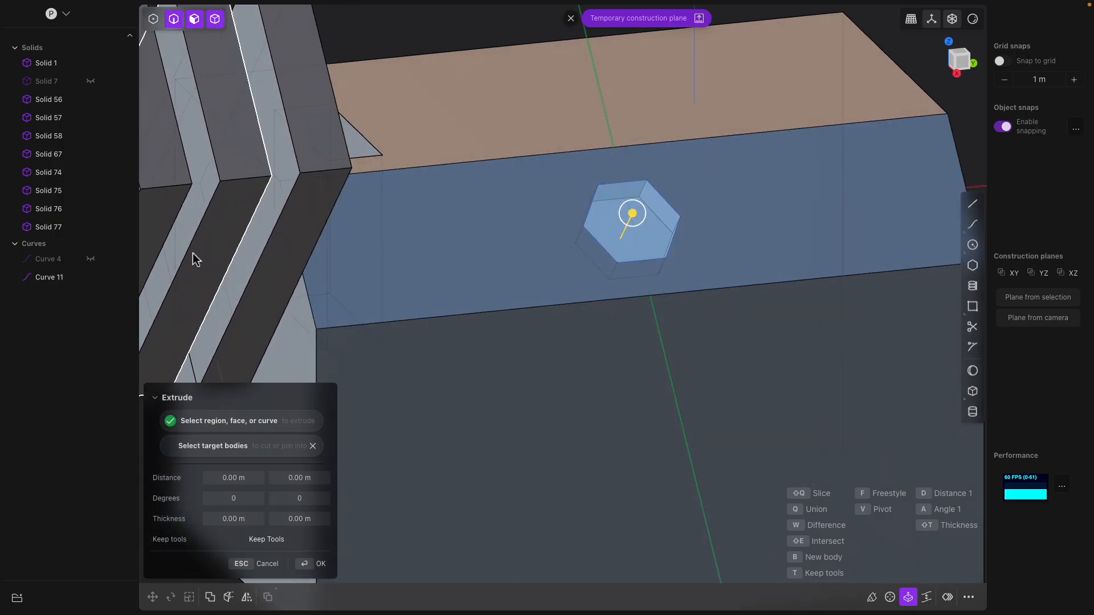
click(90, 278)
middle_drag(643, 276, 592, 277)
click(640, 199)
key(e)
middle_drag(640, 199, 655, 154)
scroll(607, 211, up, 2)
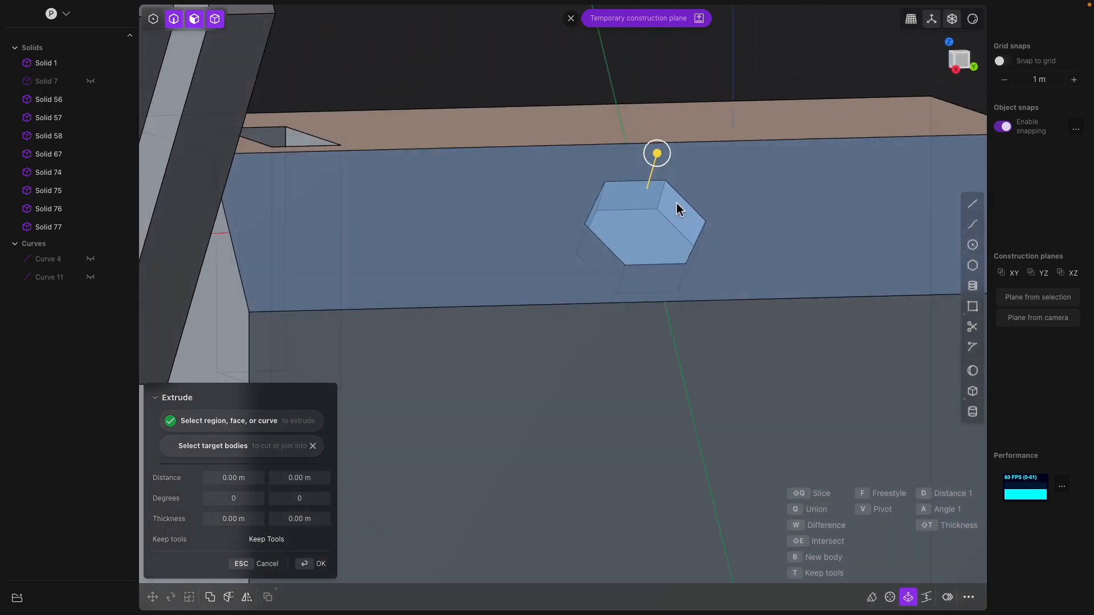
drag(655, 154, 651, 176)
key(Escape)
click(666, 233)
middle_drag(665, 234, 508, 167)
key(e)
key(Escape)
click(645, 247)
key(e)
key(Escape)
click(608, 176)
key(e)
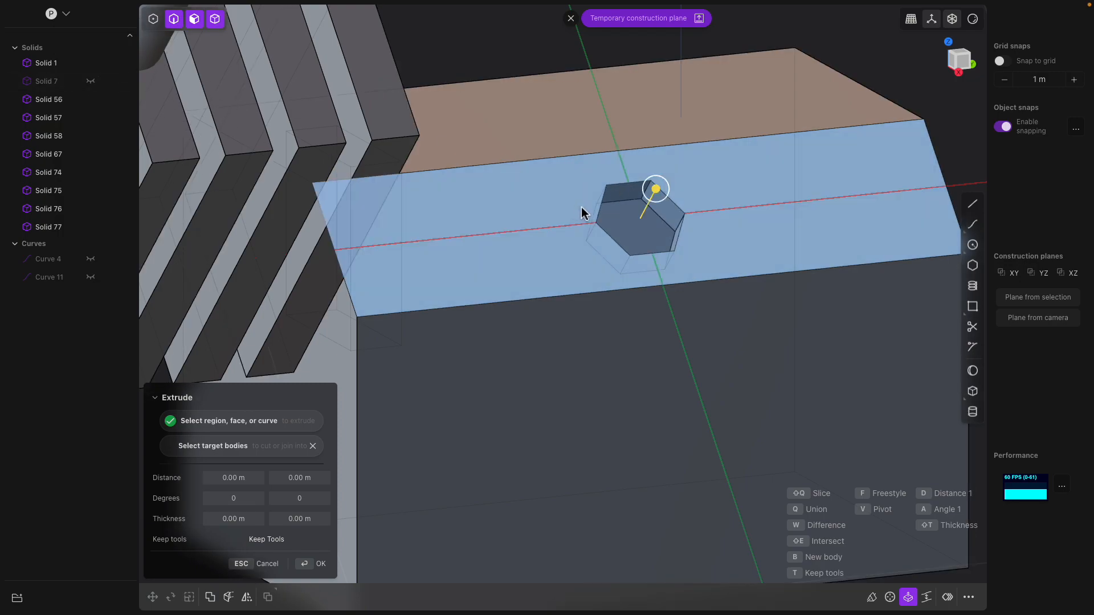
scroll(569, 211, down, 5)
key(Escape)
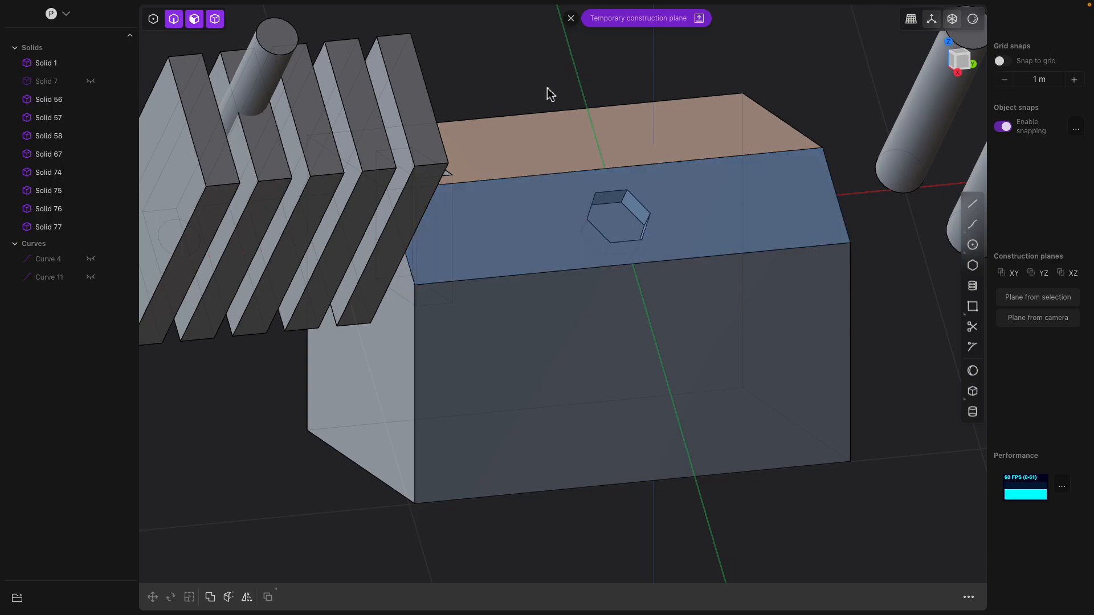
key(e)
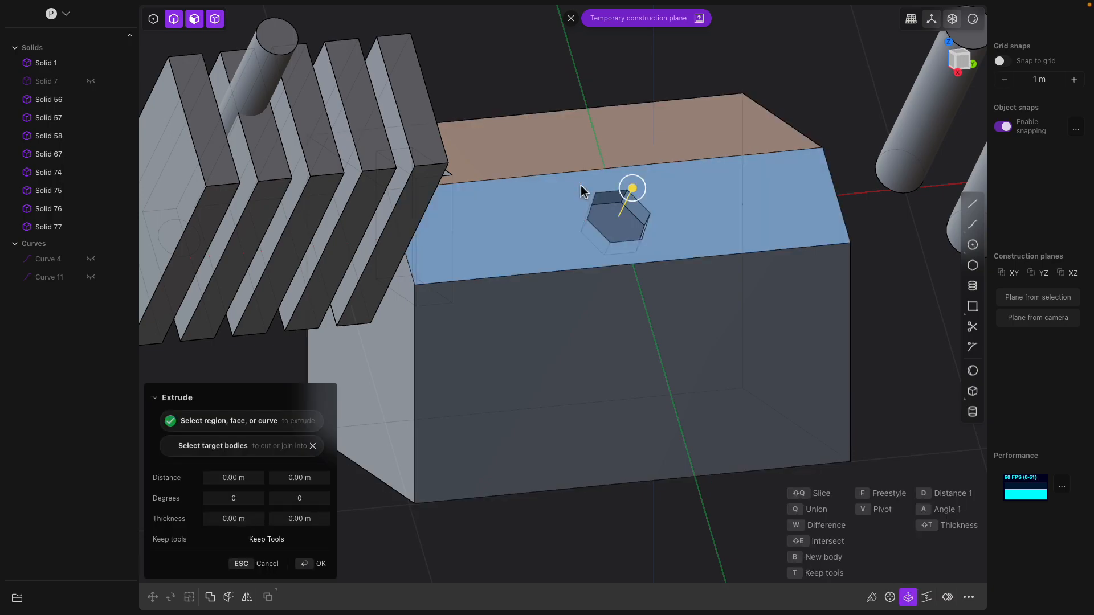
key(Escape)
click(596, 235)
click(606, 221)
key(e)
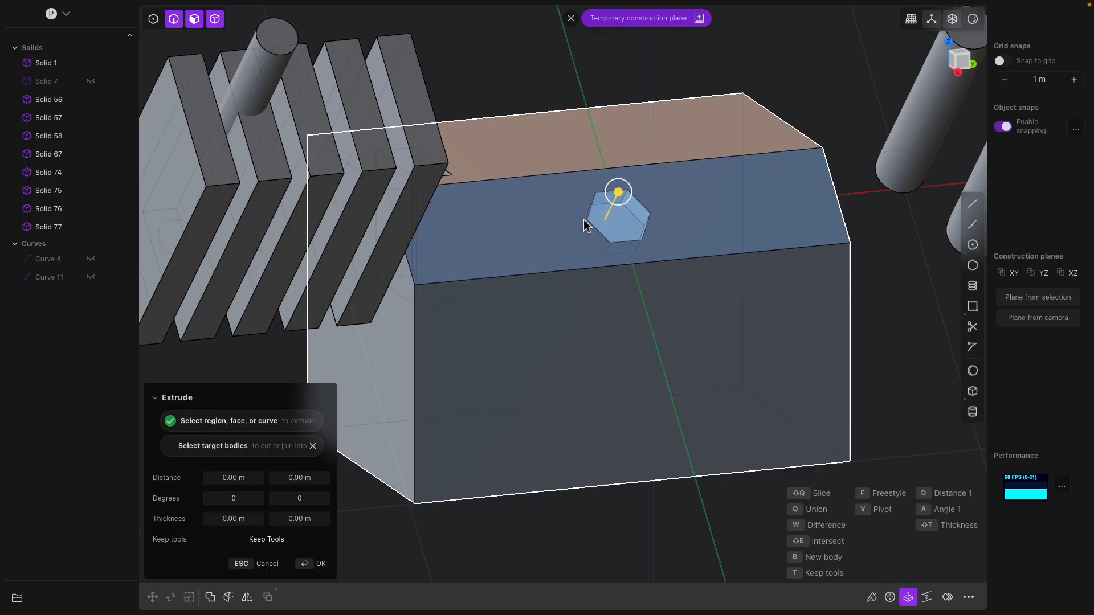
drag(618, 192, 642, 174)
key(Escape)
key(Escape)
click(621, 235)
key(e)
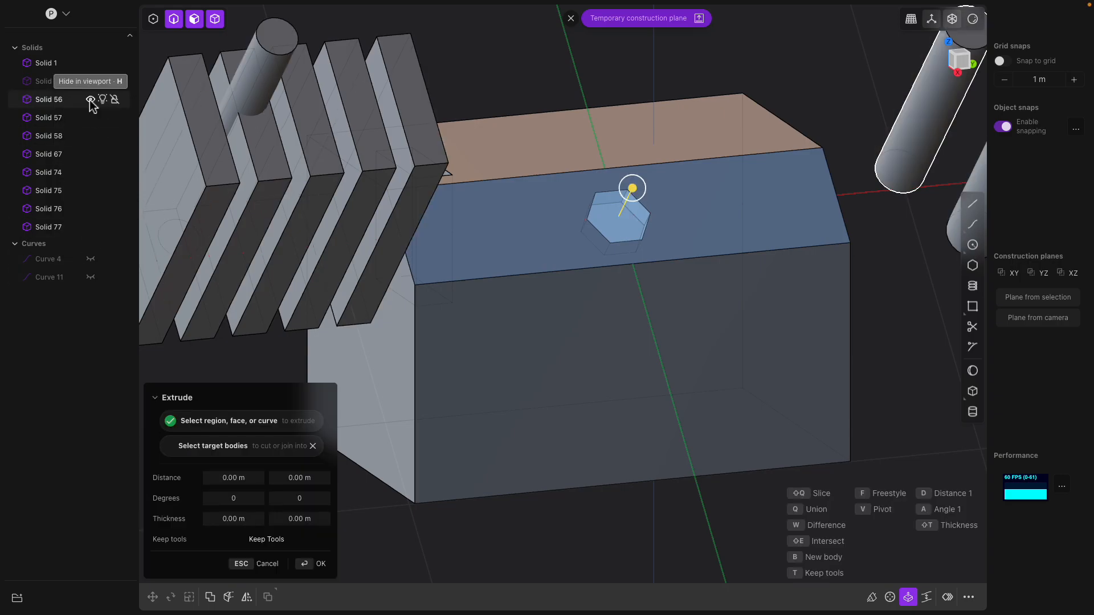
click(608, 264)
scroll(633, 274, down, 3)
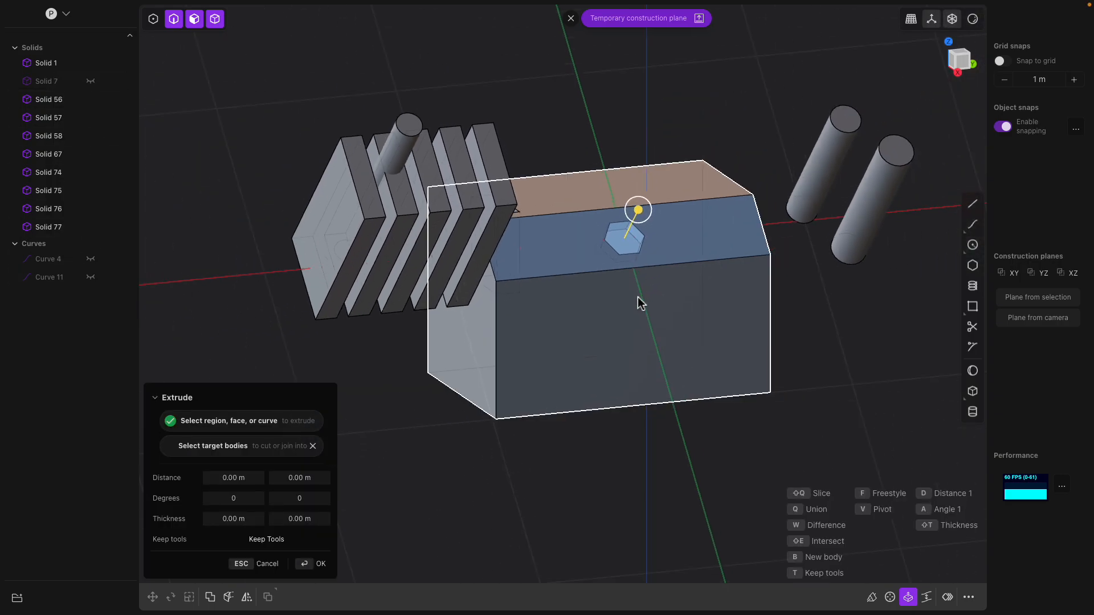
Delete the three freestanding cylinders on both sides of the chamfered solid.
middle_drag(638, 302, 592, 291)
click(806, 197)
key(Delete)
click(851, 211)
key(Delete)
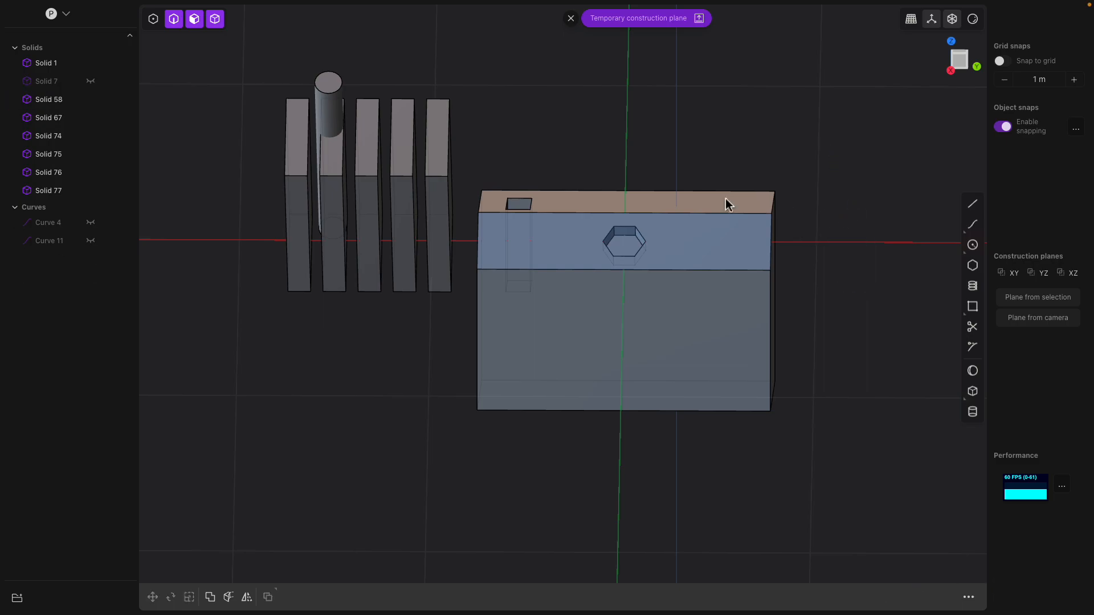
middle_drag(795, 216, 356, 154)
click(356, 154)
key(Delete)
Toggle the visibility of the thin plate farthest from the solid and of Solid 7, restoring both.
middle_drag(518, 176, 648, 265)
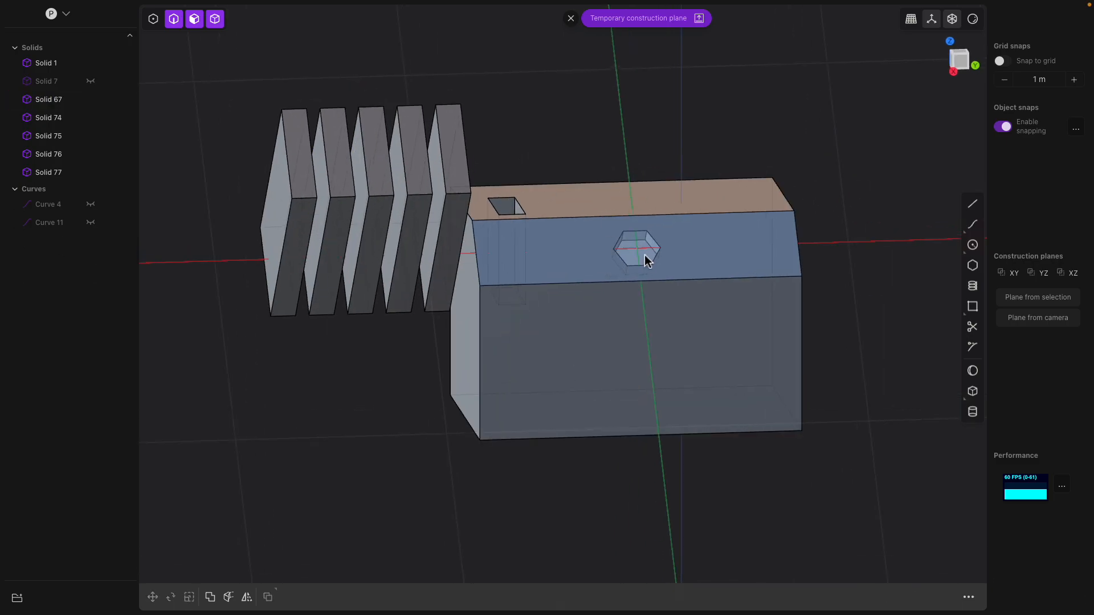
click(648, 265)
key(e)
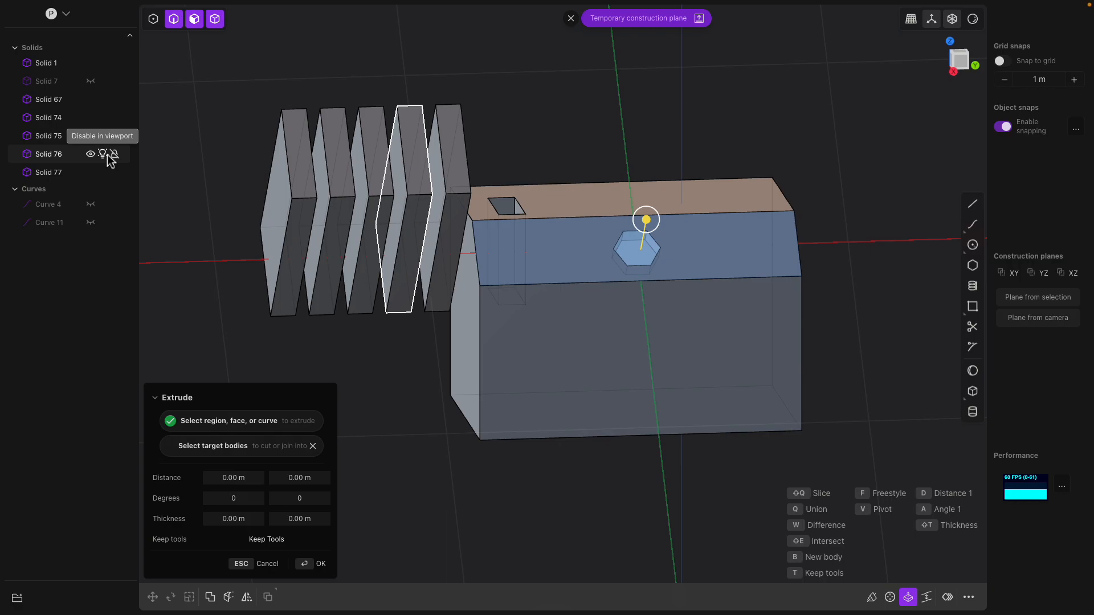
click(90, 100)
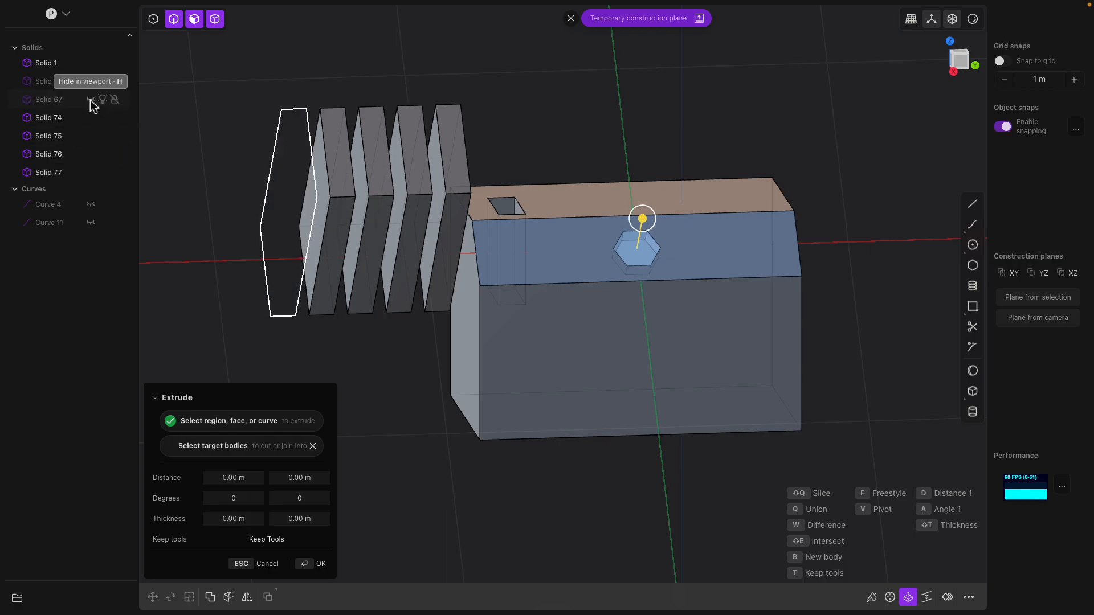
click(90, 100)
click(91, 99)
click(91, 100)
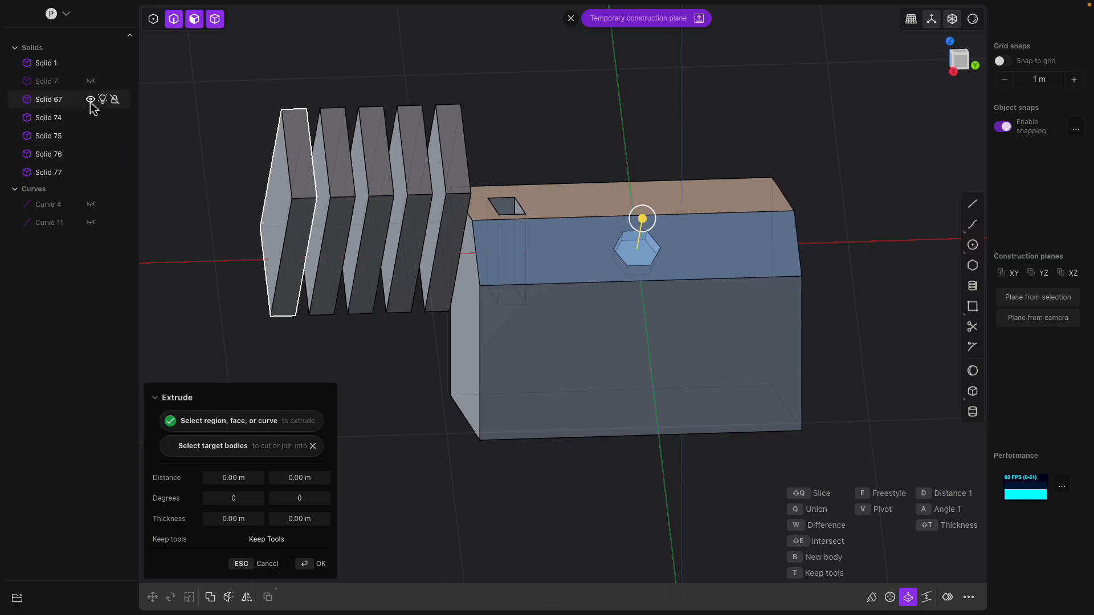
click(90, 81)
click(91, 81)
click(91, 81)
click(90, 81)
Extrude the hexagonal region at the pocket about 0.38 m outward from the chamfered face as a separate prism.
middle_drag(559, 288, 595, 286)
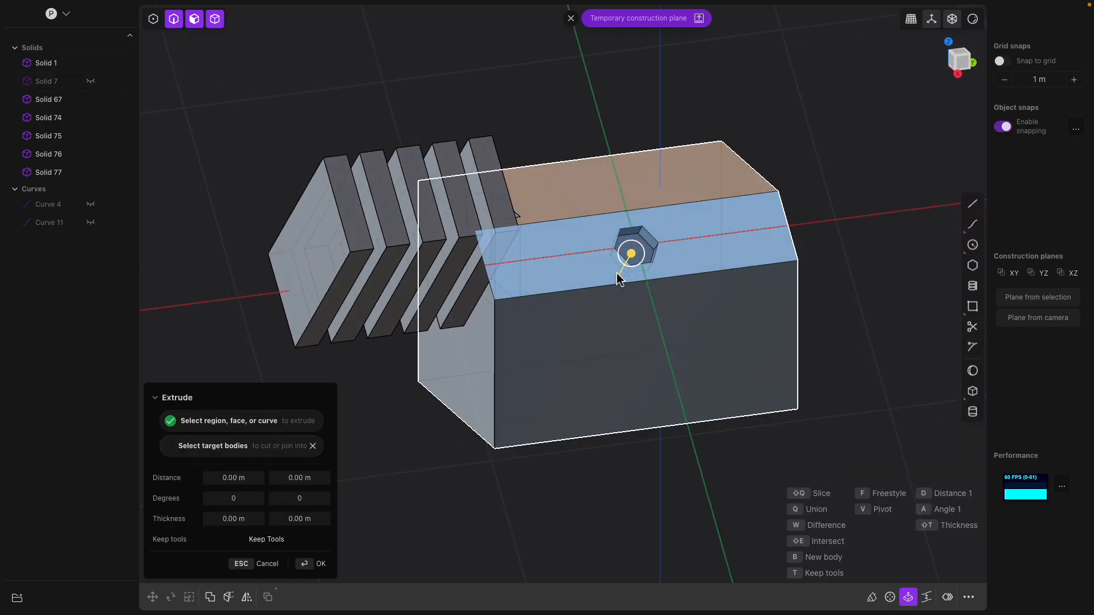
drag(638, 258, 661, 220)
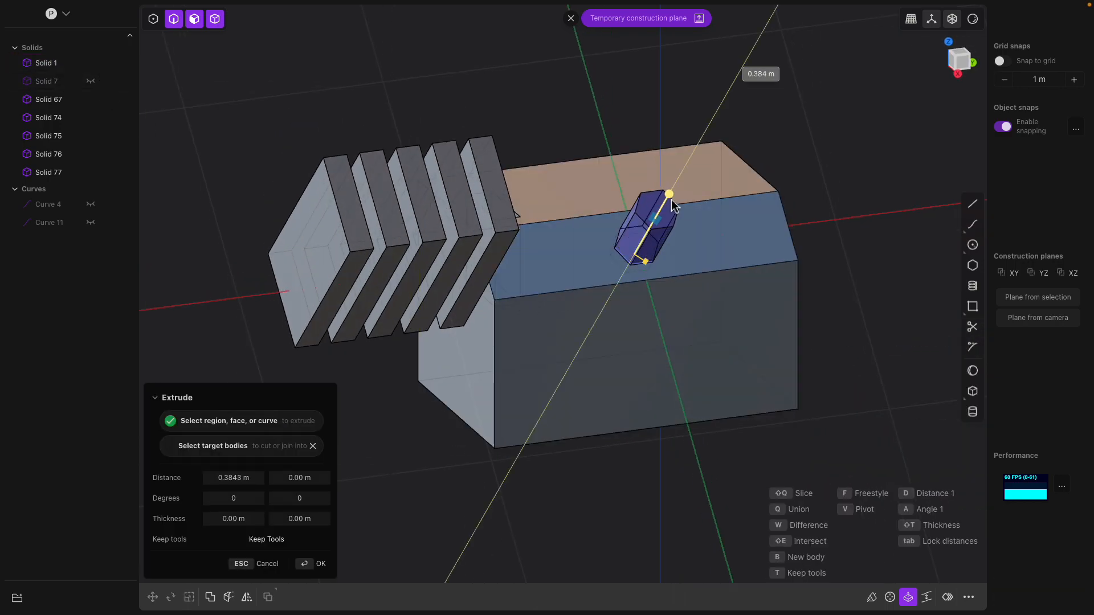
key(Return)
middle_drag(692, 215, 559, 189)
click(641, 237)
key(Escape)
middle_drag(530, 131, 564, 178)
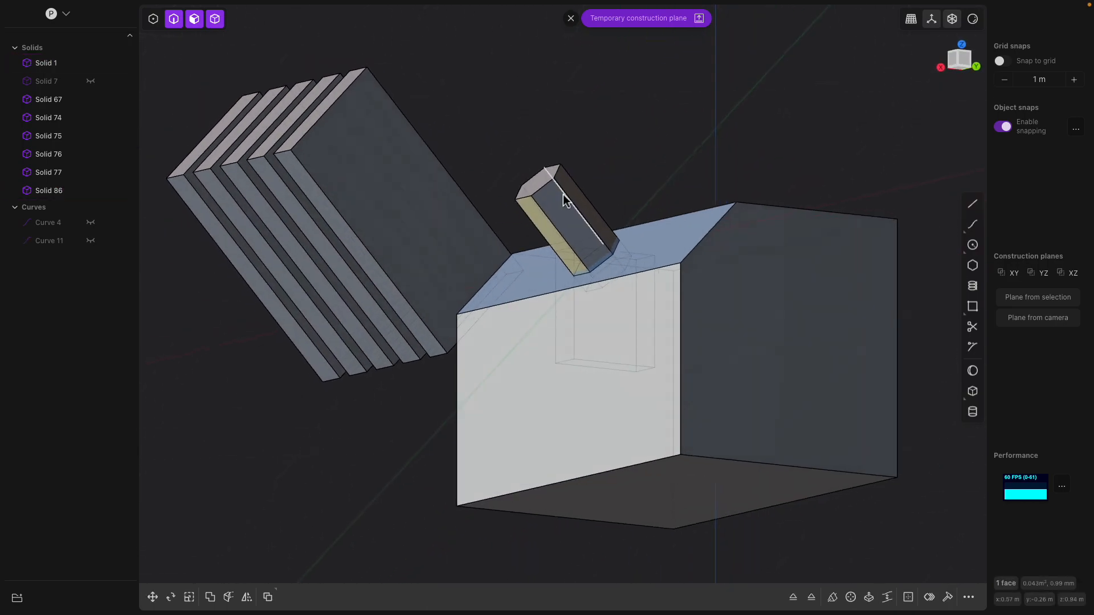
click(604, 242)
key(f)
middle_drag(604, 242, 620, 307)
key(Escape)
click(653, 283)
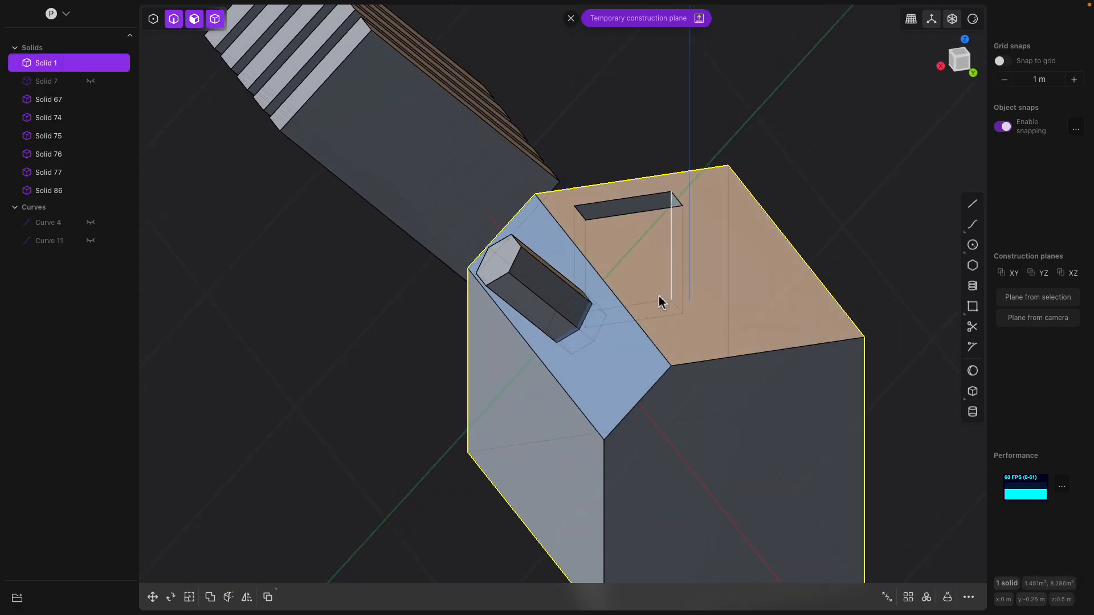
key(g)
middle_drag(529, 313, 654, 289)
key(Escape)
Move all five thin plates about 1.04 m along the solid's length so they intersect its chamfered edge.
scroll(639, 291, down, 3)
middle_drag(568, 301, 508, 203)
scroll(456, 216, down, 1)
mouse_move(345, 223)
shift+middle_down()
mouse_move(472, 228)
mouse_move(358, 217)
shift+middle_up()
click(438, 220)
click(408, 220)
click(414, 115)
click(92, 101)
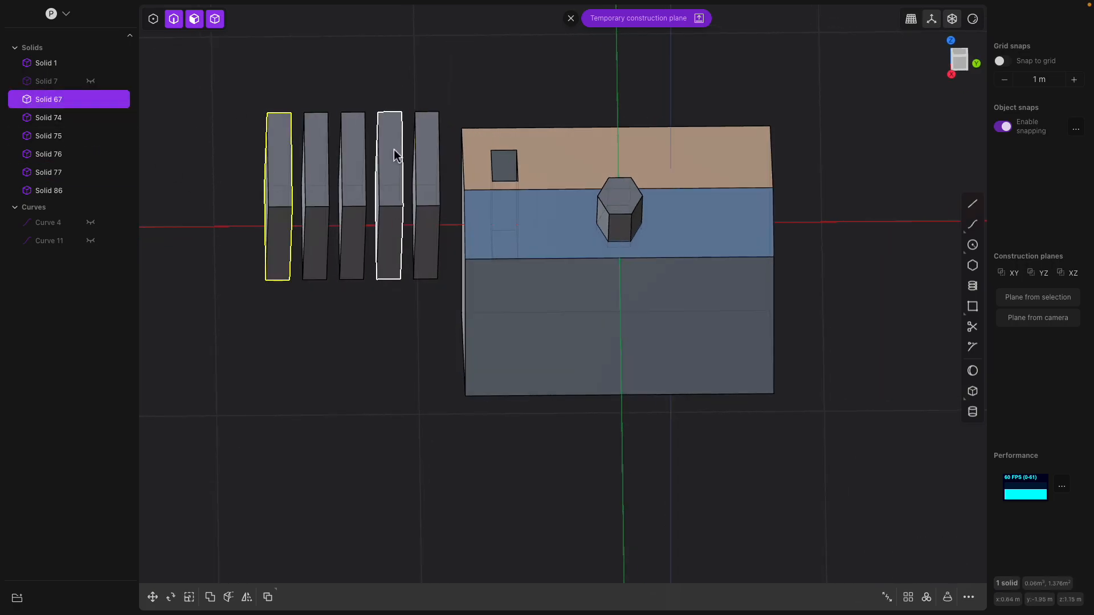
click(421, 152)
shift+click(389, 163)
shift+click(352, 166)
shift+click(318, 166)
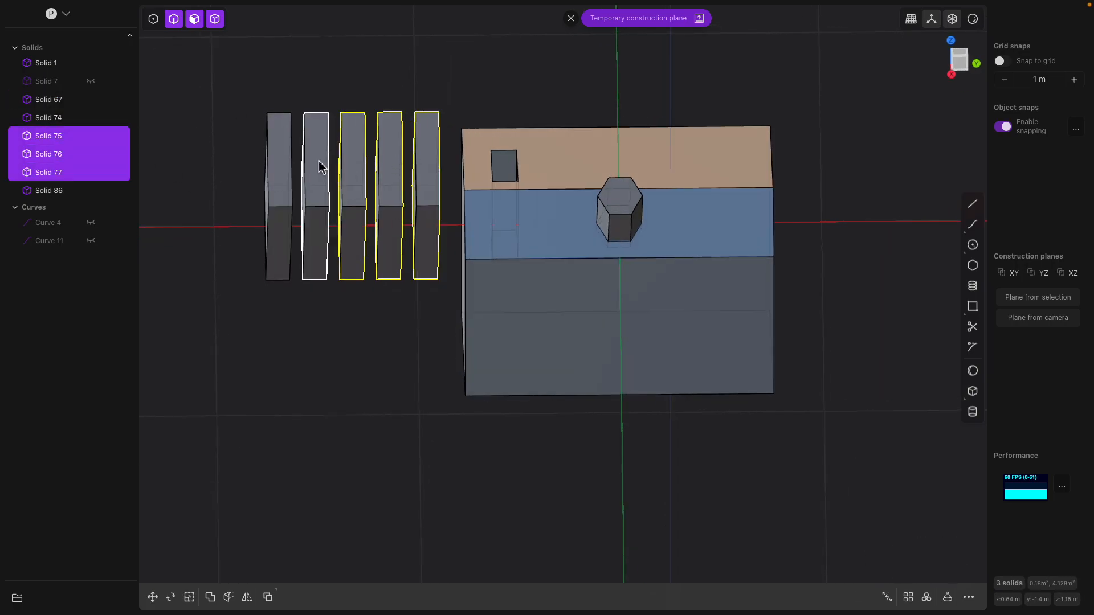
shift+click(278, 166)
key(g)
drag(393, 200, 602, 214)
middle_drag(656, 97, 611, 101)
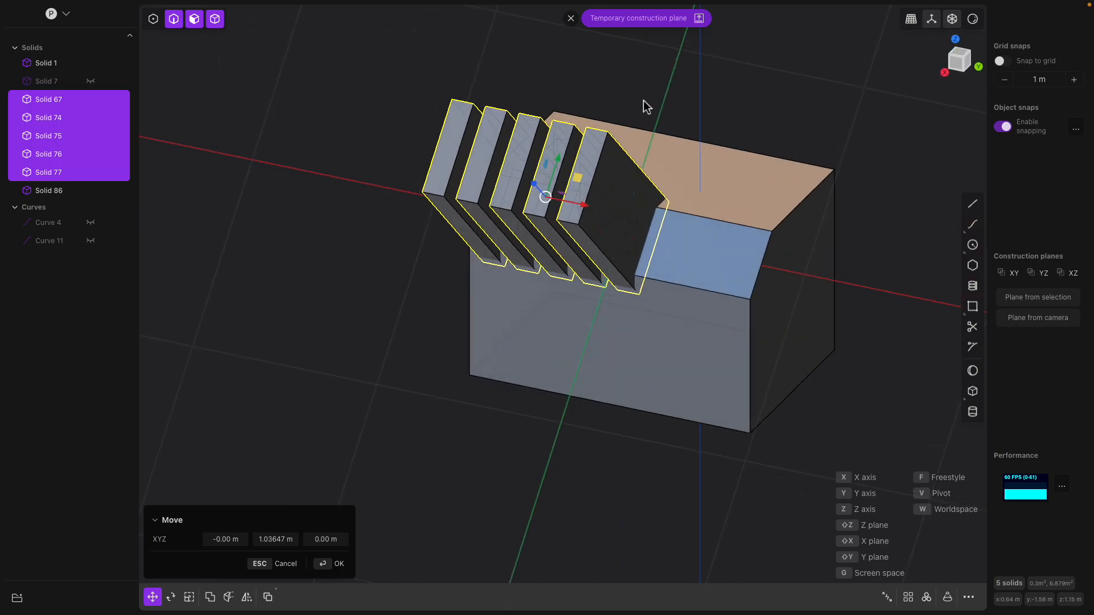
key(Return)
click(600, 163)
scroll(609, 170, up, 2)
key(Escape)
click(620, 156)
middle_drag(790, 120, 825, 114)
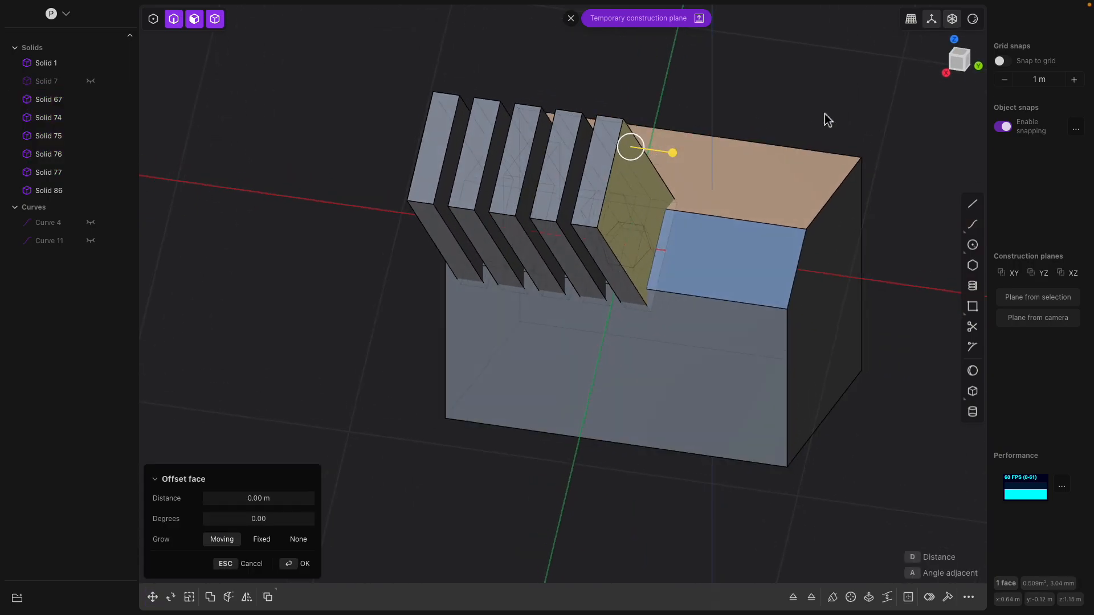
Turn off the see-through display of hidden edges in the viewport.
click(954, 23)
key(Escape)
Try deleting the three thin plates nearest the hexagonal prism, and undo the deletion.
click(641, 138)
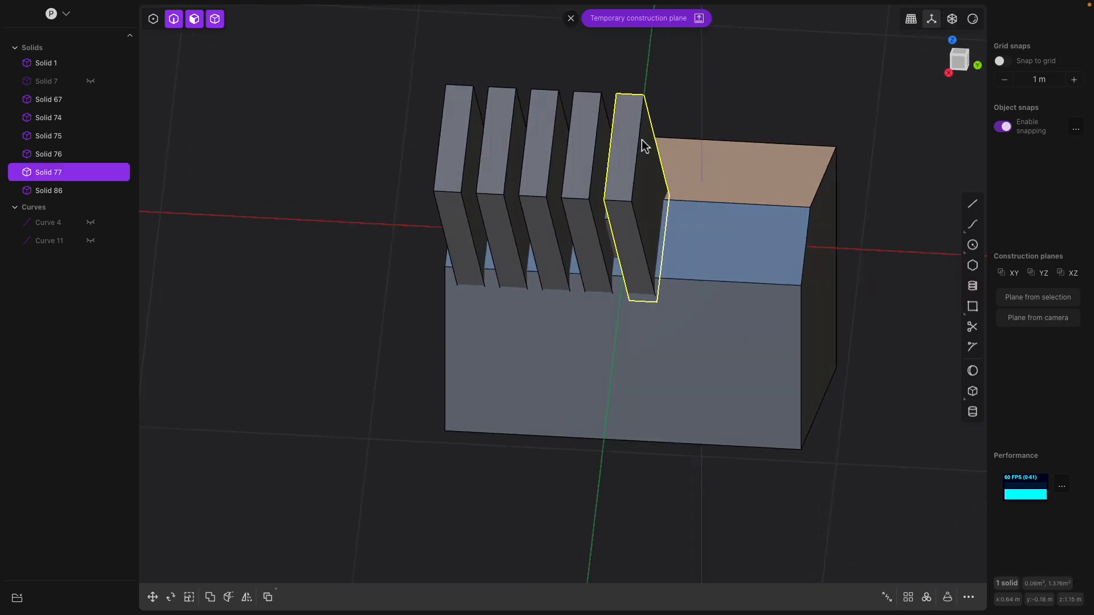
shift+click(583, 137)
shift+click(539, 135)
key(Delete)
click(539, 135)
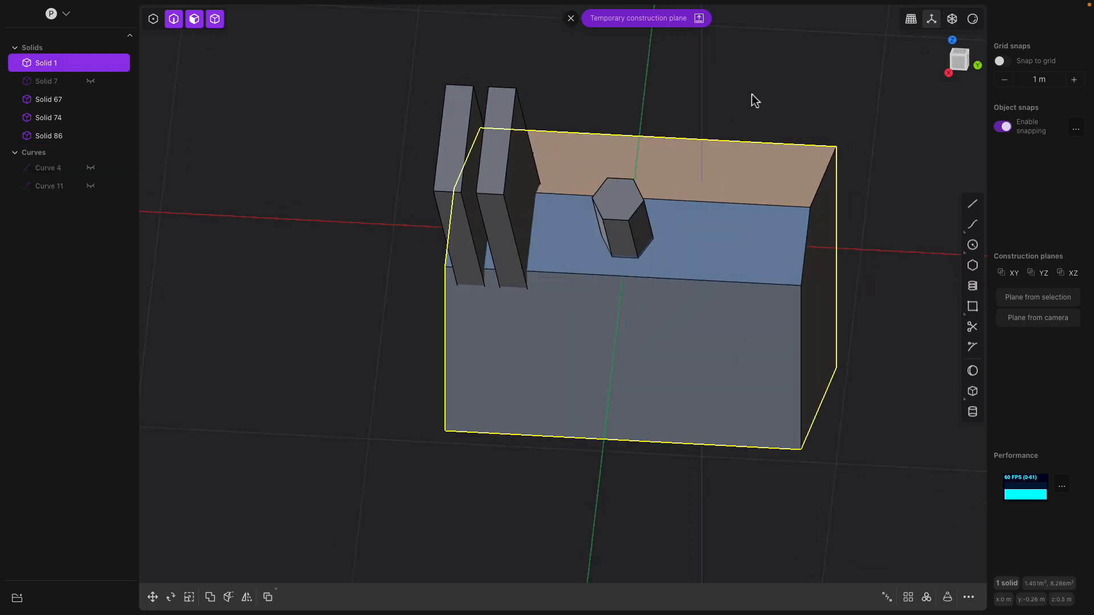
middle_drag(768, 78, 747, 108)
click(746, 108)
key(ctrl+z)
click(741, 107)
Delete the two thin plates nearest the middle of the solid and the hexagonal prism on the chamfered face.
click(637, 131)
shift+click(597, 124)
key(Delete)
click(644, 199)
middle_drag(644, 199, 673, 182)
key(Delete)
Extrude the hexagonal pocket's floor about 0.047 m to fill the pocket in the chamfered face.
click(647, 221)
middle_drag(648, 223, 630, 204)
click(634, 234)
key(e)
key(Escape)
click(637, 242)
click(620, 231)
key(e)
drag(628, 200, 625, 211)
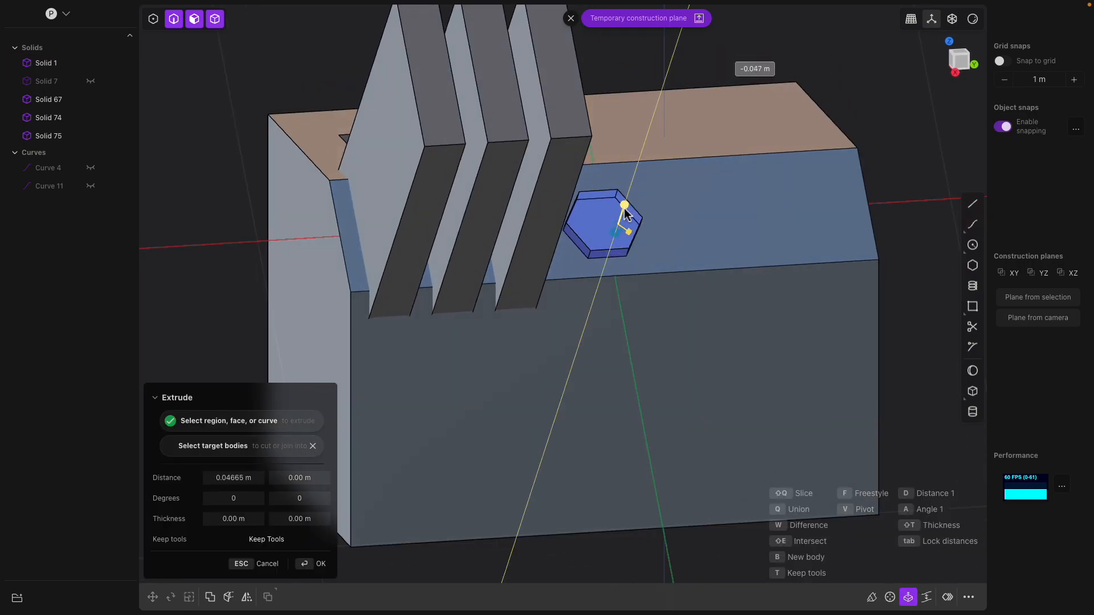
key(Return)
middle_drag(652, 209, 552, 210)
click(597, 236)
key(e)
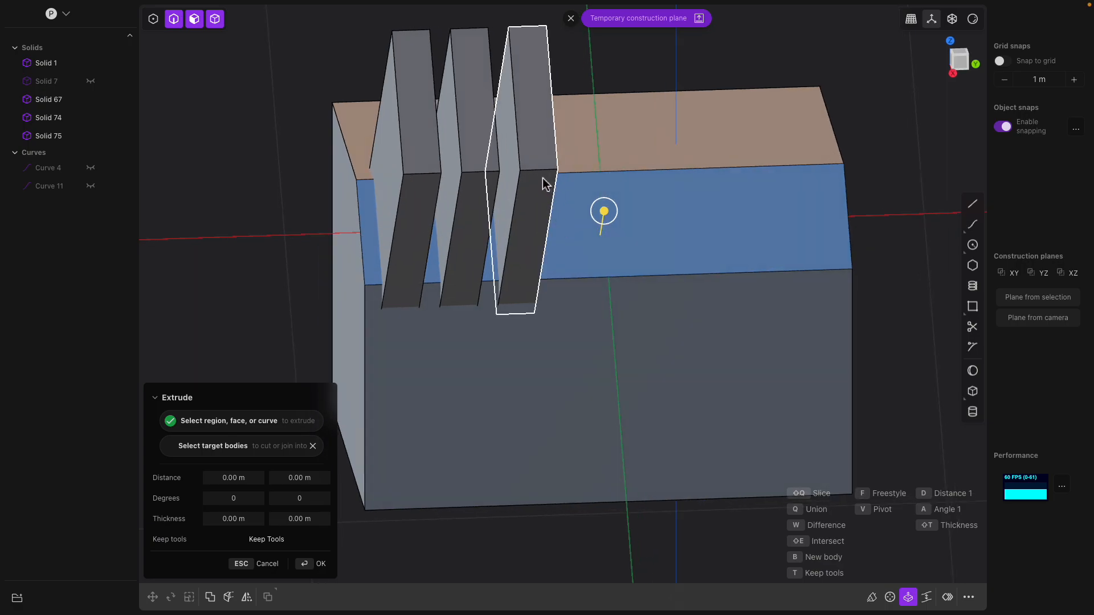
key(Escape)
Start a Boolean difference on the chamfered solid with the three thin plates as tool bodies.
click(616, 153)
middle_drag(454, 192, 458, 193)
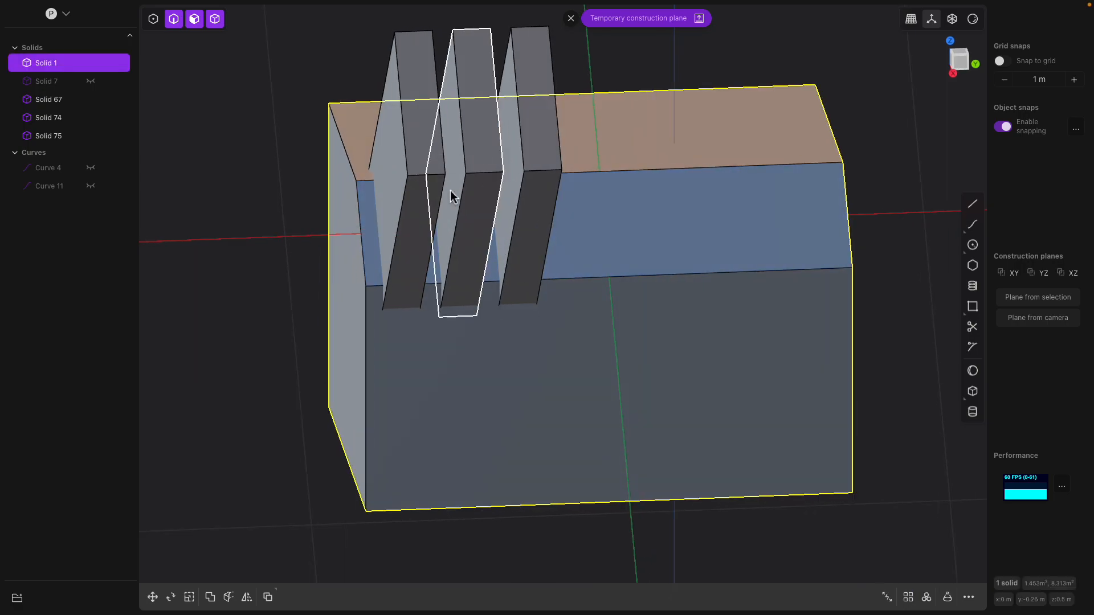
shift+click(423, 170)
key(shift+b)
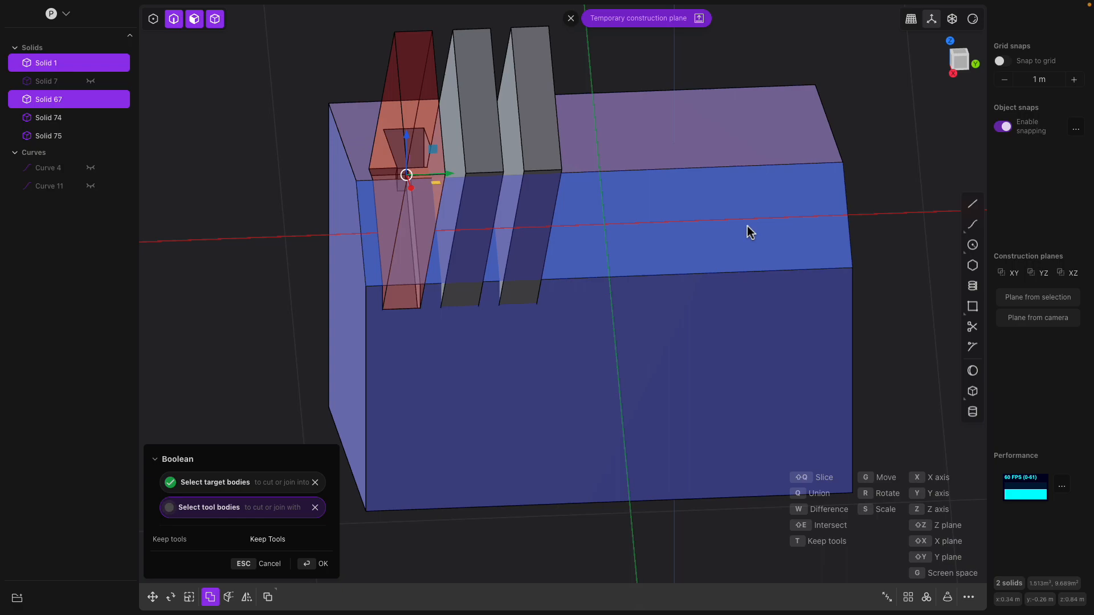
middle_drag(646, 227, 576, 210)
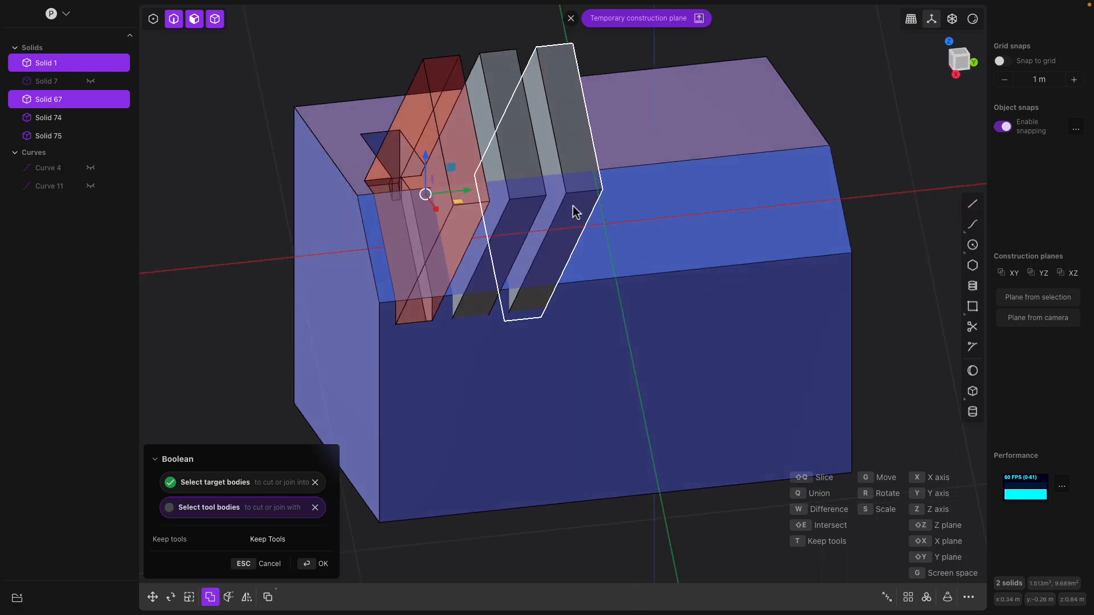
click(515, 167)
click(562, 155)
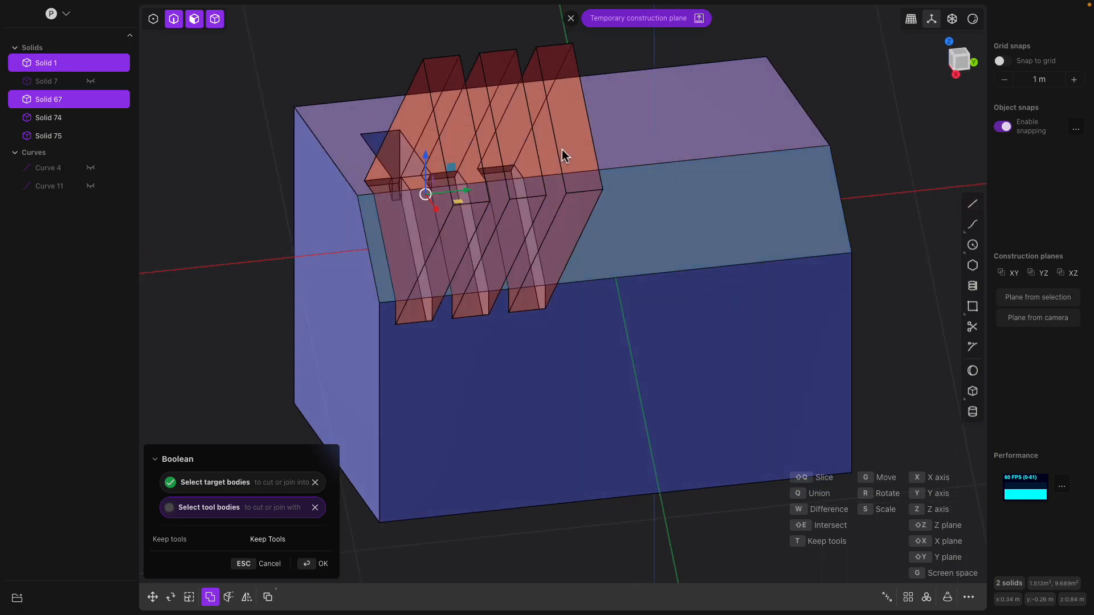
middle_drag(559, 163, 523, 209)
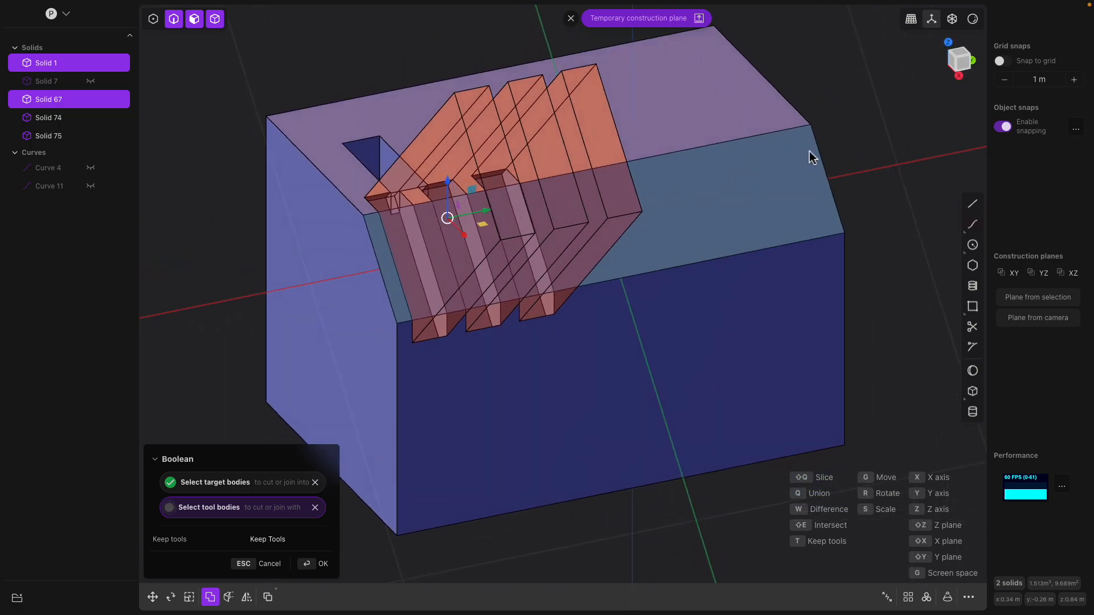
Shift the three cutting plates along the chamfered face to the end opposite the rectangular pocket and cut the slots.
drag(489, 216, 593, 286)
drag(638, 182, 736, 168)
middle_drag(798, 169, 764, 170)
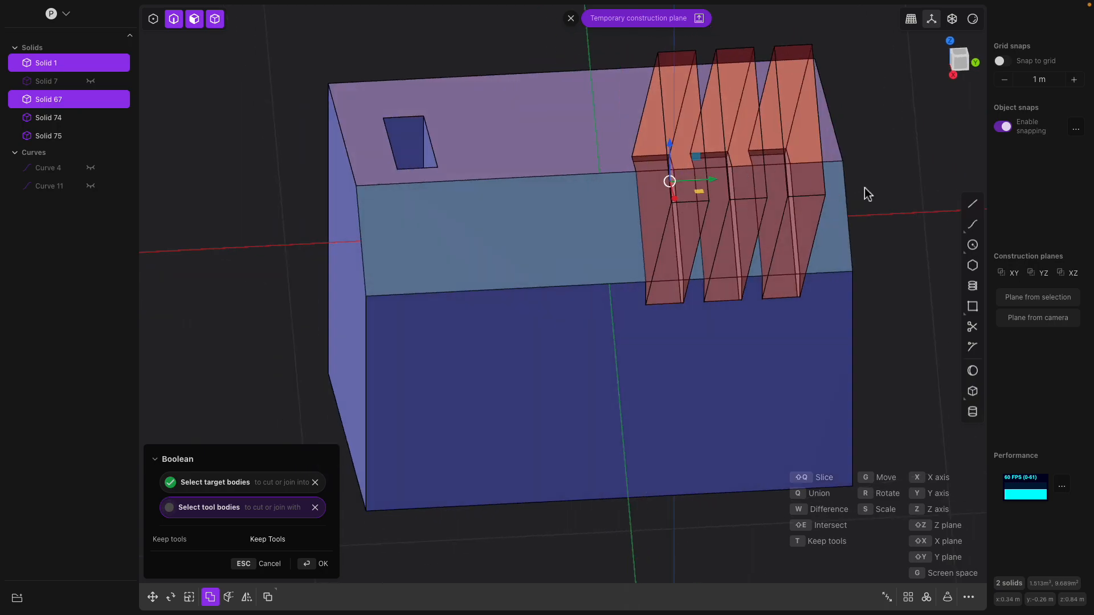
key(Return)
Examine the three slots cut through the chamfered face from several angles.
middle_drag(866, 189, 728, 227)
click(621, 234)
middle_drag(622, 235, 692, 243)
drag(640, 200, 631, 221)
key(Escape)
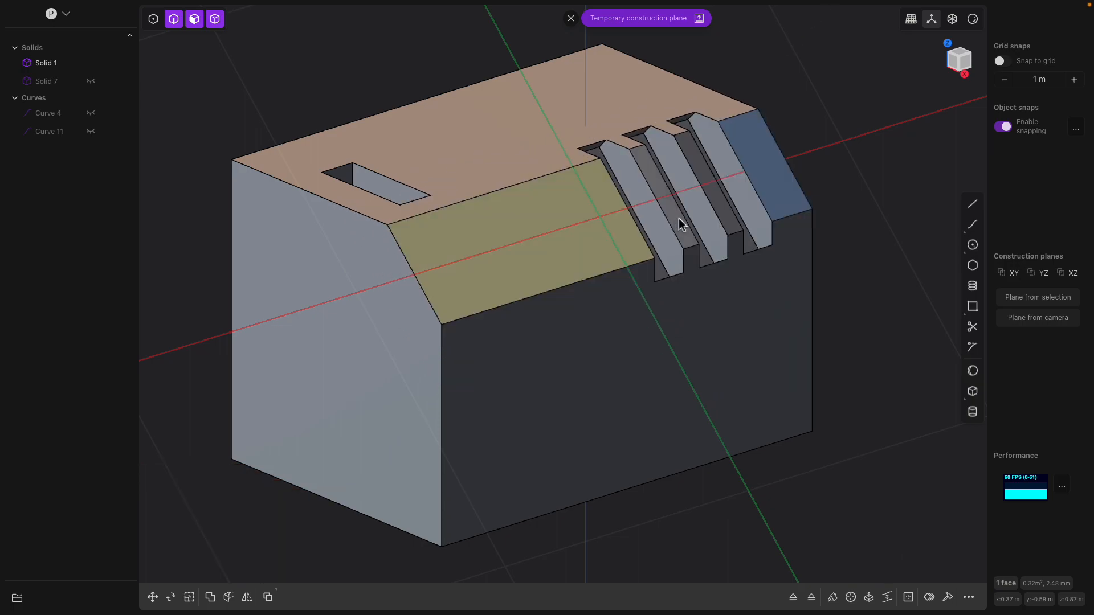
middle_drag(682, 224, 596, 225)
key(Escape)
middle_drag(672, 205, 648, 204)
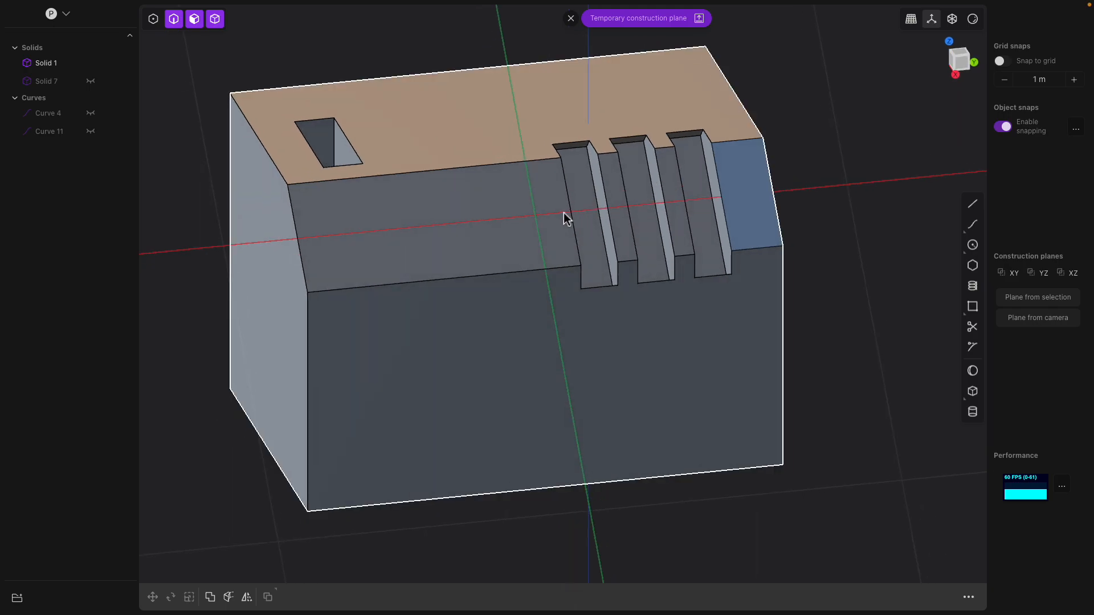
scroll(574, 235, down, 4)
middle_drag(575, 234, 729, 121)
middle_drag(684, 223, 604, 213)
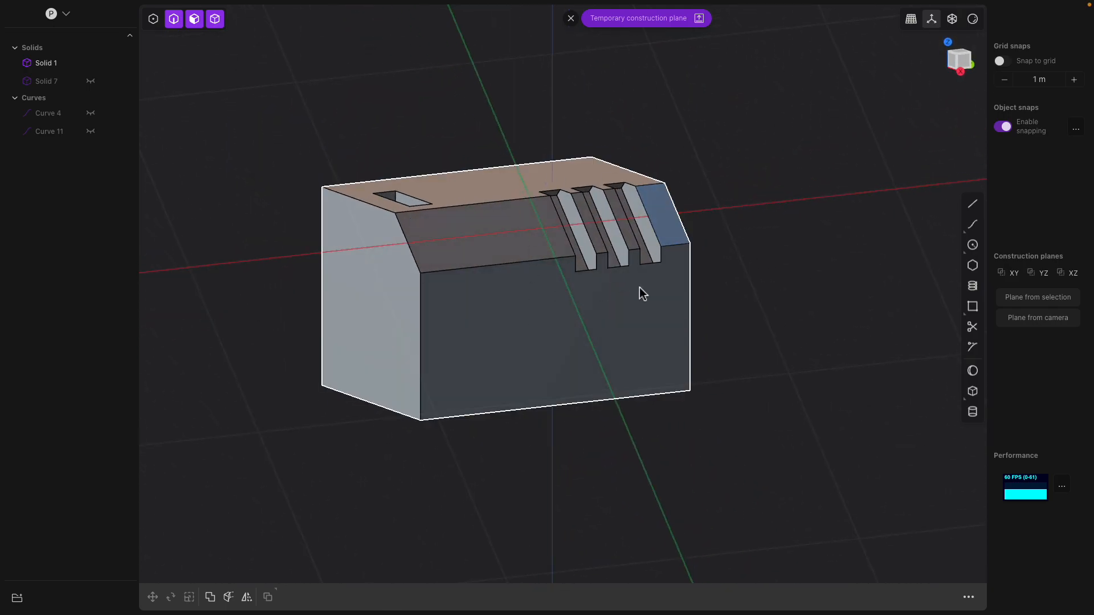
middle_drag(613, 272, 675, 268)
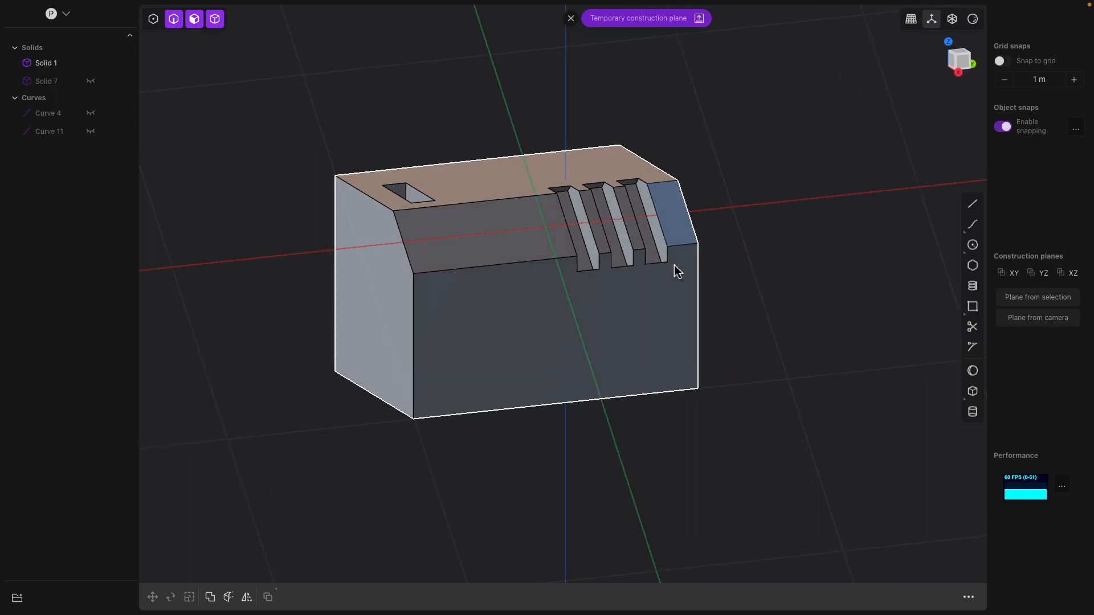
Save the temporary construction plane as a custom plane, and exit it to return to the default plane.
click(700, 25)
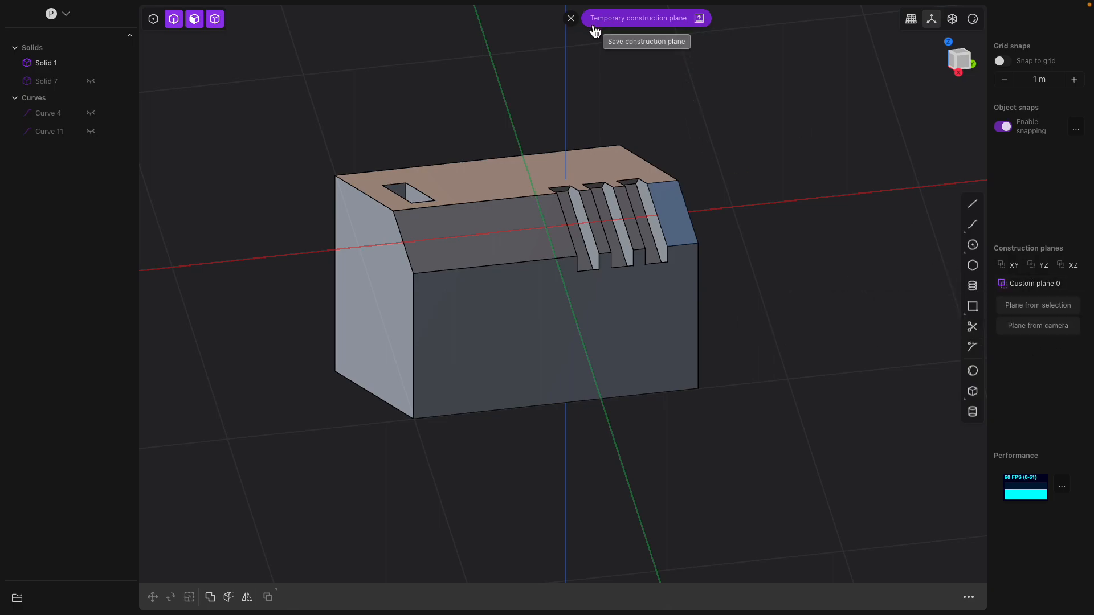
click(572, 19)
middle_drag(572, 19, 550, 447)
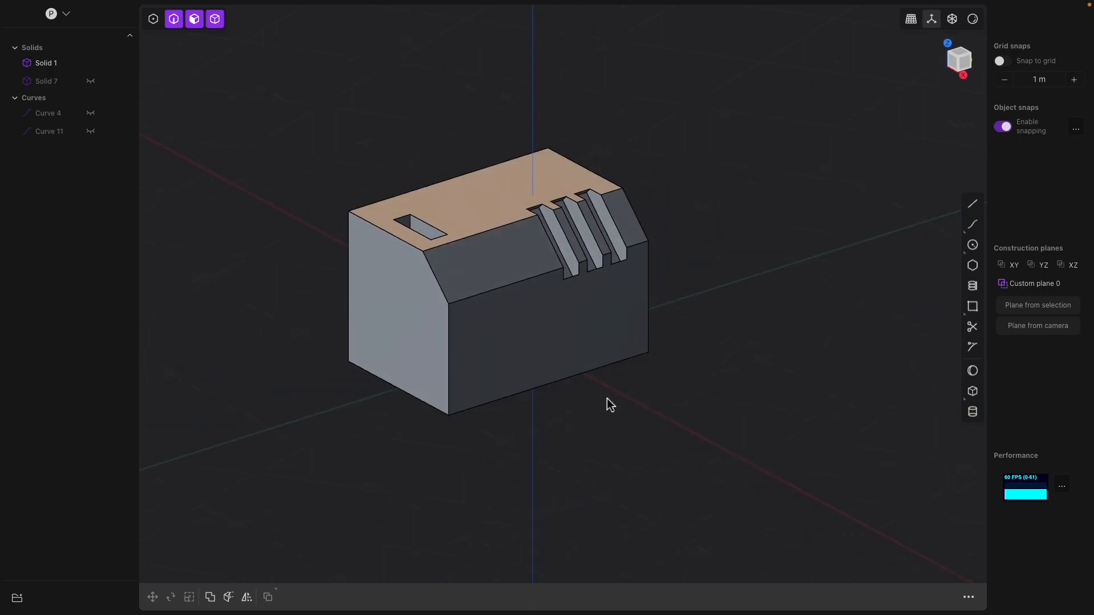
middle_drag(759, 379, 695, 386)
middle_drag(596, 398, 459, 374)
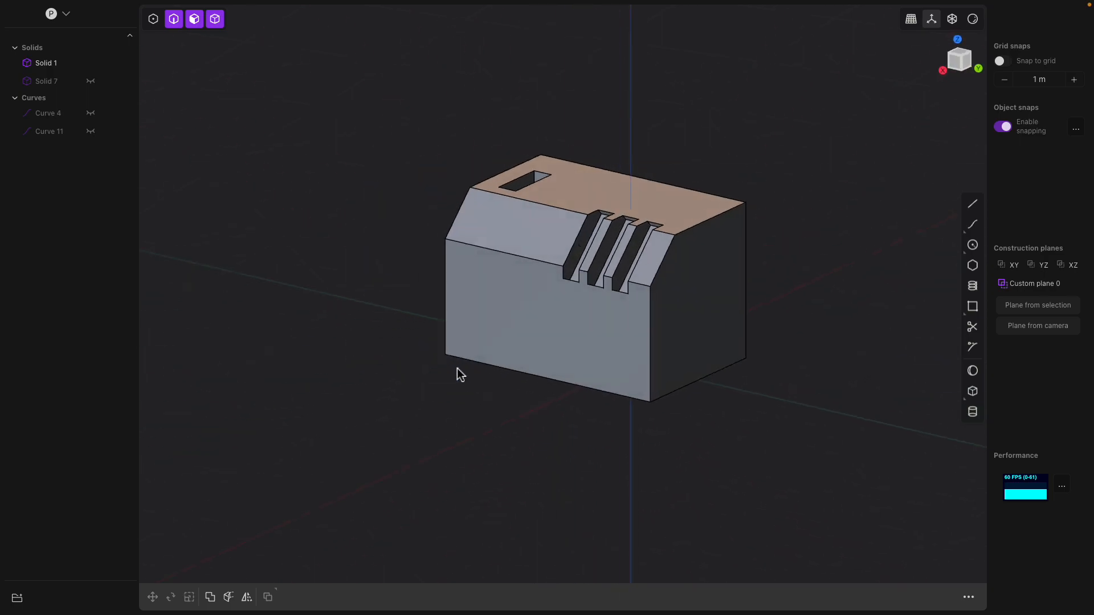
middle_drag(532, 374, 568, 373)
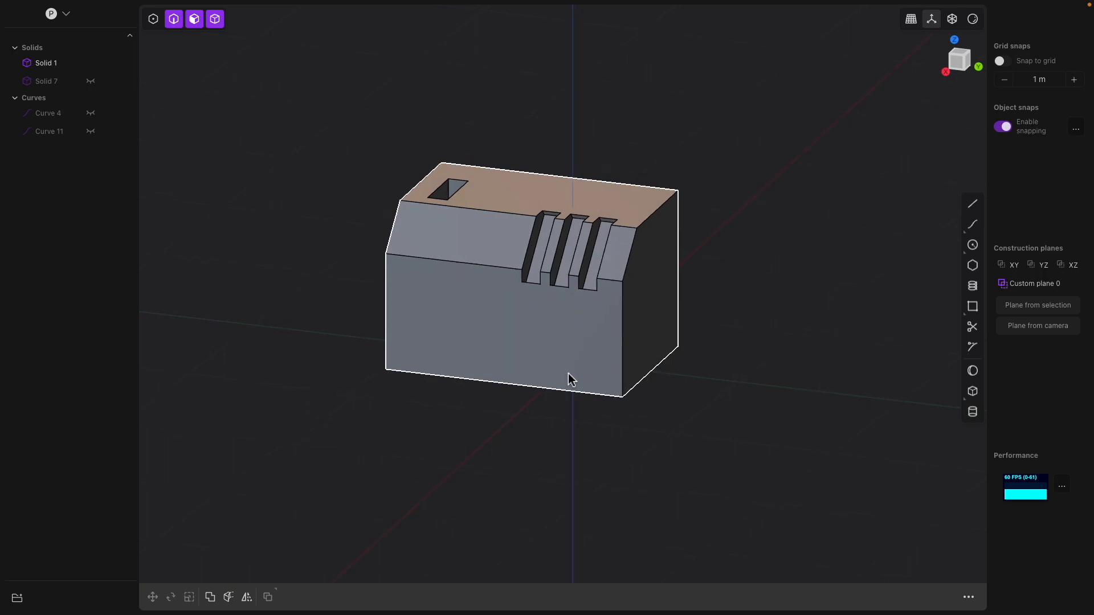
Switch to the shortcut sheet PDF in Preview, check the Place Solid Or Curve entry, and return to Plasticity.
key(ctrl+Left)
click(376, 48)
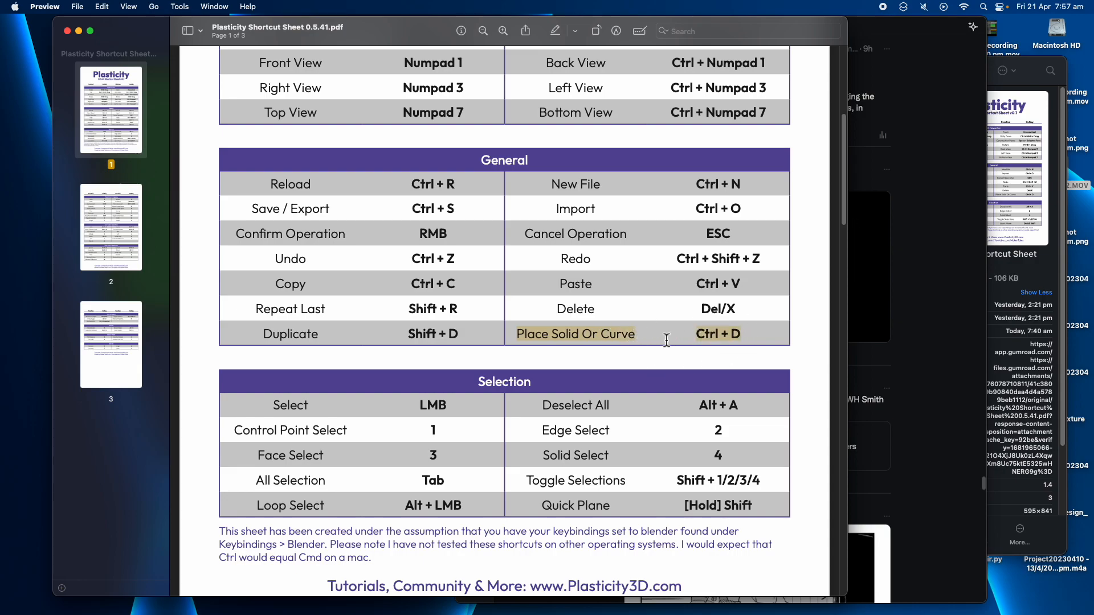
key(ctrl+Right)
middle_drag(740, 346, 817, 354)
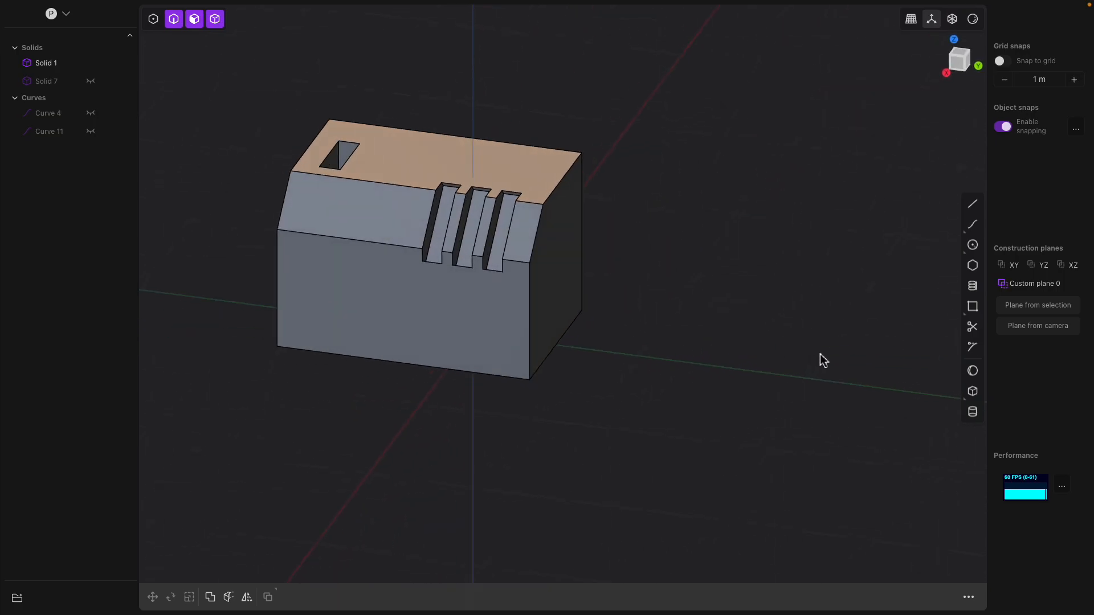
Draw a three-sided polygon on the XY plane beside the slotted end of the solid and round its corners.
click(972, 266)
middle_drag(652, 371, 733, 365)
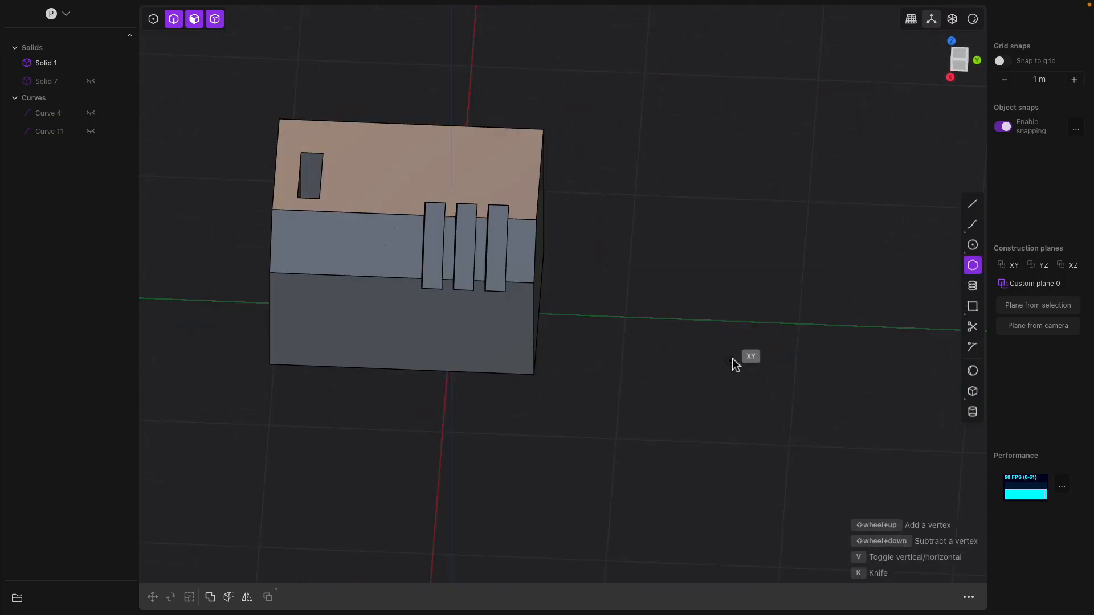
click(739, 329)
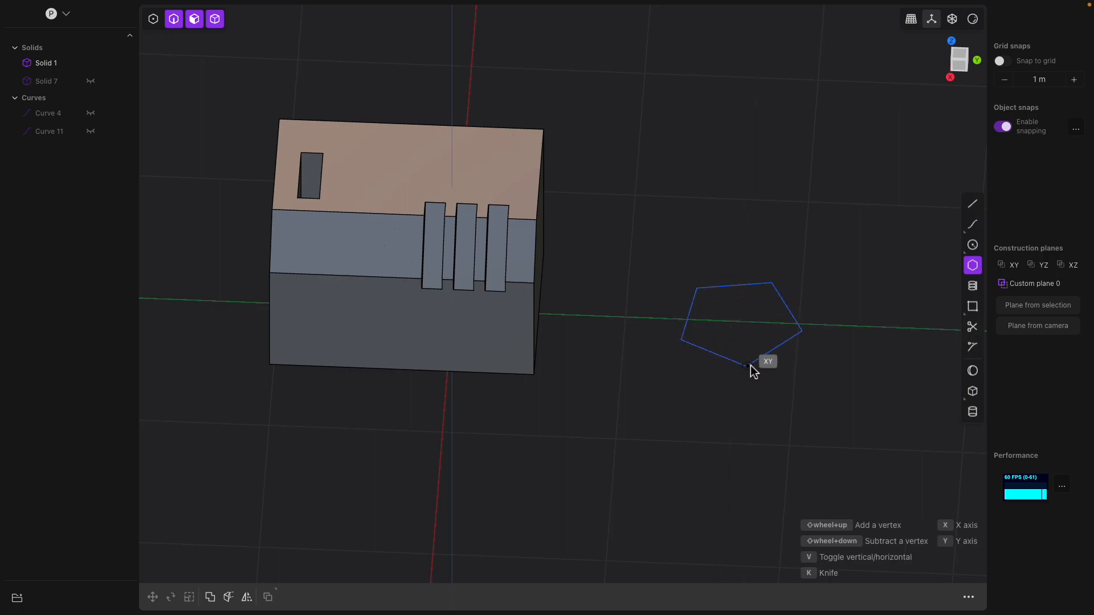
shift+scroll(755, 367, down, 3)
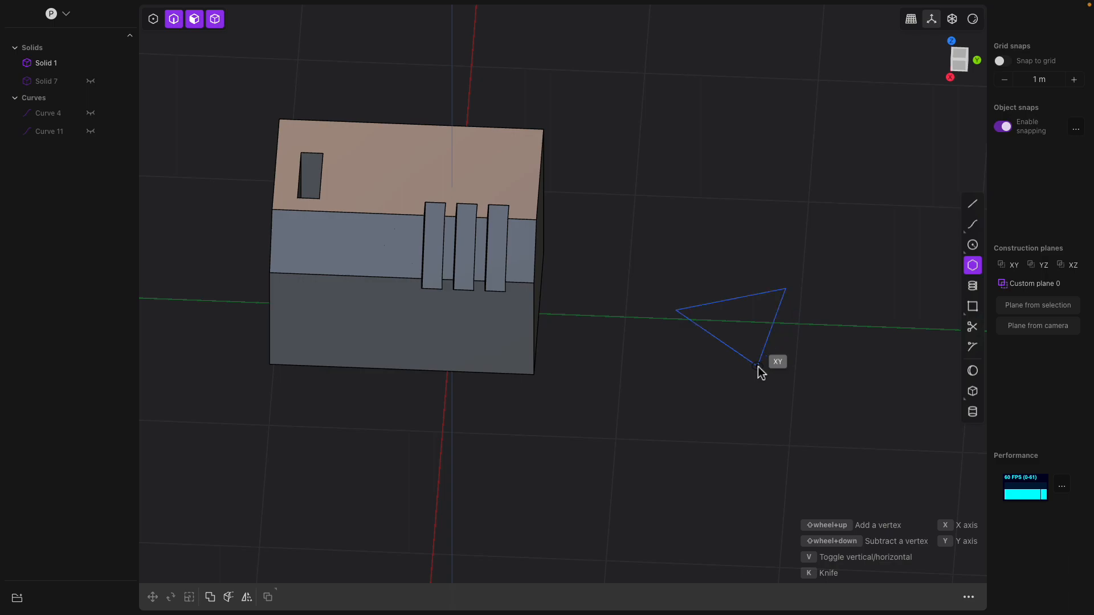
click(793, 326)
middle_drag(793, 326, 721, 330)
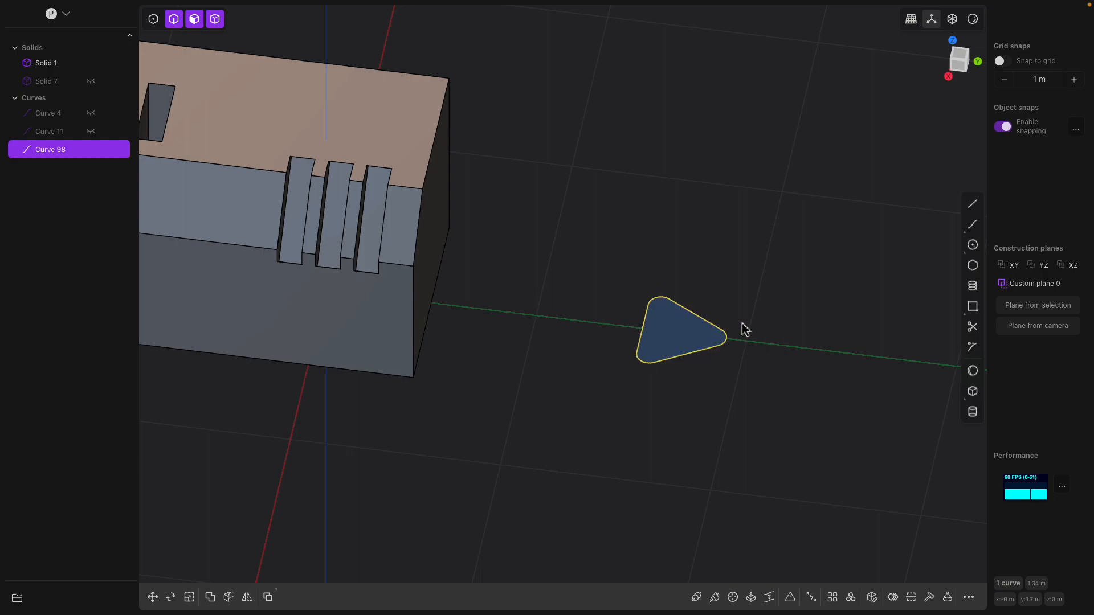
Extrude the rounded triangle upward into a separate triangular prism.
click(737, 307)
mouse_move(737, 307)
middle_down()
mouse_move(716, 303)
mouse_move(754, 329)
mouse_move(760, 319)
mouse_move(713, 384)
mouse_move(745, 320)
middle_up()
click(705, 332)
key(e)
drag(719, 277, 719, 203)
key(Return)
middle_drag(784, 217, 744, 234)
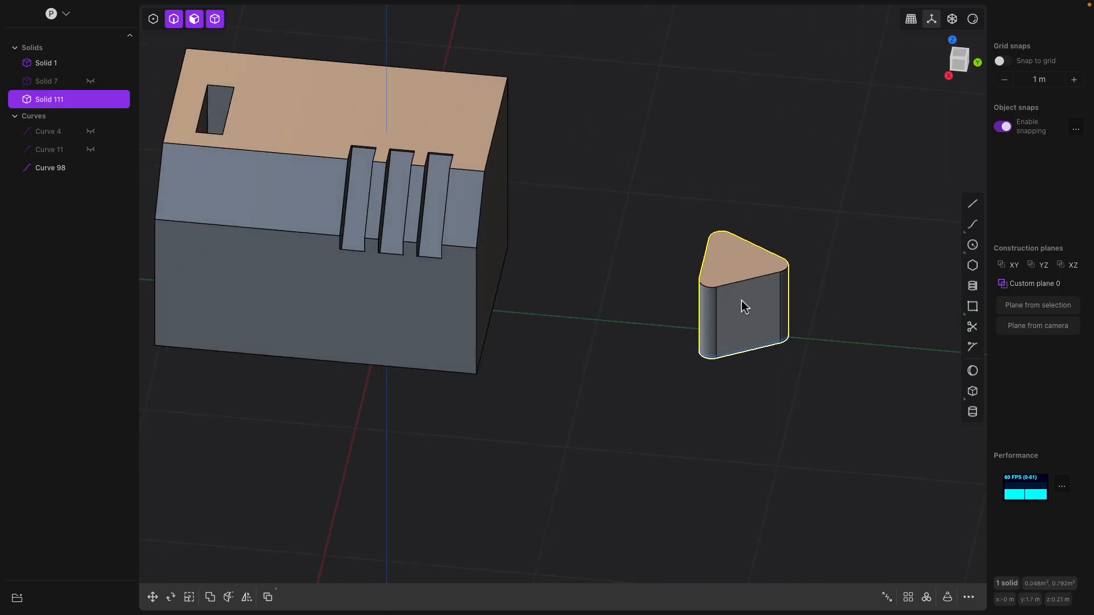
click(741, 301)
click(637, 228)
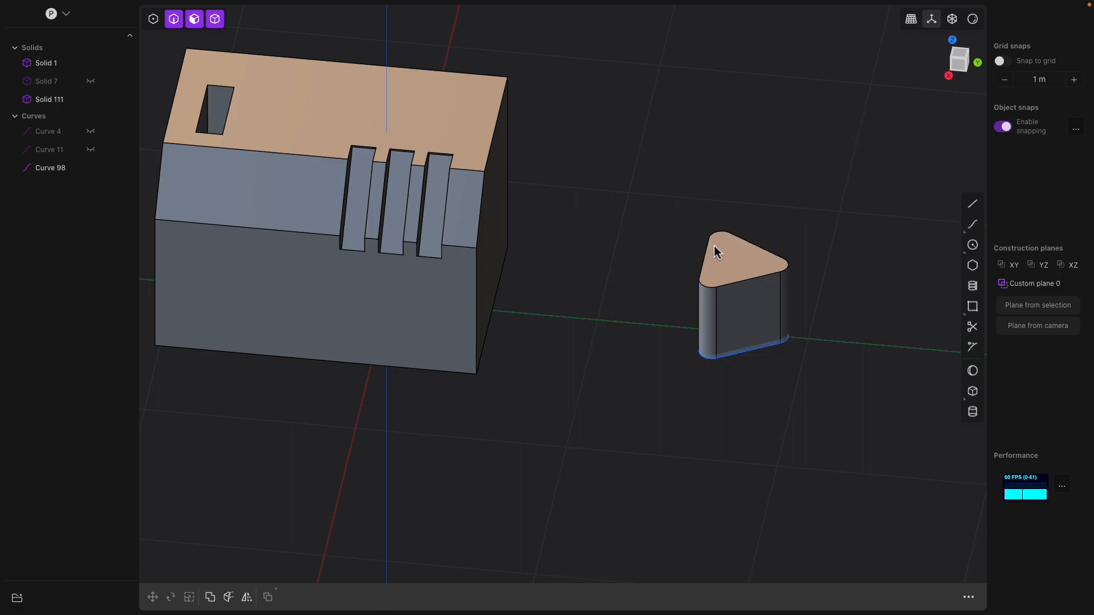
click(757, 291)
click(738, 267)
middle_drag(739, 285, 728, 254)
click(738, 398)
middle_drag(739, 402, 702, 254)
key(Escape)
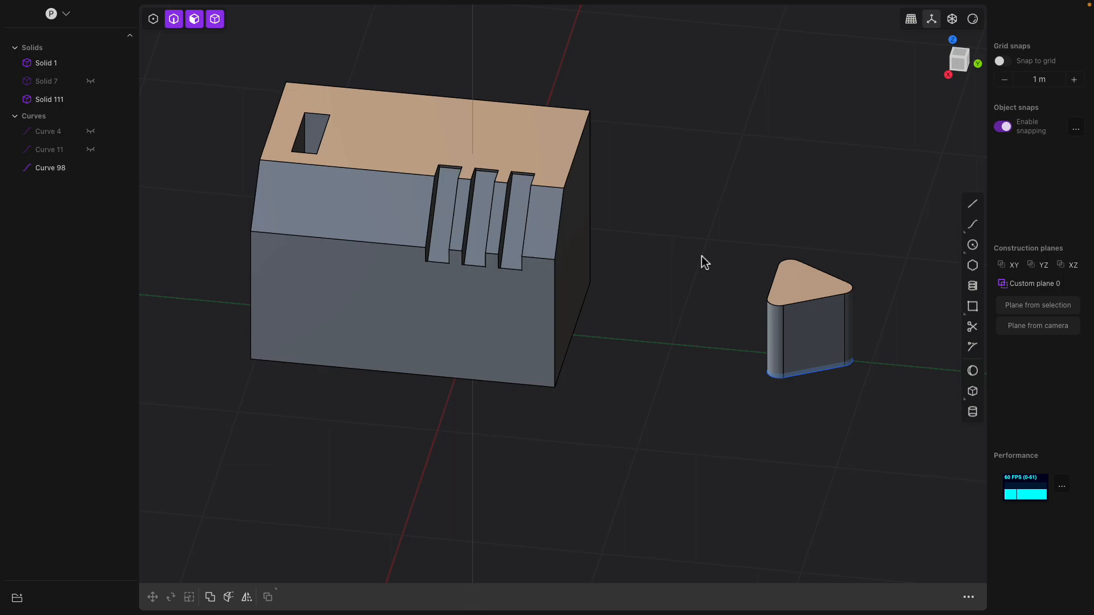
mouse_move(757, 289)
middle_down()
mouse_move(715, 288)
mouse_move(750, 286)
middle_up()
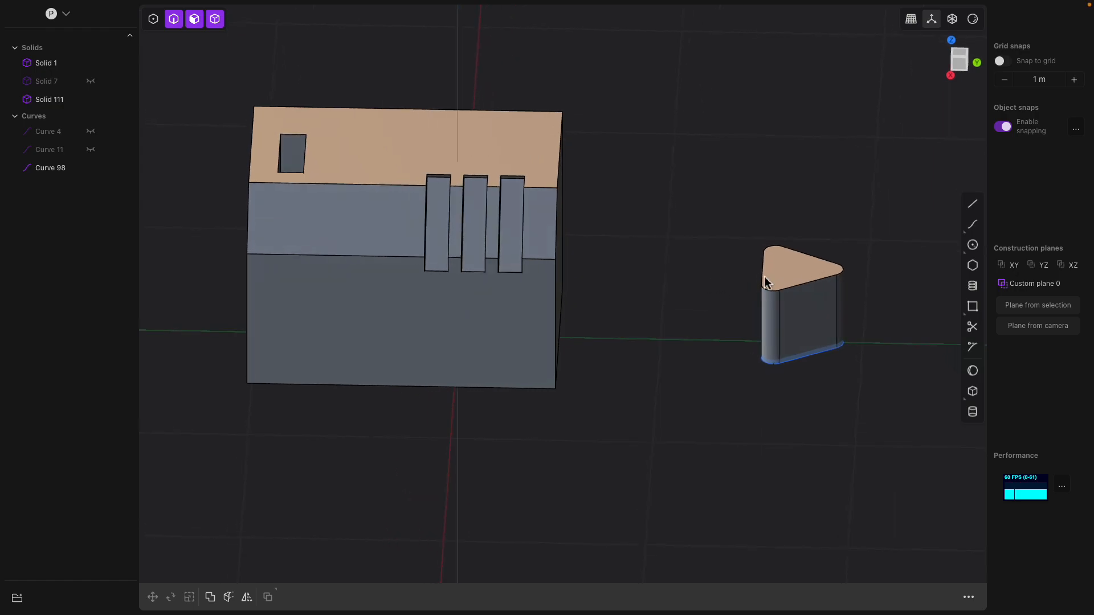
click(781, 279)
click(648, 245)
click(507, 216)
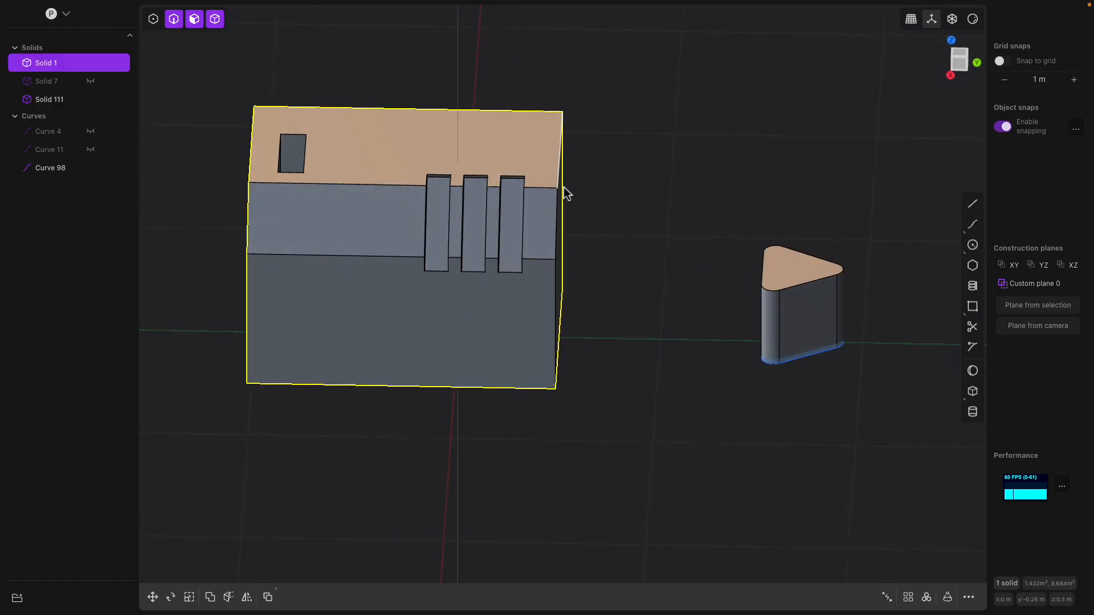
middle_drag(564, 189, 548, 185)
With the Place command, put two prism copies on the solid's front face below the chamfer, anchored by the top face, the second rotated -60°.
click(762, 279)
middle_drag(756, 280, 786, 283)
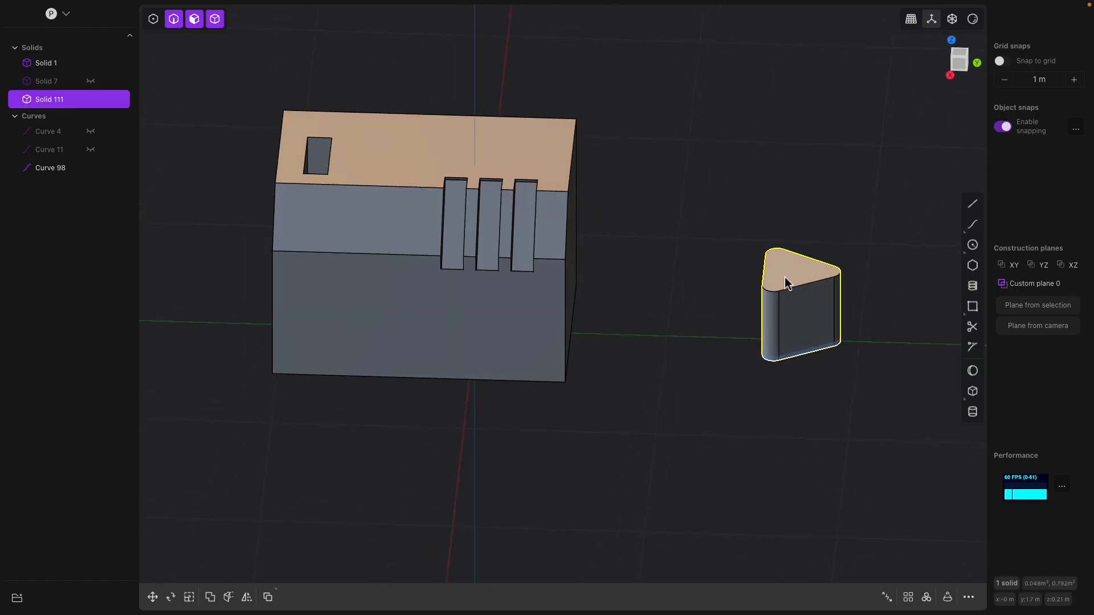
key(ctrl+d)
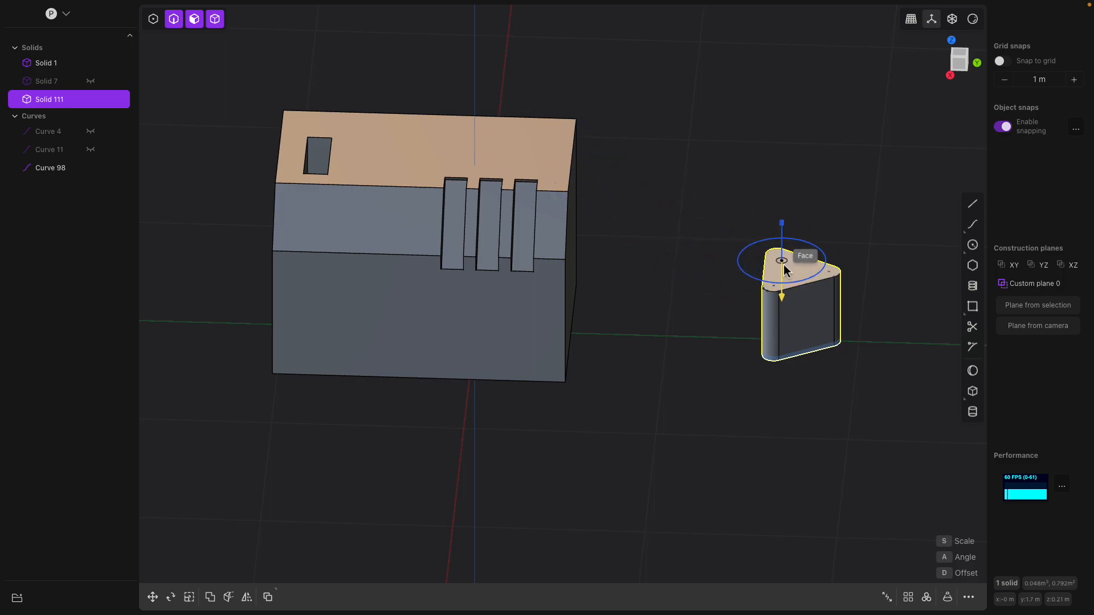
drag(806, 277, 544, 296)
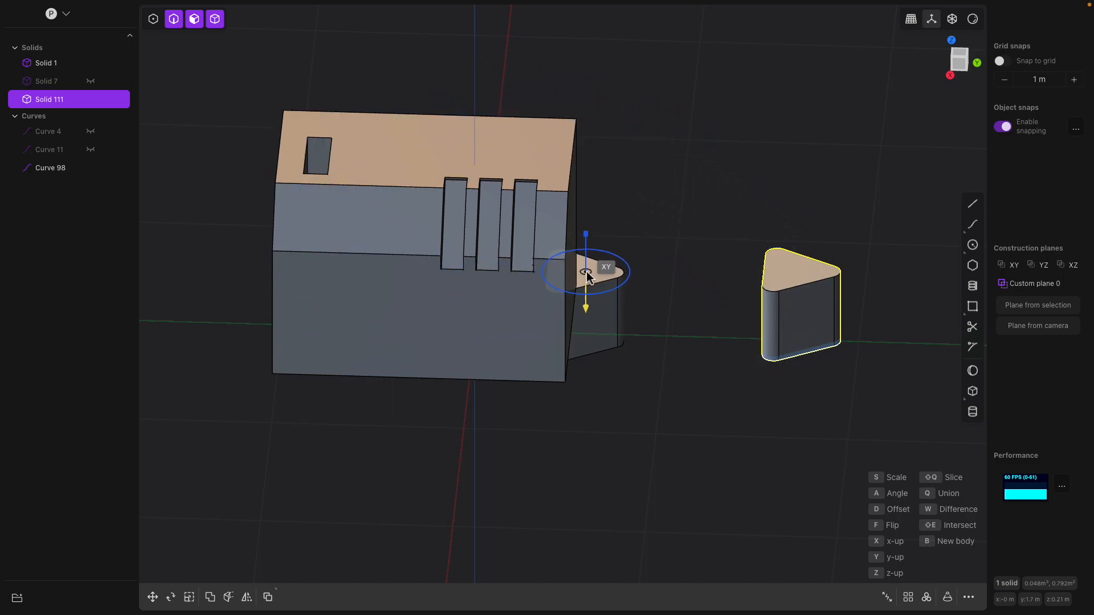
middle_drag(661, 236, 617, 244)
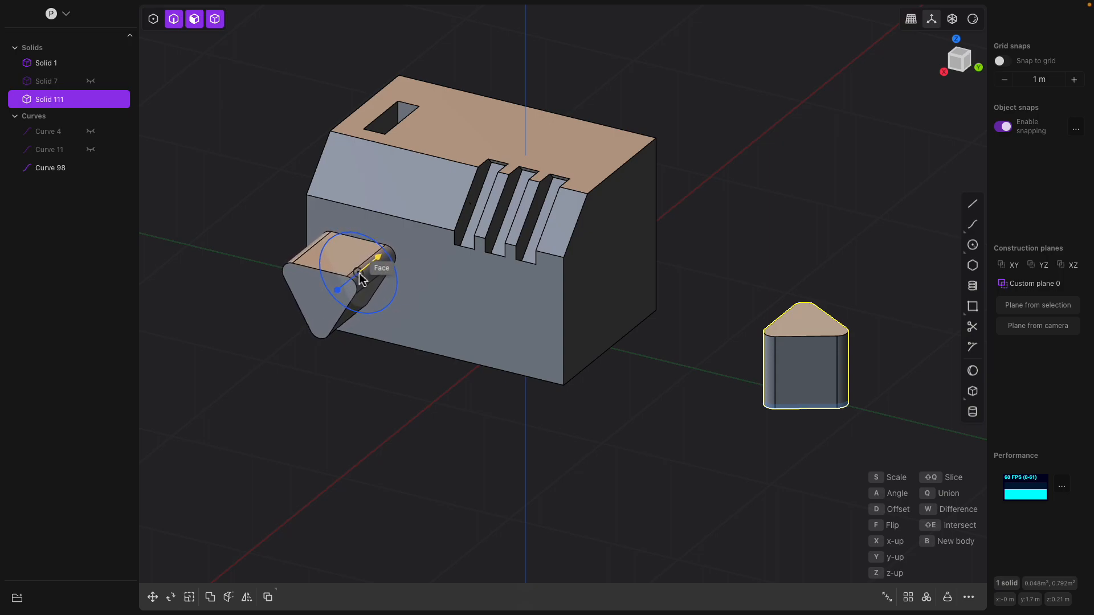
middle_drag(461, 294, 633, 302)
right_click(634, 283)
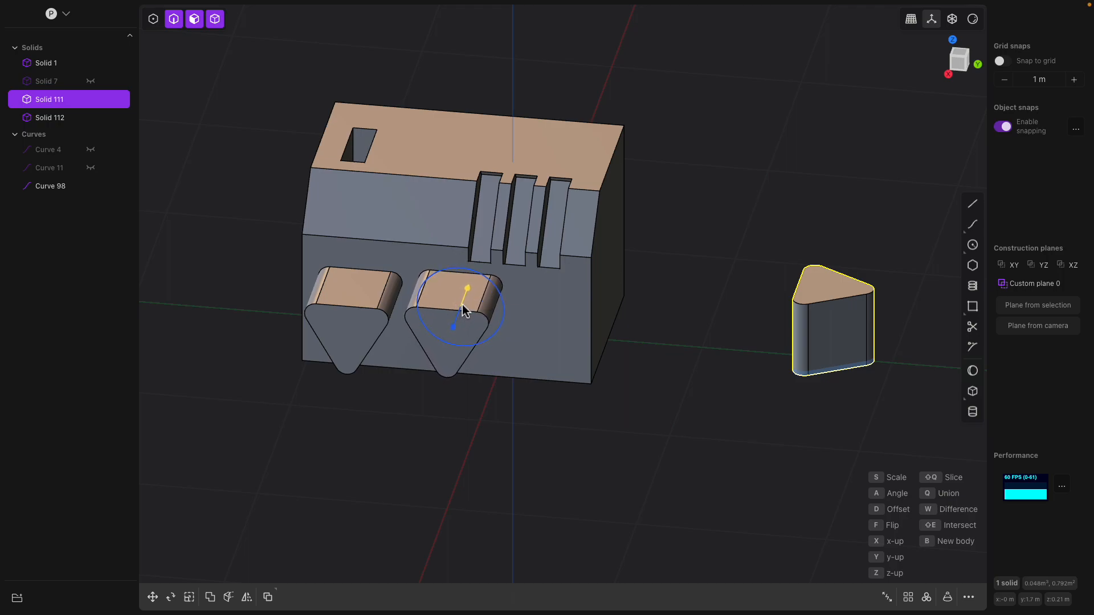
drag(479, 279, 548, 303)
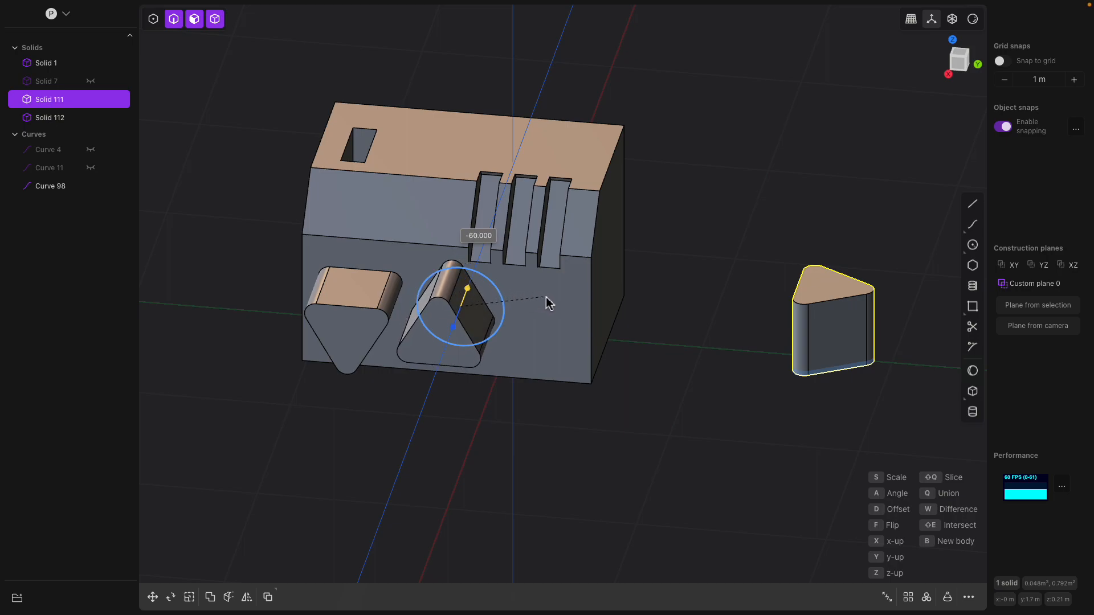
right_click(630, 297)
Place one prism copy on the end face beside the slots and another on the top face near the rectangular pocket.
middle_drag(630, 297, 596, 270)
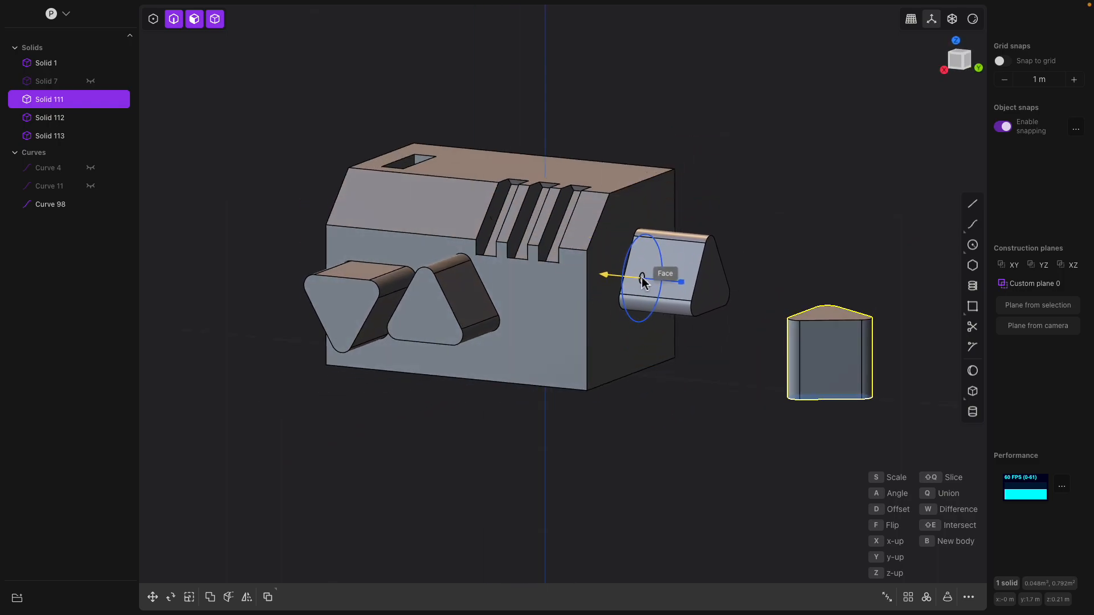
right_click(745, 201)
middle_drag(688, 200, 642, 271)
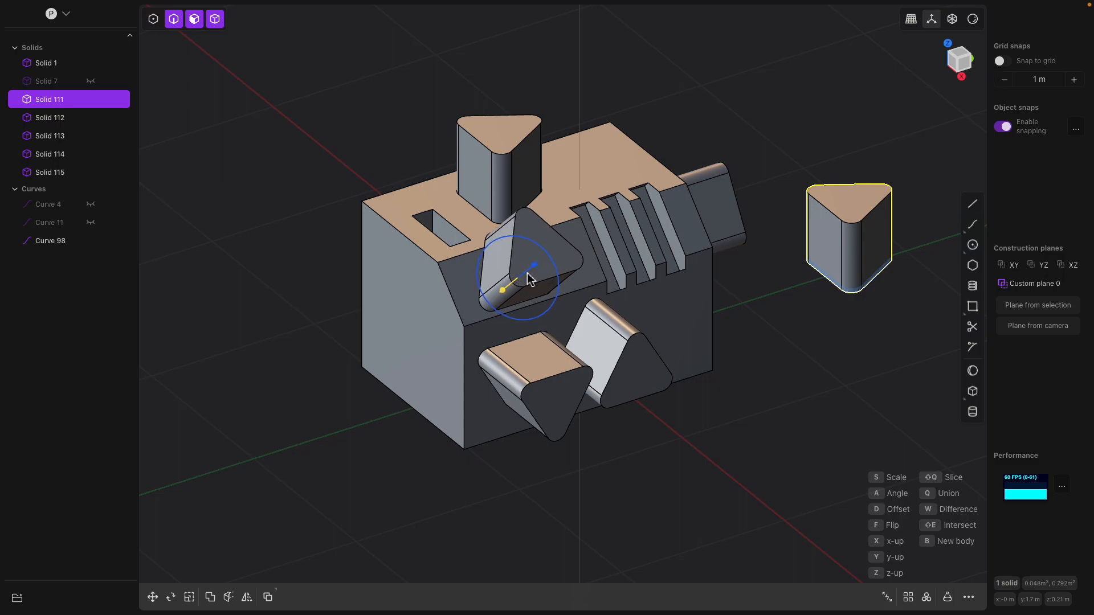
Place two more prism copies side by side on the chamfered face and select the main solid.
scroll(529, 279, up, 3)
drag(473, 279, 520, 279)
middle_drag(579, 245, 505, 292)
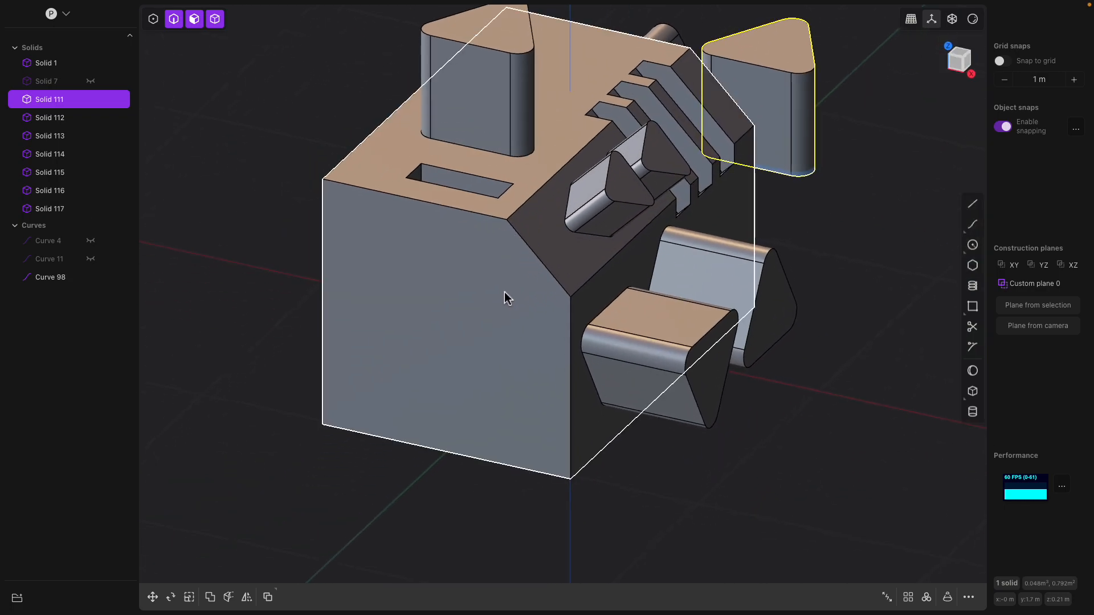
click(471, 296)
scroll(486, 296, down, 7)
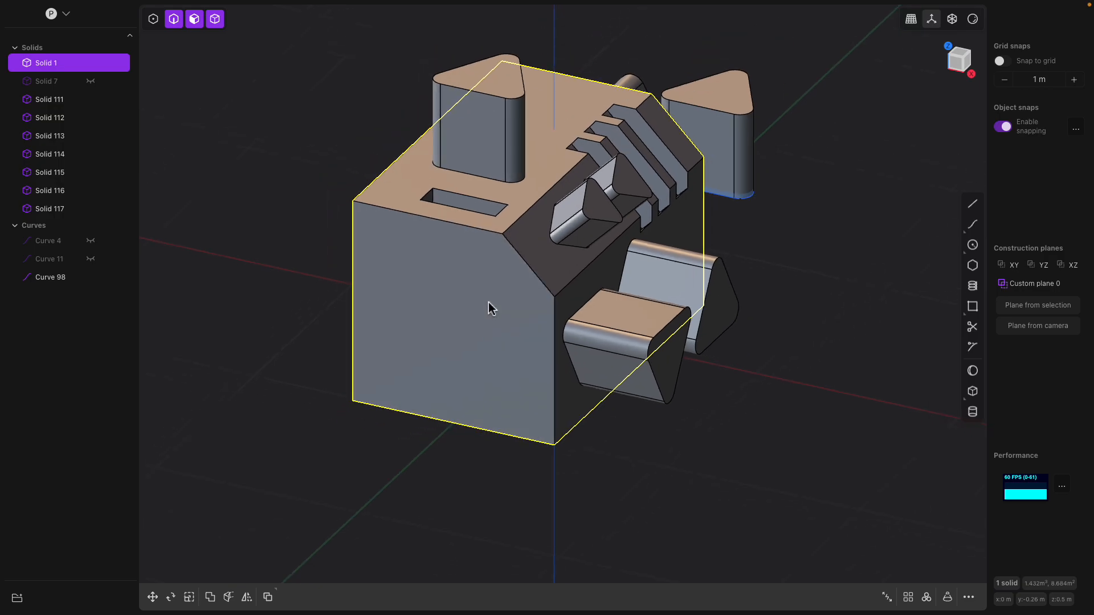
click(487, 295)
click(479, 207)
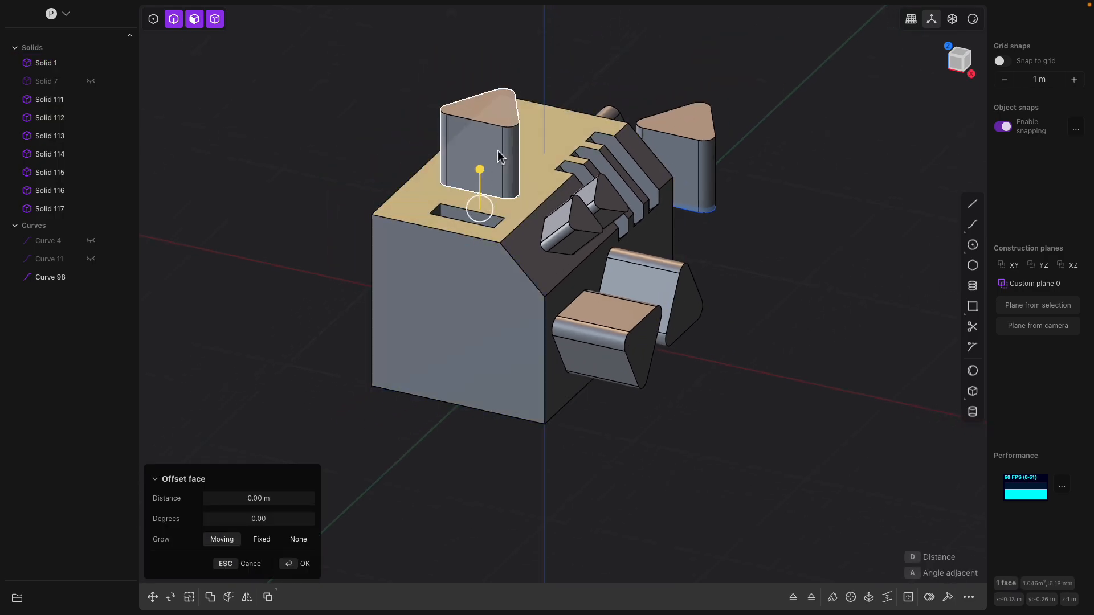
middle_drag(536, 165, 498, 176)
click(584, 215)
With the Place command, anchor the source prism at its top face center and place a protruding copy on the end face near the rectangular pocket.
middle_drag(587, 216, 814, 221)
click(885, 240)
middle_drag(885, 239, 818, 191)
click(735, 158)
click(833, 201)
click(833, 186)
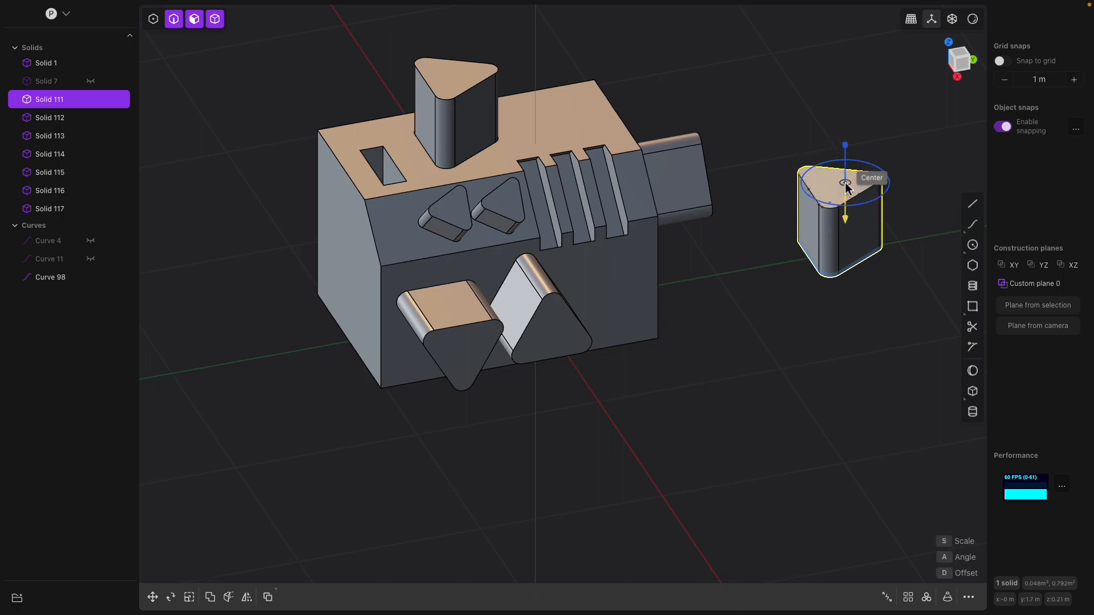
click(846, 184)
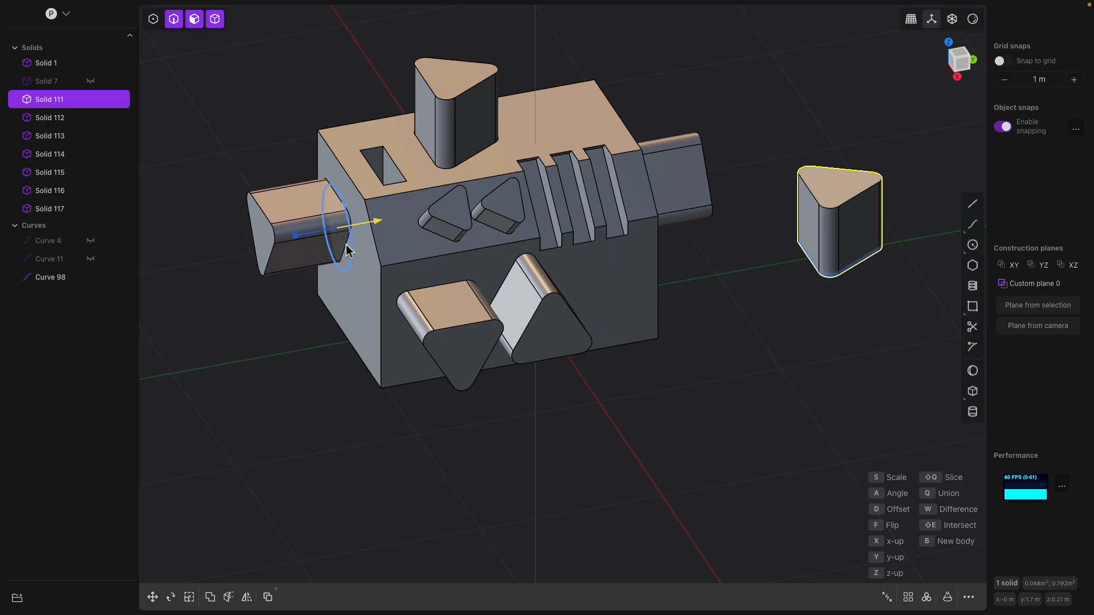
middle_drag(353, 286, 382, 248)
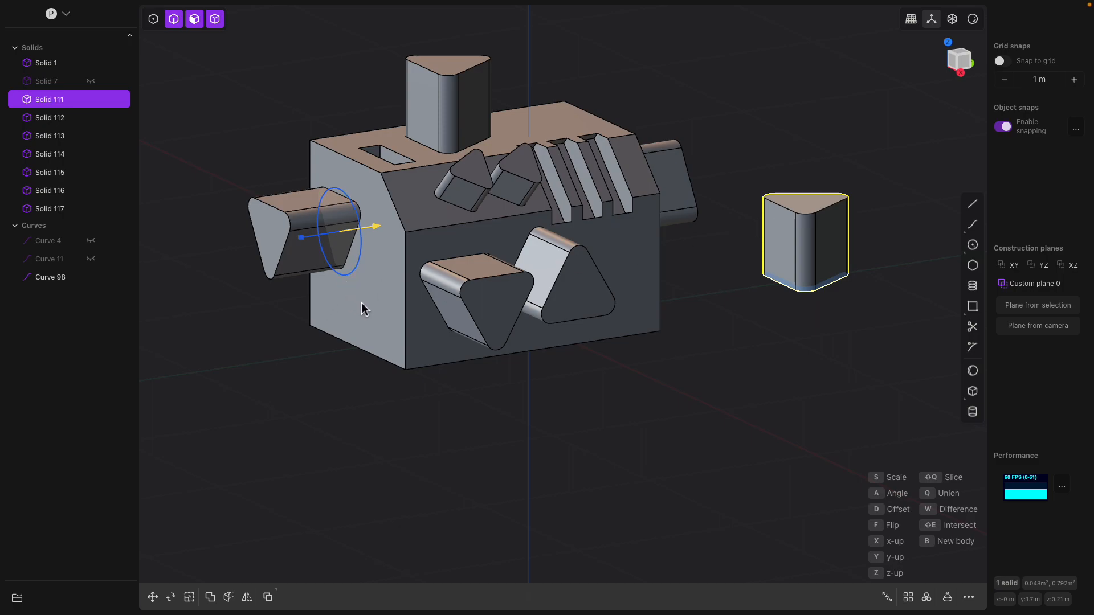
click(373, 261)
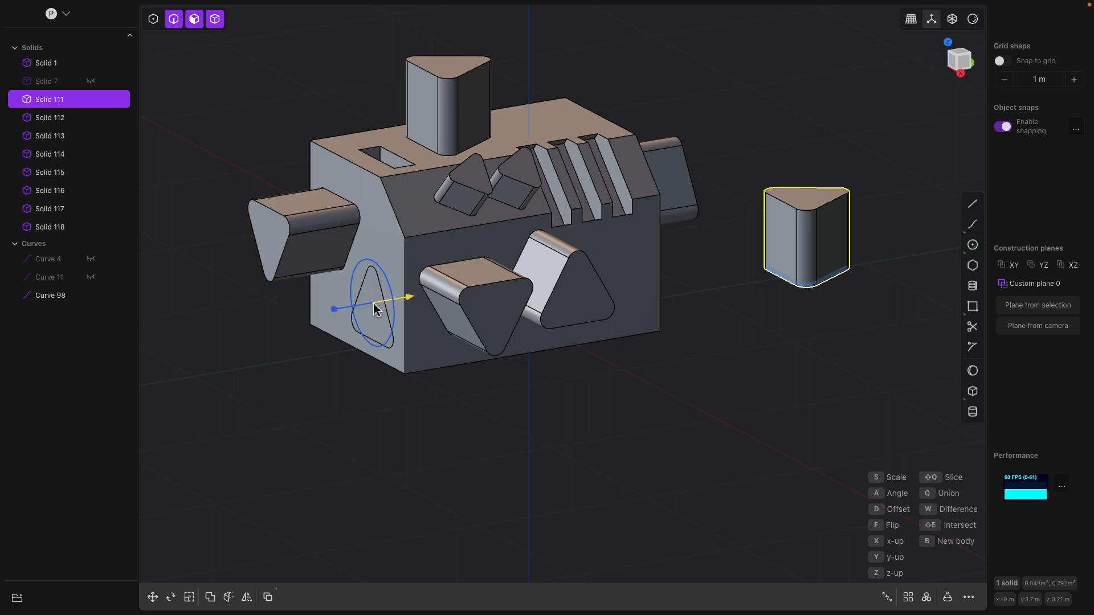
Place a flipped prism copy embedded in the lower part of the same end face and finish placing.
click(373, 308)
middle_drag(374, 308, 497, 229)
key(Escape)
Compare the embedded prism, the main solid and its end face by selecting each in the model.
click(463, 321)
click(459, 326)
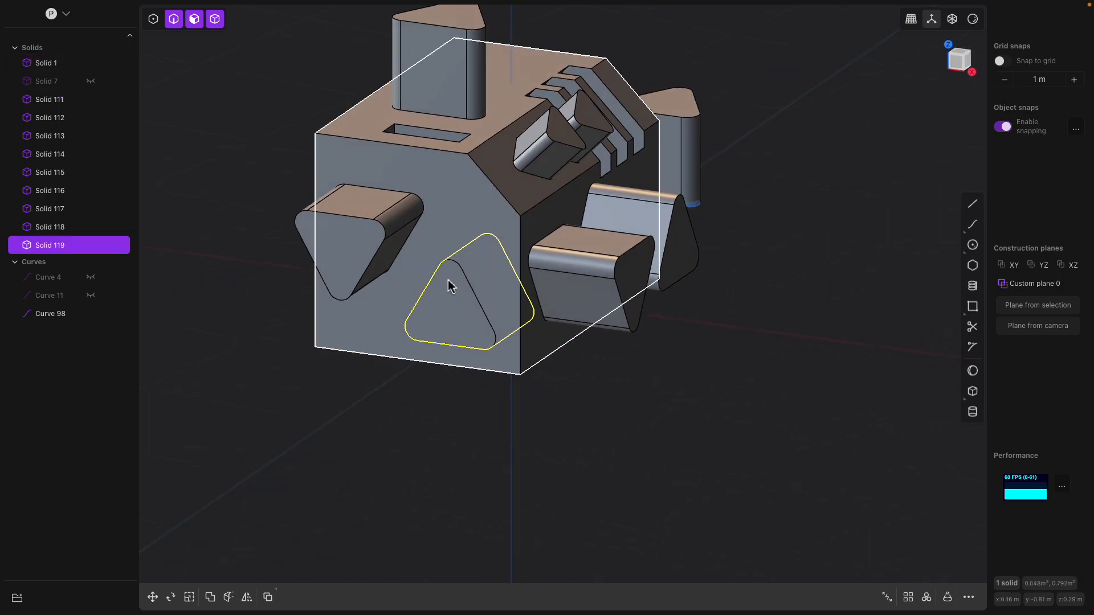
click(463, 224)
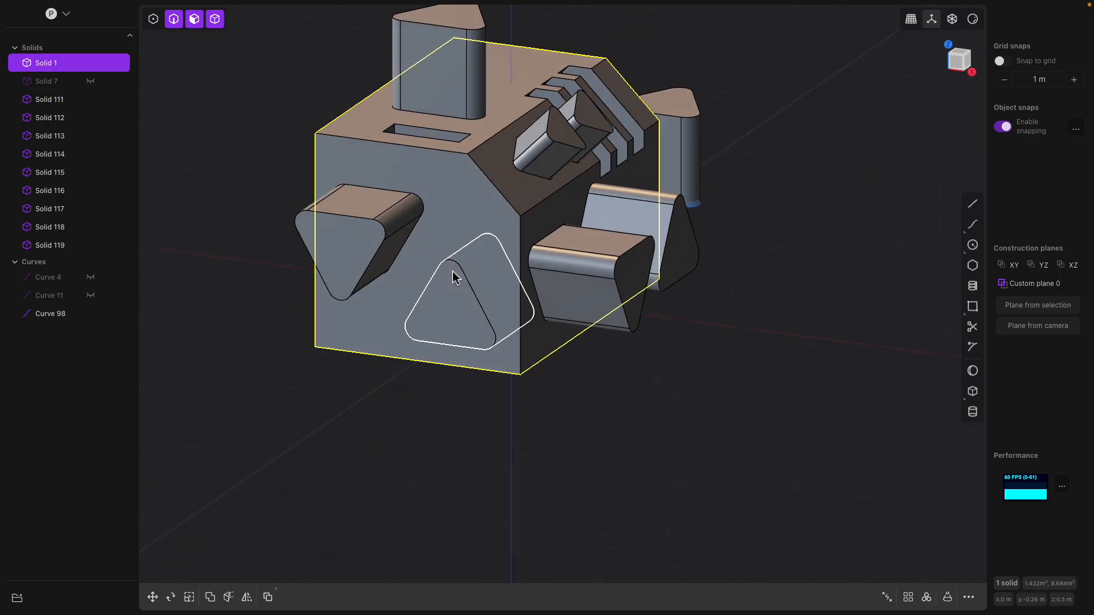
click(456, 207)
click(271, 135)
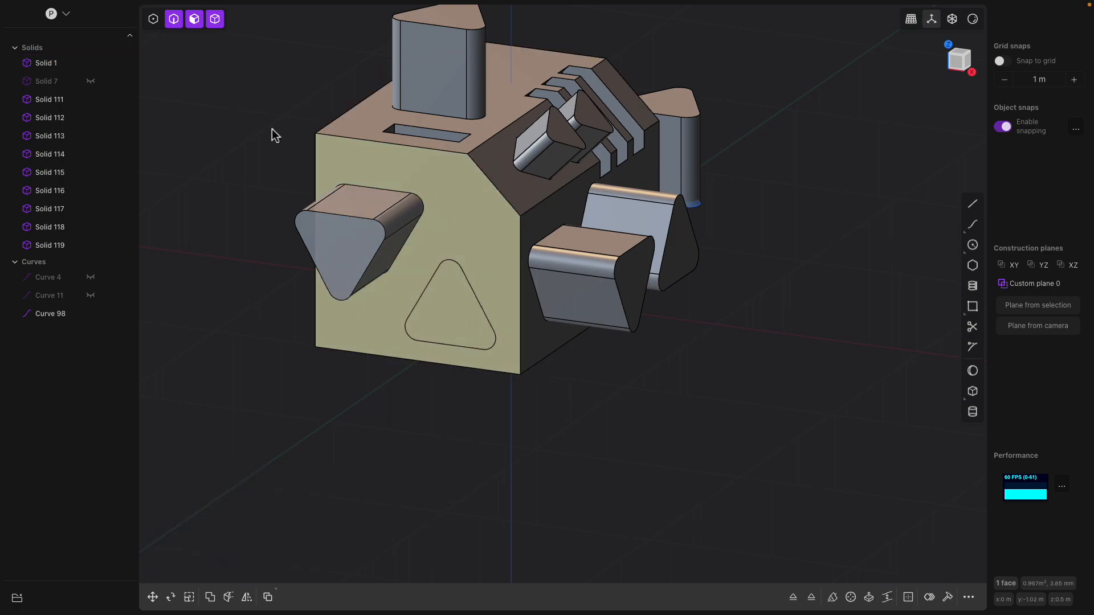
click(339, 143)
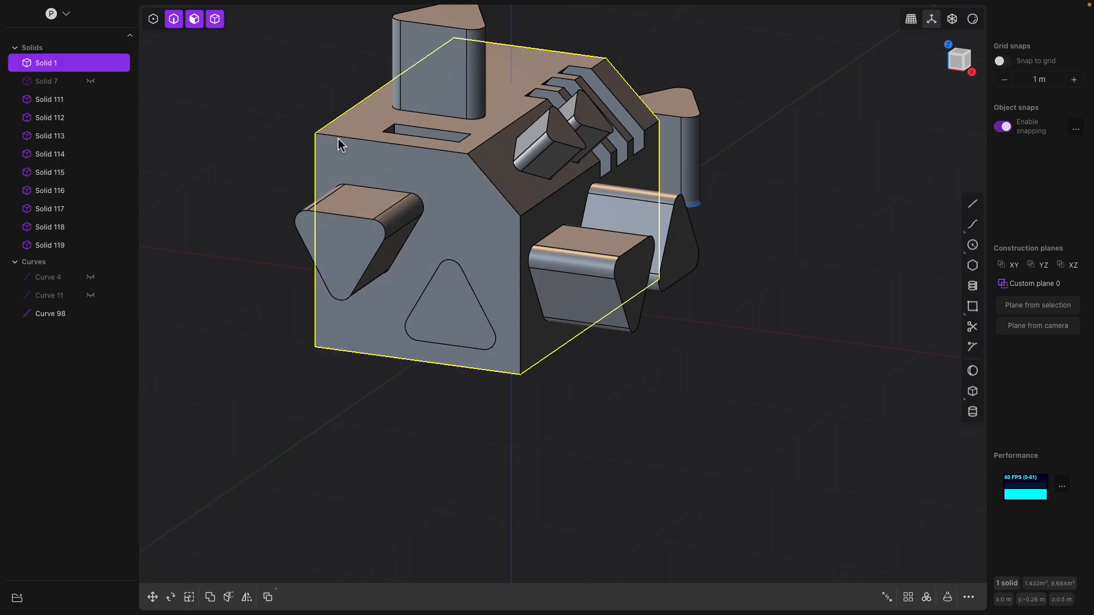
click(457, 322)
key(Escape)
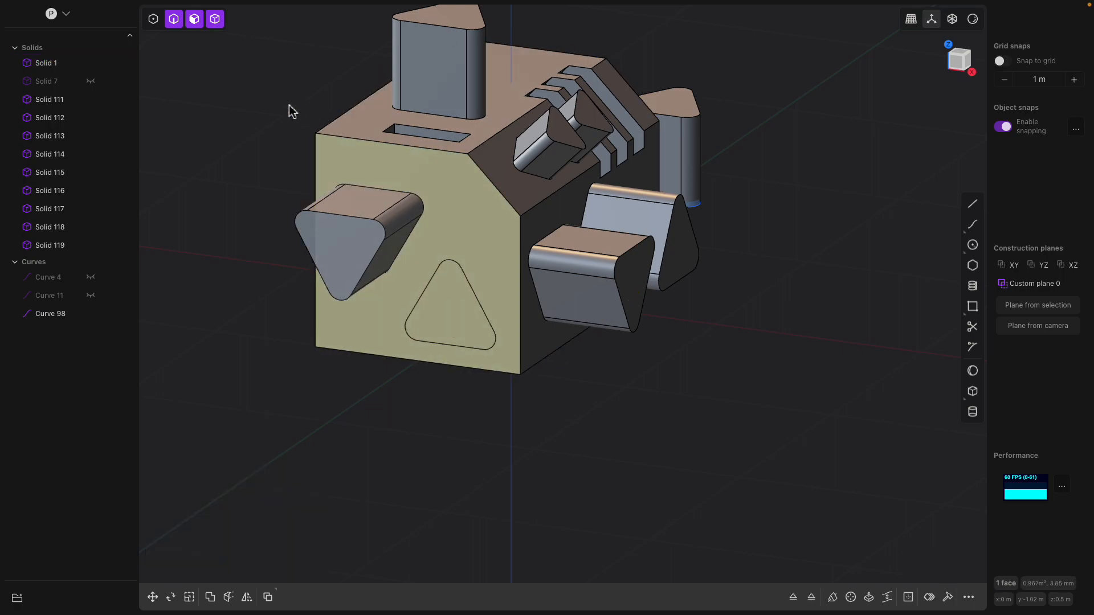
Review the separate prism bodies by selecting Solid 119 and the range Solid 111 to Solid 119, and clear the selection.
click(359, 139)
click(58, 252)
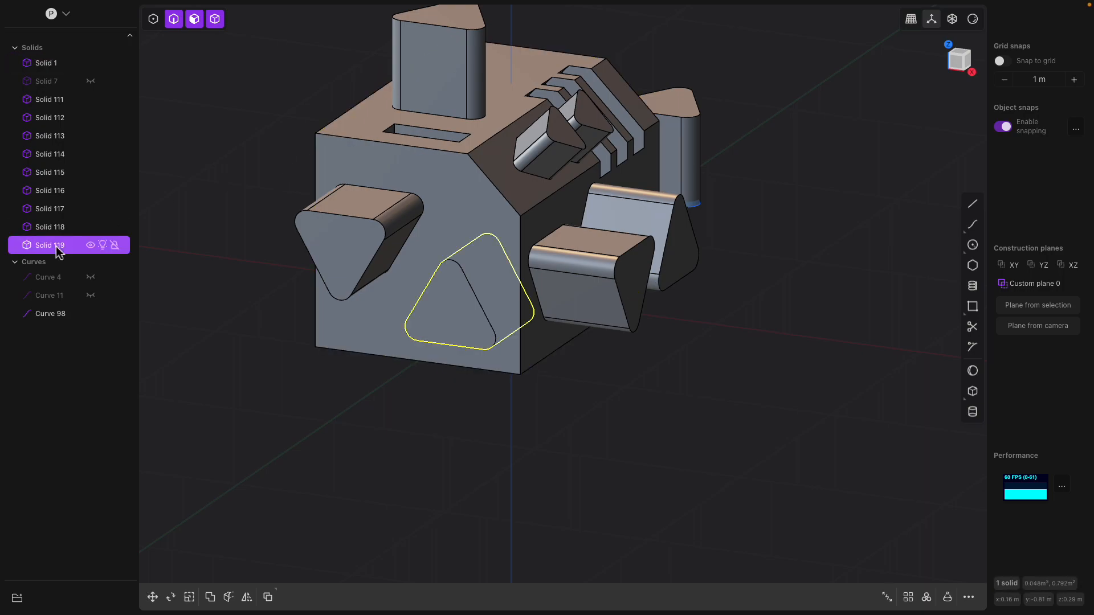
click(60, 100)
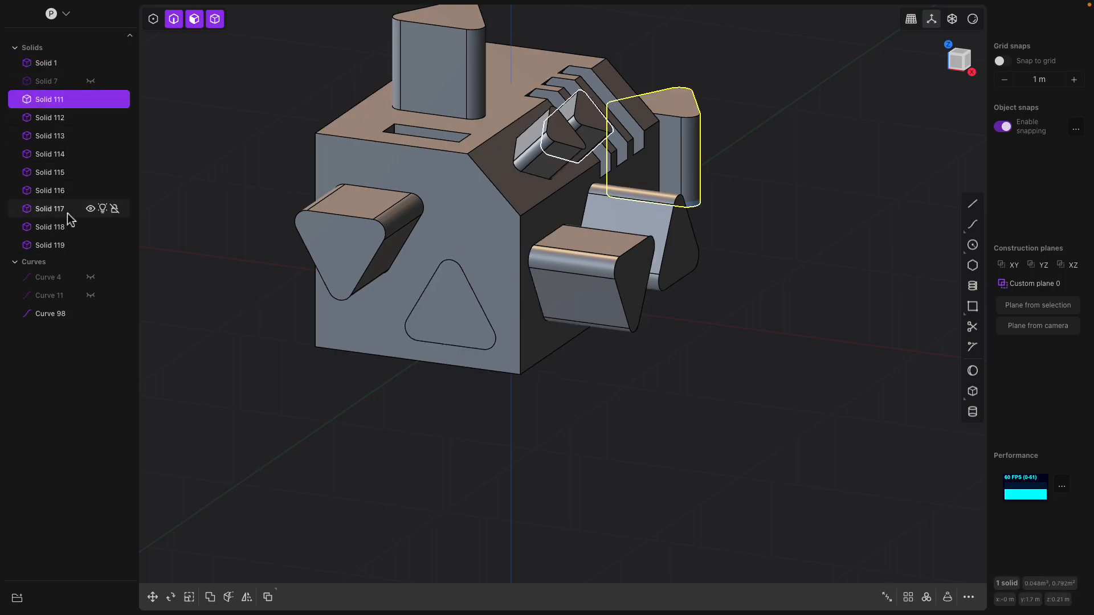
shift+click(64, 248)
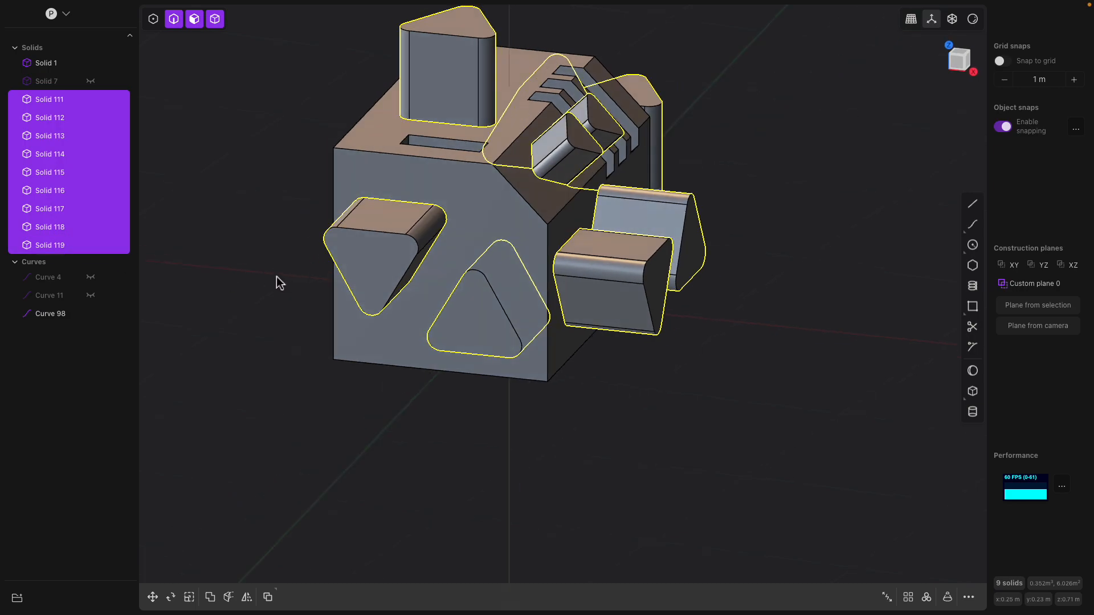
click(277, 284)
click(450, 278)
click(410, 384)
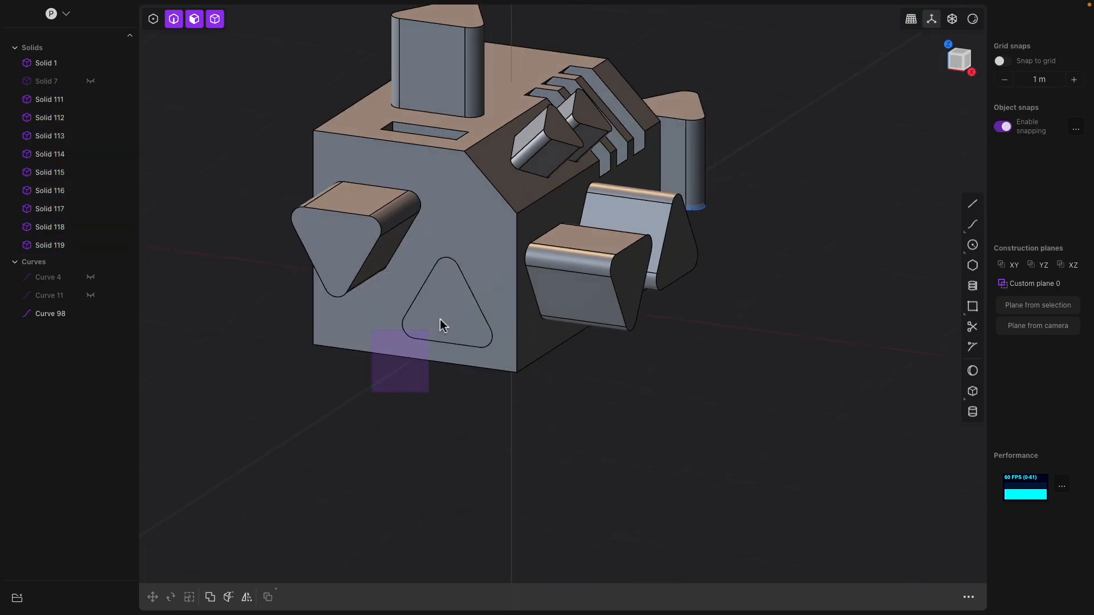
click(446, 309)
click(448, 303)
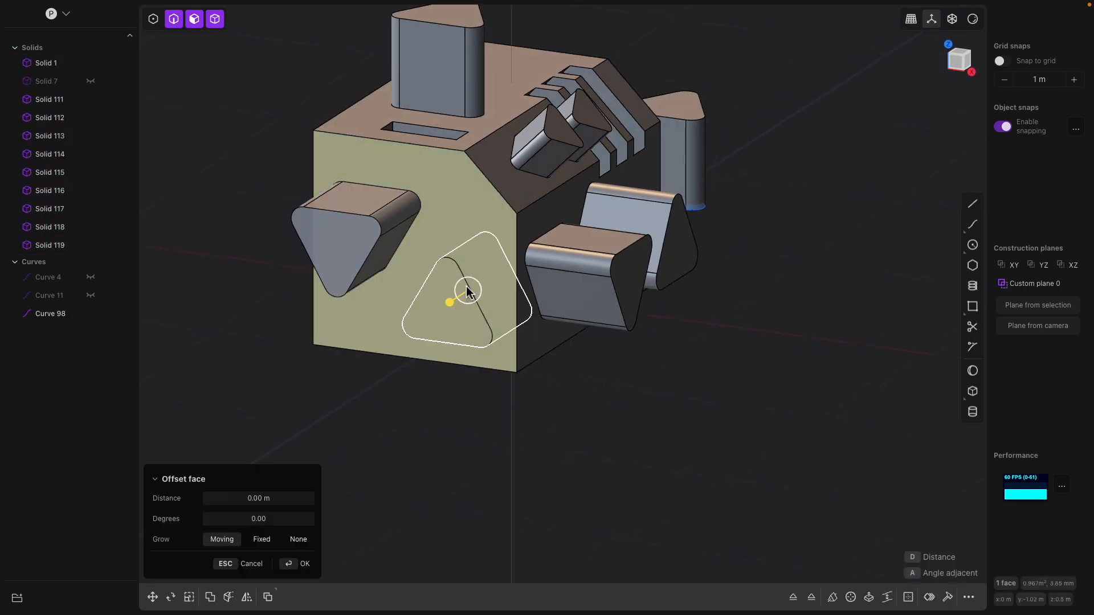
click(334, 131)
key(Escape)
Place the source prism by its top face as a Difference, cutting a triangular pocket low in the end face beside the slots.
middle_drag(741, 225, 708, 218)
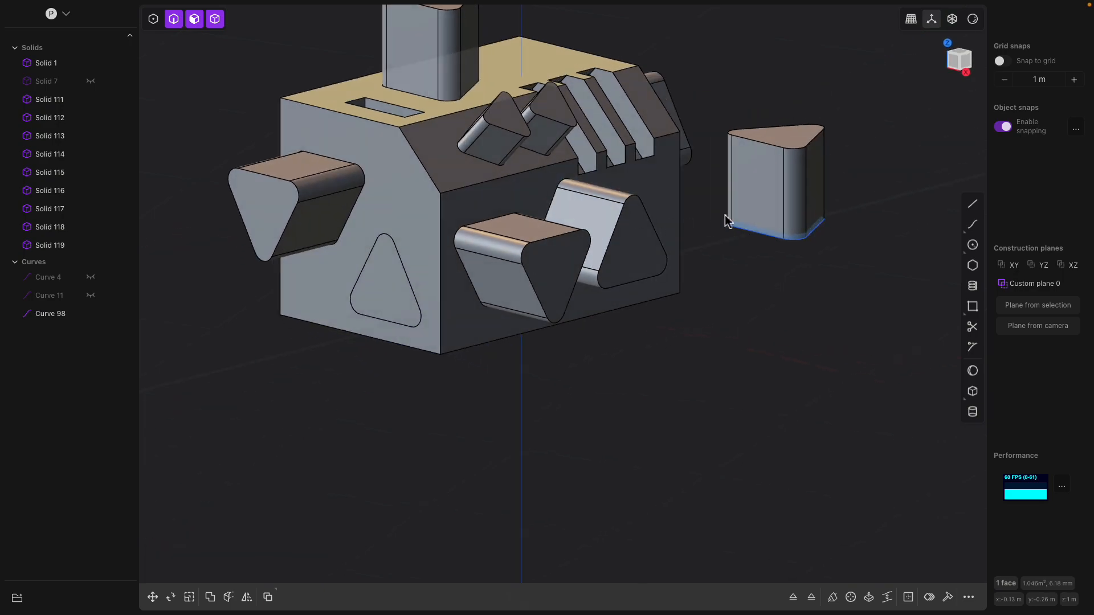
click(808, 204)
shift+middle_drag(804, 194, 739, 260)
middle_drag(739, 261, 729, 270)
key(ctrl+d)
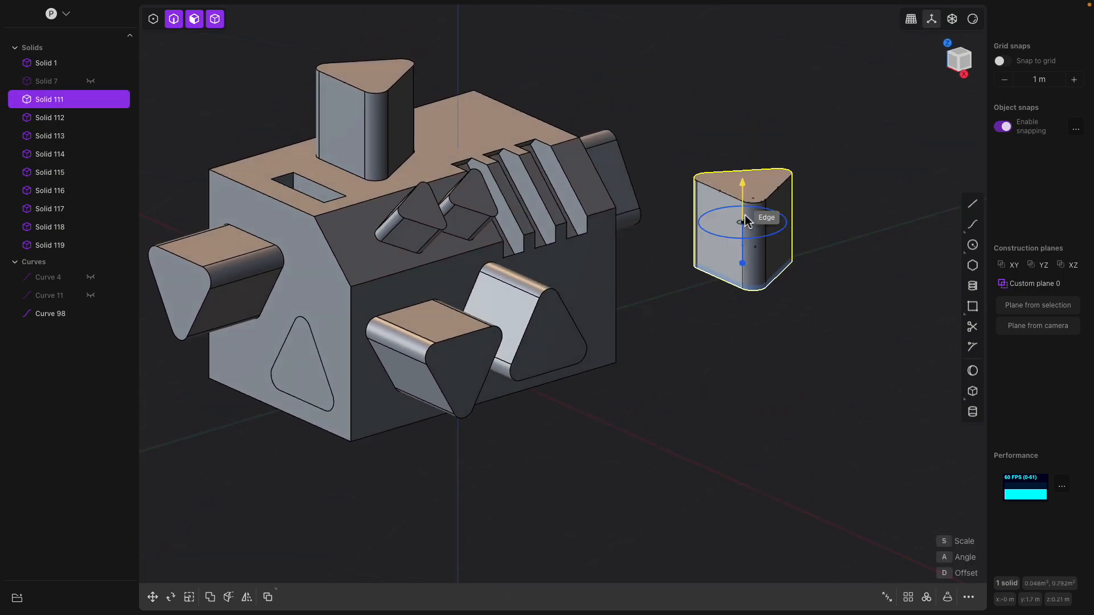
click(750, 185)
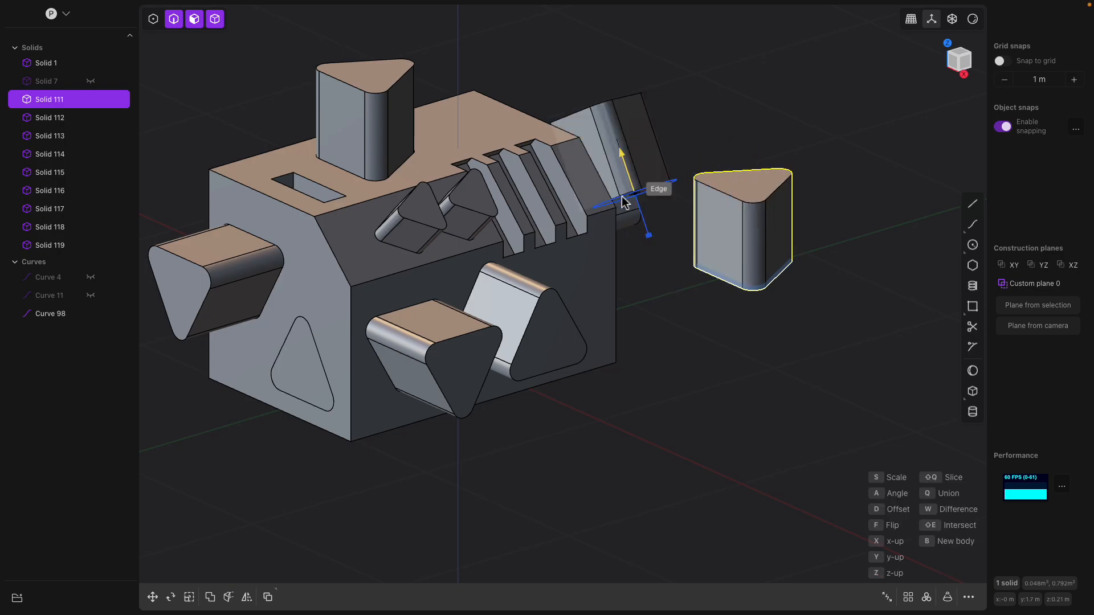
middle_drag(757, 367, 623, 318)
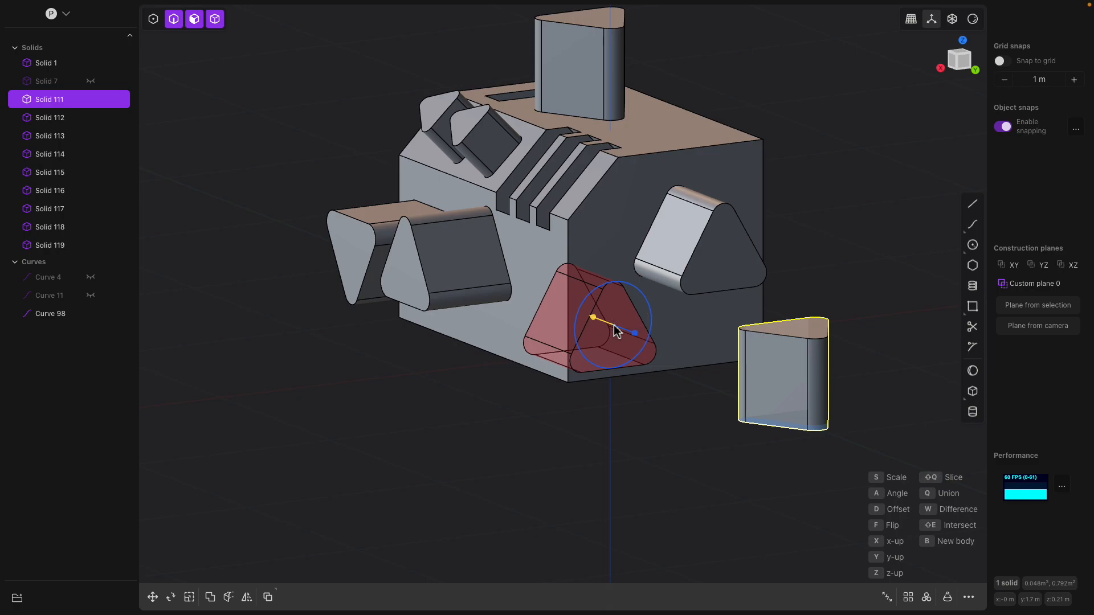
middle_drag(617, 332, 643, 344)
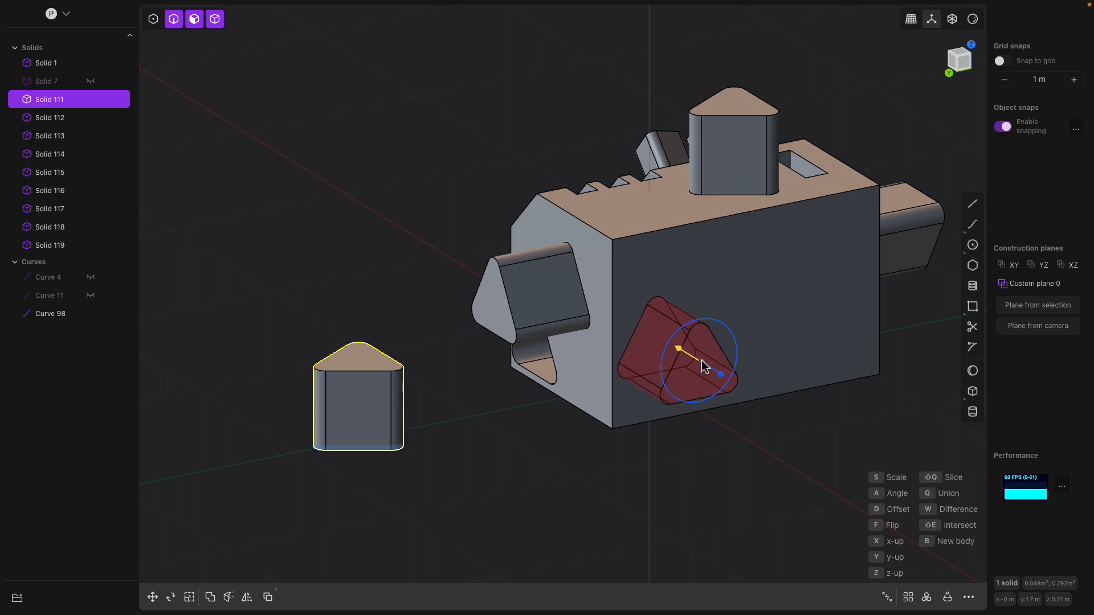
Cut two triangular pockets into the long back face with the same Difference placement and end the command.
click(702, 365)
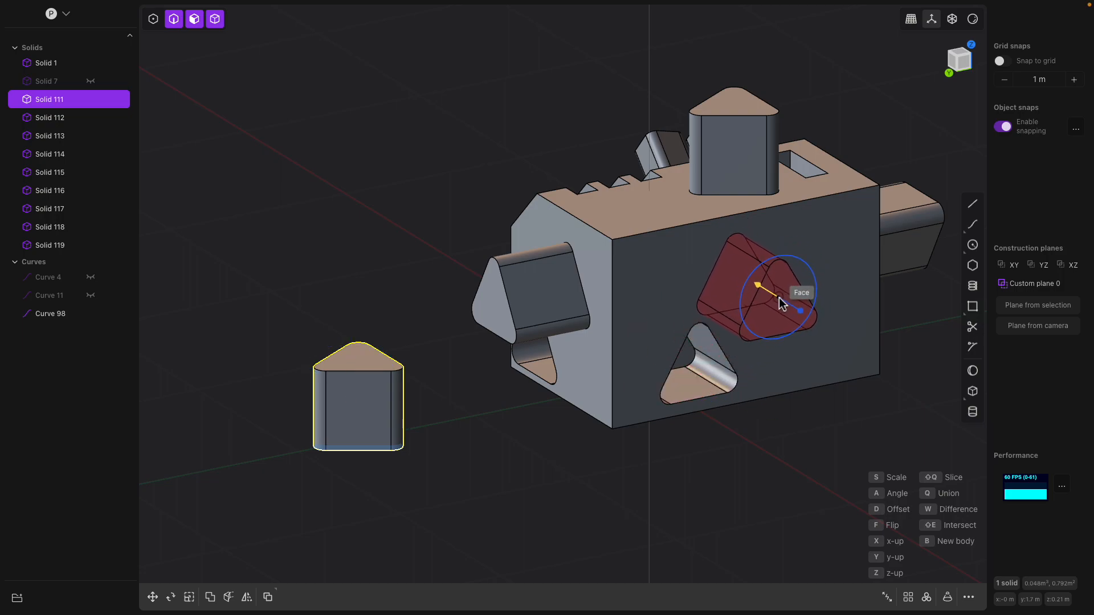
click(804, 306)
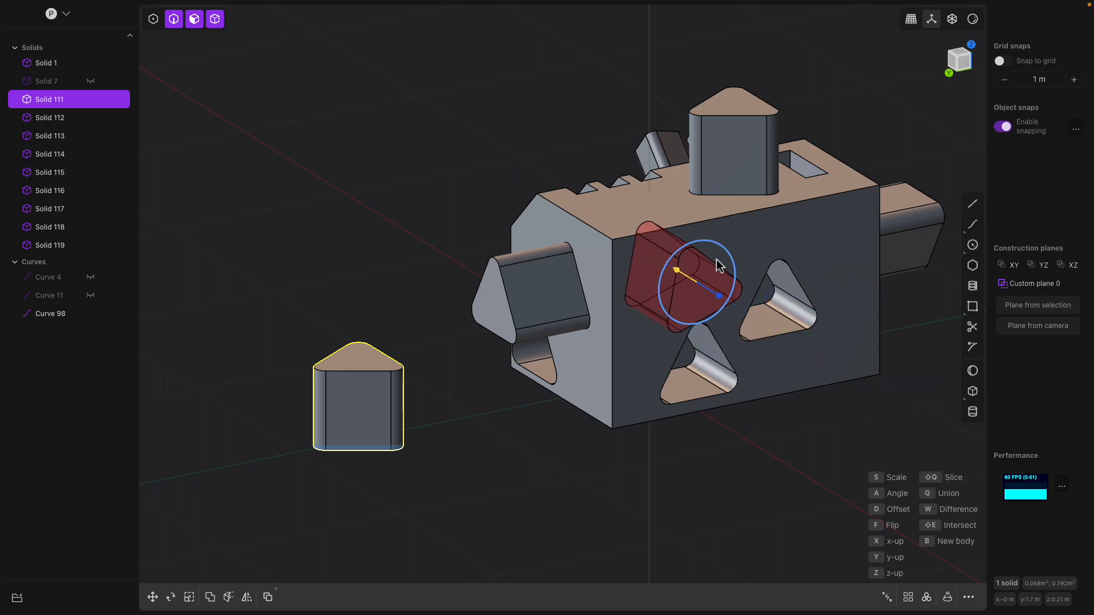
key(Escape)
click(678, 310)
middle_drag(501, 337, 393, 396)
click(387, 399)
click(332, 360)
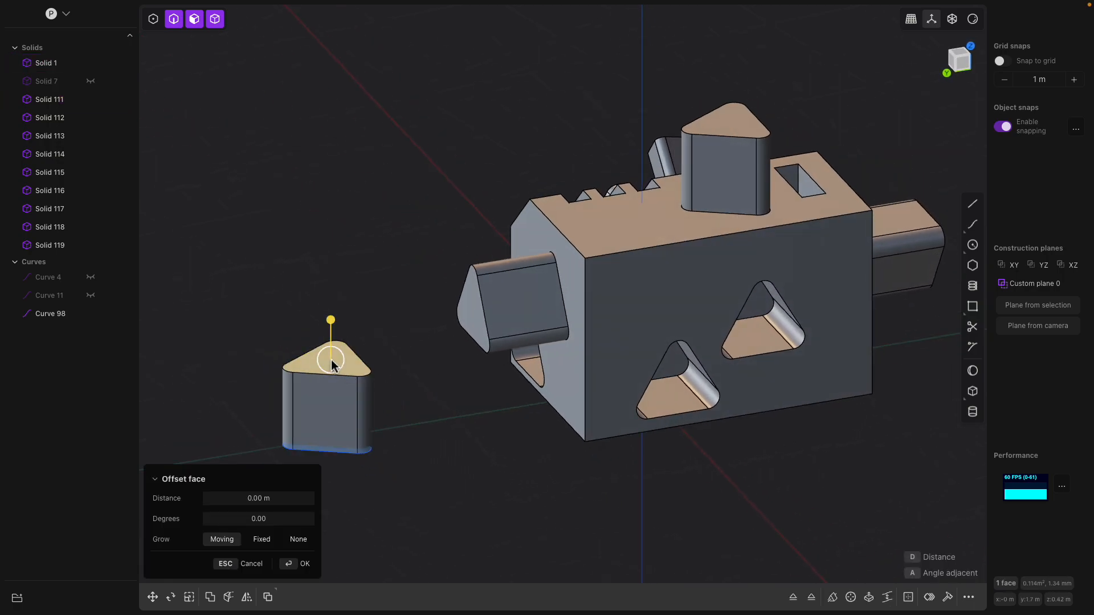
key(Escape)
key(Escape)
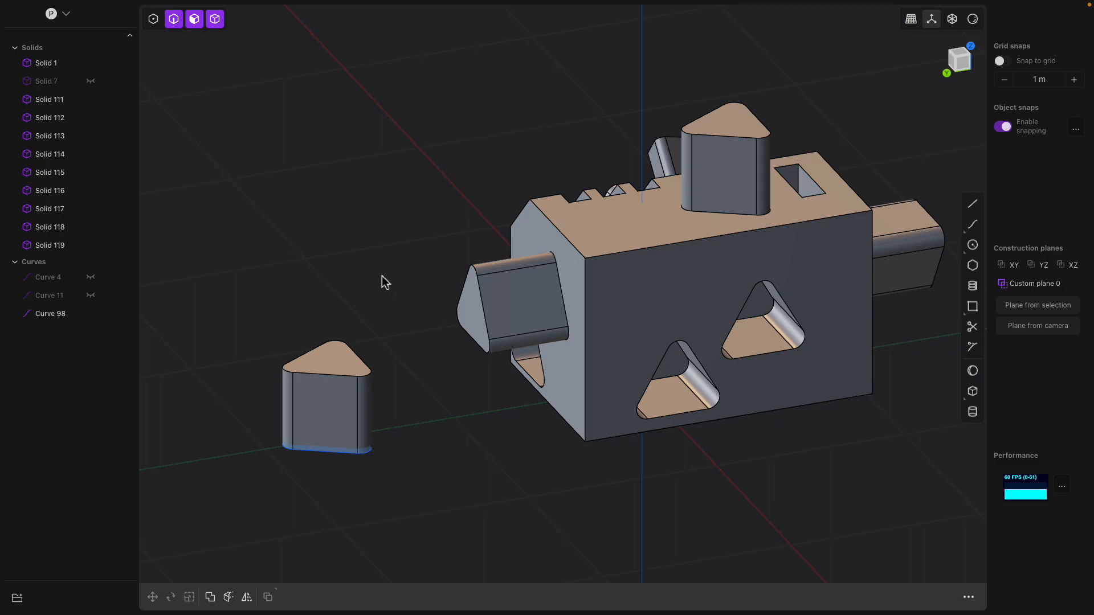
click(335, 364)
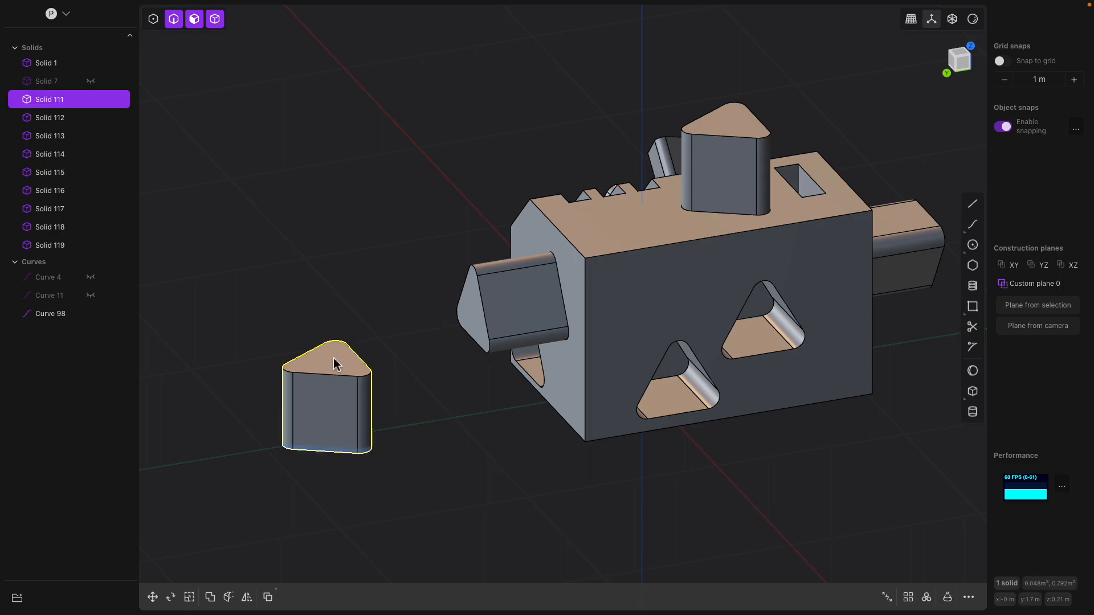
key(ctrl+d)
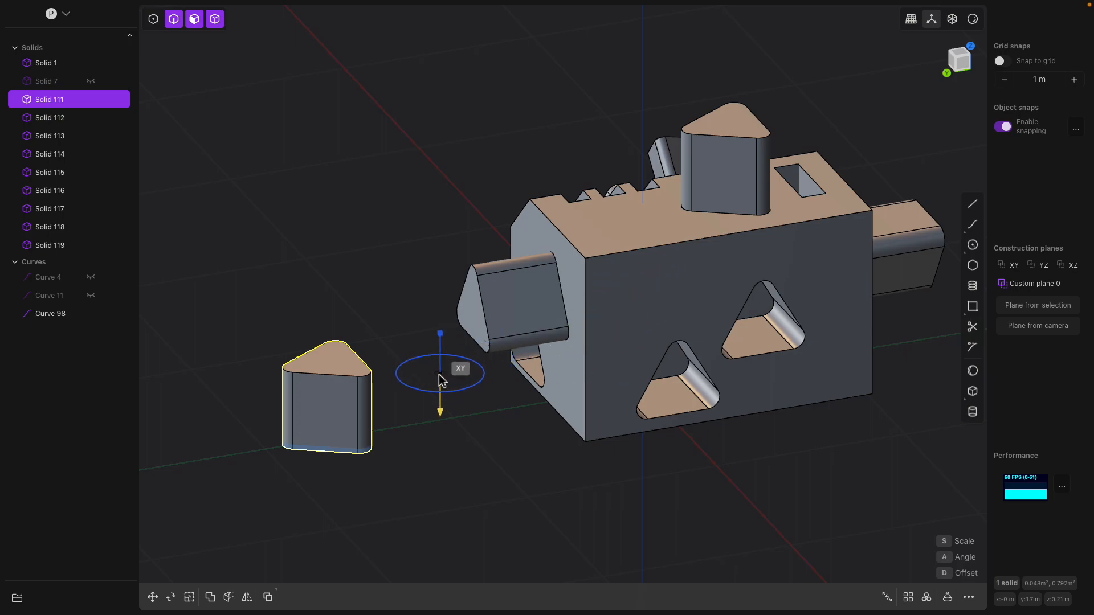
click(334, 370)
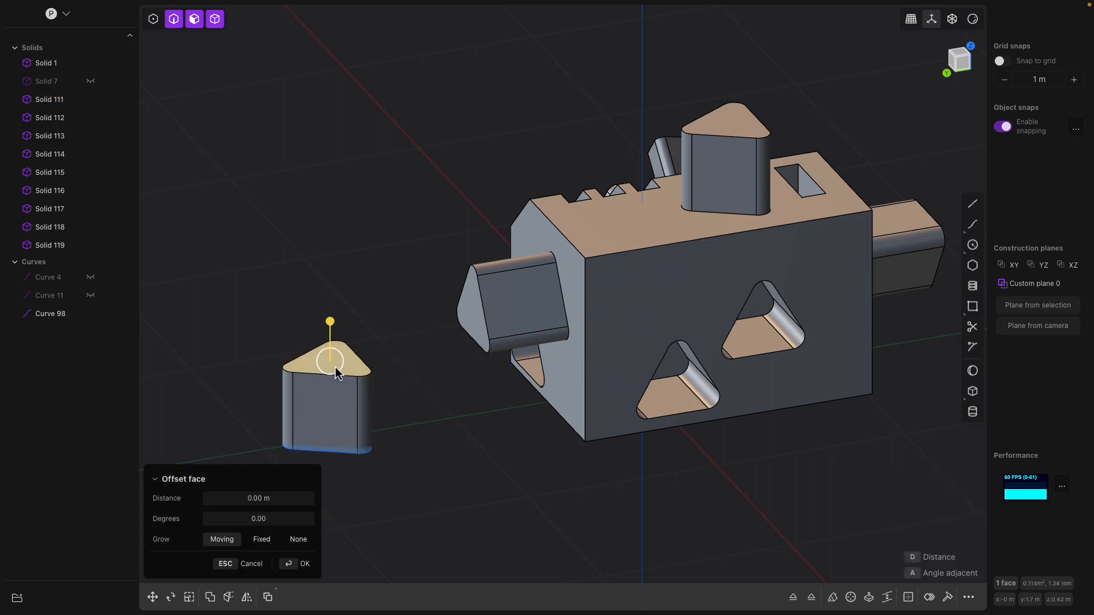
key(Escape)
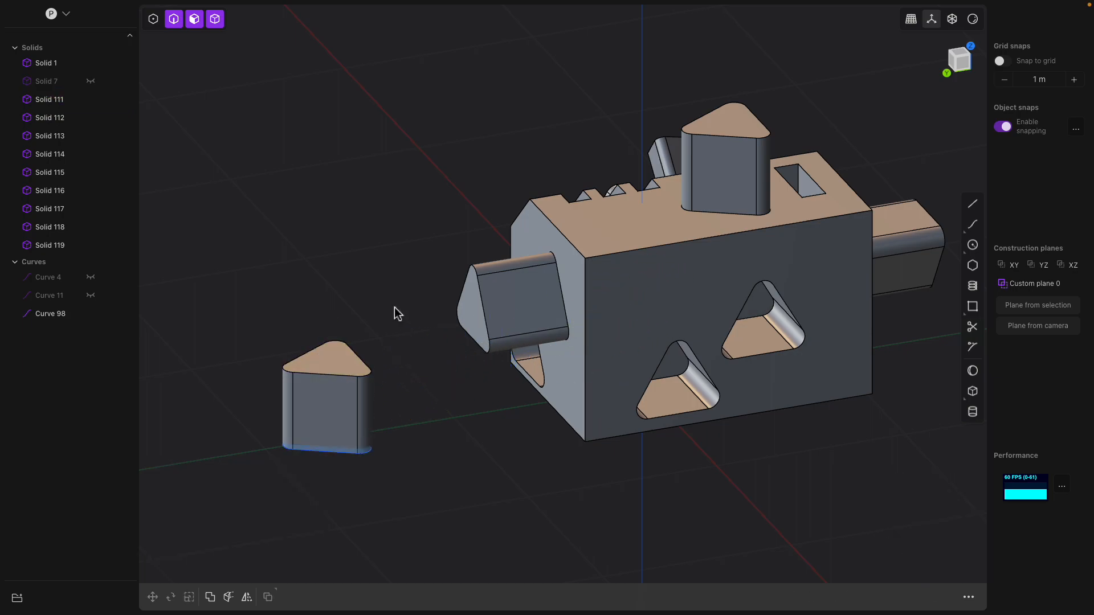
Place the source prism anchored at its side face center as a Difference, cutting a rectangular-mouthed pocket in the back face above the triangular ones.
double_click(337, 364)
key(alt+d)
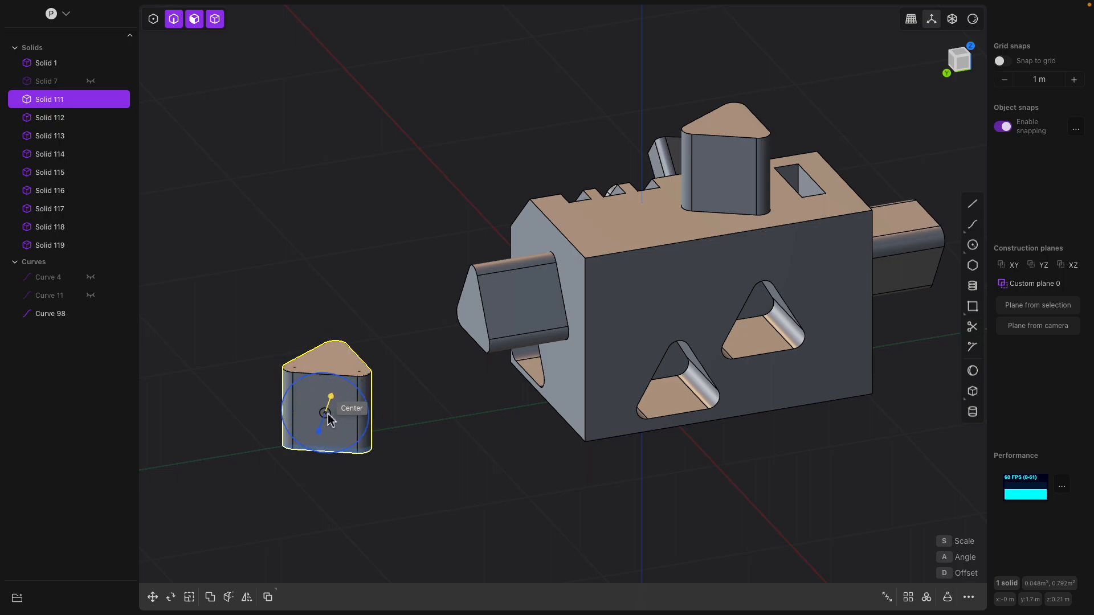
click(328, 419)
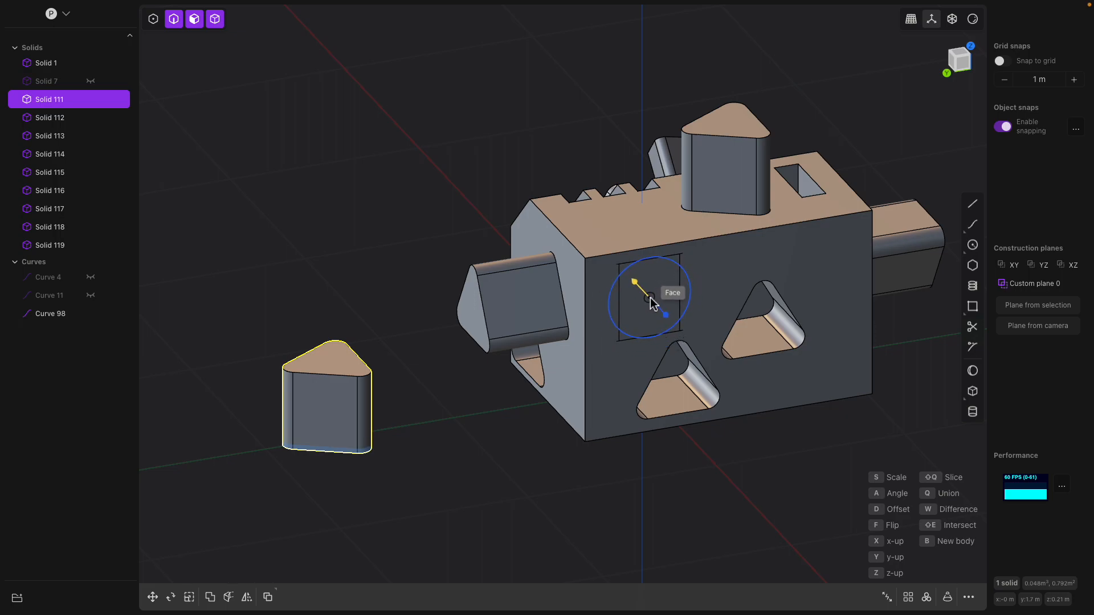
key(w)
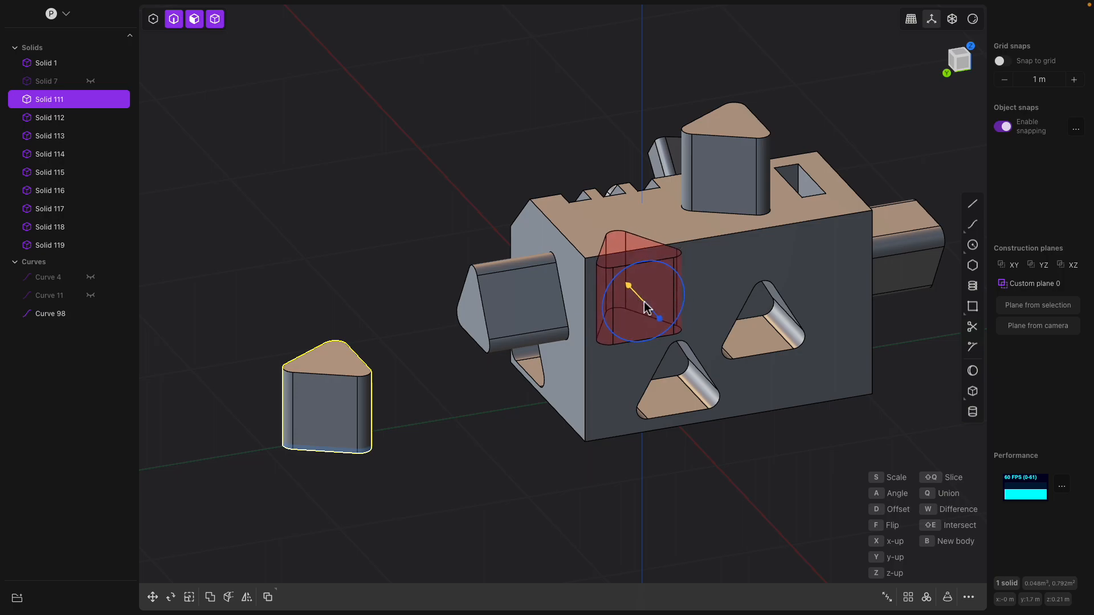
click(660, 305)
Select the two vertical mouth edges of the new rectangular pocket in the back face and try a fillet on them.
middle_drag(718, 302, 640, 310)
scroll(655, 309, up, 5)
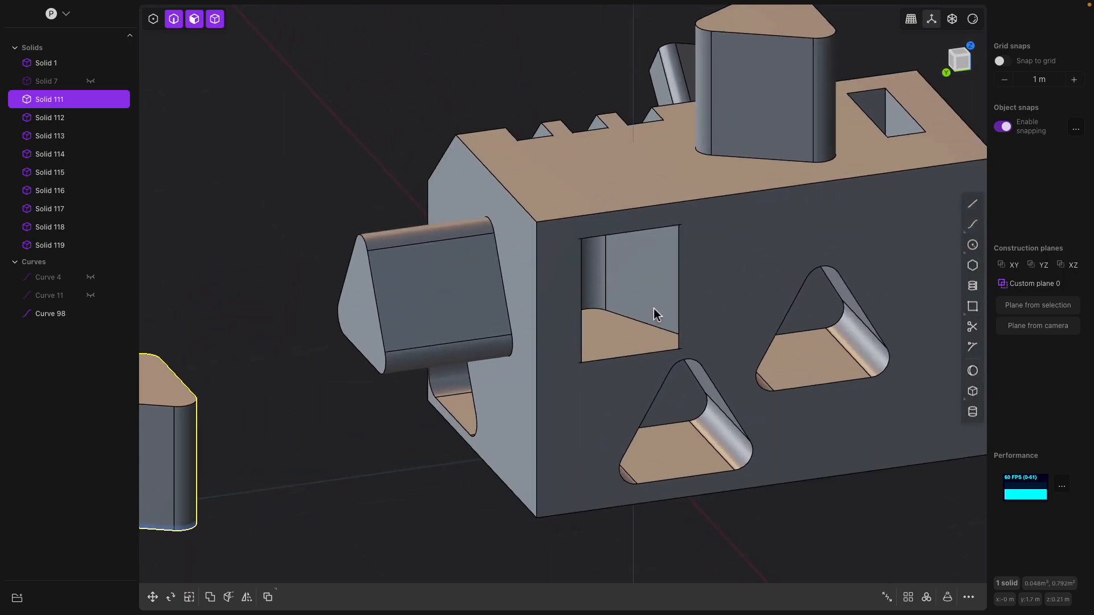
click(681, 325)
click(680, 313)
key(b)
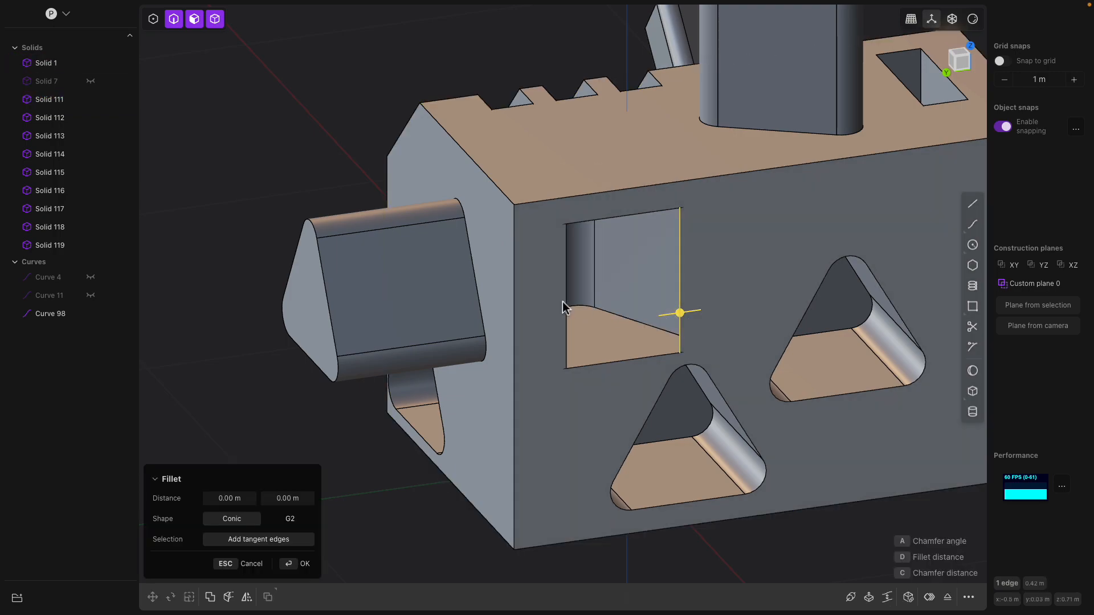
click(567, 305)
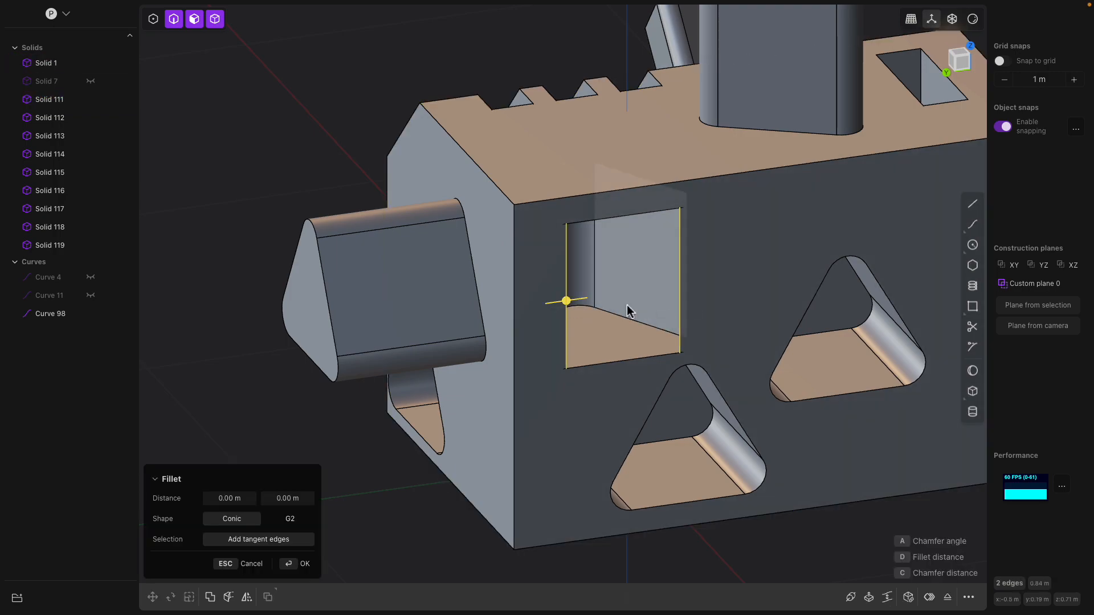
mouse_move(567, 303)
mouse_down()
mouse_move(578, 300)
mouse_move(551, 306)
mouse_up()
middle_drag(616, 234, 596, 209)
key(Escape)
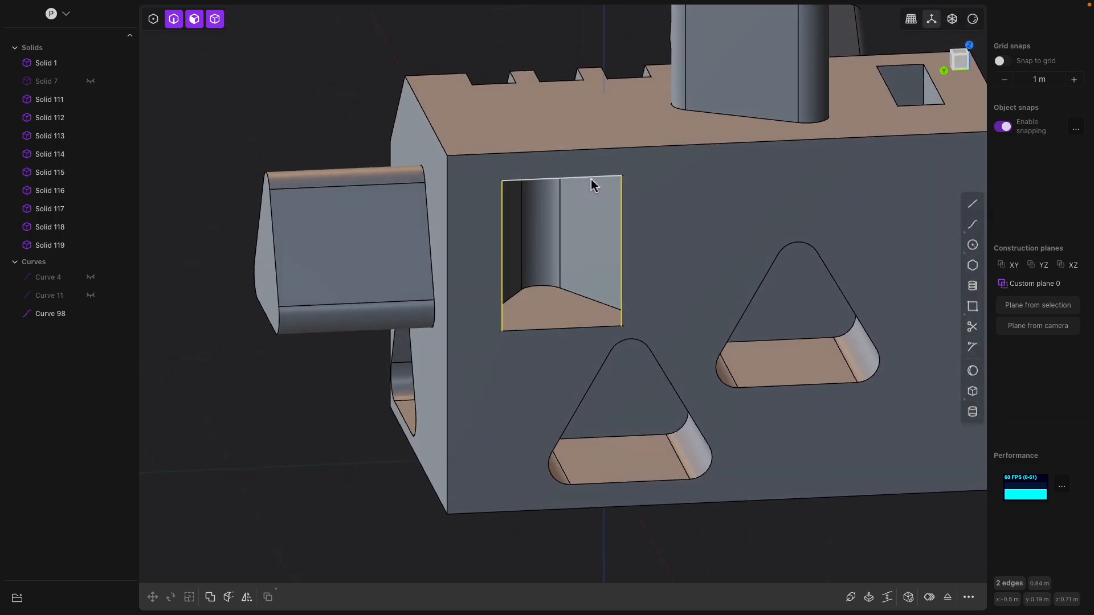
Add the pocket mouth's upper and lower edges to the selection and fillet all four edges, then clear the selection.
click(591, 178)
key(f)
click(580, 330)
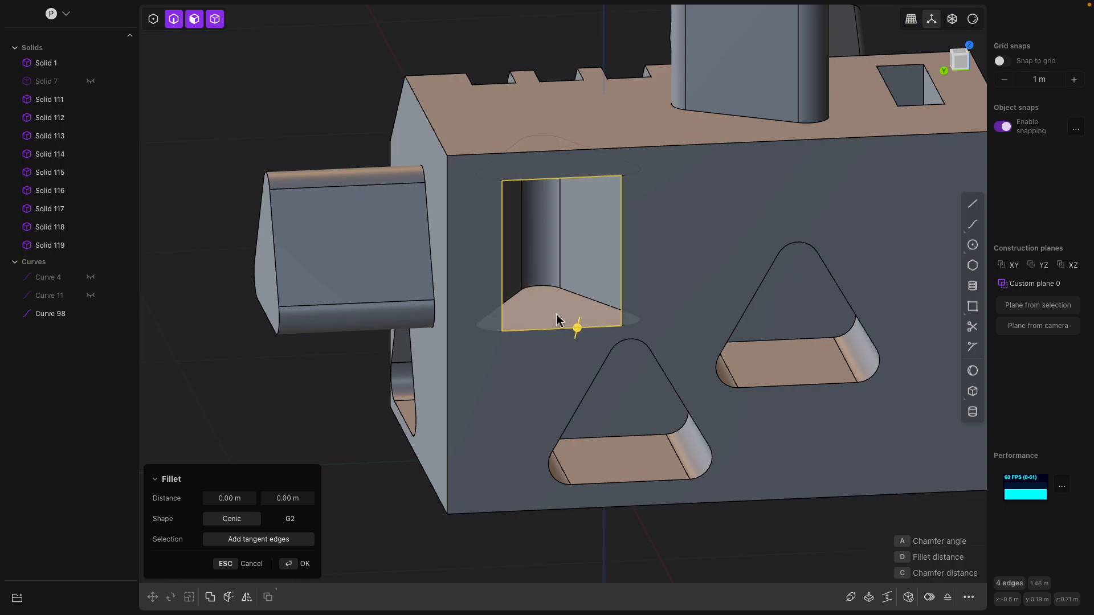
drag(577, 326, 611, 334)
key(Return)
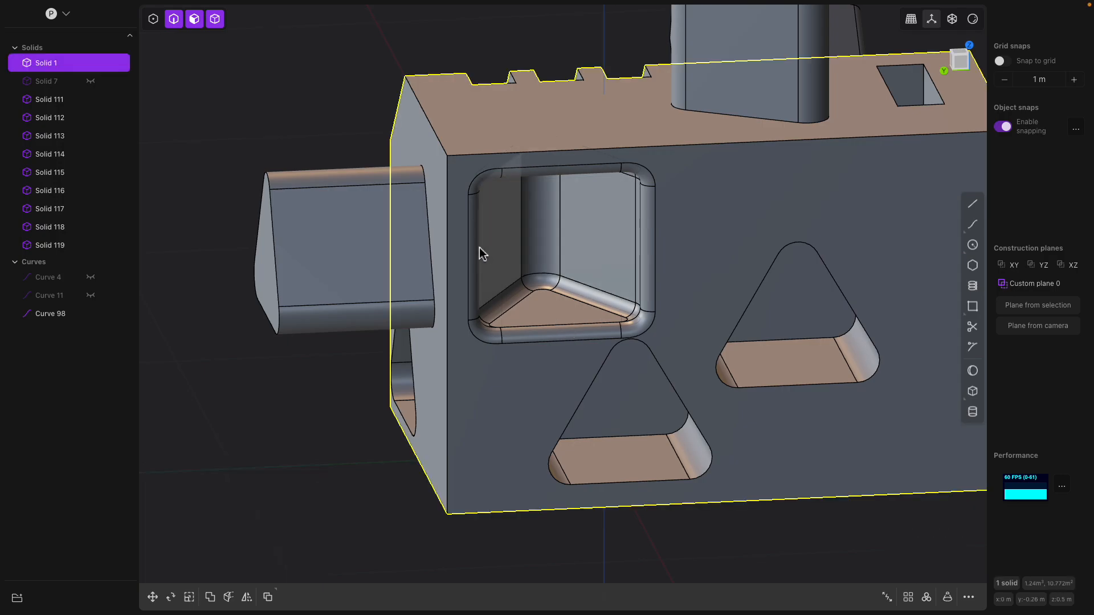
middle_drag(483, 249, 408, 237)
click(299, 70)
middle_drag(547, 252, 638, 282)
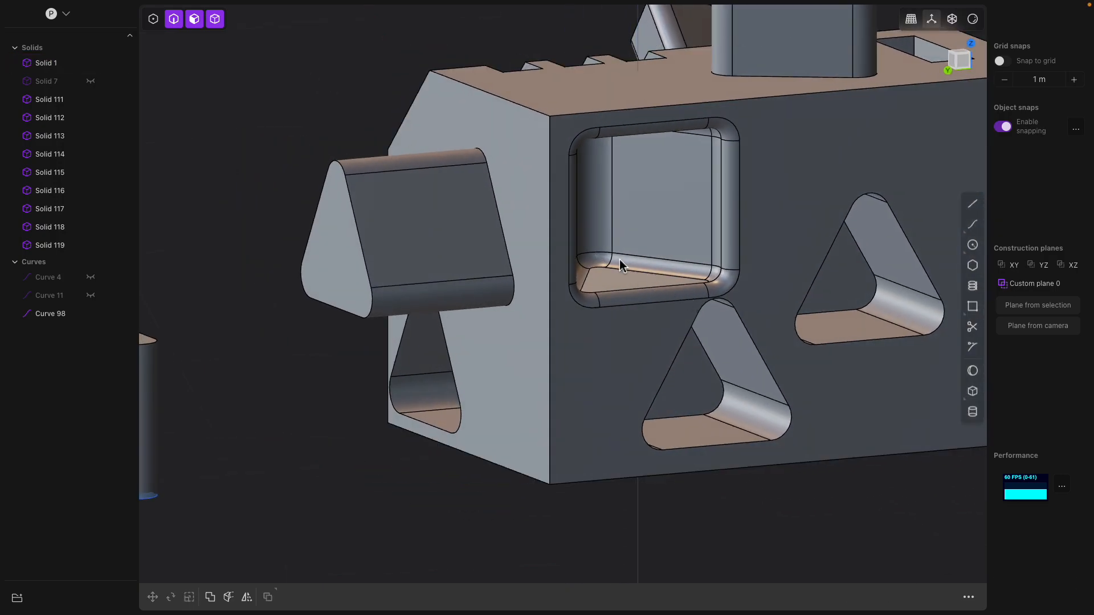
Save the file under the name trols in the Plasticity documents folder.
key(super+s)
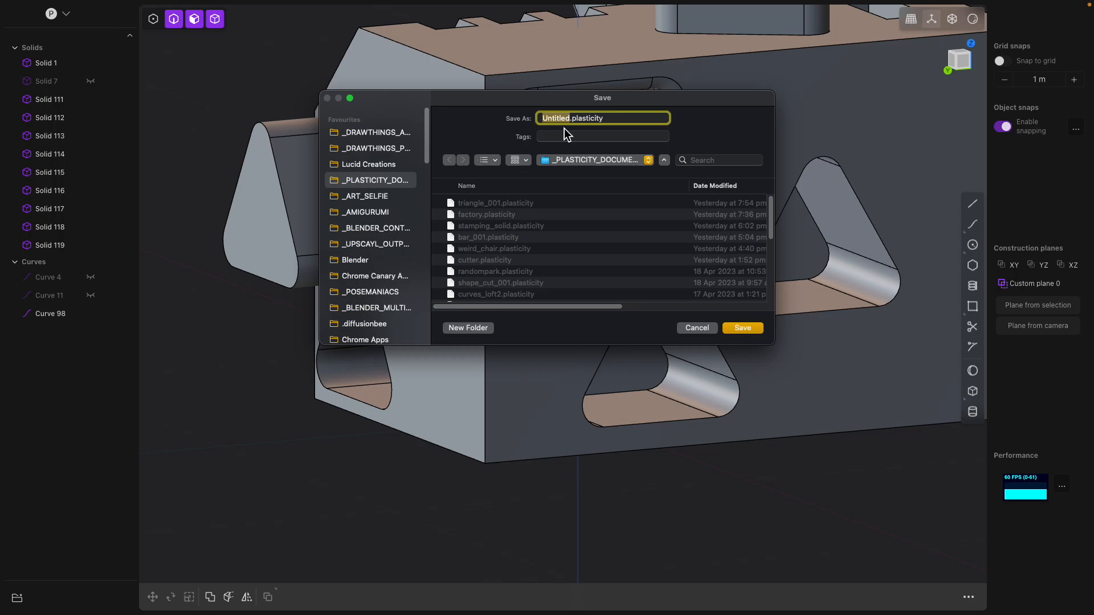
text(trols)
key(Return)
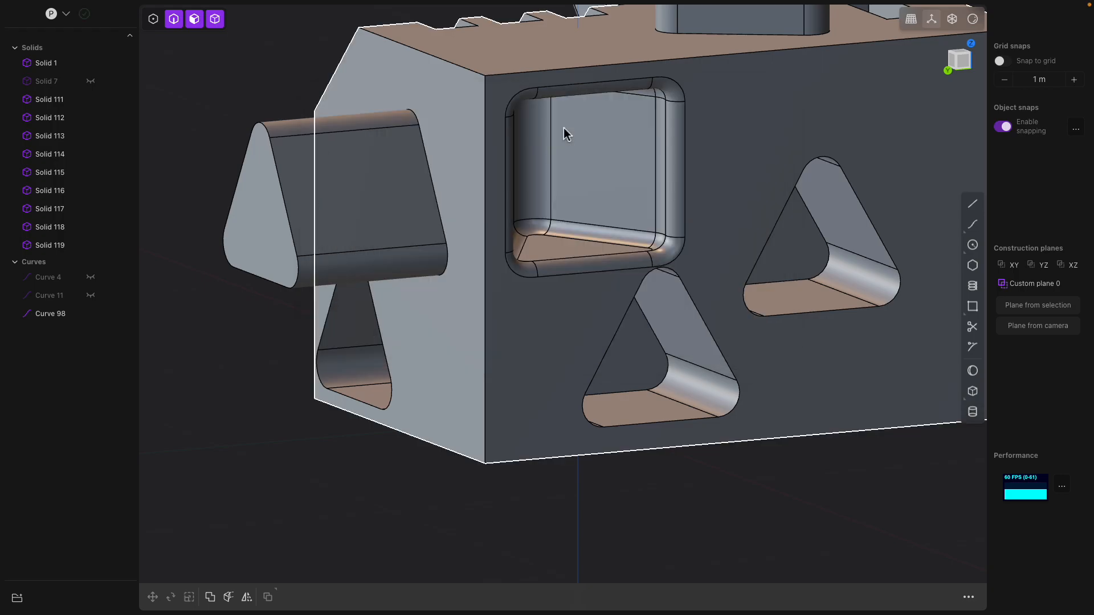
middle_drag(690, 215, 663, 221)
middle_drag(666, 318, 576, 298)
click(618, 302)
click(658, 263)
key(o)
middle_drag(511, 320, 538, 281)
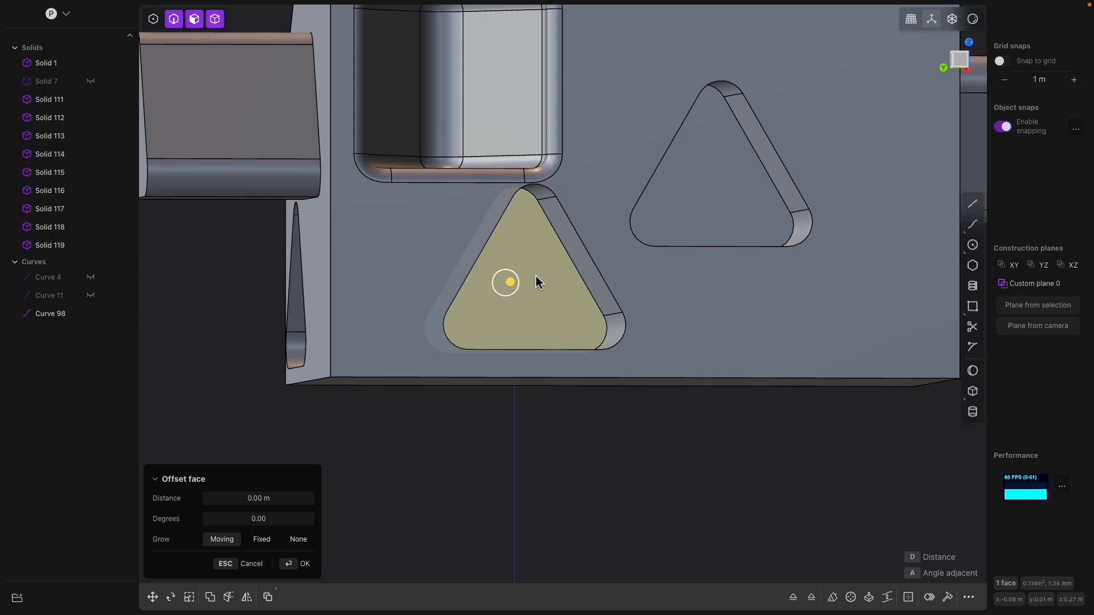
double_click(537, 281)
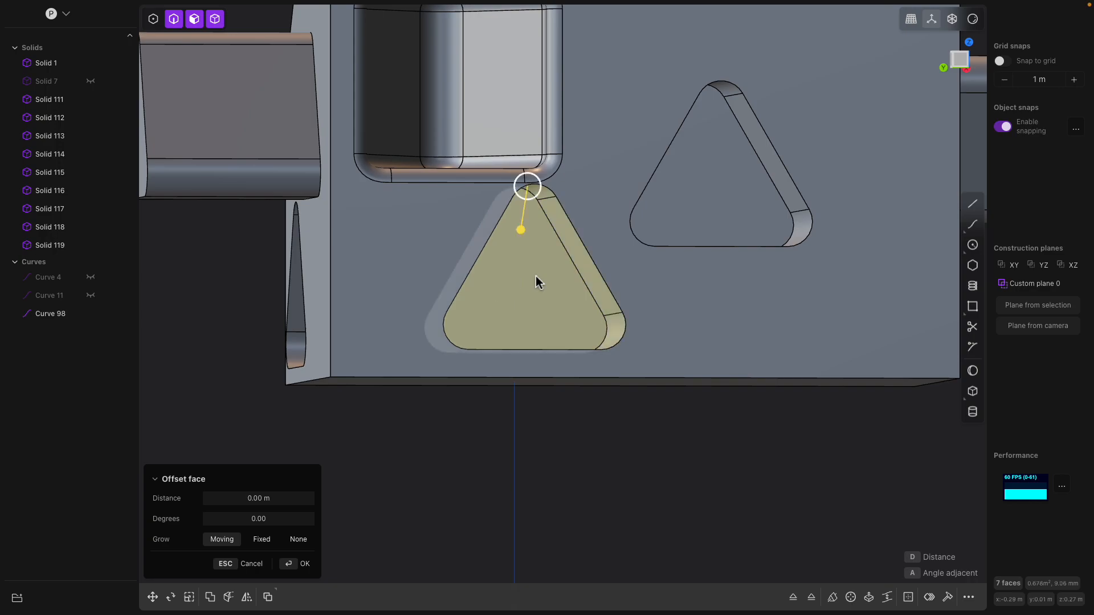
double_click(538, 282)
scroll(537, 282, down, 1)
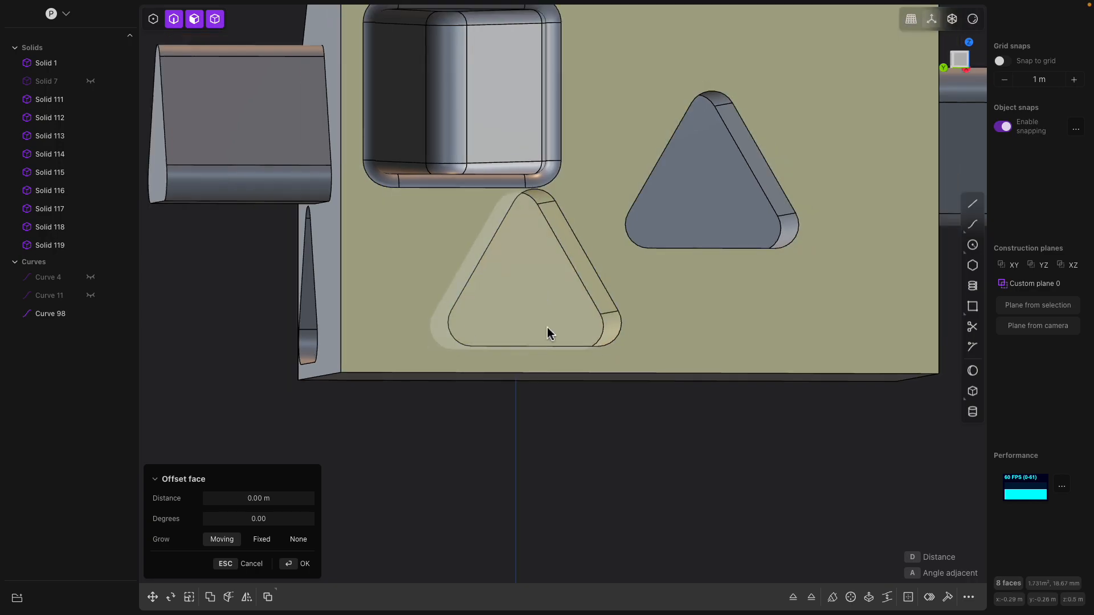
key(super+z)
key(Escape)
click(539, 309)
middle_drag(587, 325, 557, 319)
key(Escape)
key(Escape)
Select the floor and all wall faces of the lower triangular pocket and duplicate them as a separate solid.
click(561, 331)
click(541, 306)
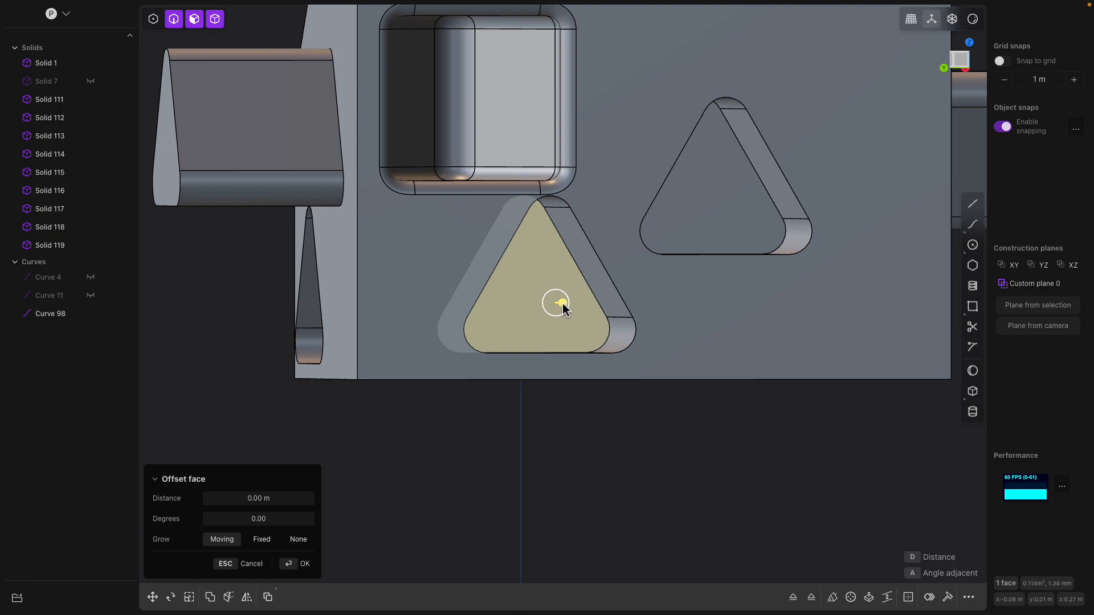
double_click(562, 308)
mouse_move(583, 310)
middle_down()
mouse_move(568, 309)
mouse_move(592, 305)
middle_up()
middle_drag(598, 250, 616, 256)
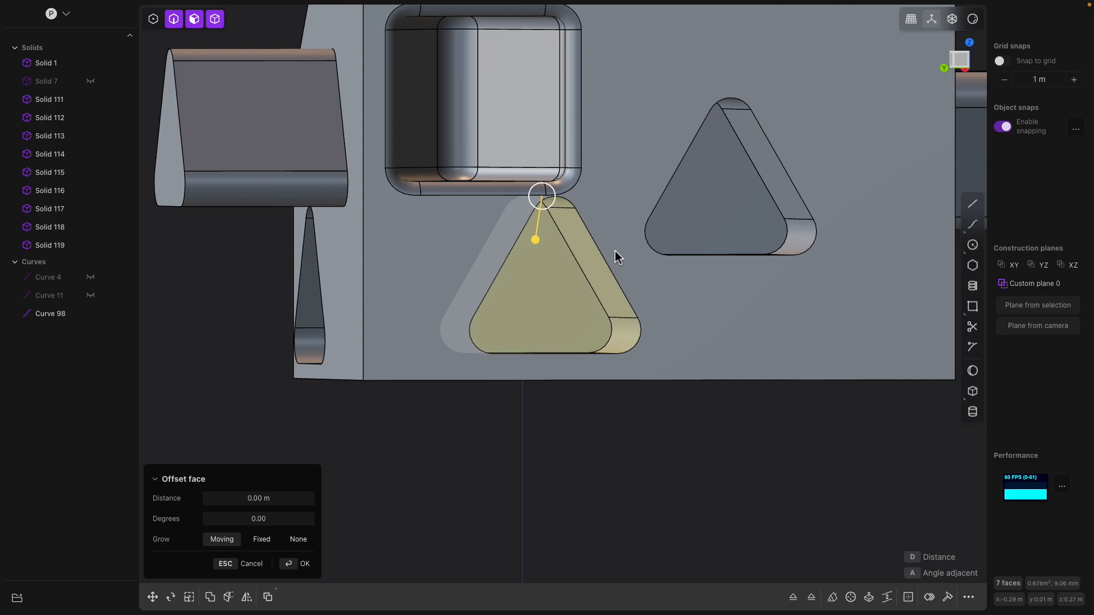
key(shift+d)
middle_drag(616, 253, 588, 308)
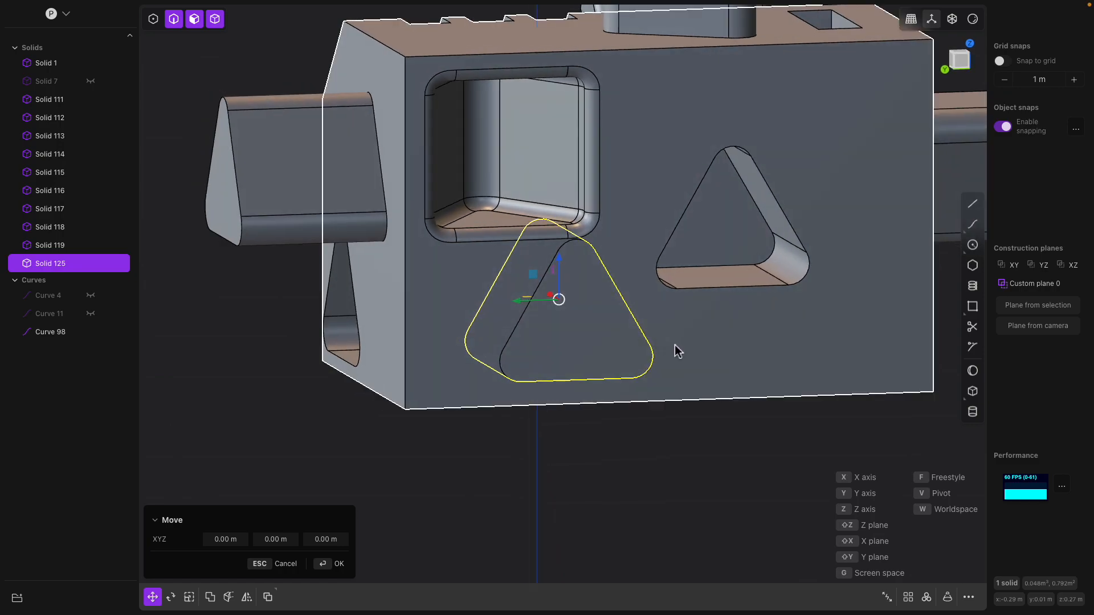
Scale the duplicated prism uniformly to about 0.87 and move it out of the pocket along the X axis.
key(s)
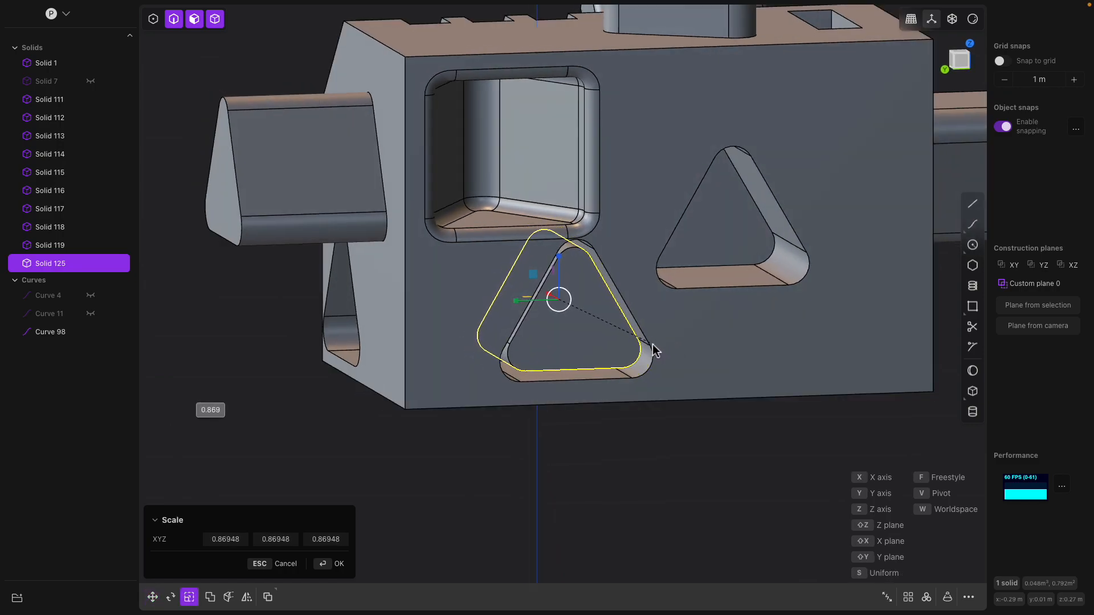
middle_drag(655, 352, 663, 422)
key(g)
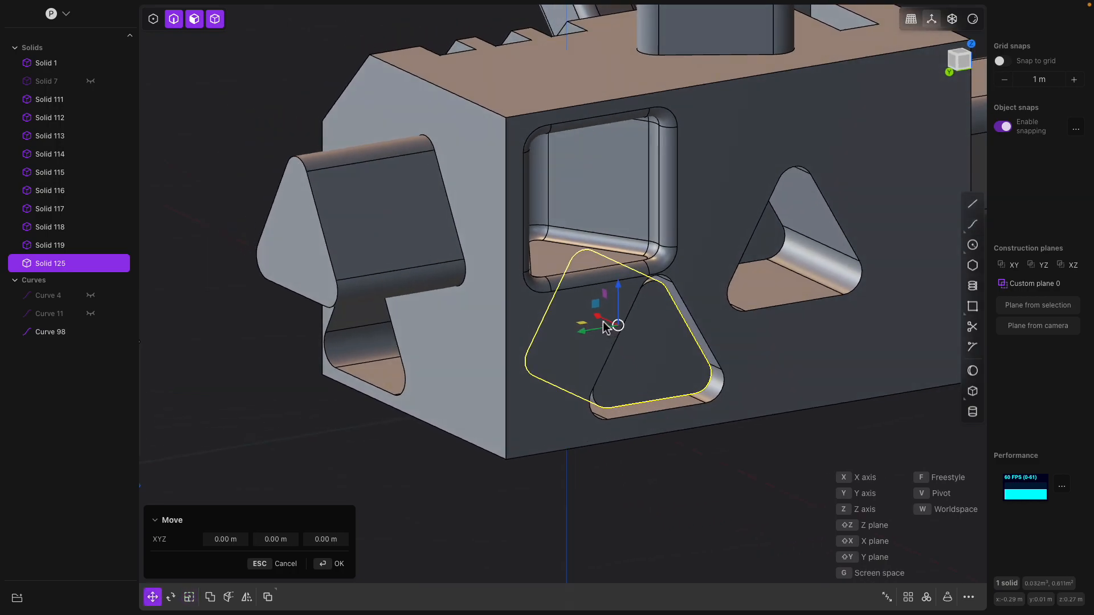
key(x)
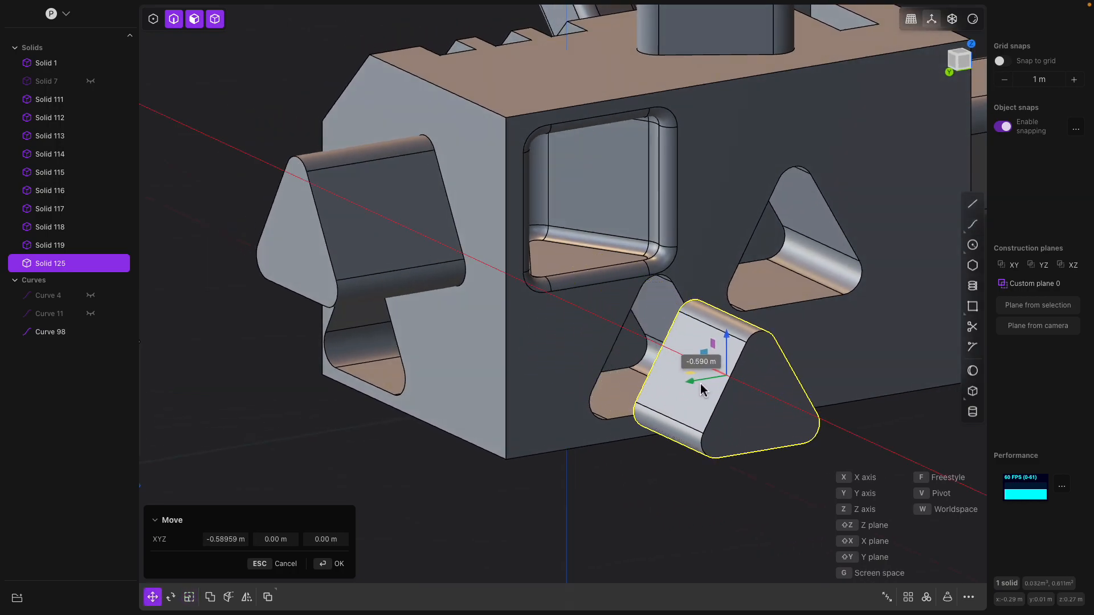
click(677, 447)
click(678, 464)
middle_drag(678, 463, 676, 289)
Delete the duplicated prism at the lower triangular pocket.
click(654, 293)
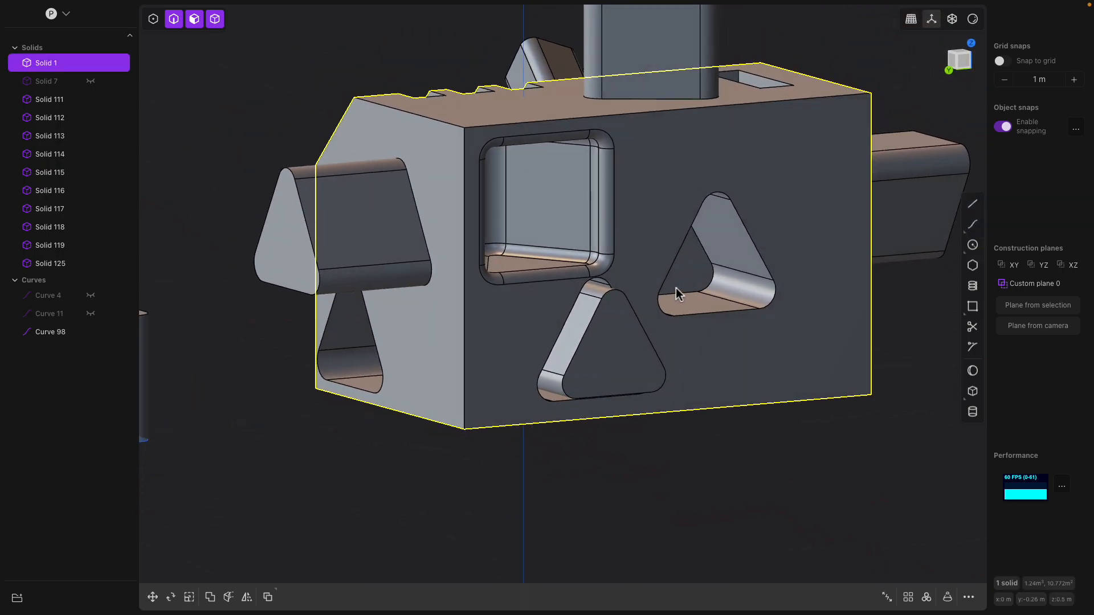
click(616, 327)
middle_drag(616, 328, 512, 289)
key(Delete)
Duplicate the floor and wall faces of the lower triangular pocket in the back face as a solid filling the pocket.
click(526, 323)
scroll(523, 323, up, 4)
click(522, 314)
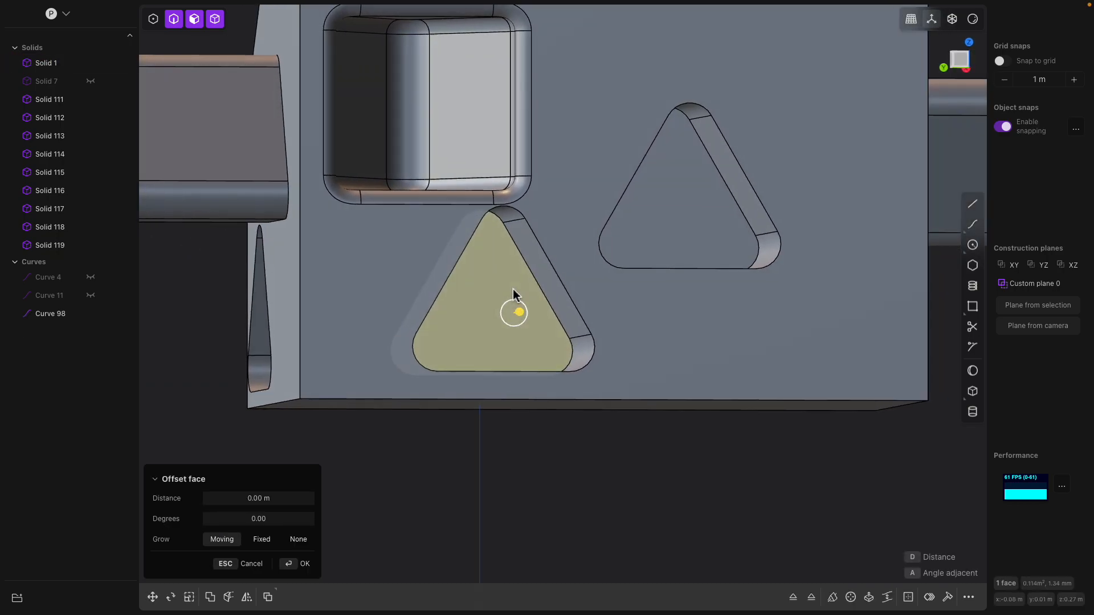
key(a)
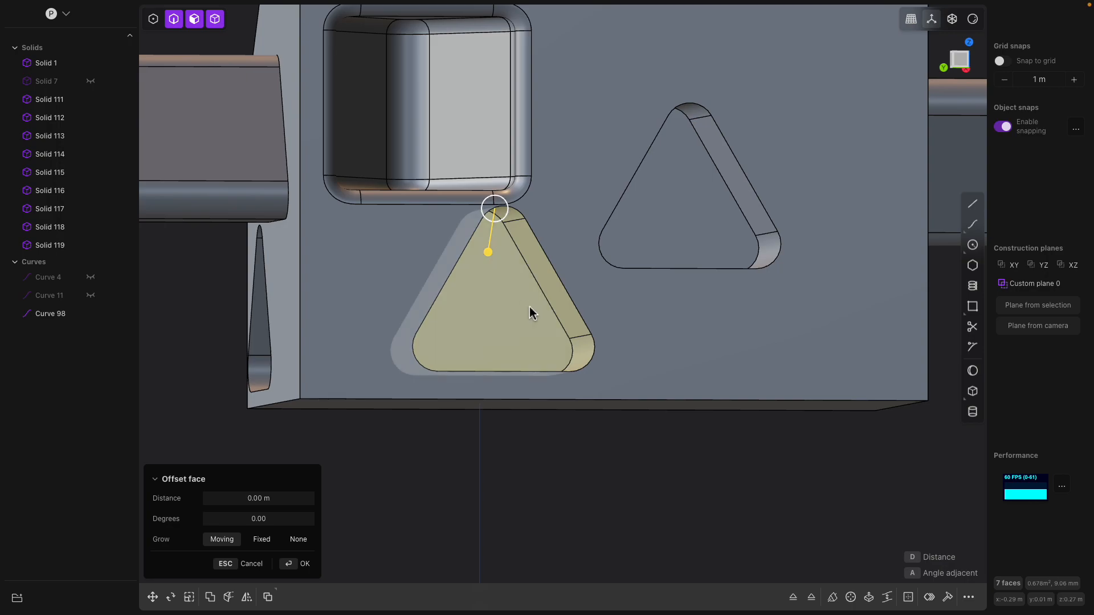
key(shift+d)
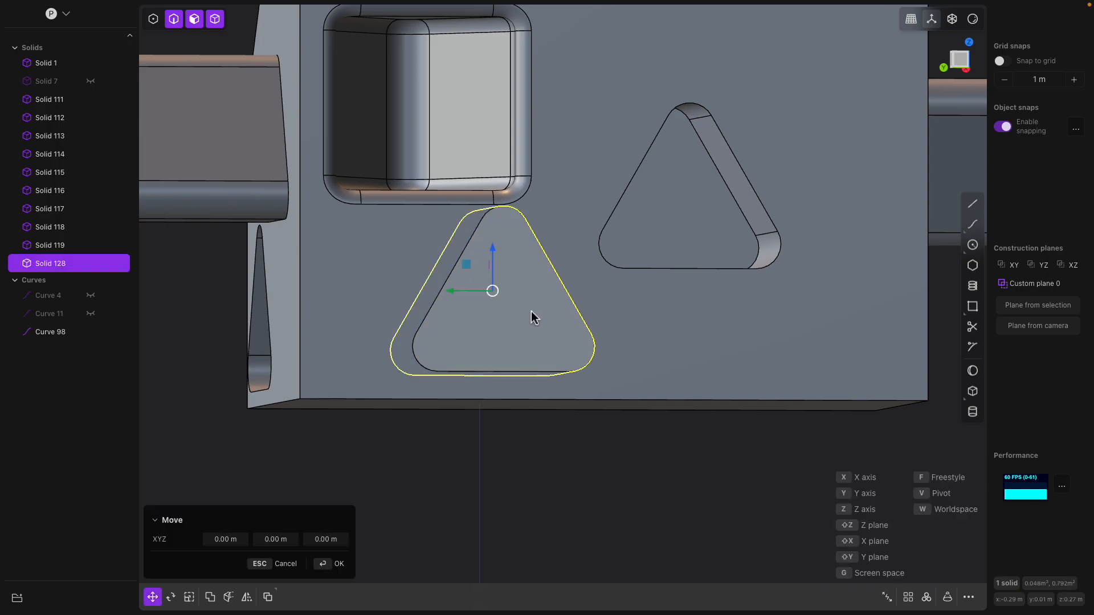
Union the main body with the duplicated prism to close the lower triangular pocket.
shift+click(637, 354)
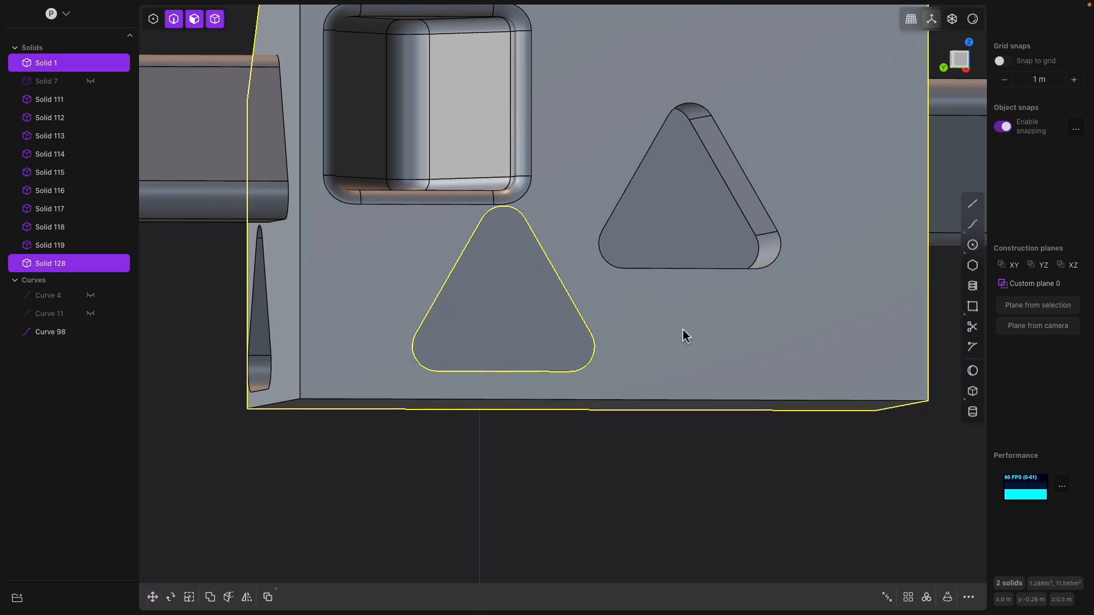
key(b)
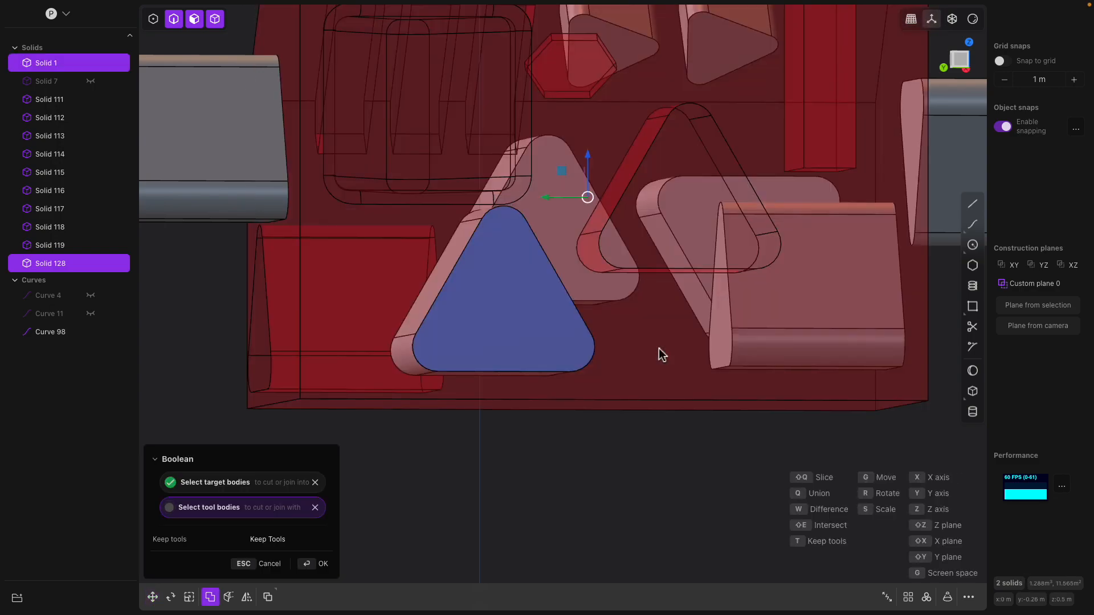
key(q)
scroll(659, 348, down, 3)
middle_drag(658, 349, 662, 350)
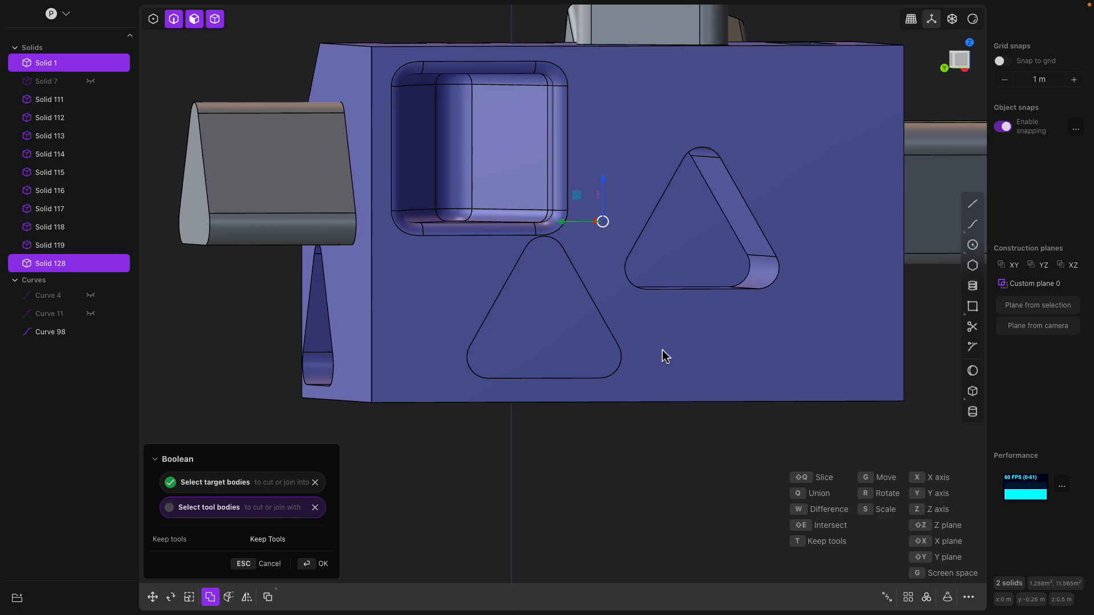
key(Return)
Fillet the long lower edge of the main body's back face.
click(600, 319)
middle_drag(600, 319, 576, 293)
click(595, 373)
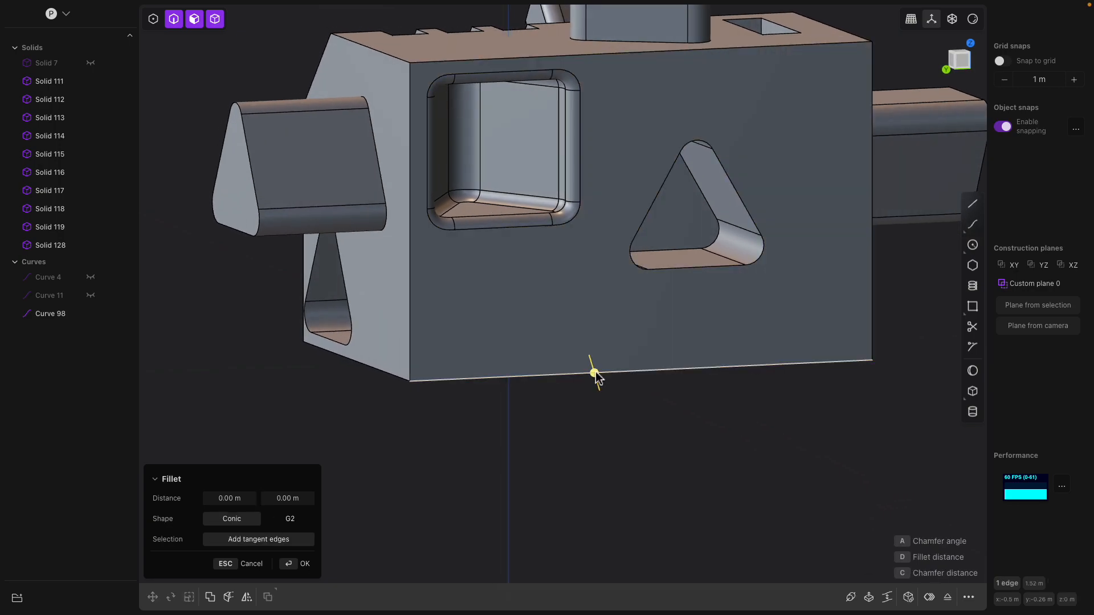
drag(596, 373, 651, 399)
middle_drag(652, 399, 456, 373)
key(Return)
click(561, 285)
middle_drag(560, 285, 635, 317)
click(615, 200)
middle_drag(615, 200, 389, 227)
shift+middle_drag(284, 180, 311, 220)
click(311, 221)
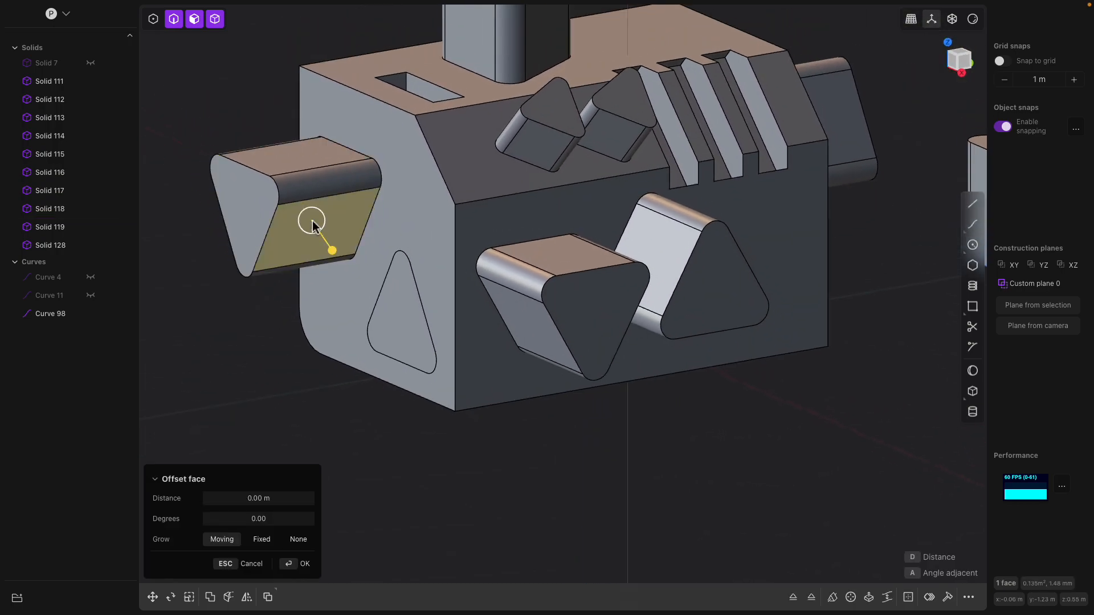
key(Escape)
click(274, 149)
key(Escape)
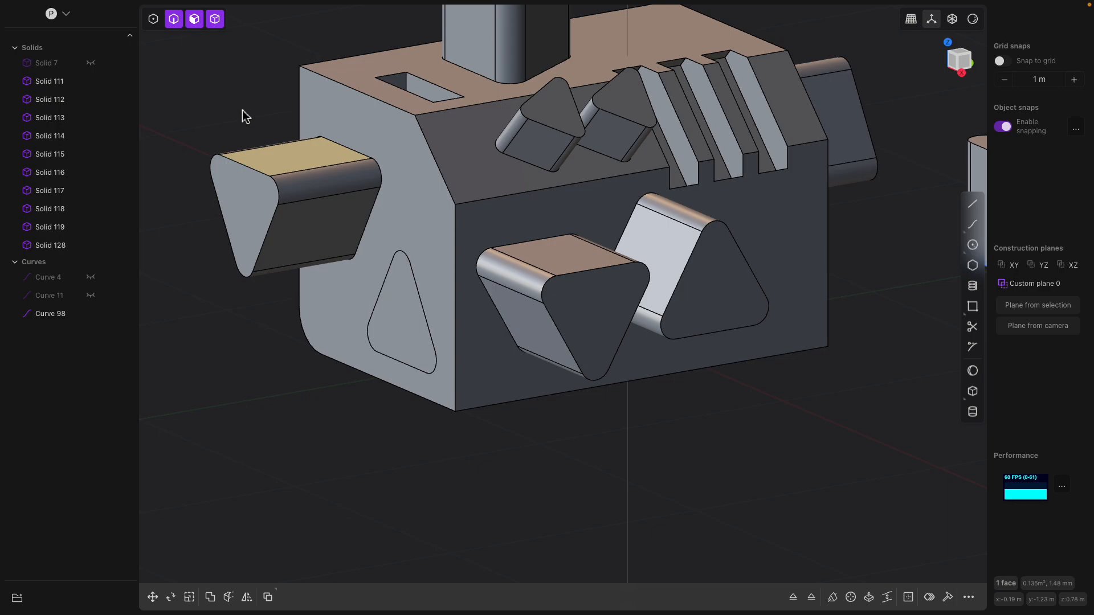
key(Escape)
Restrict selection to whole solids and abandon the Boolean started with the main body as target.
key(shift+b)
click(348, 123)
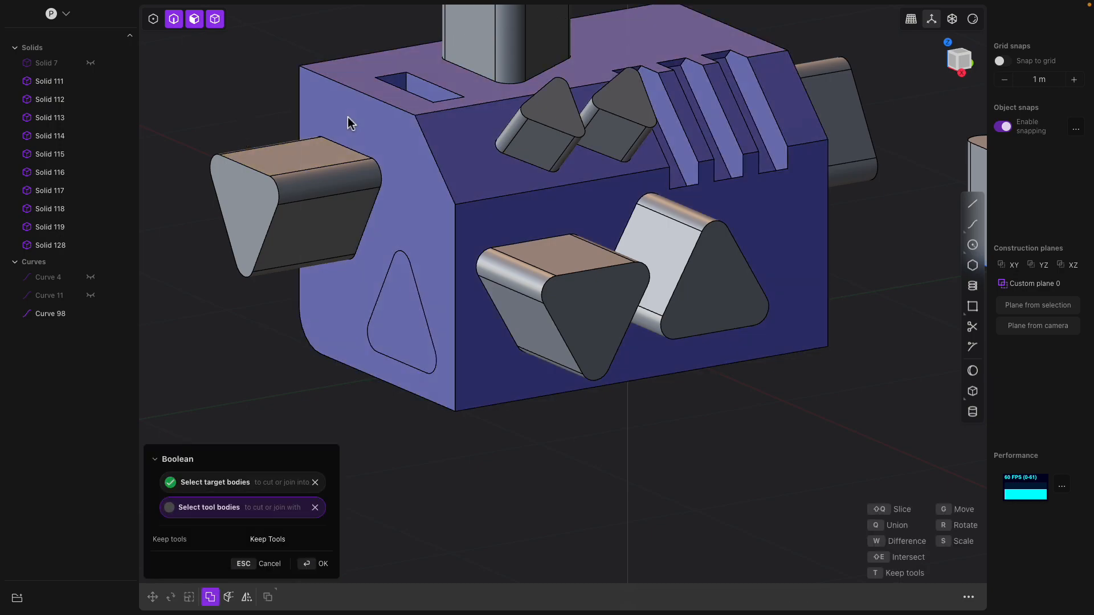
middle_drag(324, 121, 297, 121)
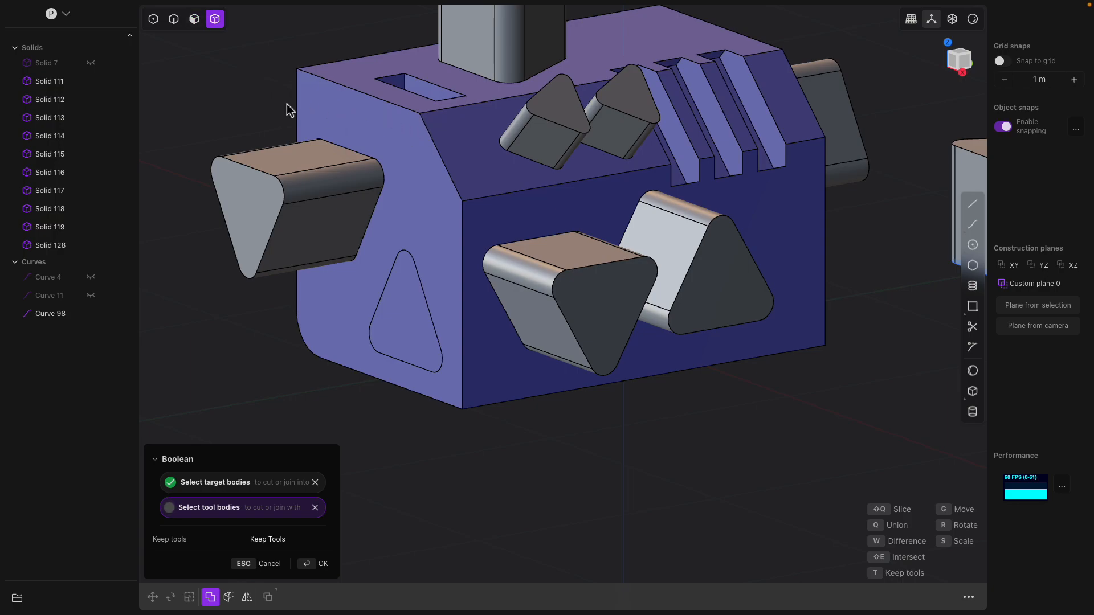
key(Escape)
Move the inverted prism on the end face slightly along the Y axis toward the main body.
click(306, 221)
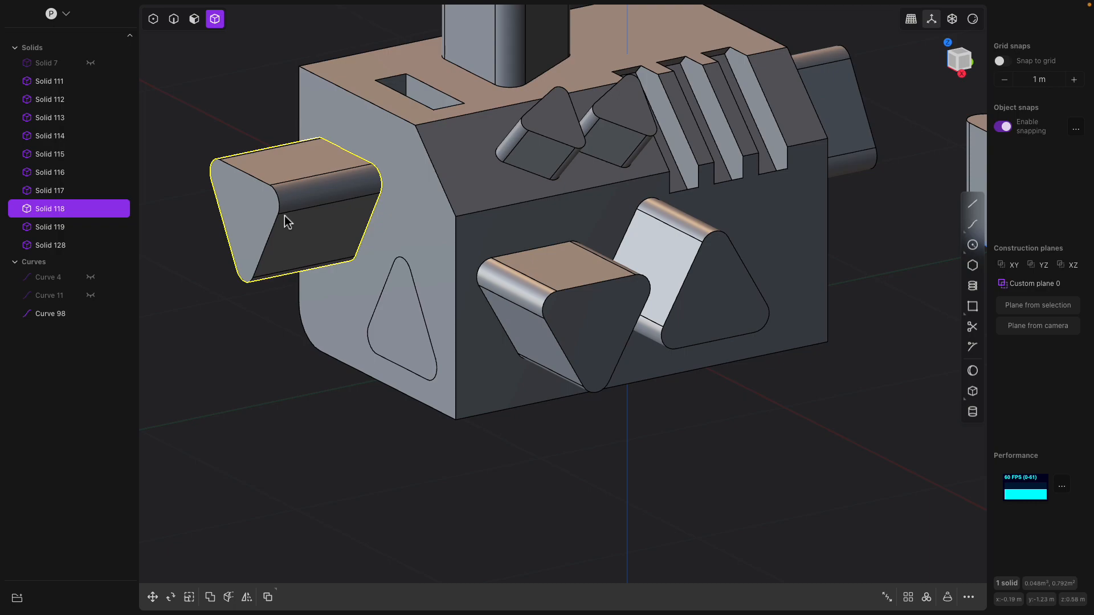
key(g)
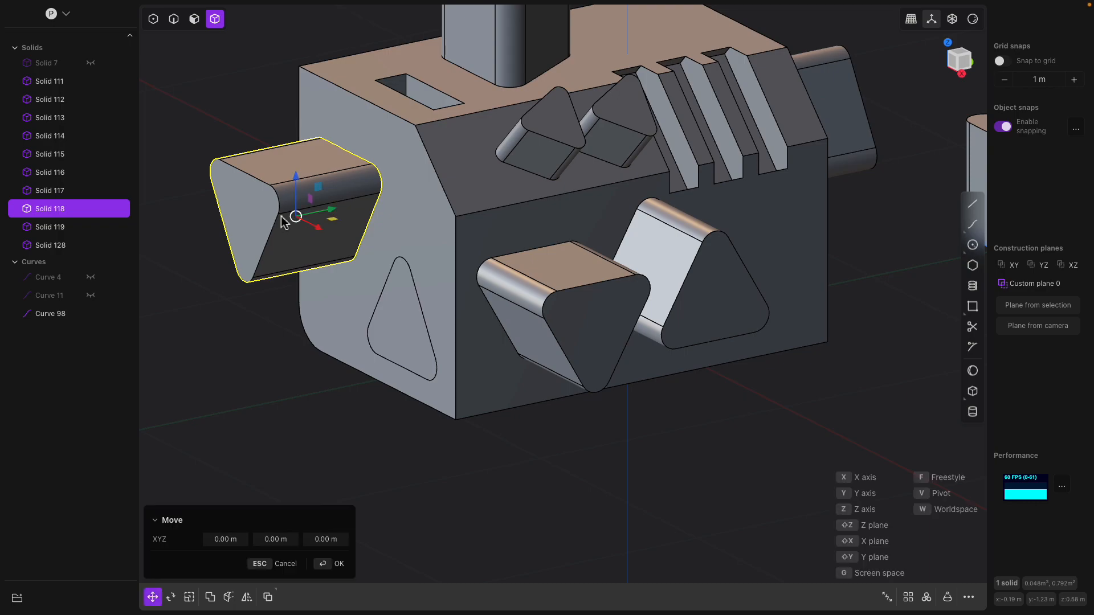
drag(334, 210, 344, 212)
key(Return)
click(556, 298)
middle_drag(570, 306, 615, 311)
key(Escape)
click(608, 315)
key(f)
key(Escape)
key(Escape)
Move the inverted prism on the long front face about -0.027 m along X into the main body.
click(618, 304)
key(g)
drag(655, 334, 650, 337)
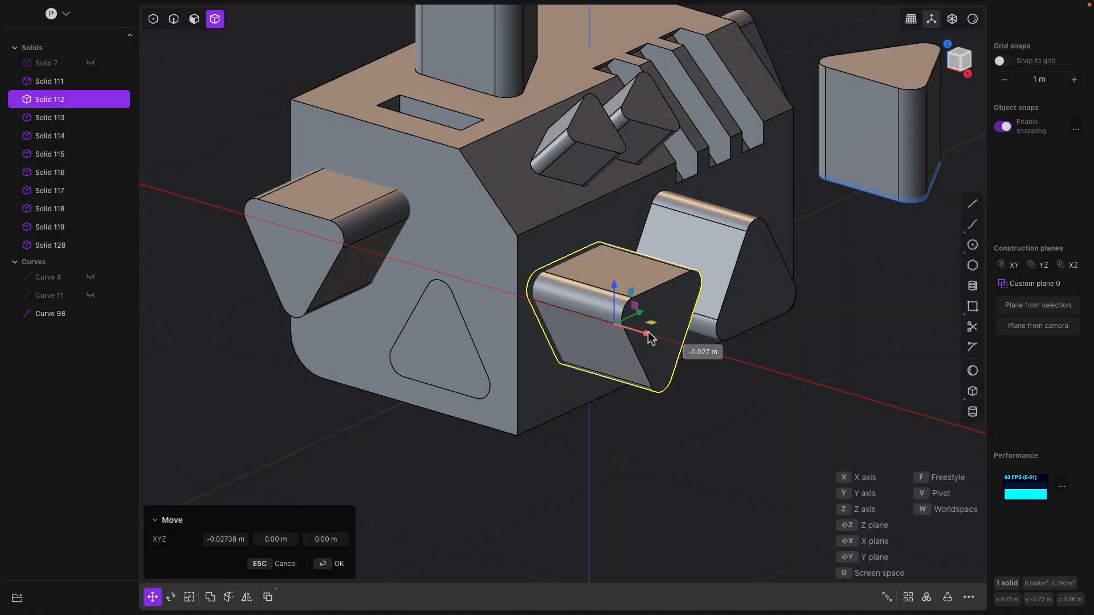
key(Return)
Move the upright prism on the long front face about -0.04 m along X into the main body.
click(729, 273)
key(g)
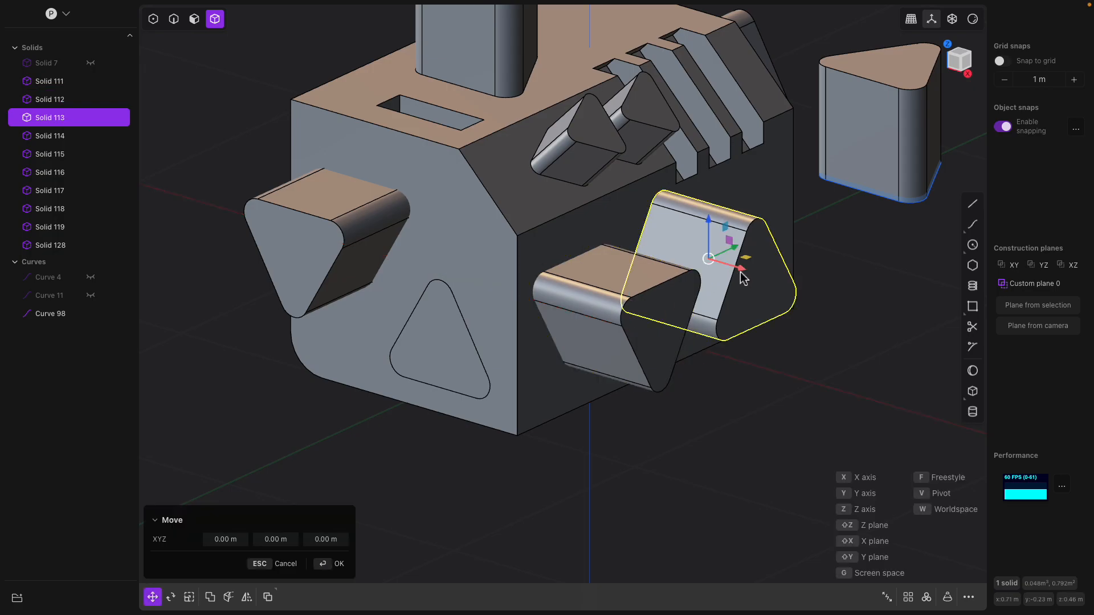
drag(740, 273, 733, 274)
key(Return)
middle_drag(830, 275, 808, 247)
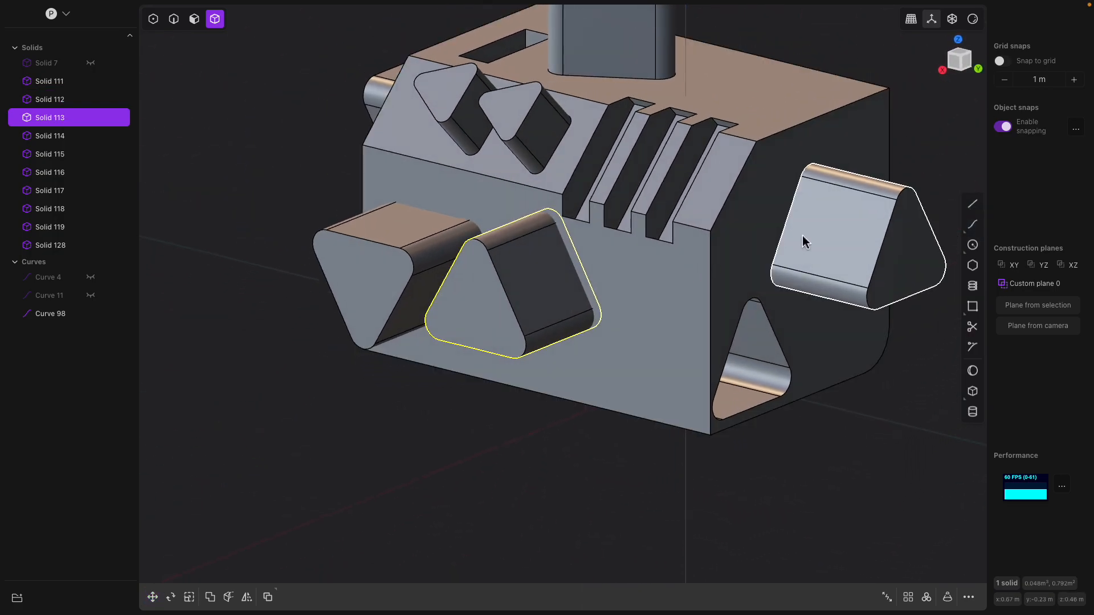
Move the prism on the other end face about -0.035 m along the Y axis into the main body.
click(825, 250)
key(g)
drag(889, 242, 880, 239)
middle_drag(837, 235, 724, 260)
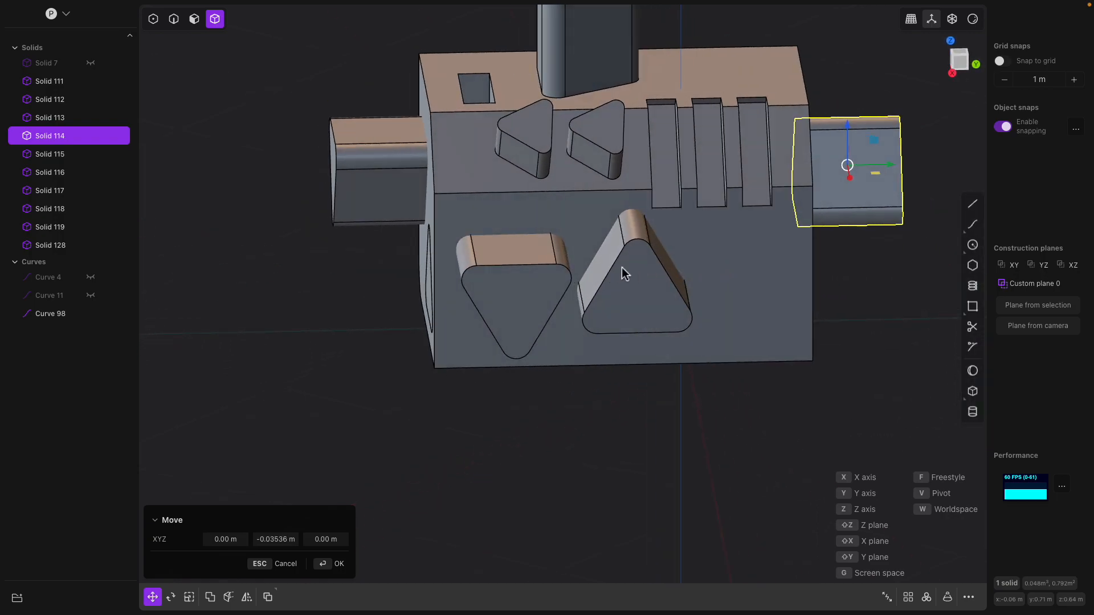
key(Return)
Merge the main body with the four prisms on its long front face and two end faces using a Boolean Union.
click(634, 285)
click(525, 288)
middle_drag(525, 287, 459, 217)
click(366, 188)
click(489, 219)
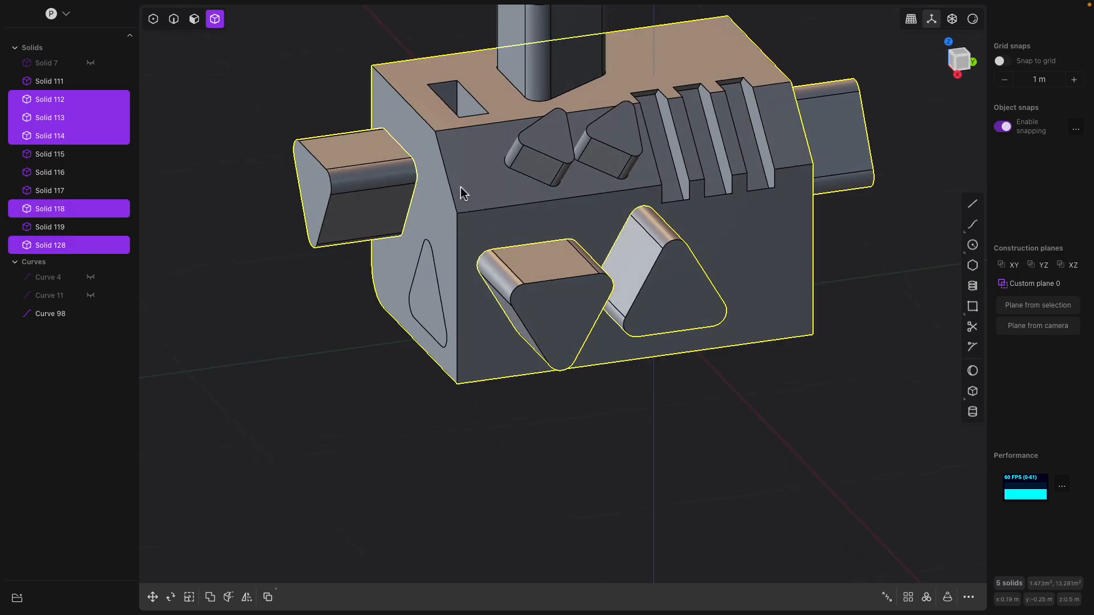
mouse_move(590, 216)
middle_down()
mouse_move(563, 204)
mouse_move(596, 203)
middle_up()
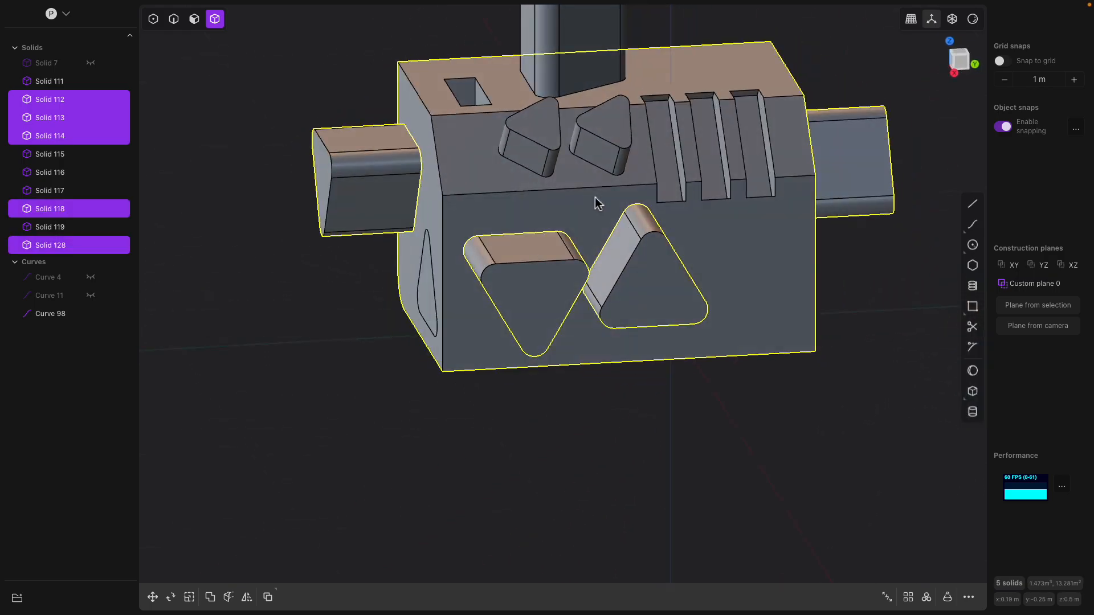
key(shift+d)
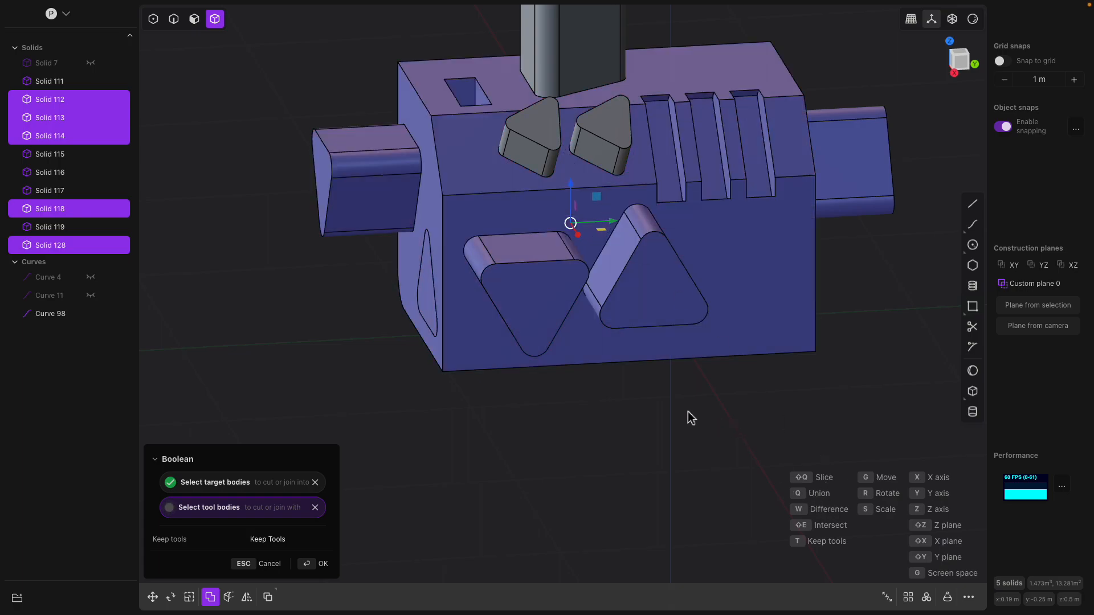
key(Return)
middle_drag(684, 413, 664, 354)
key(Escape)
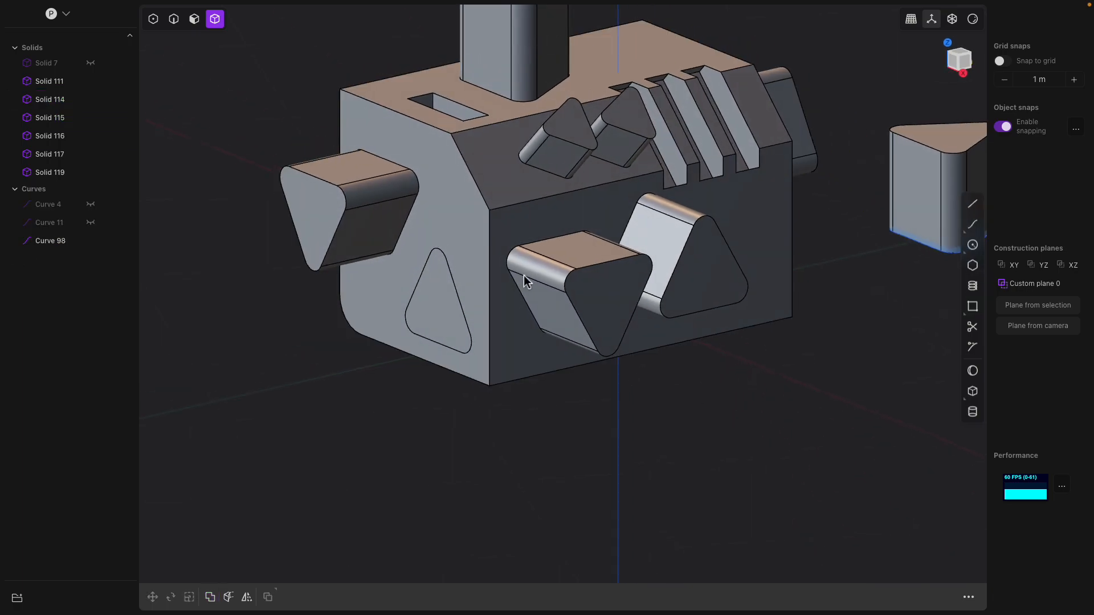
Hide the loose original prism standing apart from the main body, together with its base curve.
shift+middle_drag(524, 276, 444, 314)
scroll(425, 317, down, 2)
click(786, 244)
middle_drag(786, 243, 733, 266)
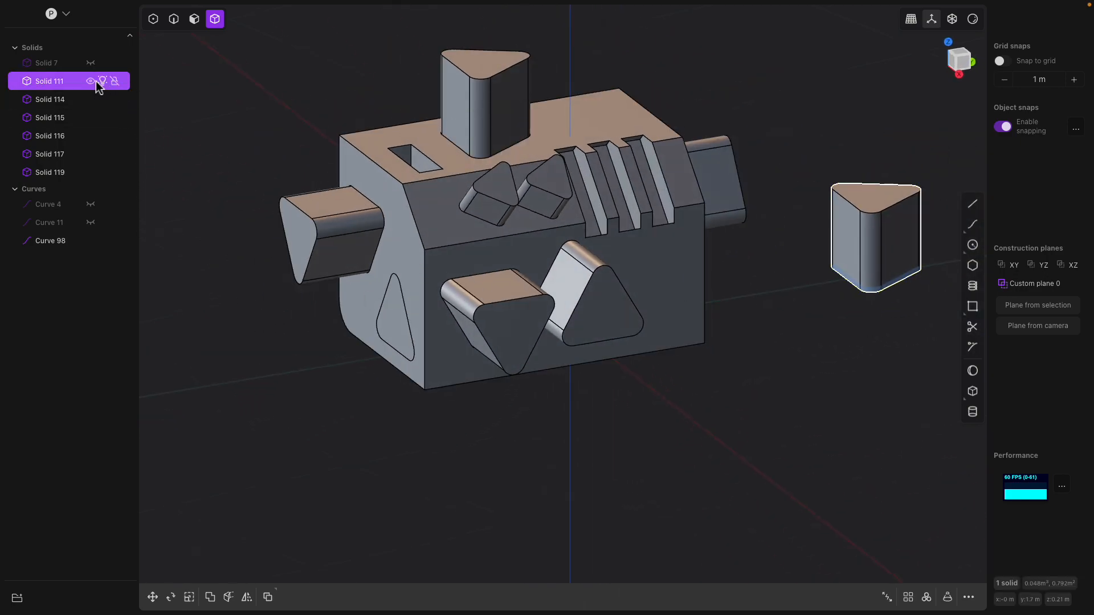
click(100, 81)
mouse_move(617, 323)
middle_down()
mouse_move(535, 329)
mouse_move(606, 327)
middle_up()
mouse_move(535, 297)
middle_down()
mouse_move(578, 305)
mouse_move(528, 301)
middle_up()
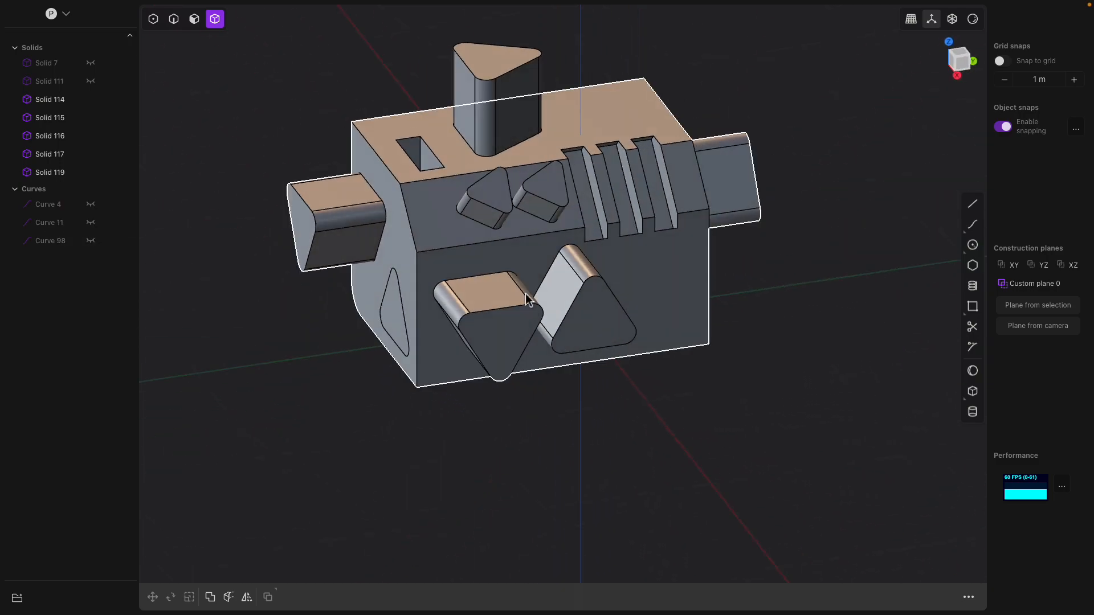
scroll(527, 301, up, 1)
click(489, 182)
middle_drag(513, 183, 612, 147)
shift+click(558, 174)
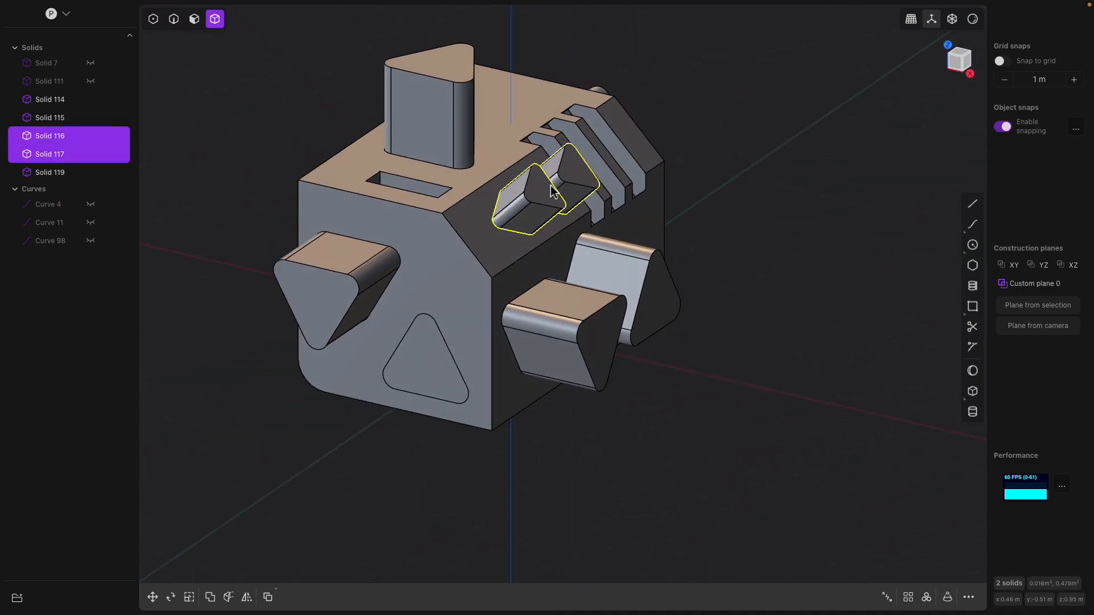
middle_drag(547, 197, 588, 215)
key(g)
scroll(589, 216, up, 3)
middle_drag(555, 162, 555, 219)
scroll(507, 172, up, 4)
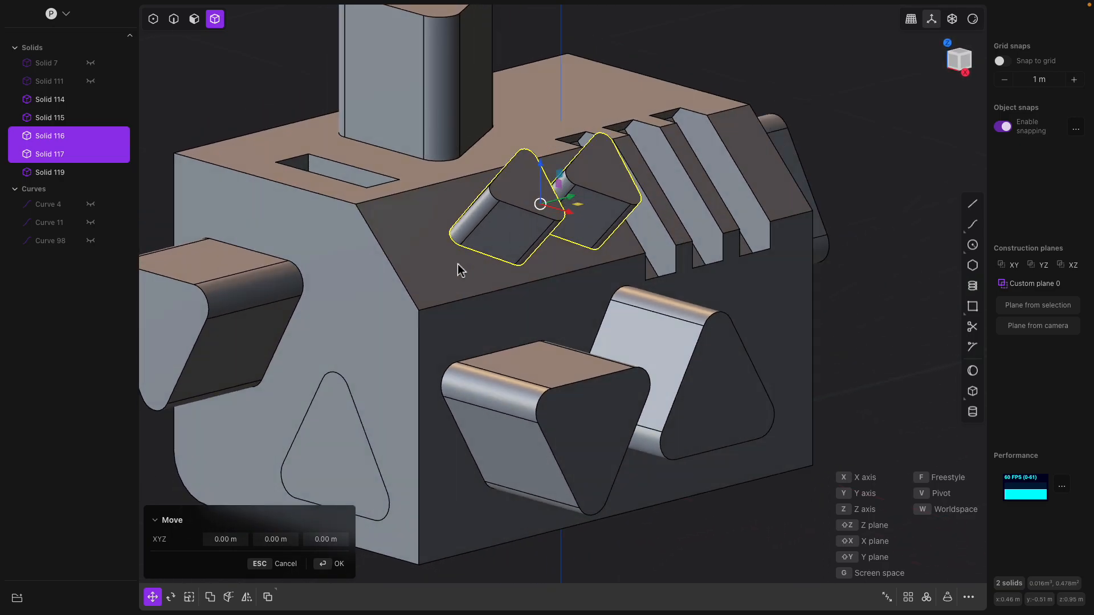
scroll(457, 265, down, 3)
key(Escape)
middle_drag(457, 264, 443, 272)
click(413, 274)
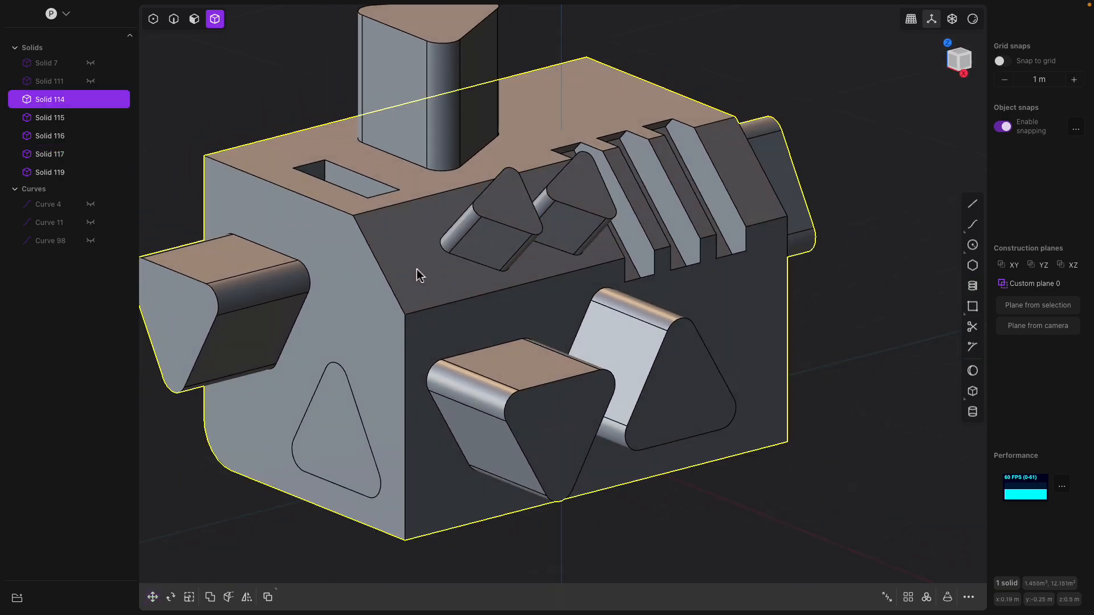
key(Escape)
scroll(420, 275, down, 3)
click(420, 275)
Allow face selection and set a temporary construction plane on the sloped chamfer face.
click(194, 19)
click(439, 259)
key(o)
mouse_move(440, 254)
middle_down()
mouse_move(382, 260)
mouse_move(418, 254)
middle_up()
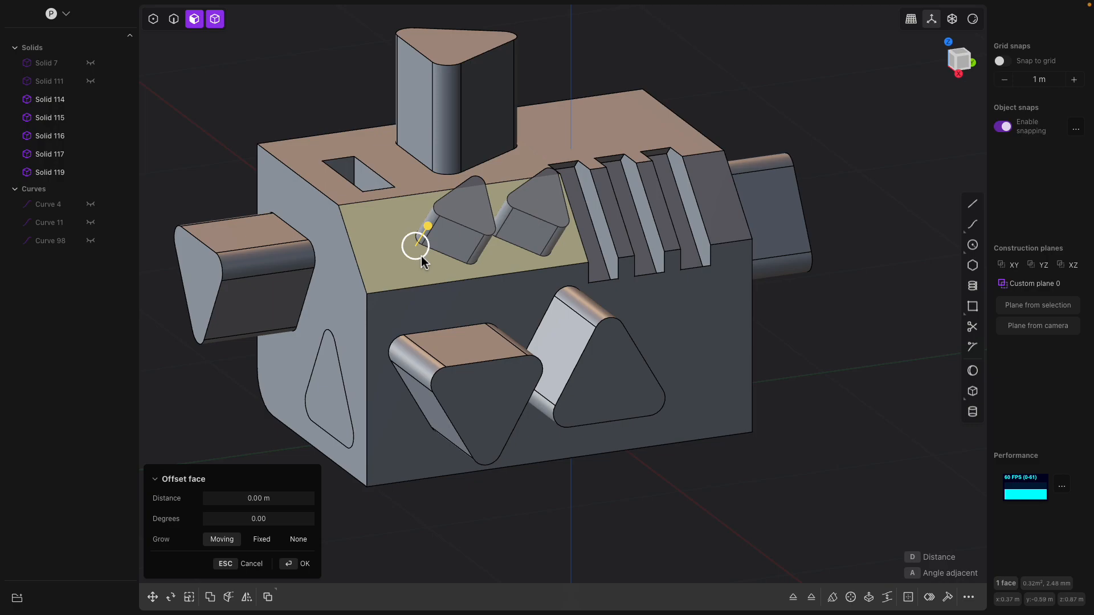
middle_drag(425, 262, 605, 244)
Sink the two small prisms about -0.052 m along the chamfer's normal, and dismiss the temporary construction plane.
click(565, 215)
shift+click(484, 233)
key(g)
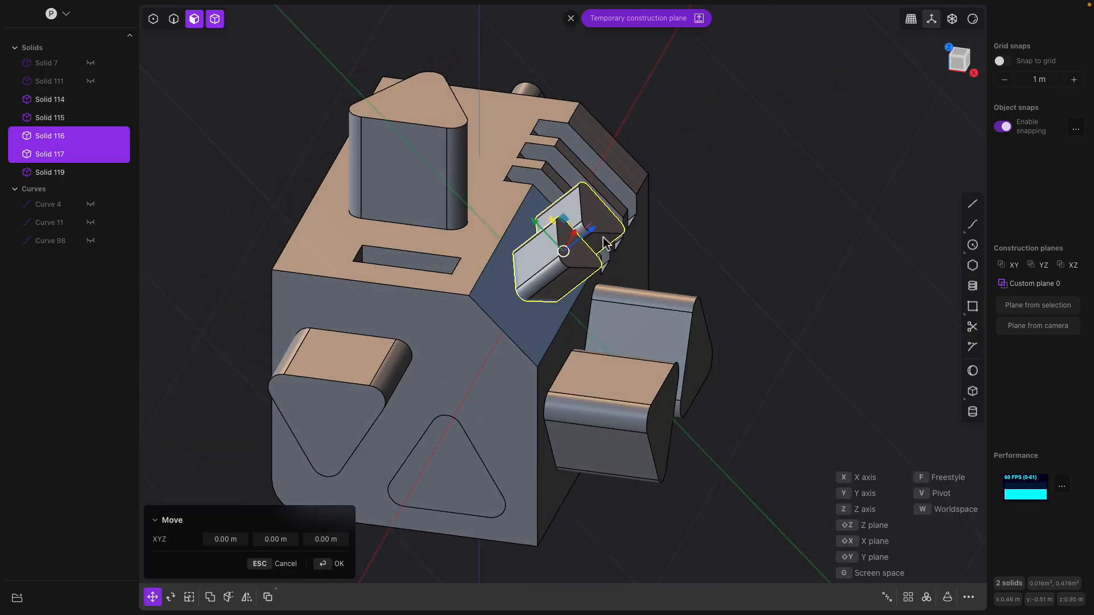
drag(594, 235, 589, 248)
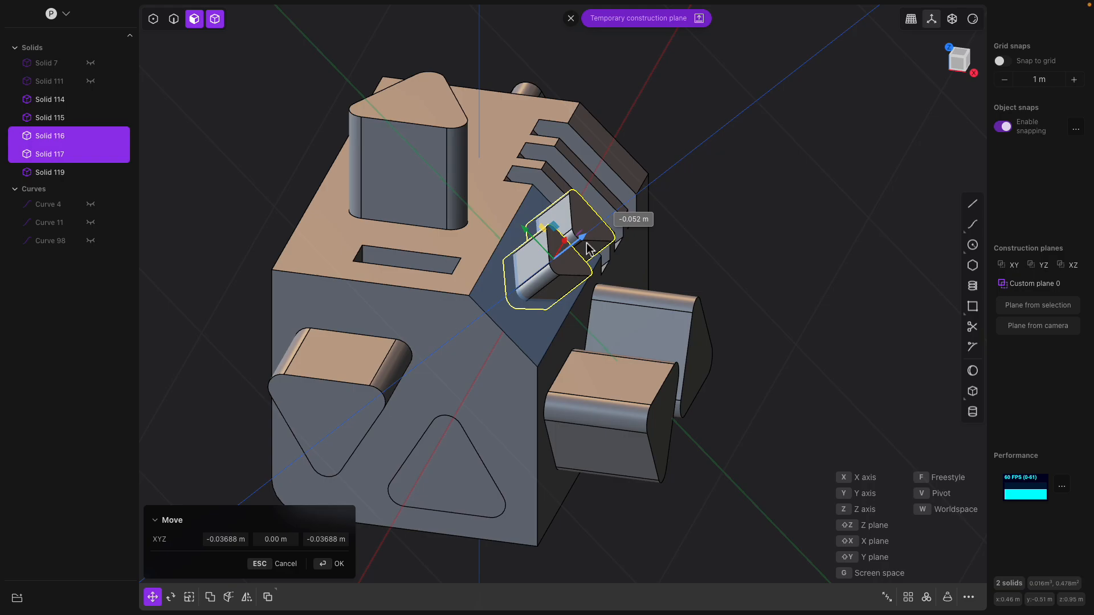
key(Return)
middle_drag(724, 185, 610, 192)
click(779, 129)
middle_drag(778, 129, 739, 134)
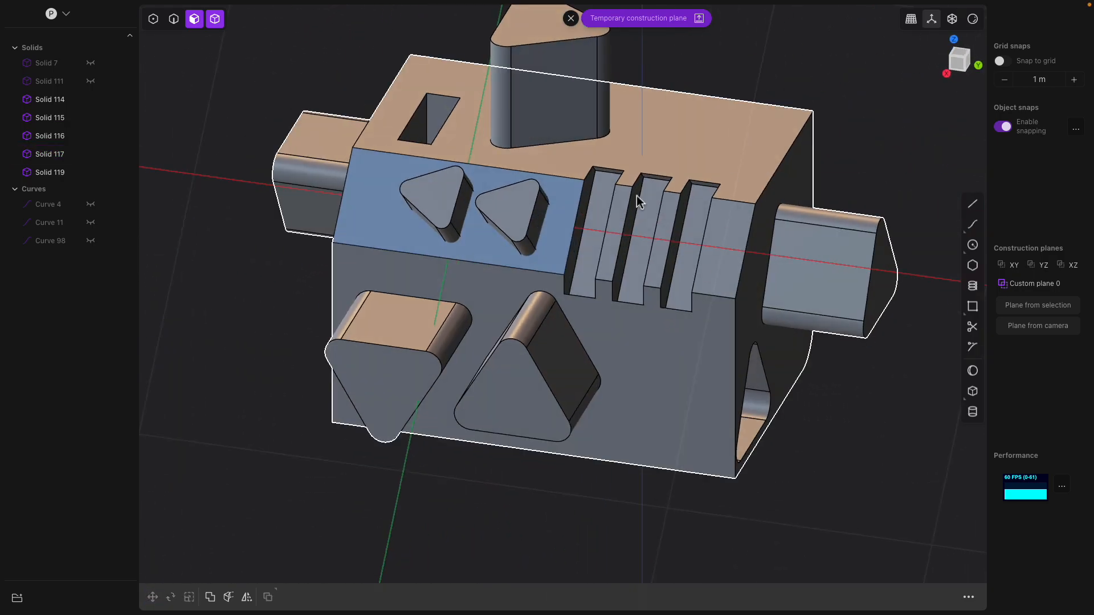
click(570, 18)
middle_drag(513, 228, 461, 259)
click(463, 258)
click(524, 217)
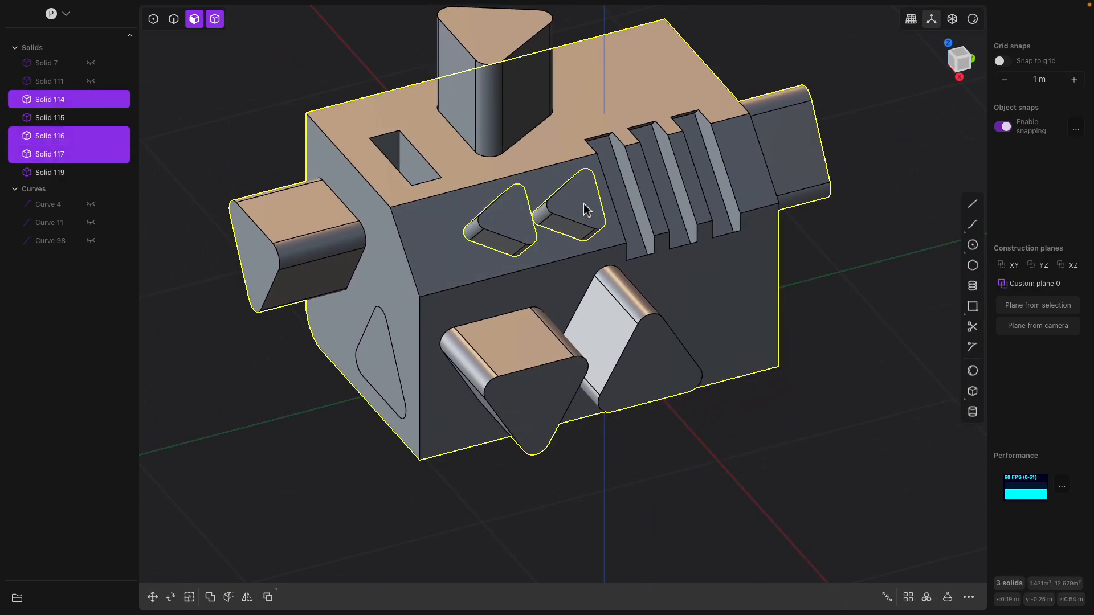
key(shift+b)
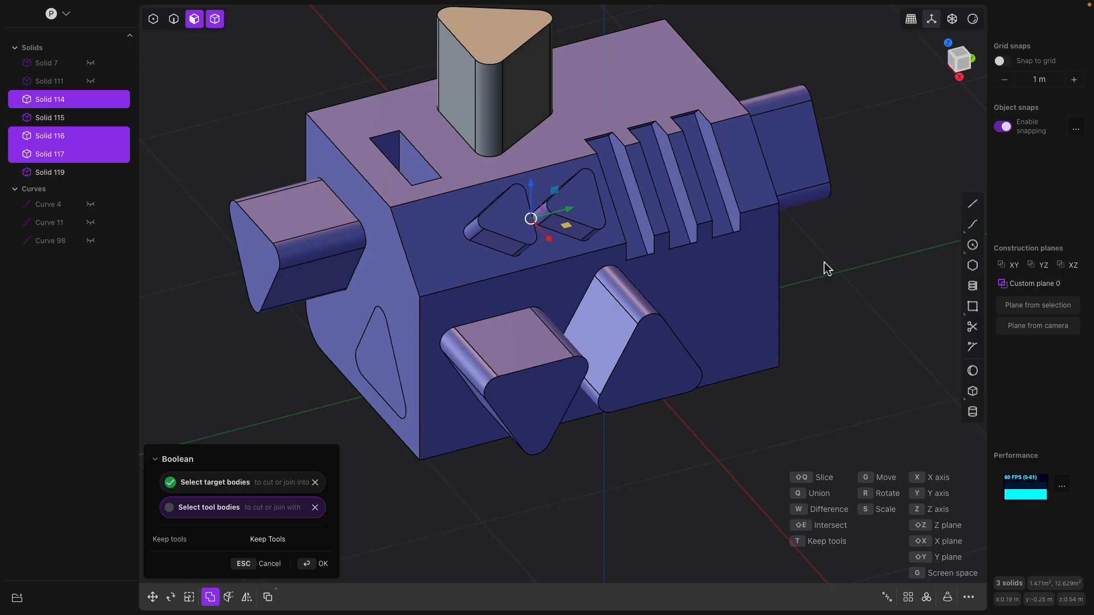
key(w)
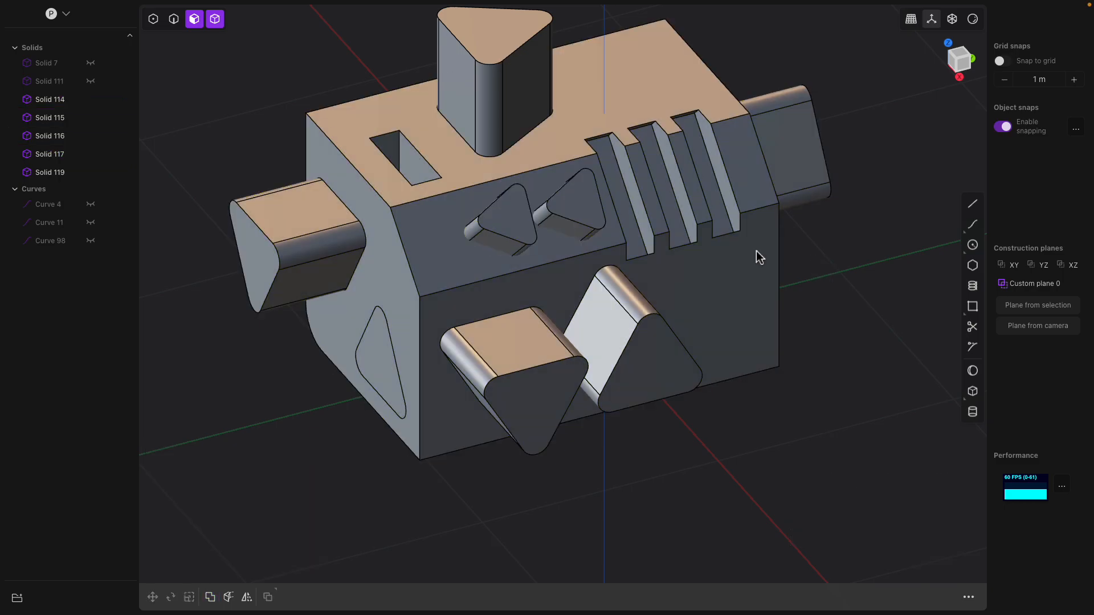
Cut the two small prisms out of the main body's chamfer with a Boolean Difference.
scroll(447, 274, up, 2)
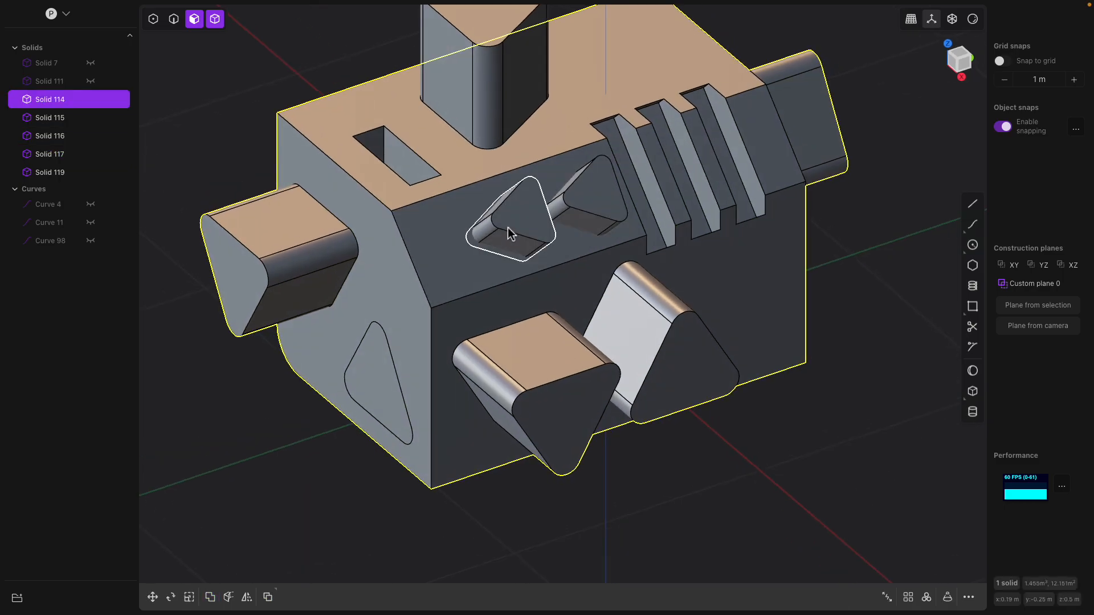
click(507, 227)
key(shift+b)
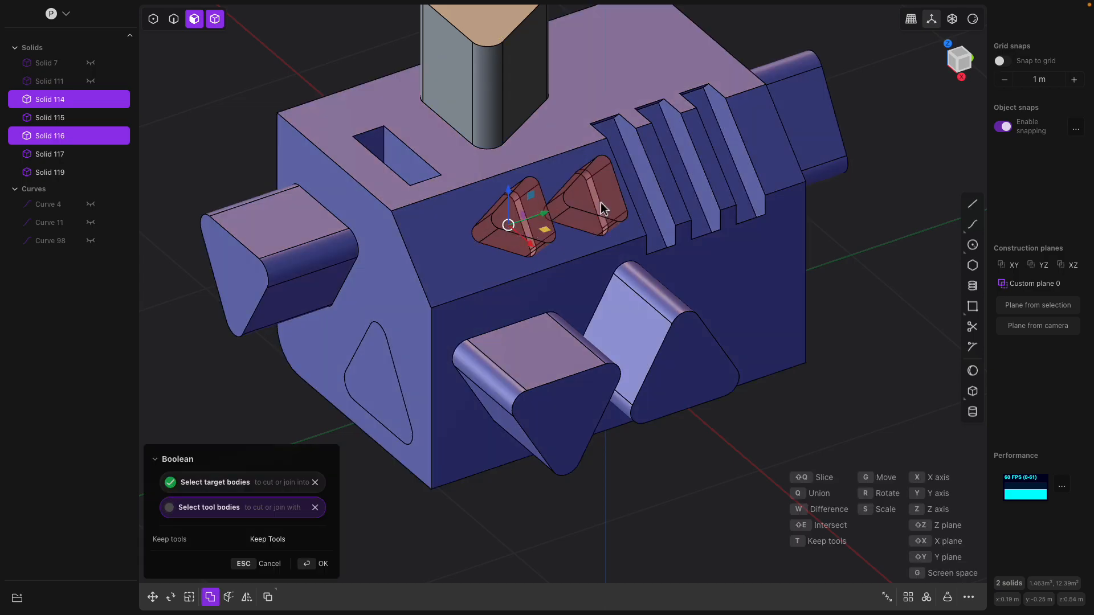
key(Return)
Allow edge selection and chamfer the rim of the triangular pocket farther from the slots with a distance of about -0.016 m.
middle_drag(828, 249, 787, 238)
scroll(713, 229, up, 2)
middle_drag(601, 208, 330, 122)
click(599, 177)
key(o)
scroll(619, 199, up, 2)
click(174, 19)
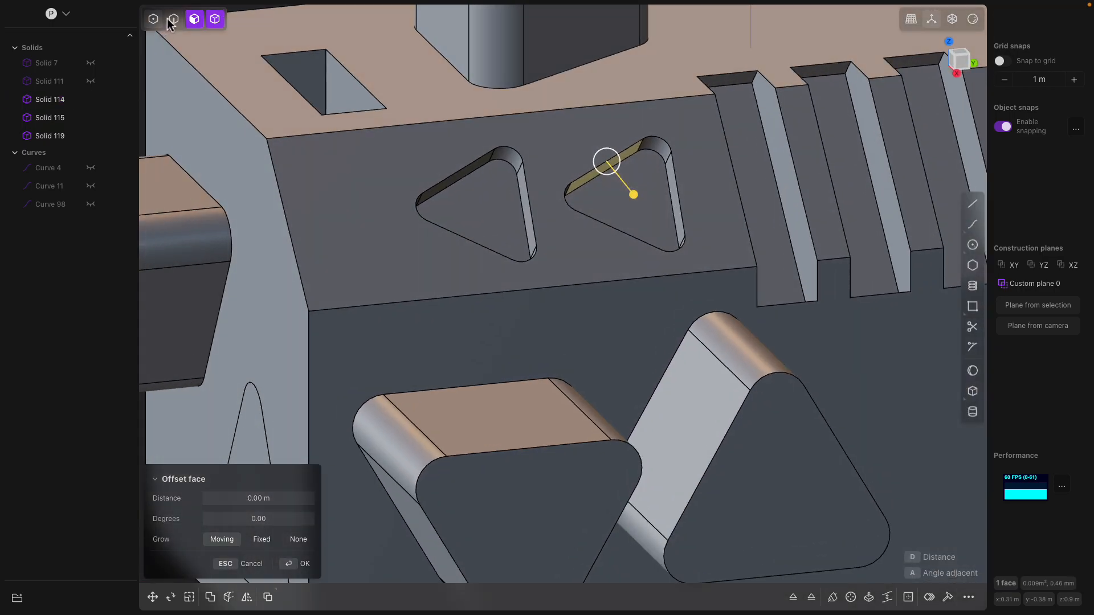
middle_drag(593, 181, 572, 188)
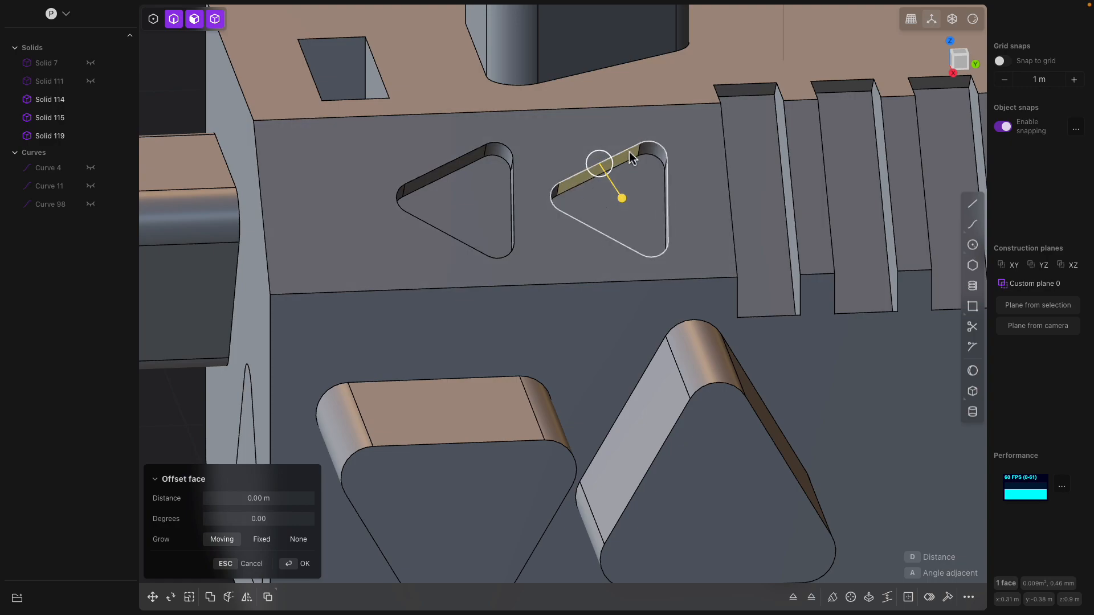
click(486, 151)
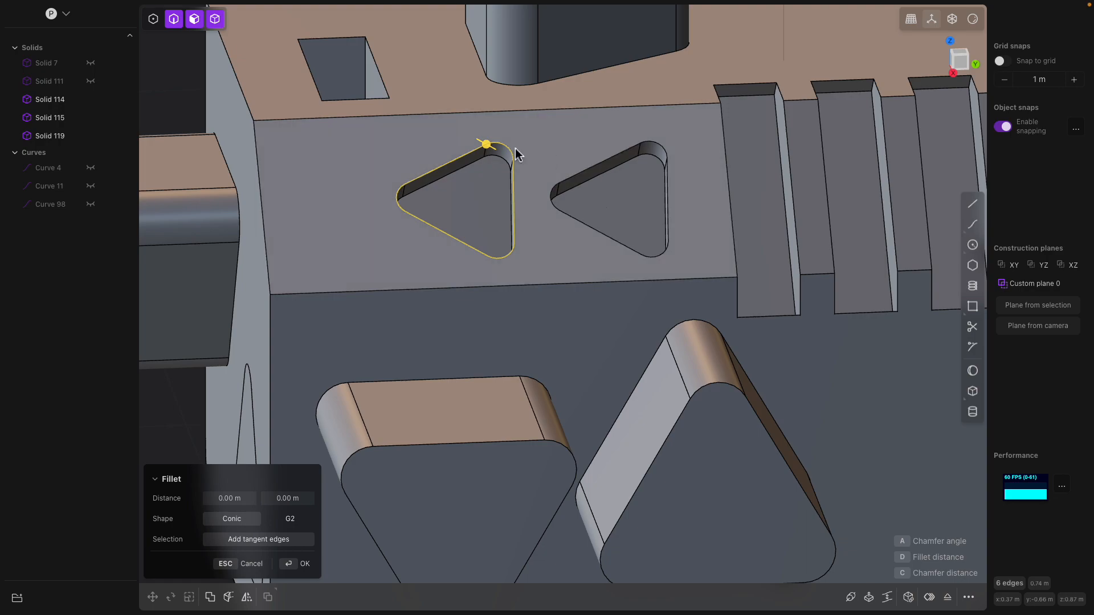
mouse_move(488, 146)
mouse_down()
mouse_move(497, 149)
mouse_move(487, 146)
mouse_up()
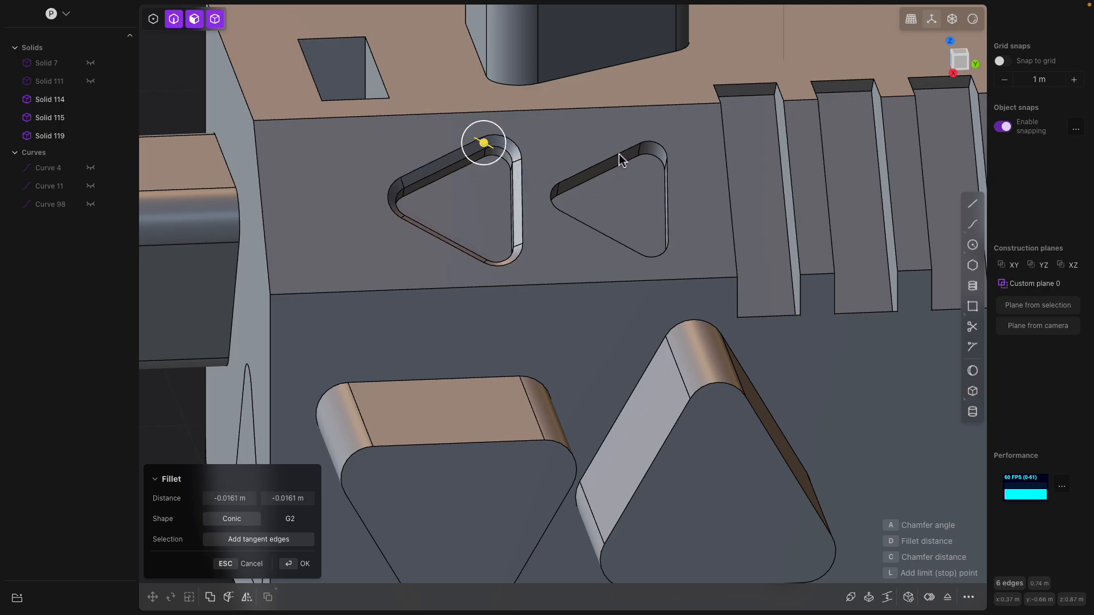
scroll(620, 153, up, 4)
key(Return)
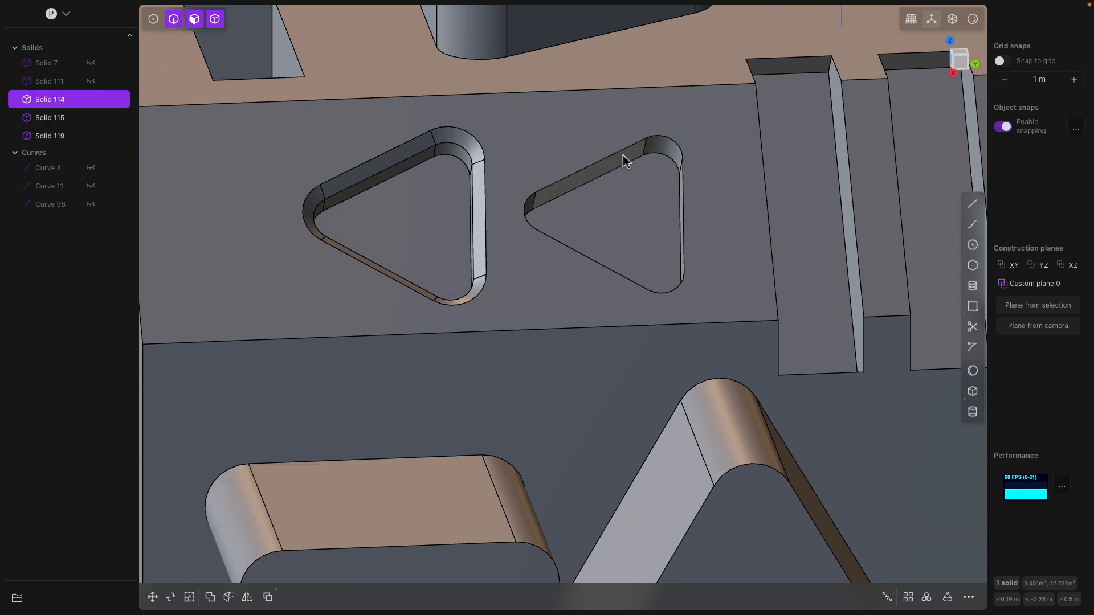
Chamfer the rim of the triangular pocket next to the slots with a distance of about -0.02 m.
double_click(622, 152)
key(b)
mouse_move(643, 144)
mouse_down()
mouse_move(658, 142)
mouse_move(644, 142)
mouse_up()
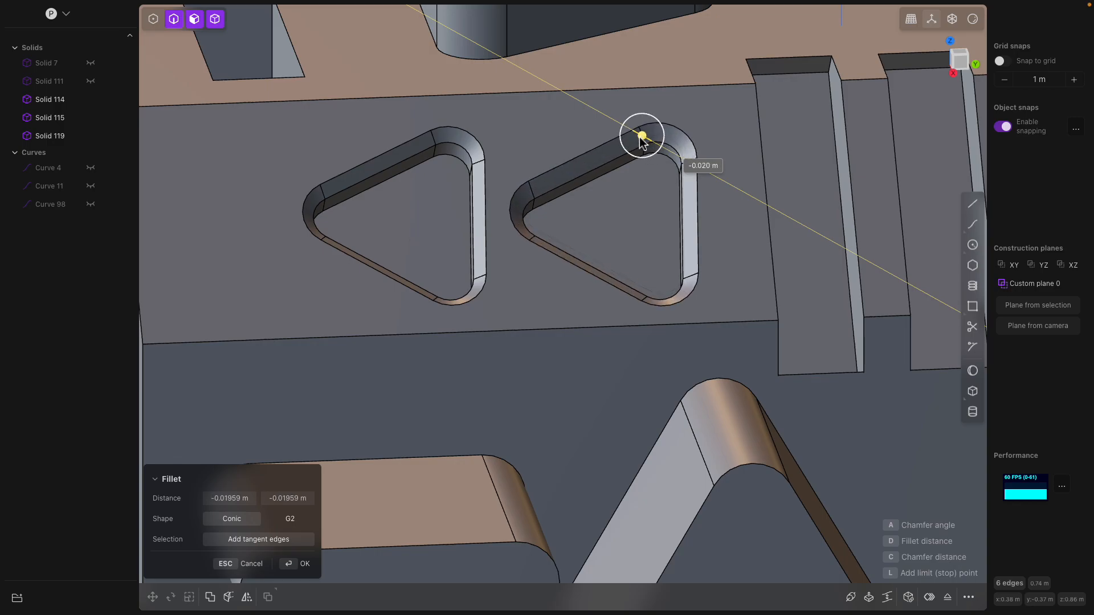
key(Return)
Try a fillet of about 0.031 m on the upper edge of the middle slot.
middle_drag(567, 135, 551, 181)
scroll(580, 205, up, 3)
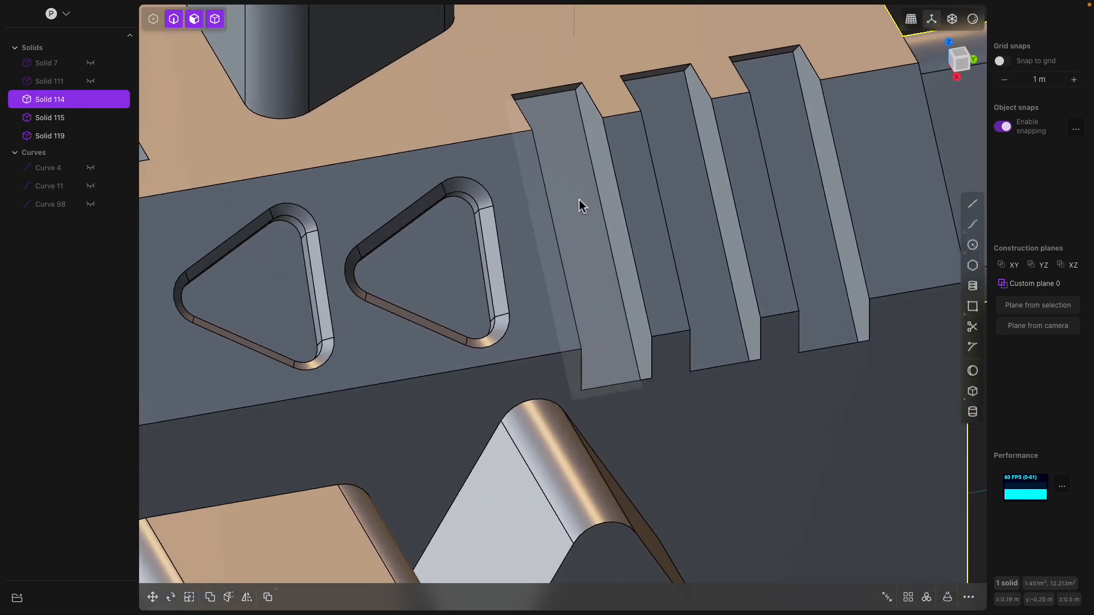
click(557, 93)
key(f)
key(KP_7)
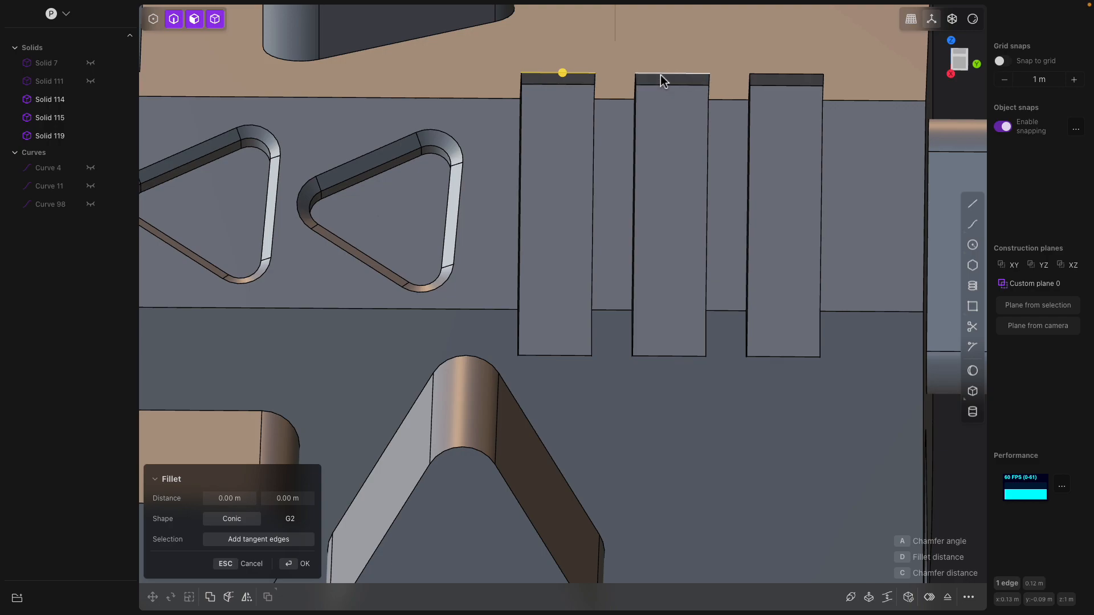
shift+click(764, 75)
middle_drag(764, 91, 794, 79)
click(662, 60)
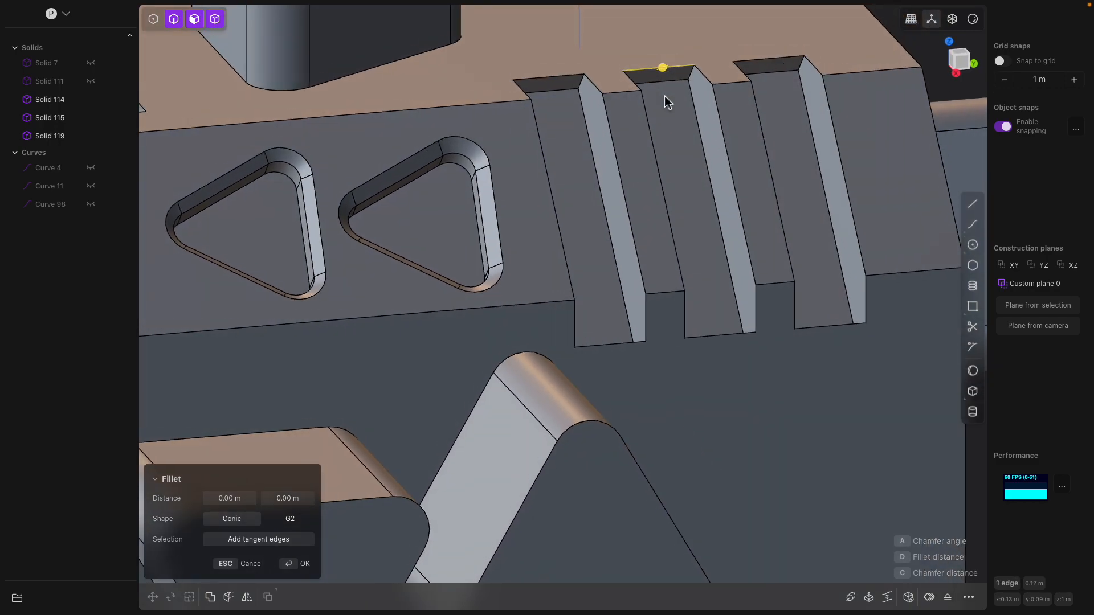
shift+middle_drag(666, 90, 642, 129)
scroll(642, 129, up, 1)
drag(644, 117, 654, 128)
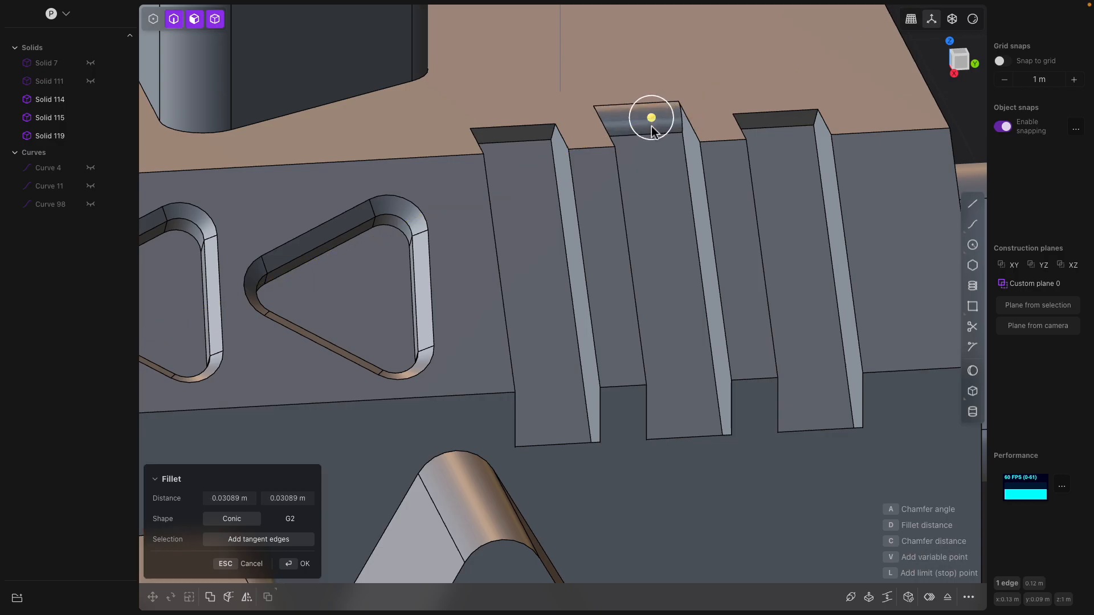
key(Escape)
middle_drag(630, 146, 576, 152)
key(KP_7)
scroll(617, 153, up, 2)
middle_drag(596, 273, 546, 198)
click(526, 154)
key(f)
click(535, 182)
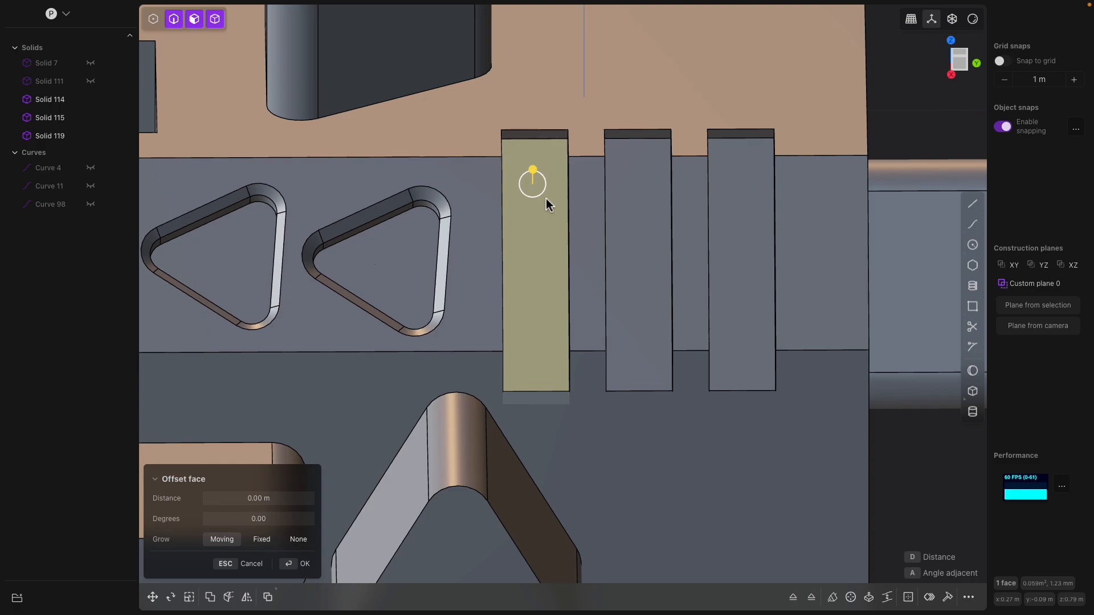
key(f)
middle_drag(548, 203, 508, 273)
drag(506, 272, 511, 273)
middle_drag(510, 273, 635, 198)
key(Escape)
click(605, 196)
key(b)
key(Escape)
Chamfer the edges around the floor faces of all three parallel slots.
click(524, 211)
shift+click(625, 213)
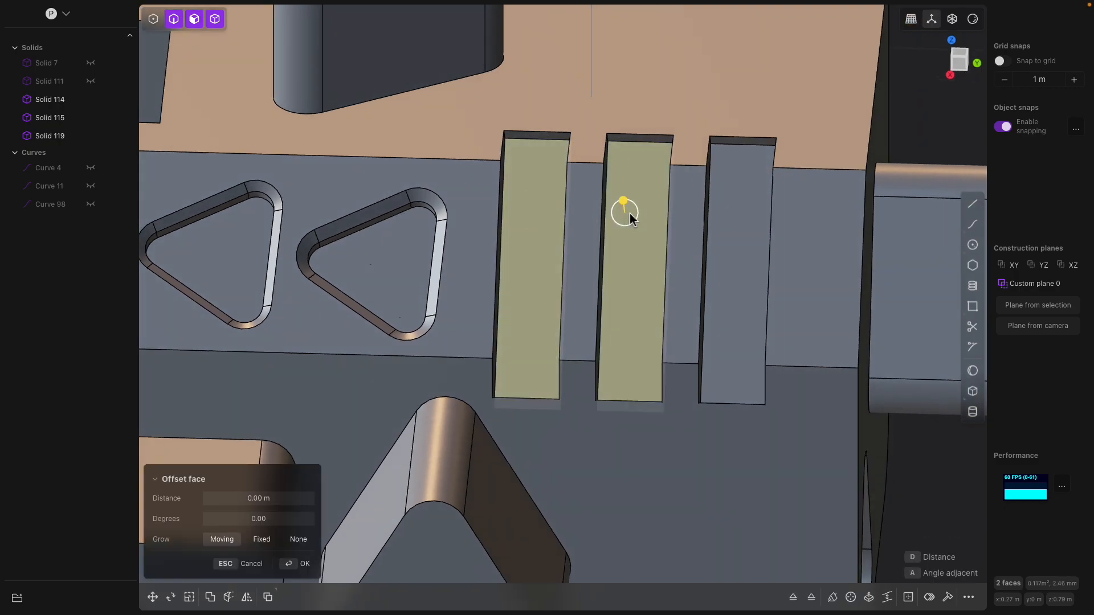
shift+click(737, 223)
middle_drag(737, 224, 642, 230)
key(b)
drag(692, 294, 686, 293)
key(Return)
Fillet the edges where the inverted prism meets the long front face by about 0.032 m.
scroll(694, 294, down, 3)
middle_drag(704, 293, 765, 263)
click(794, 139)
middle_drag(794, 139, 447, 288)
click(694, 323)
scroll(559, 301, up, 2)
click(536, 287)
key(b)
drag(443, 285, 448, 289)
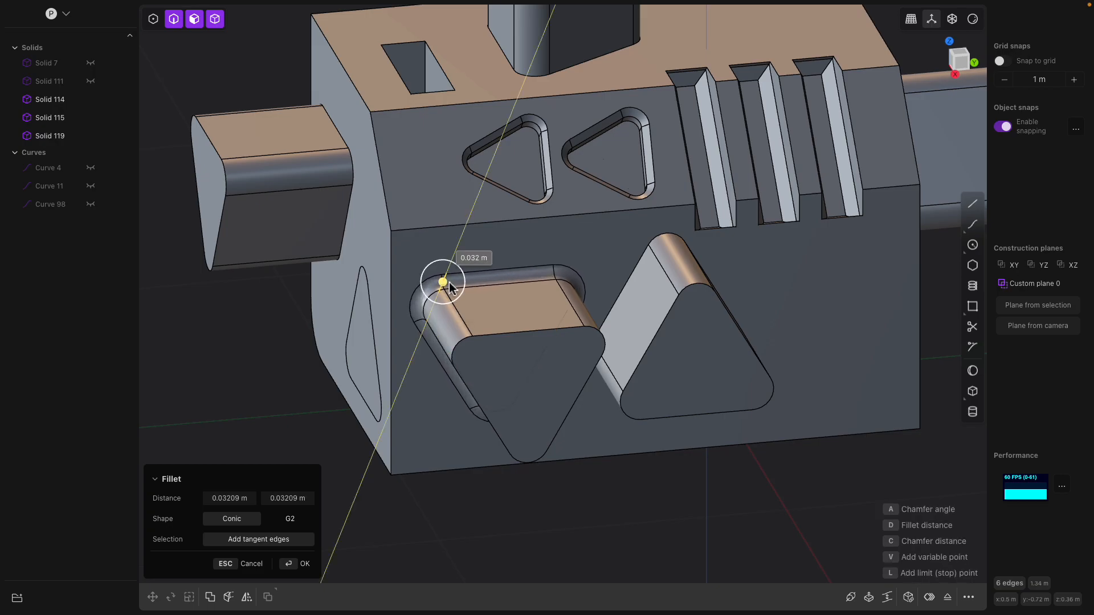
Extend the fillet to the edges where the second prism meets the long front face, with a distance of about 0.034 m.
middle_drag(449, 286, 586, 283)
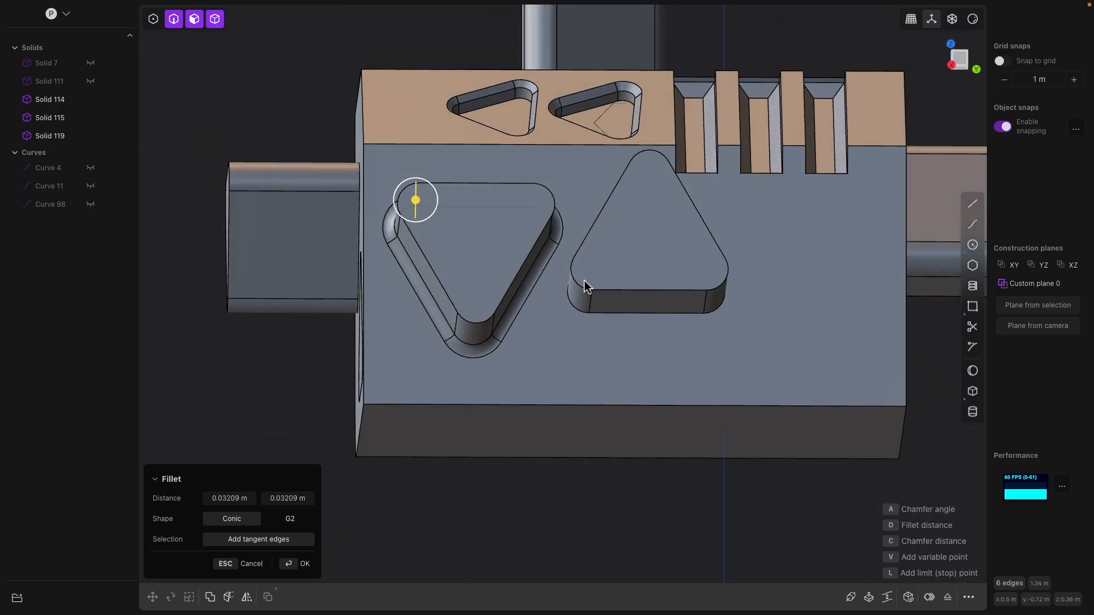
middle_drag(564, 319, 579, 302)
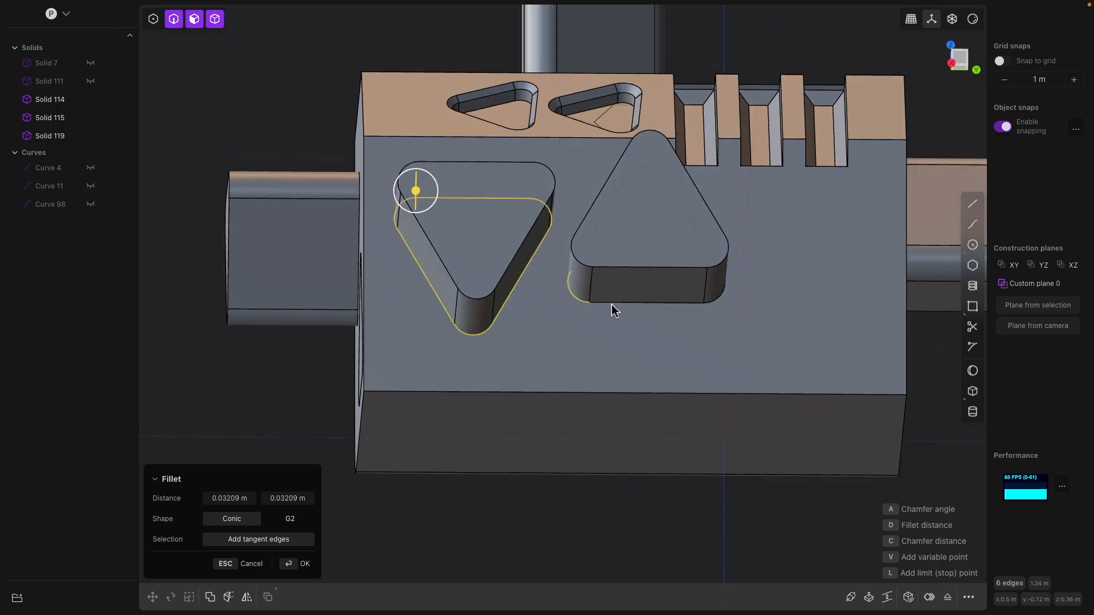
middle_drag(640, 310, 602, 303)
scroll(600, 289, down, 5)
scroll(596, 303, up, 5)
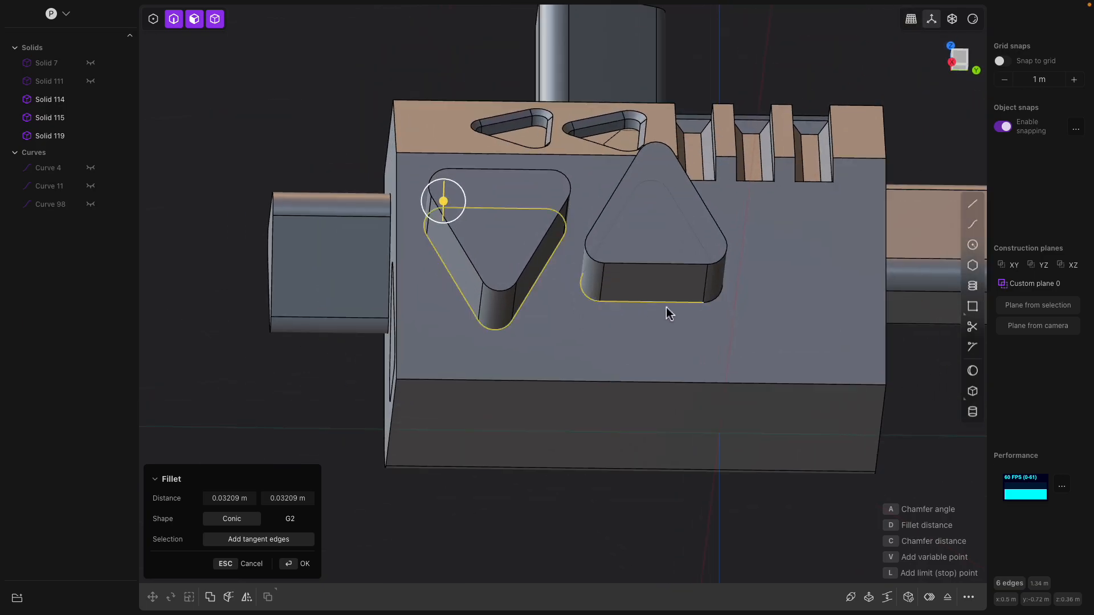
middle_drag(606, 238, 575, 278)
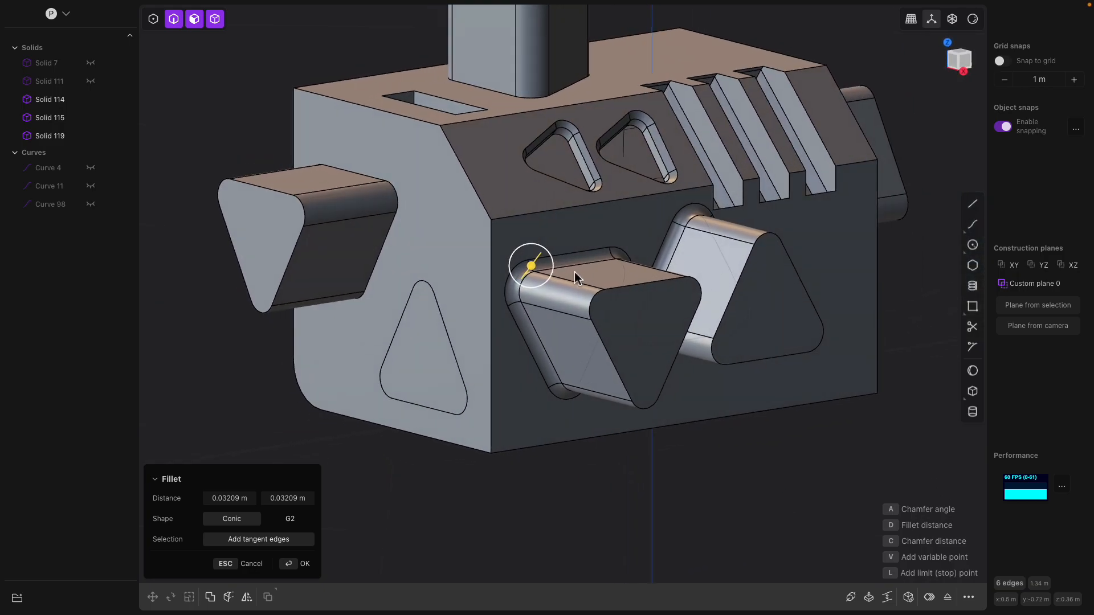
mouse_move(536, 268)
mouse_down()
mouse_move(520, 276)
mouse_move(537, 267)
mouse_up()
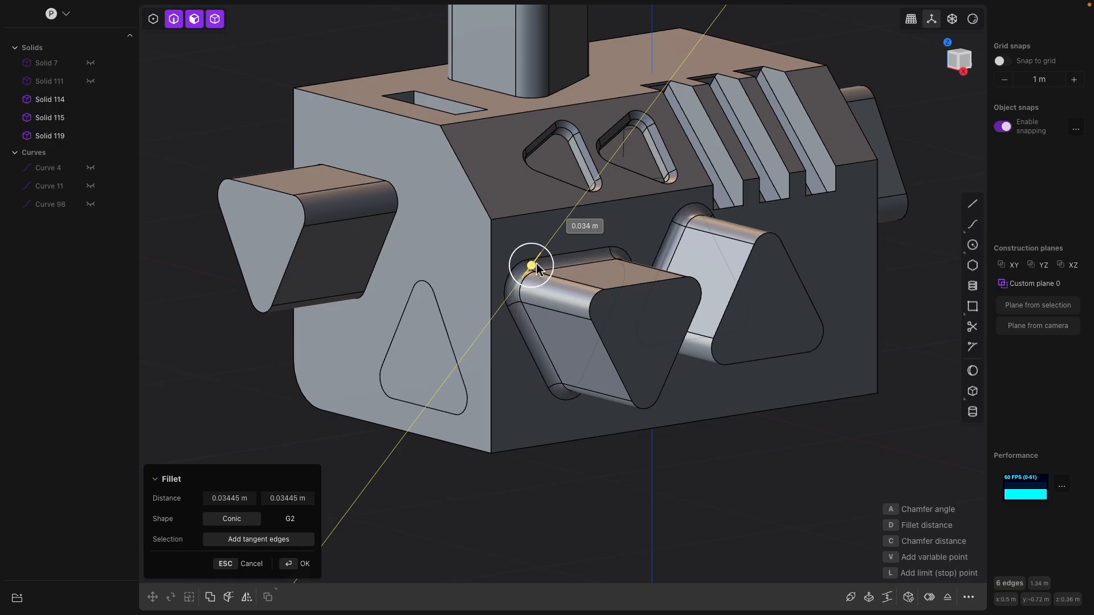
mouse_move(561, 254)
middle_down()
mouse_move(527, 227)
mouse_move(568, 264)
middle_up()
key(Return)
Offset the outlines inward on the end faces of both front prisms to form a triangular ring on each.
click(568, 332)
middle_drag(544, 337, 678, 320)
click(639, 320)
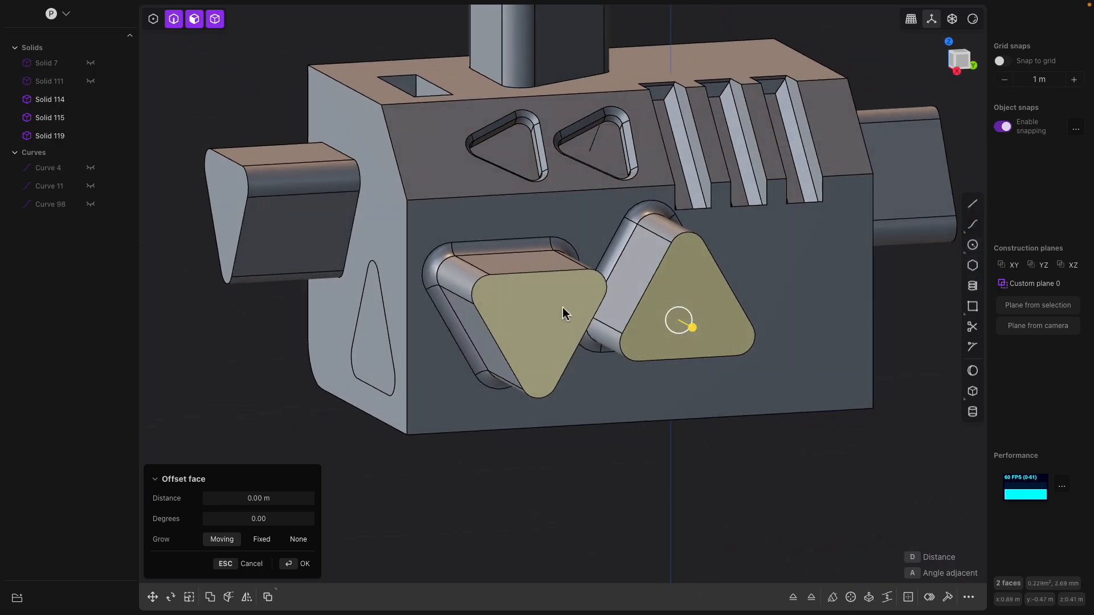
key(o)
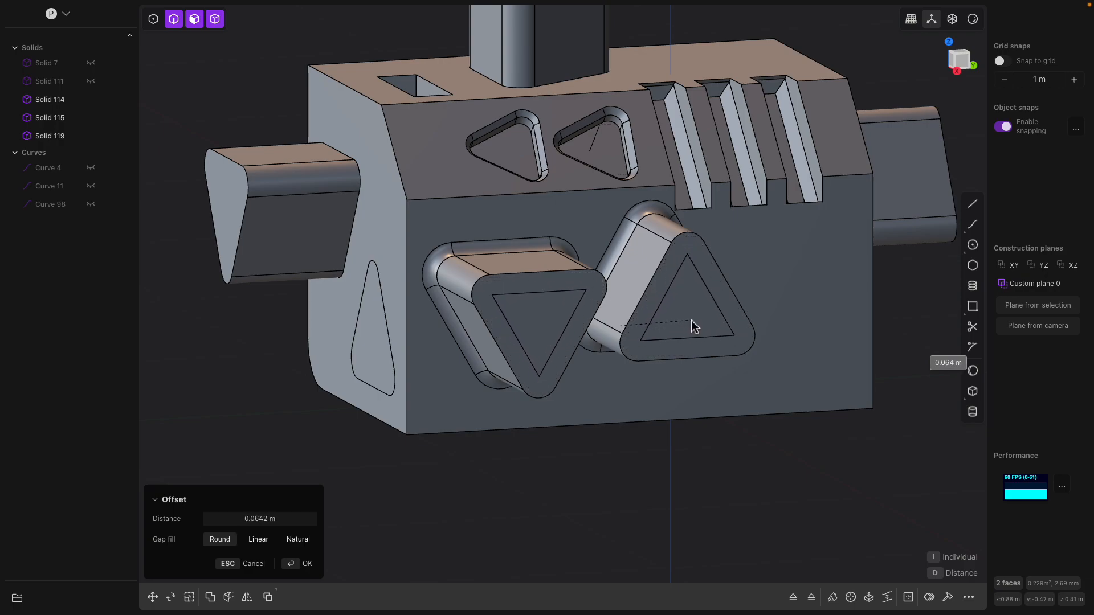
middle_drag(693, 330, 745, 331)
key(Return)
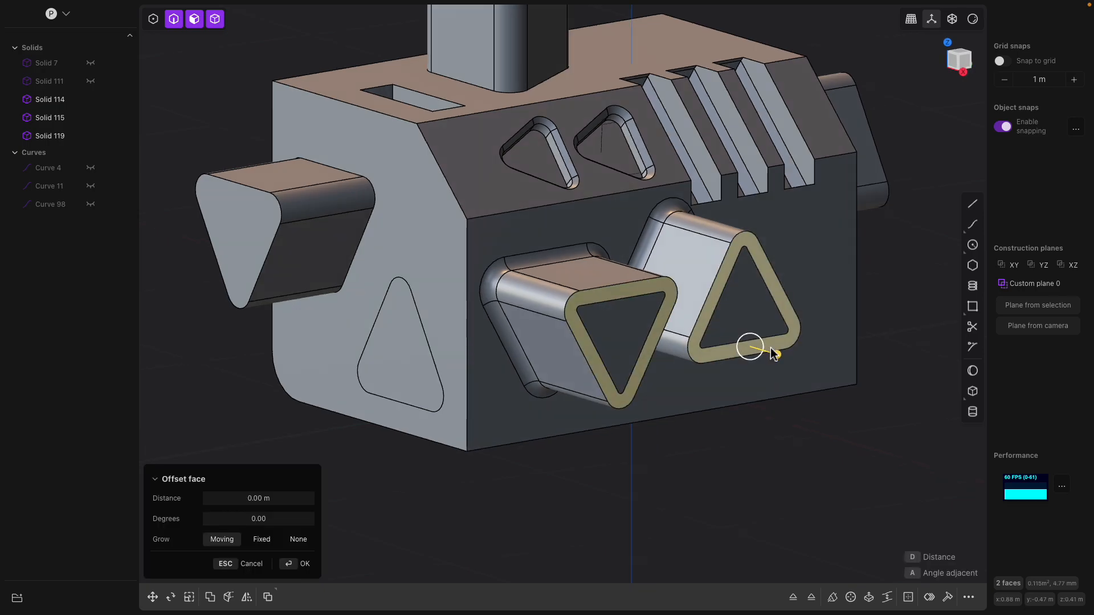
Offset the triangular ring faces of both front prisms outward by about 0.06 m, leaving recessed centers.
drag(778, 356, 789, 359)
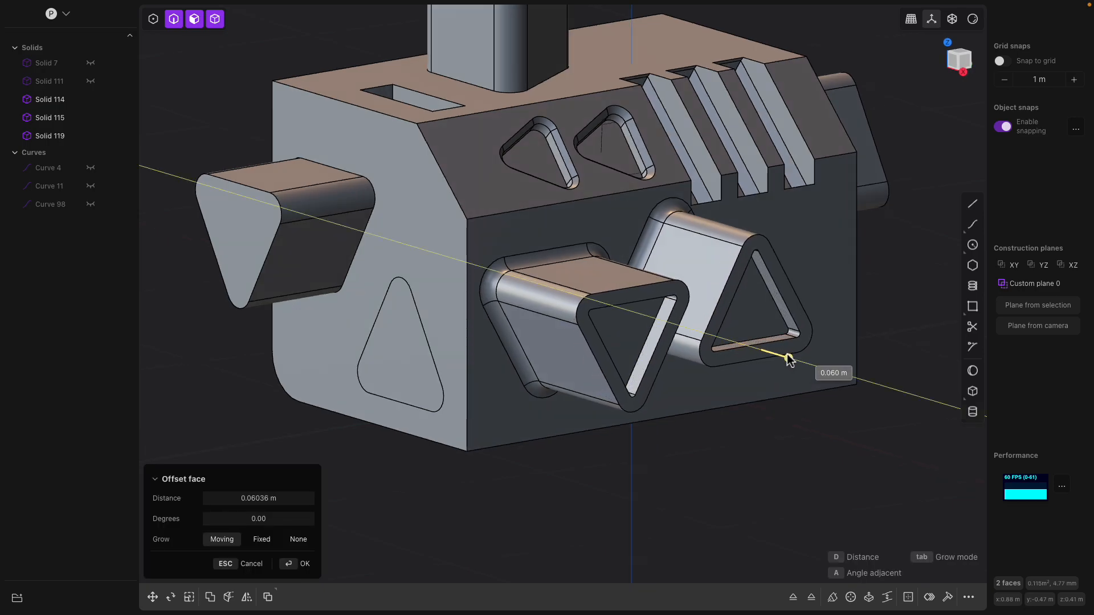
key(Return)
mouse_move(807, 393)
middle_down()
mouse_move(753, 377)
mouse_move(811, 392)
middle_up()
middle_drag(634, 349, 700, 346)
click(542, 359)
drag(700, 340, 664, 330)
middle_drag(664, 329, 443, 329)
key(Return)
Offset the main solid's end face beside the embedded triangle inward by about -0.038 m.
click(421, 214)
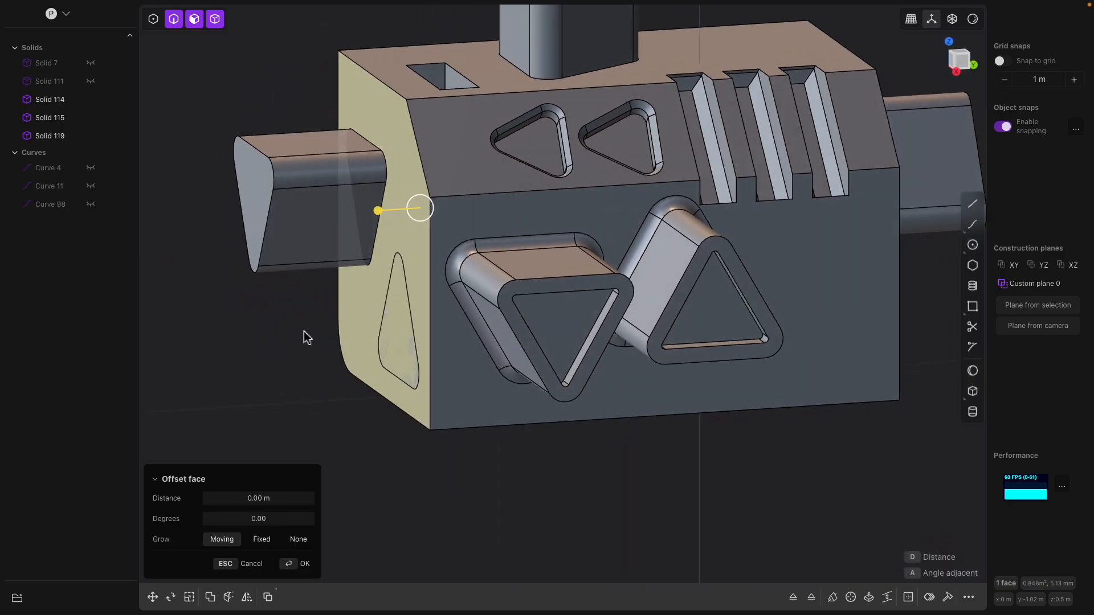
mouse_move(377, 214)
mouse_down()
mouse_move(655, 194)
mouse_move(436, 216)
mouse_move(376, 235)
mouse_up()
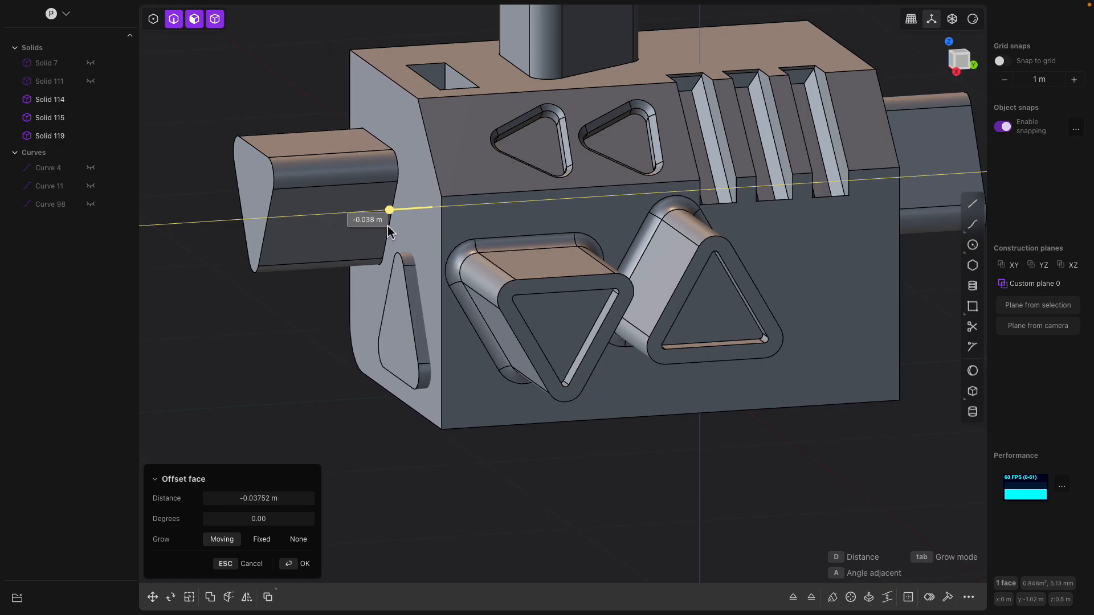
right_click(304, 356)
middle_drag(304, 357, 718, 265)
key(q)
middle_drag(781, 187, 775, 181)
key(Escape)
key(Escape)
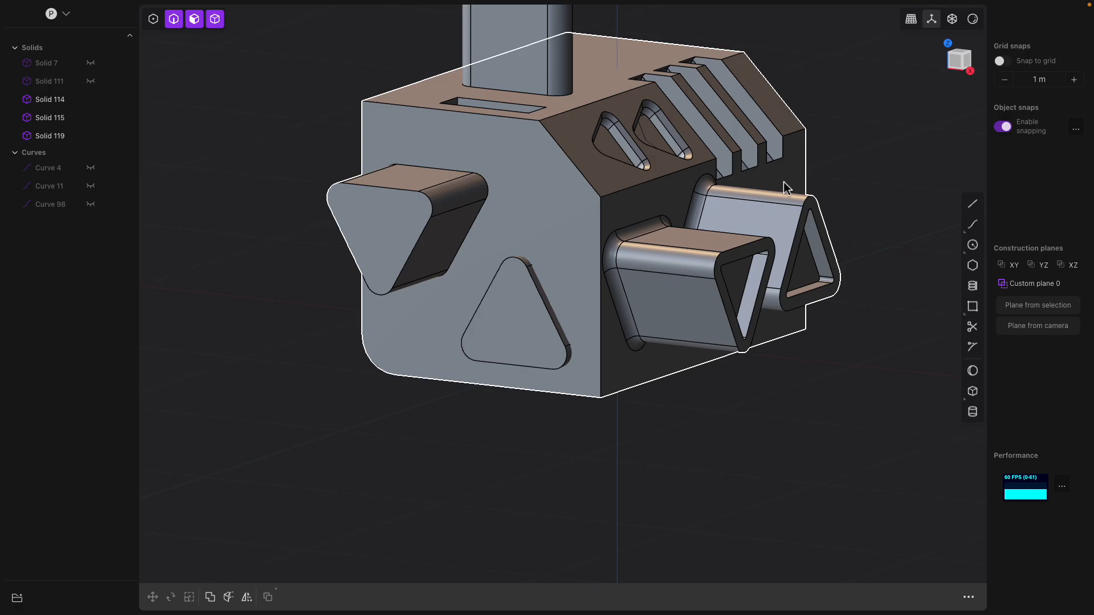
Subtract the embedded triangular prism from the main solid with a Boolean difference.
scroll(618, 220, up, 3)
click(579, 269)
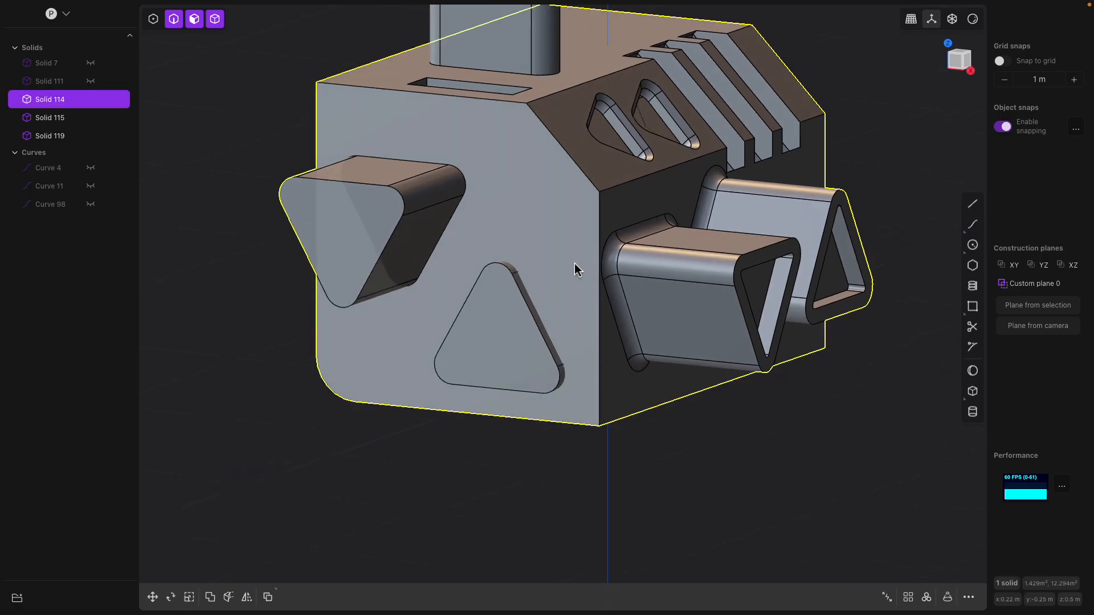
click(503, 336)
key(q)
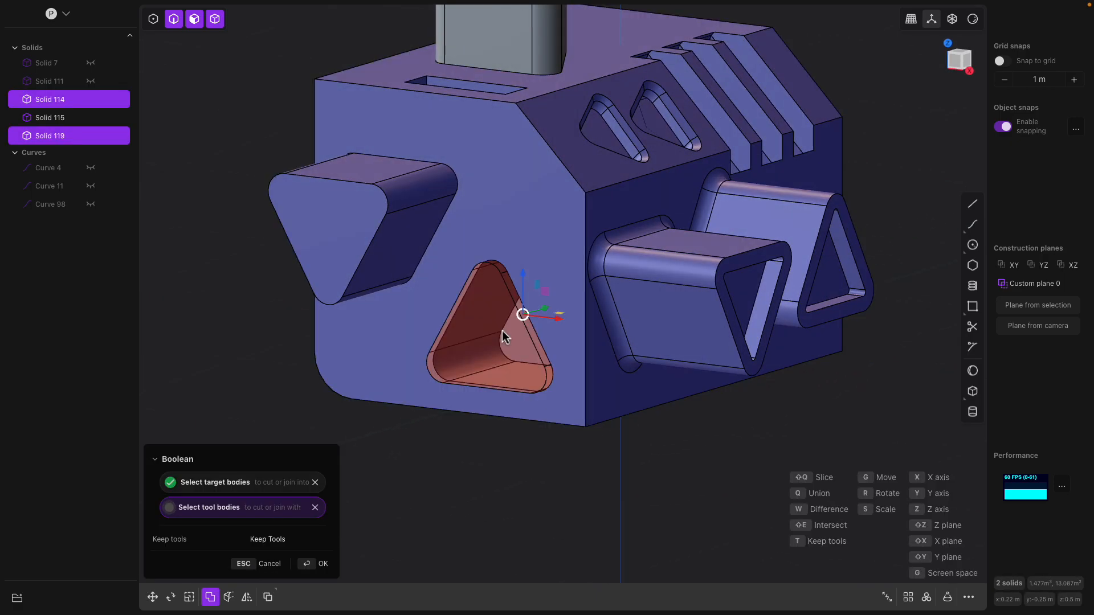
key(Return)
Offset the outline inward by about 0.038 m on the end face of the prism on the block's opposite end.
middle_drag(758, 434, 710, 294)
click(796, 276)
click(687, 278)
scroll(710, 294, up, 3)
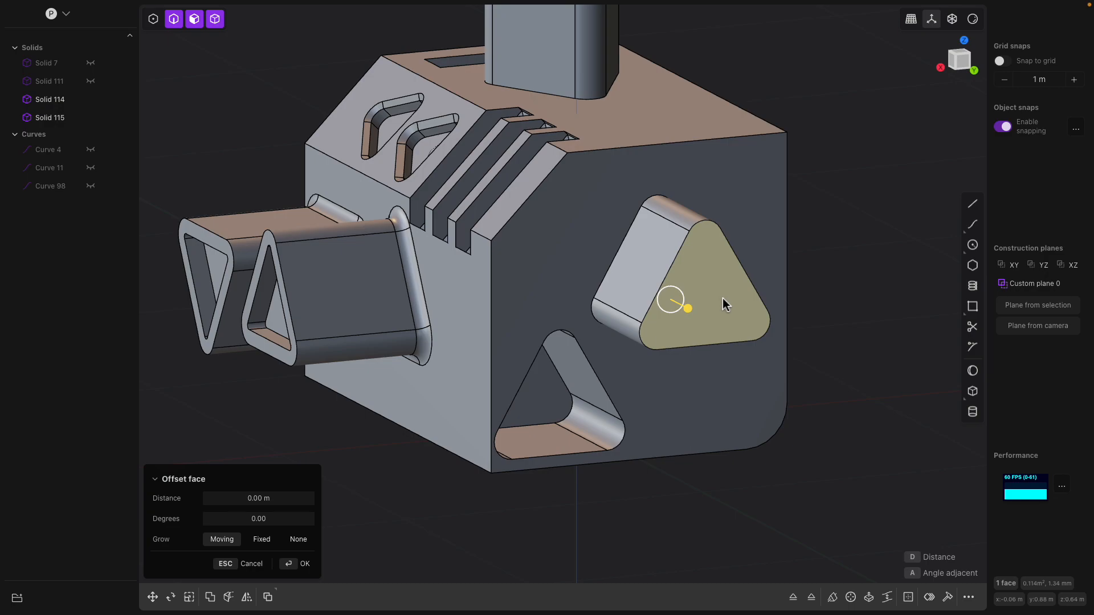
key(o)
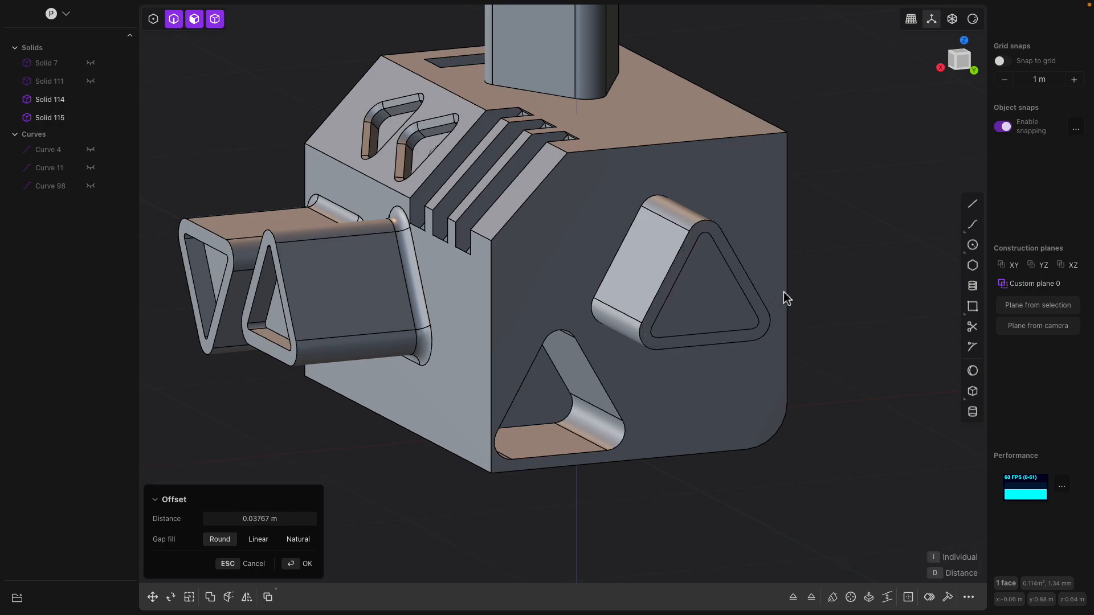
key(Escape)
Try offsetting that prism's triangular ring face outward by about 0.165 m.
click(723, 337)
drag(729, 343, 747, 365)
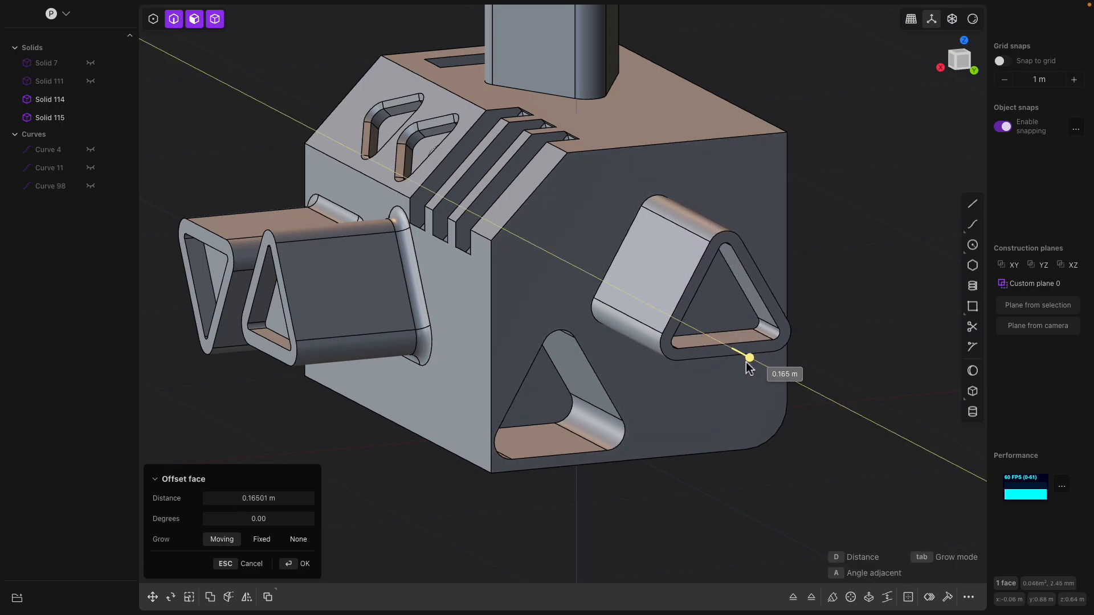
scroll(747, 359, up, 5)
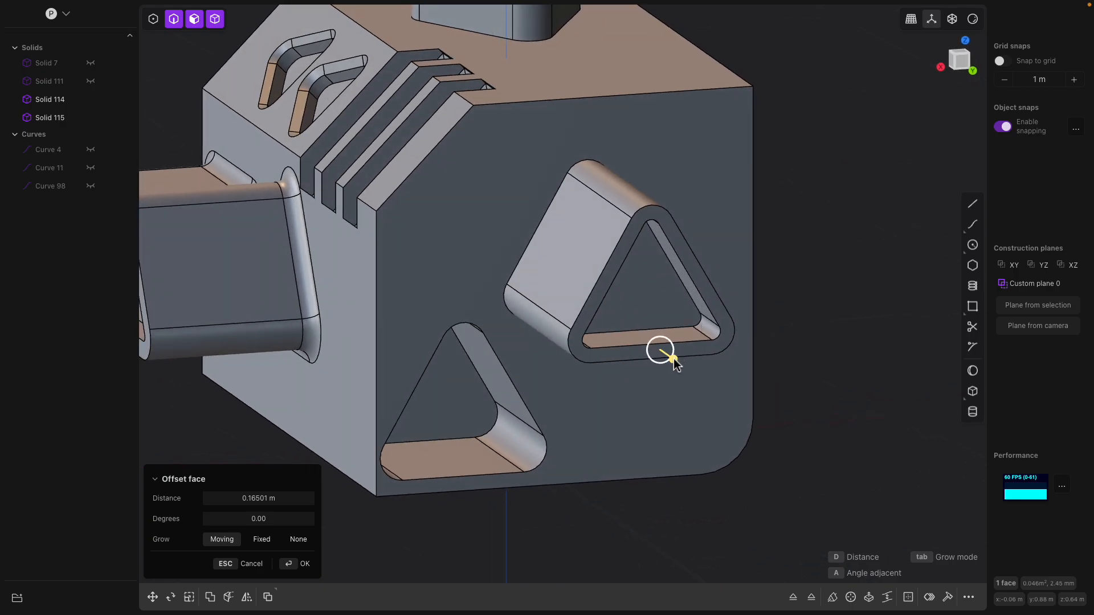
drag(674, 352, 678, 347)
drag(680, 342, 679, 343)
key(Escape)
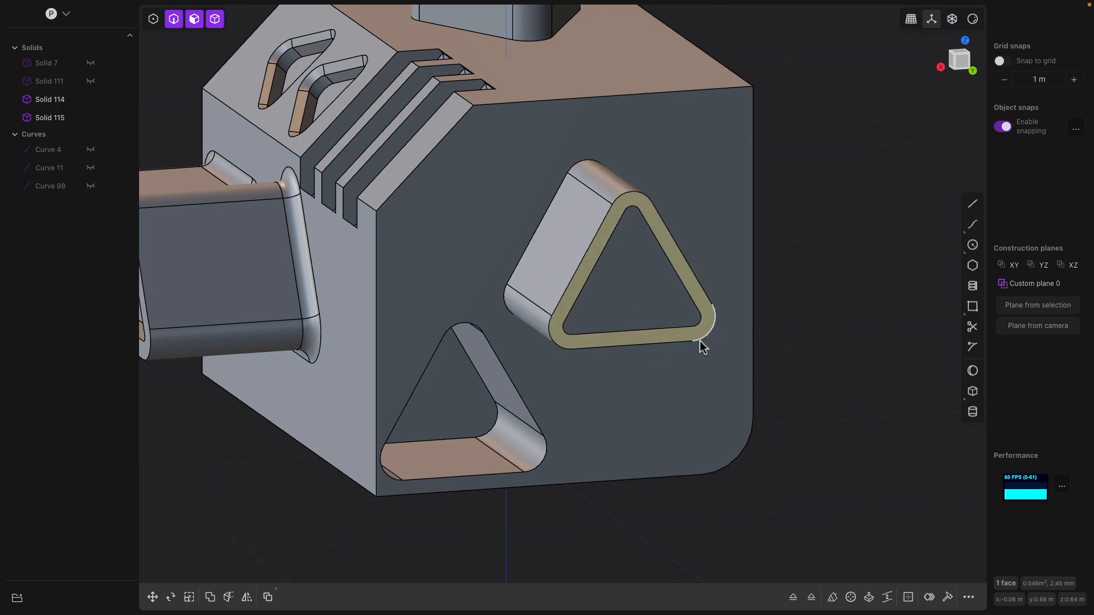
Try extruding the prism's ring face about 0.16 m with added wall thickness.
click(798, 310)
click(696, 282)
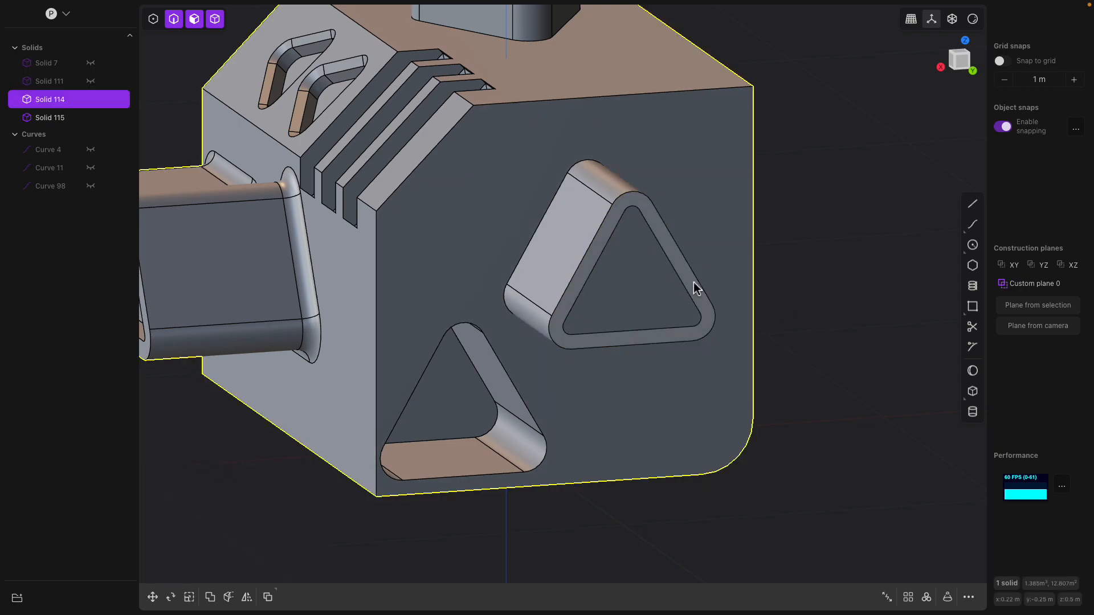
key(o)
middle_drag(693, 286, 787, 310)
key(f)
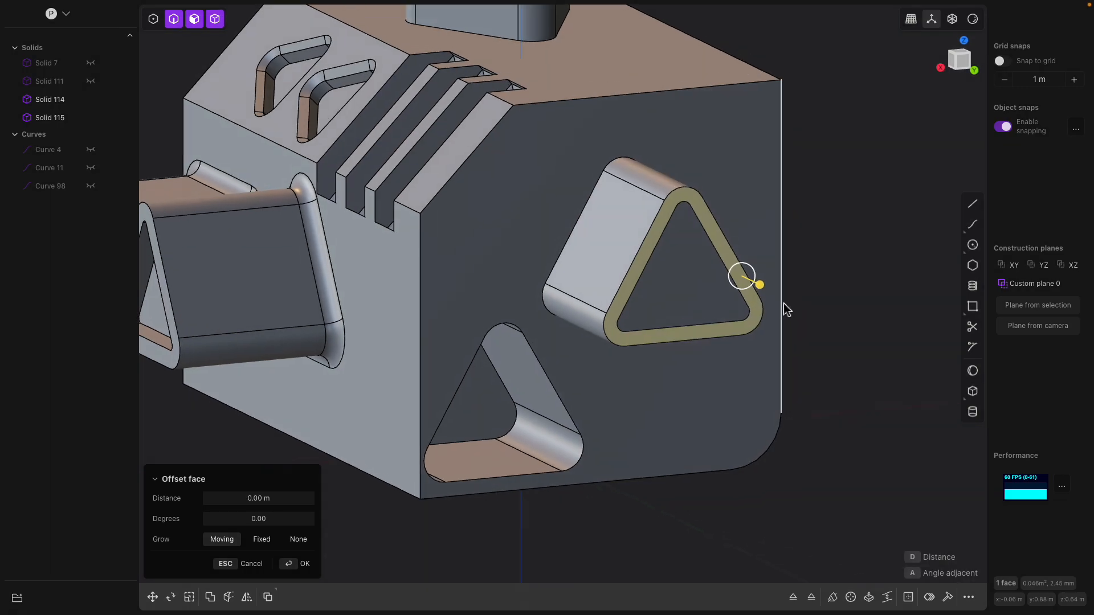
key(e)
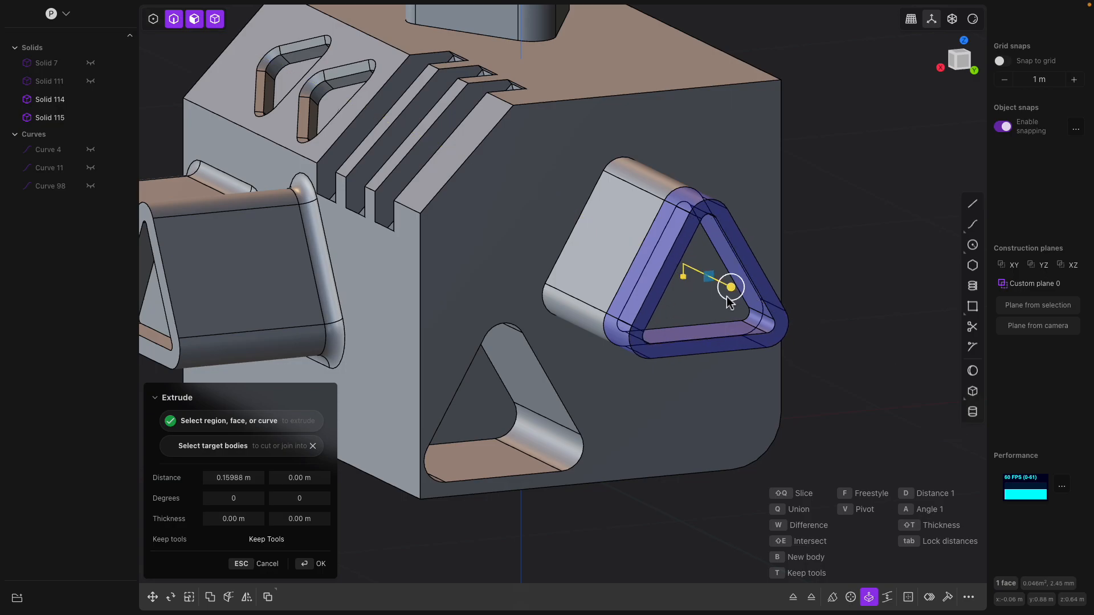
key(shift+t)
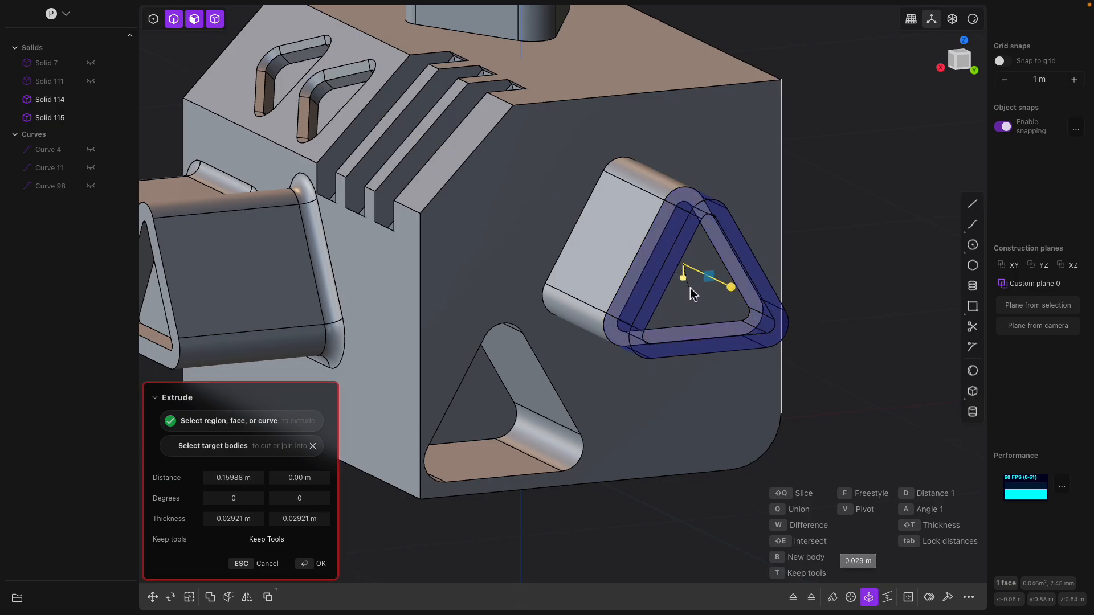
key(shift+t)
key(shift+t)
click(712, 297)
middle_drag(712, 297, 661, 295)
scroll(600, 282, up, 4)
middle_drag(534, 266, 637, 239)
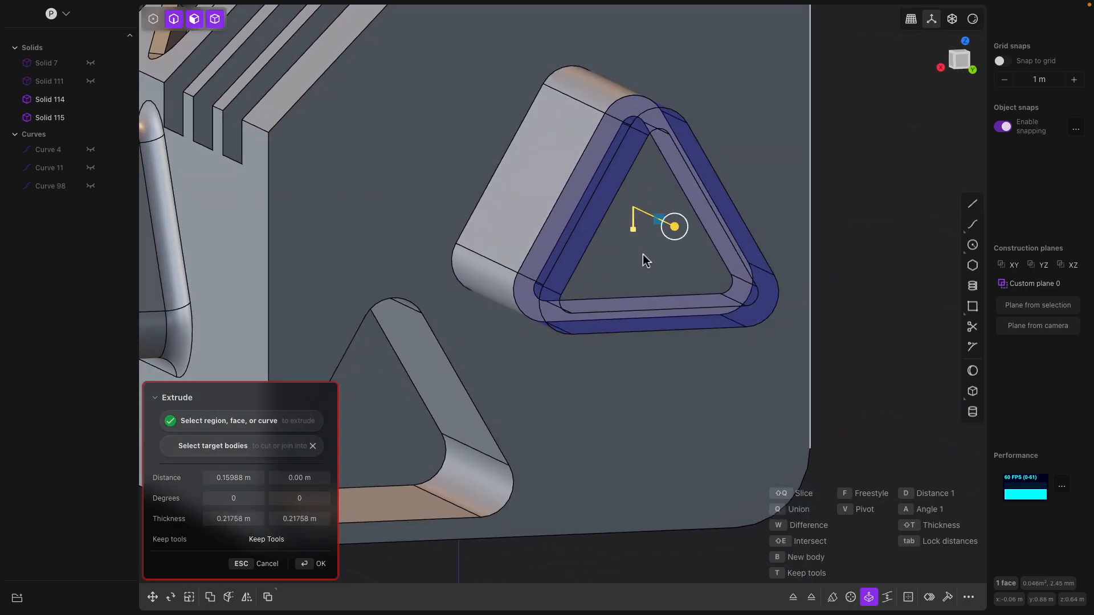
key(Escape)
key(Escape)
Undo the outline offset on the prism's end face.
click(674, 263)
key(super+z)
key(super+z)
mouse_move(677, 269)
middle_down()
mouse_move(720, 291)
mouse_move(778, 258)
middle_up()
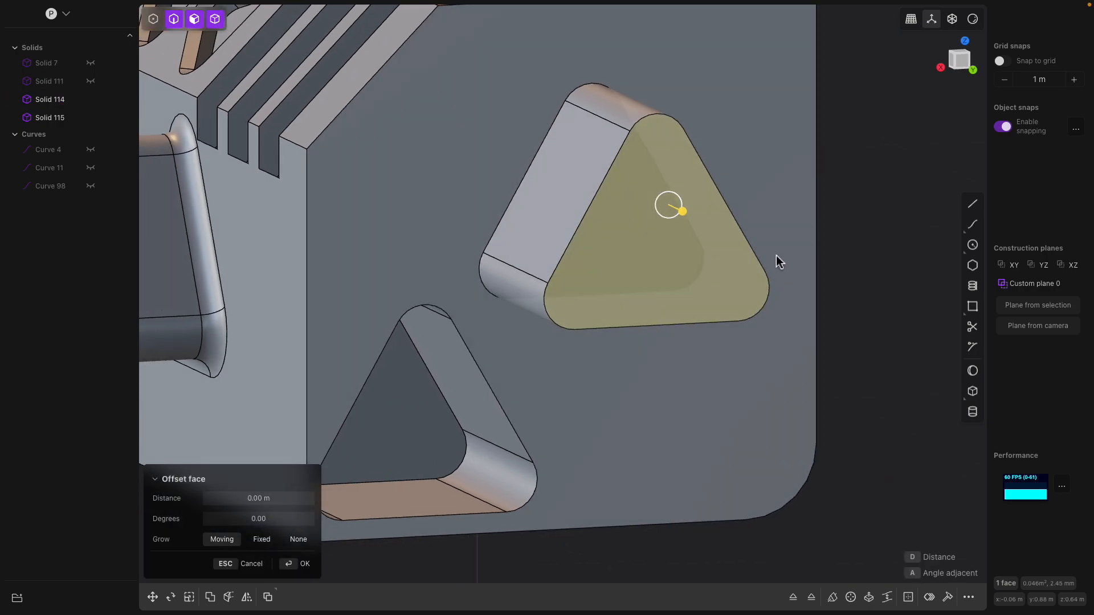
Offset the outline of the prism's whole end face inward by about 0.038 m.
key(o)
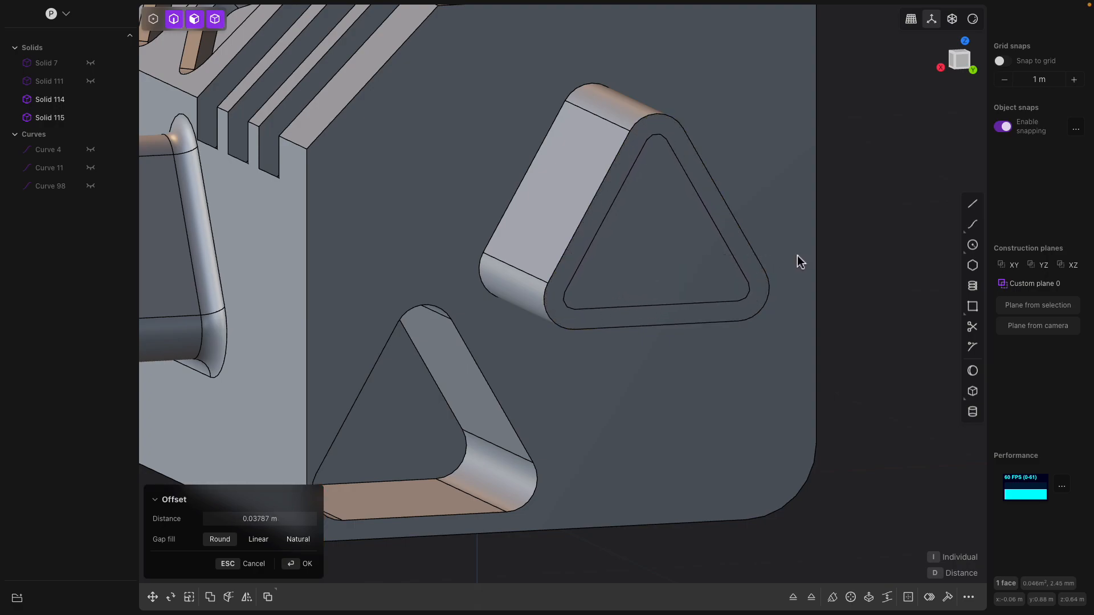
scroll(757, 258, down, 2)
middle_drag(752, 258, 758, 262)
key(Return)
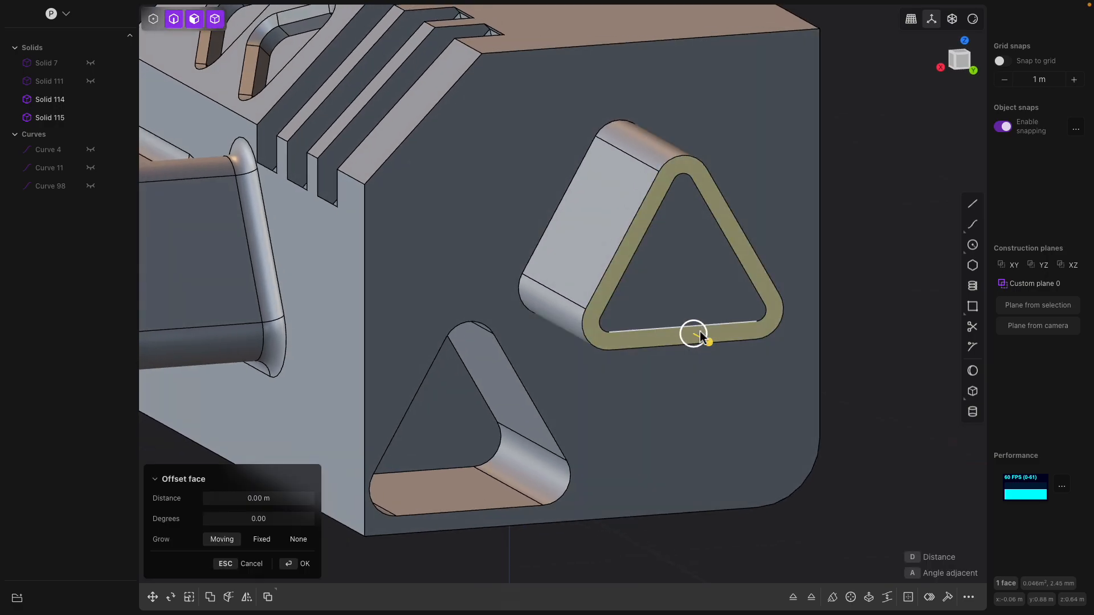
Try extruding the ring face about 0.128 m and adjusting its thickness.
key(e)
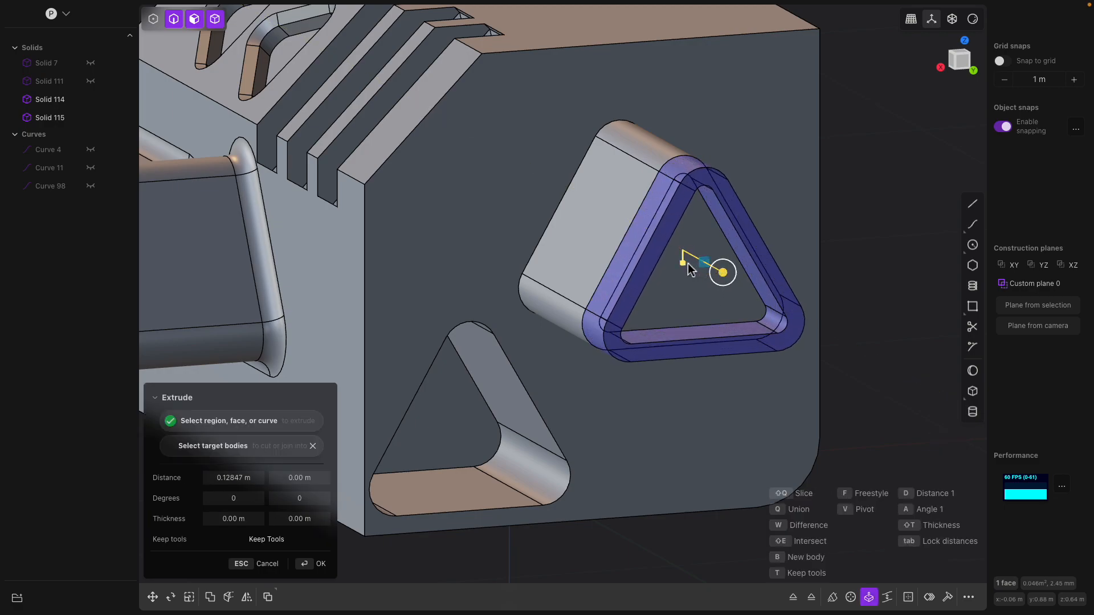
key(shift+t)
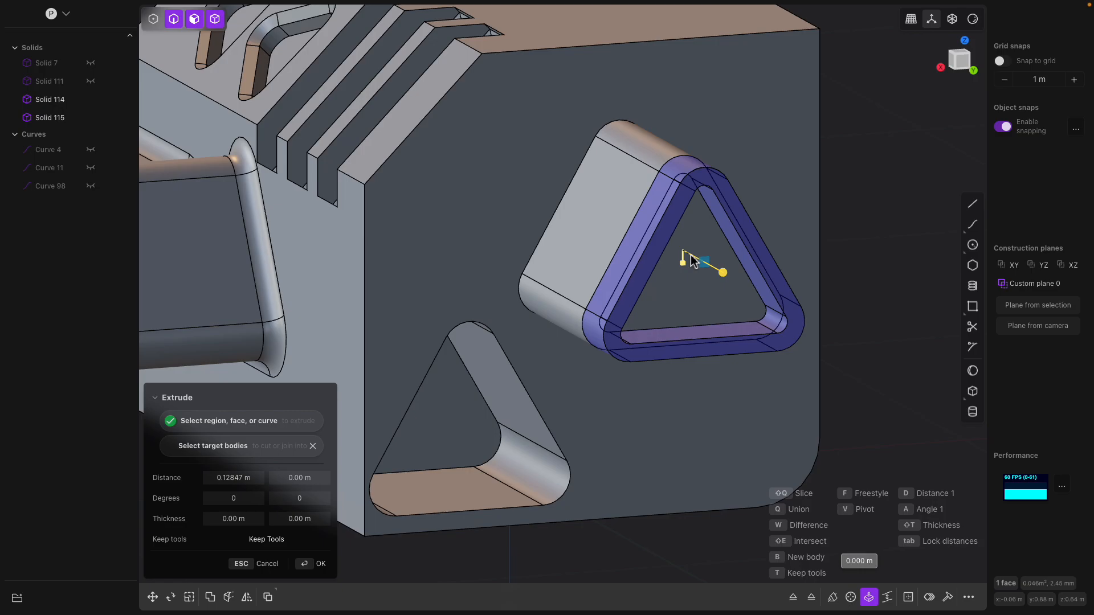
click(636, 259)
mouse_move(710, 253)
middle_down()
mouse_move(678, 253)
mouse_move(711, 261)
middle_up()
key(Escape)
Offset the triangular face inside the ring inward by about -0.065 m to recess it.
middle_drag(612, 275, 714, 291)
click(640, 282)
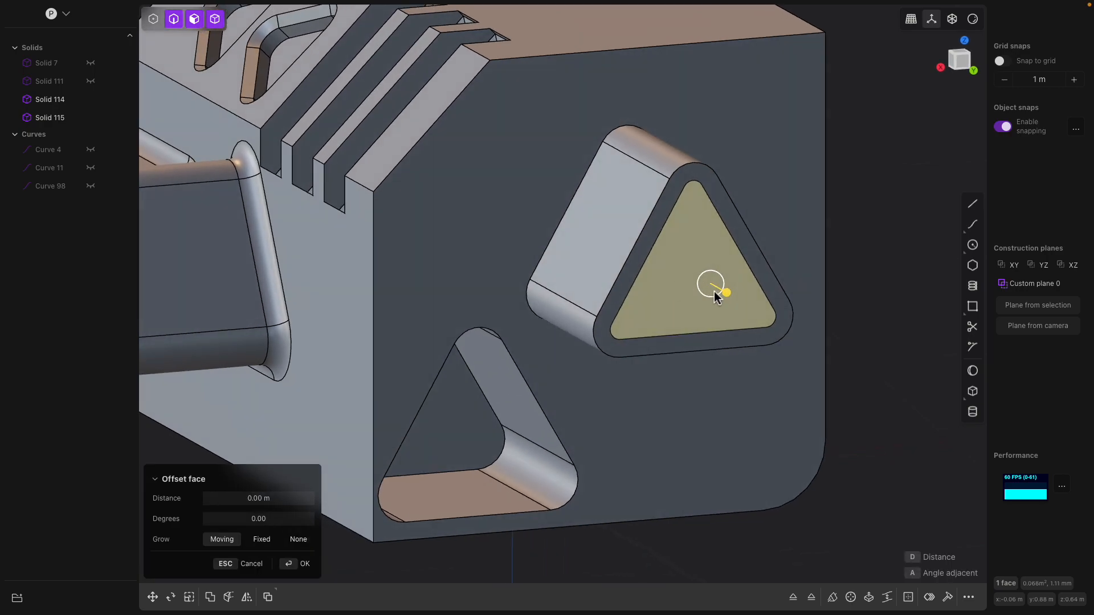
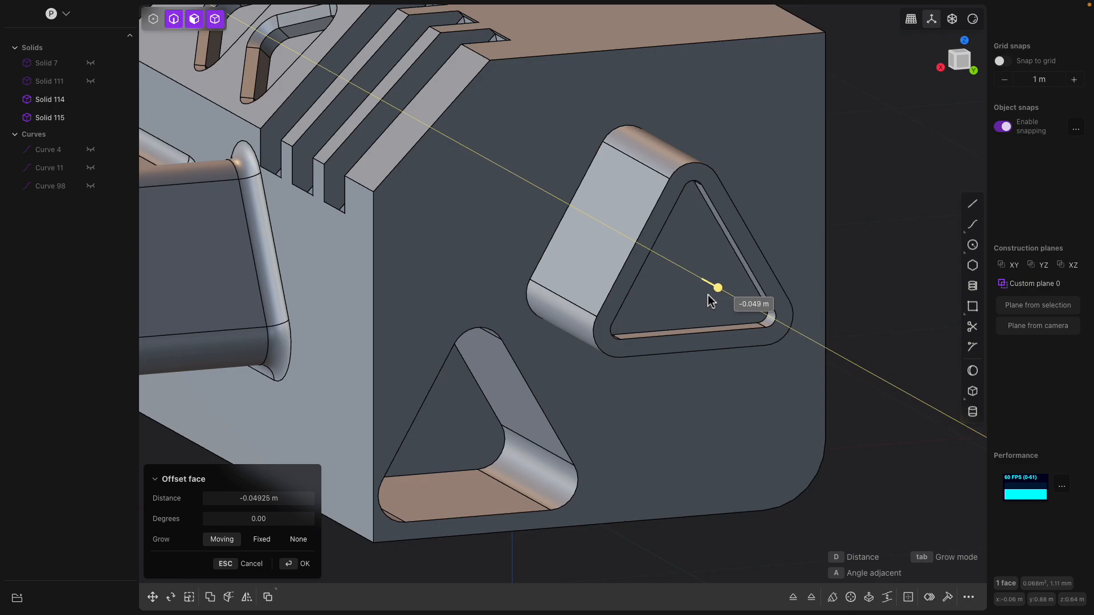
click(706, 294)
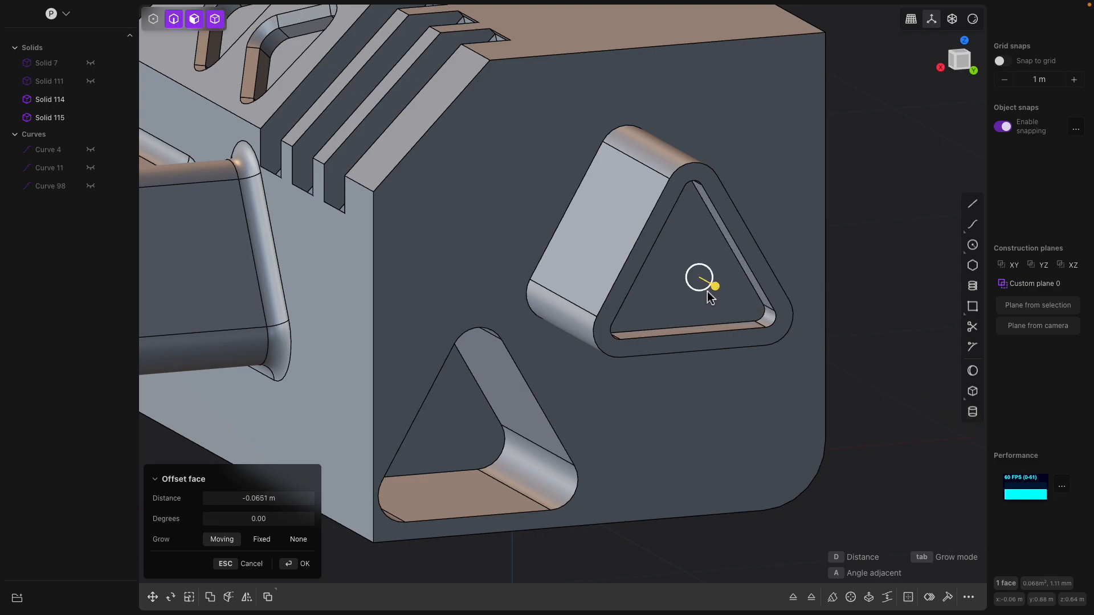
Extrude the recessed triangular face about 0.293 m with a thickness of about 0.06 m as a hollow extension of the prism.
key(e)
middle_drag(716, 300, 733, 298)
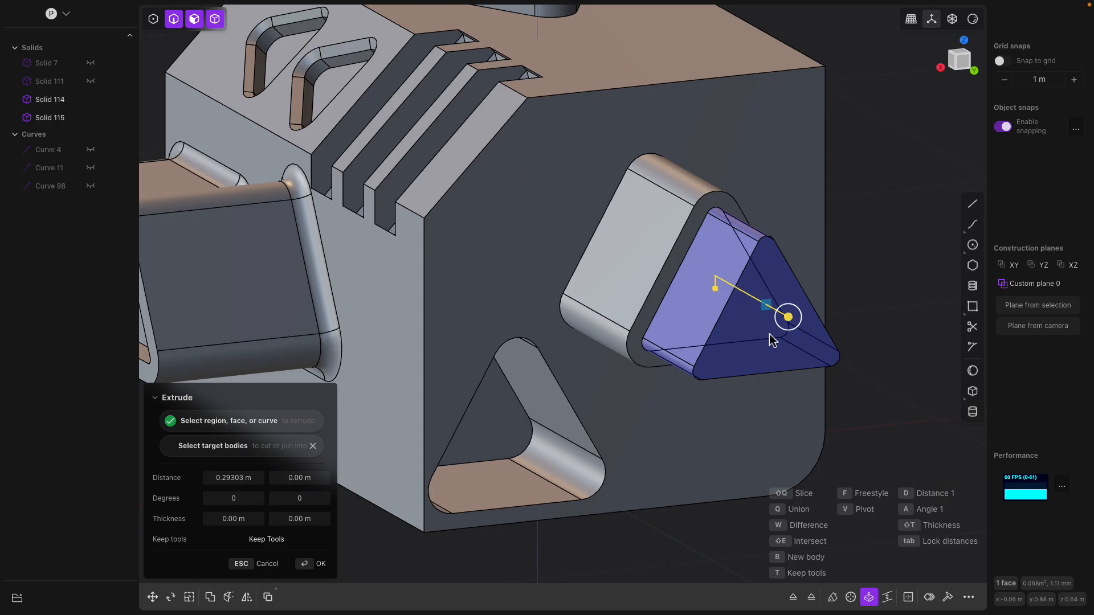
key(shift+t)
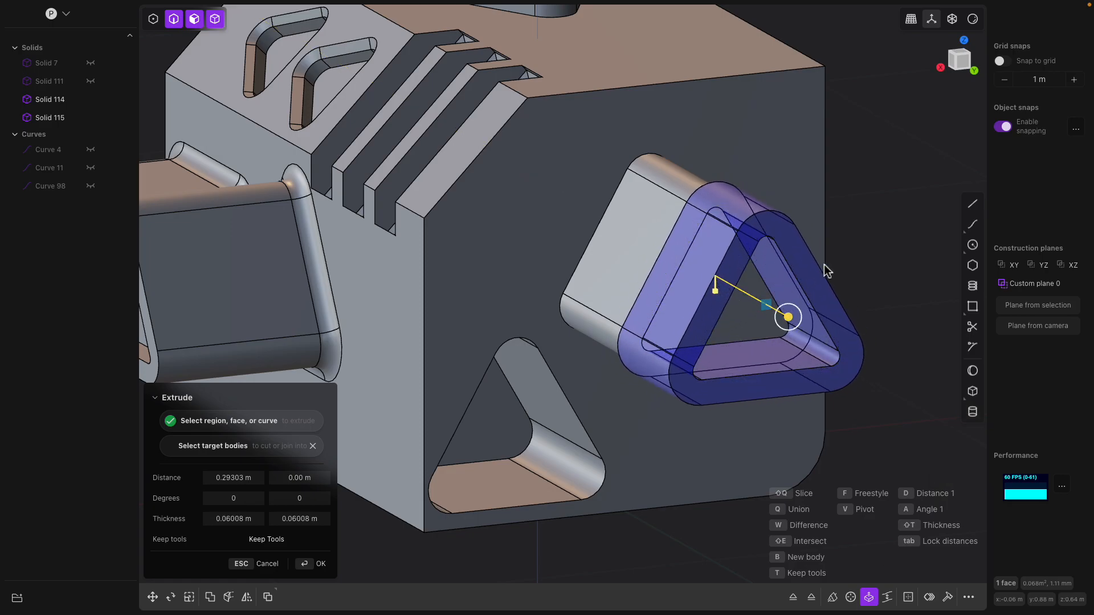
click(789, 315)
middle_drag(860, 254, 652, 242)
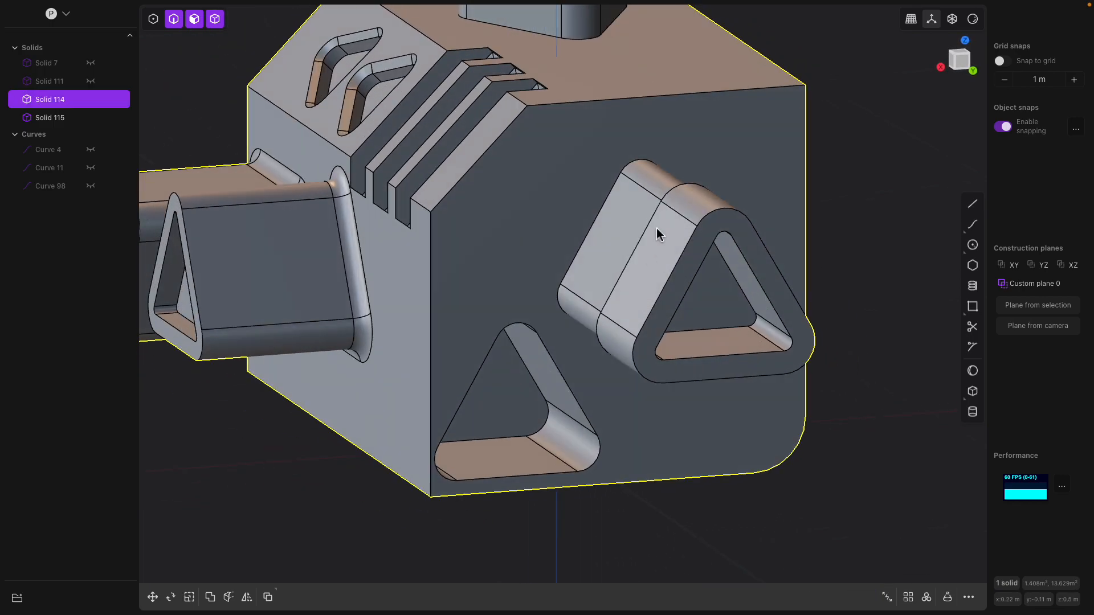
Fillet the edges of the top face of the upright triangular prism by about 0.045 m.
middle_drag(716, 275, 585, 165)
click(581, 186)
scroll(585, 165, up, 4)
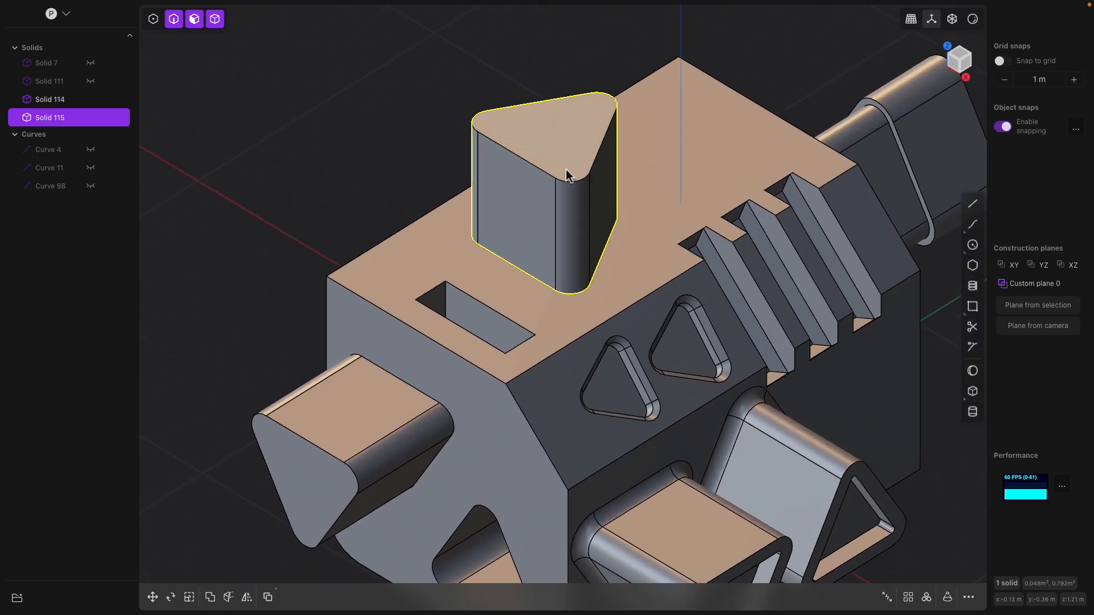
click(533, 166)
key(b)
middle_drag(519, 154, 482, 148)
mouse_move(476, 132)
mouse_down()
mouse_move(490, 139)
mouse_move(479, 131)
mouse_up()
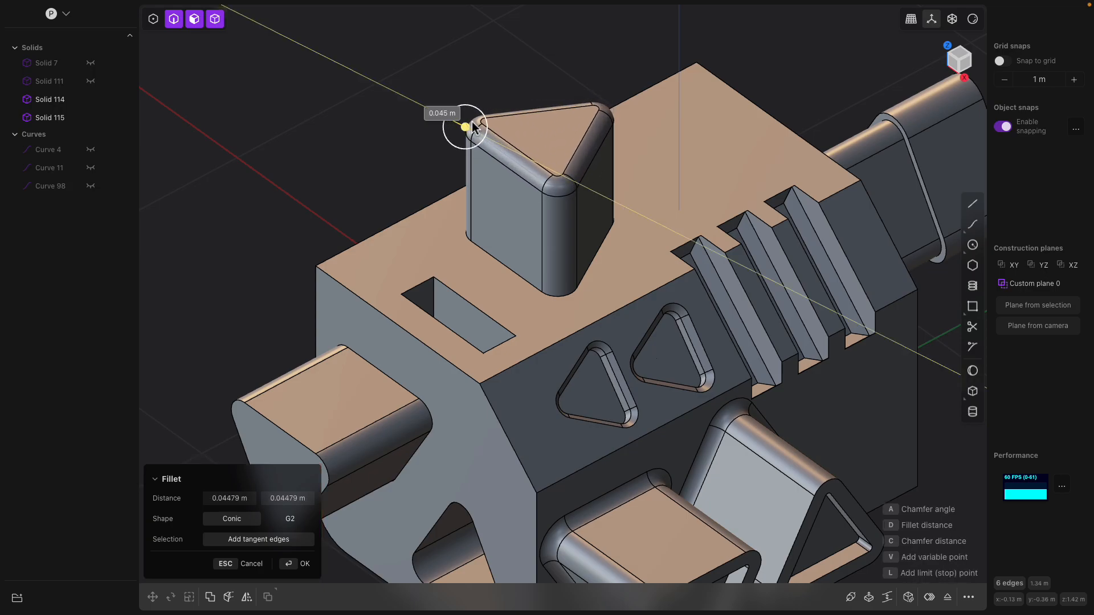
key(Return)
middle_drag(490, 188, 890, 114)
click(683, 274)
key(o)
click(563, 310)
click(961, 51)
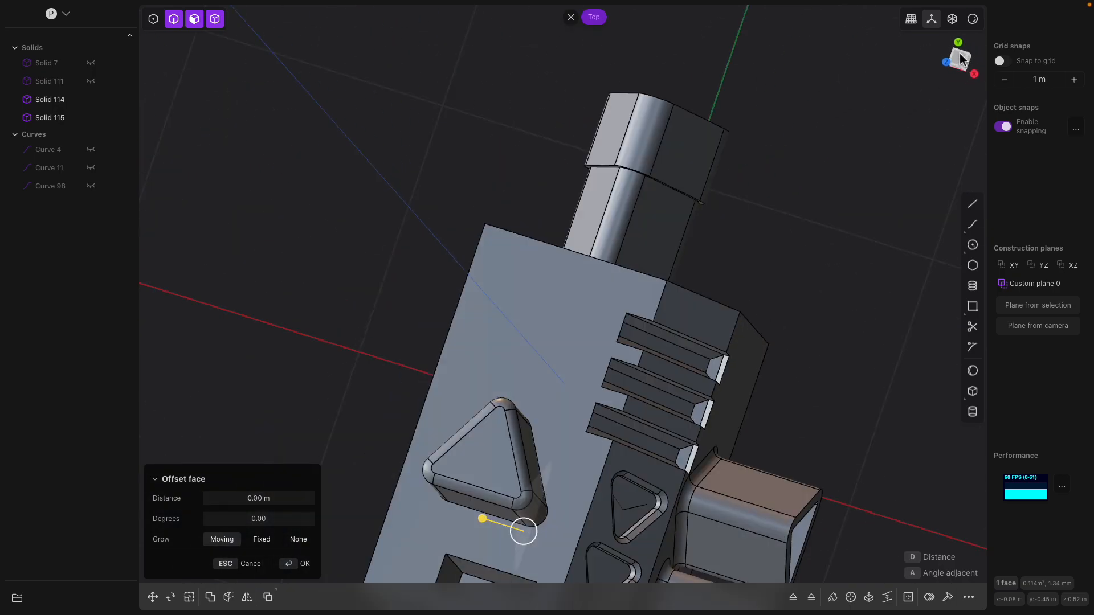
middle_drag(587, 351, 693, 241)
key(Escape)
Draw a six-sided polygon with a perimeter of about 1.61 m beside the block in the top view, with one vertex pointing straight down.
scroll(687, 259, up, 2)
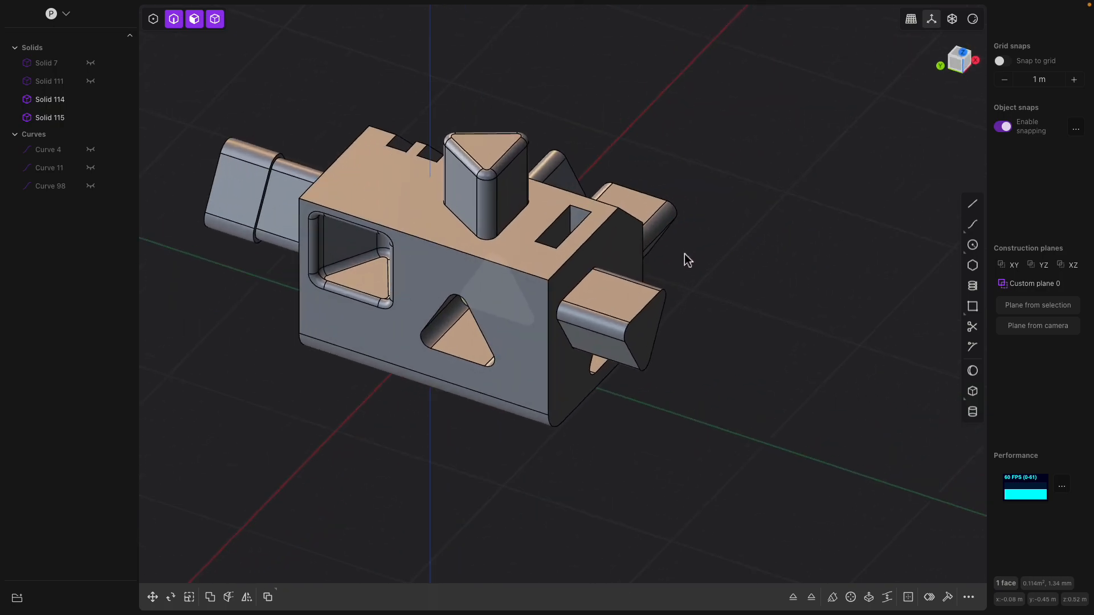
middle_drag(755, 256, 566, 286)
click(963, 50)
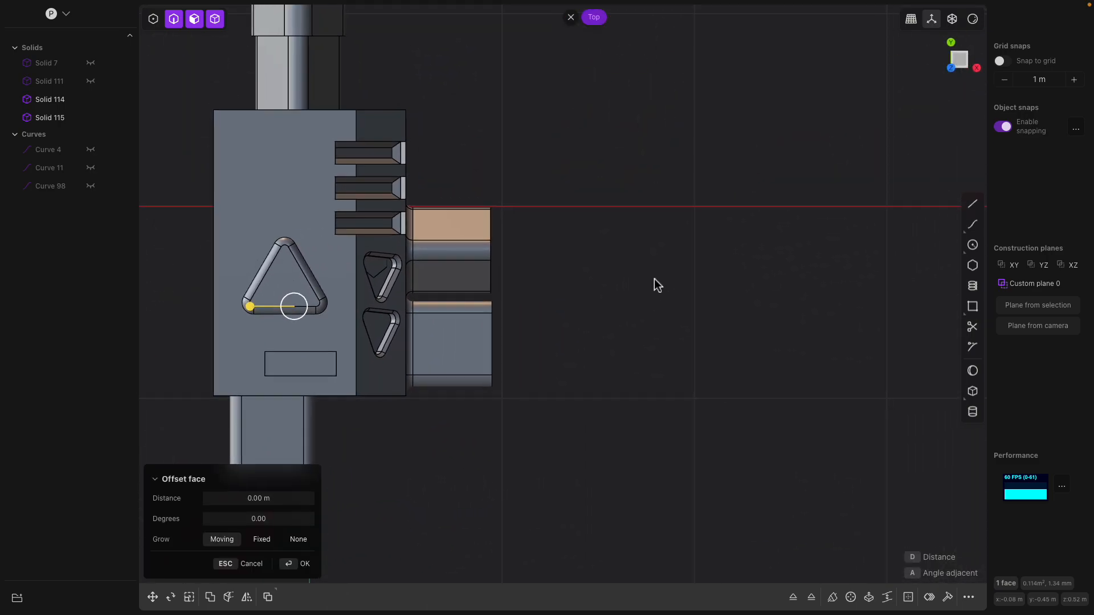
scroll(648, 282, up, 2)
click(972, 265)
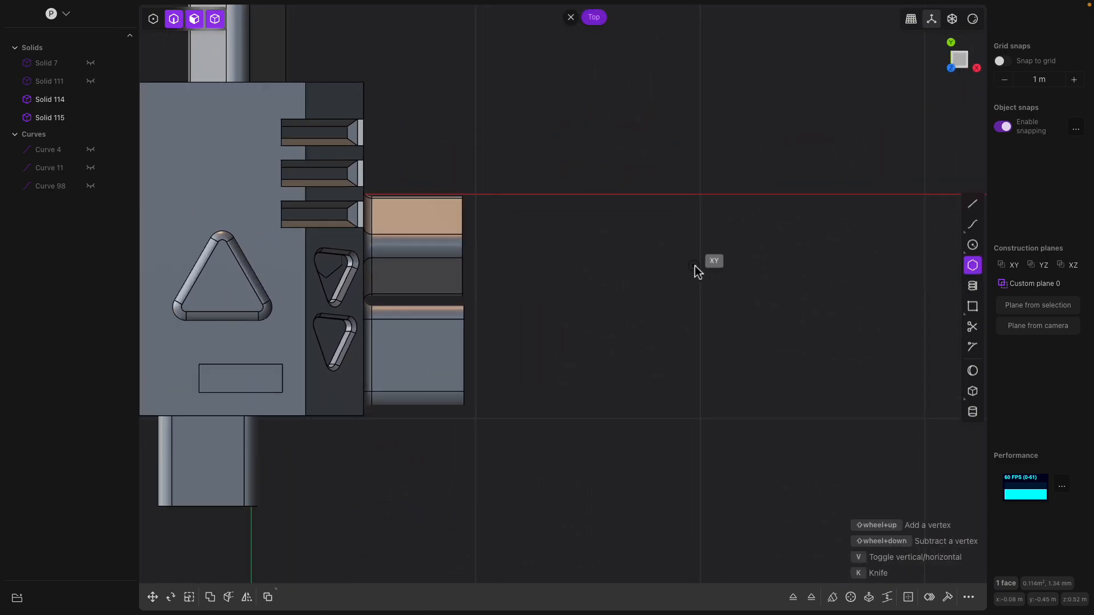
click(703, 199)
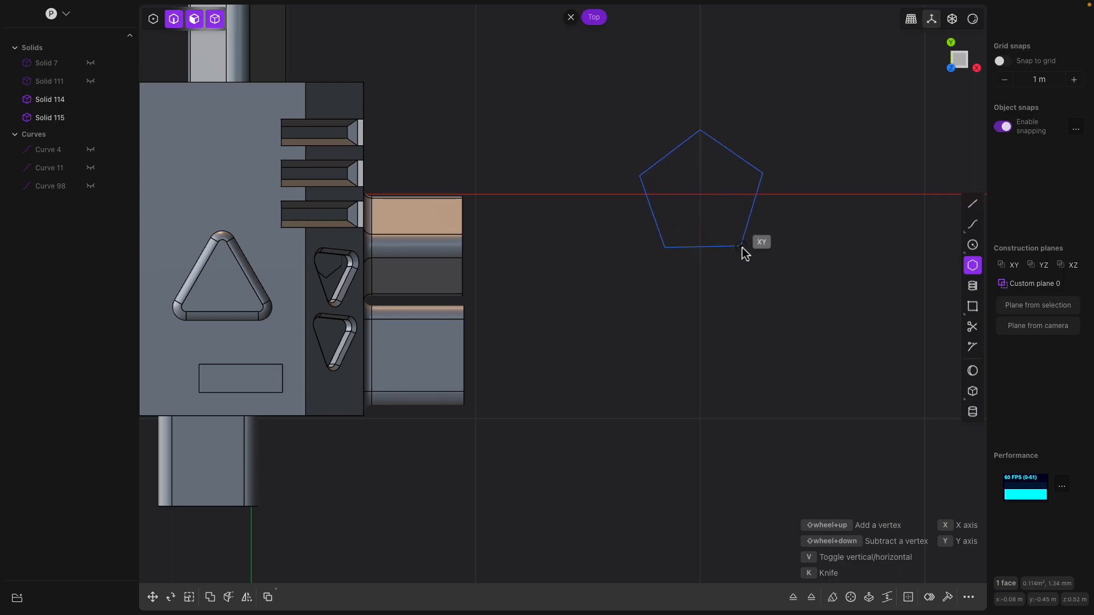
shift+scroll(712, 274, down, 1)
shift+scroll(712, 275, up, 2)
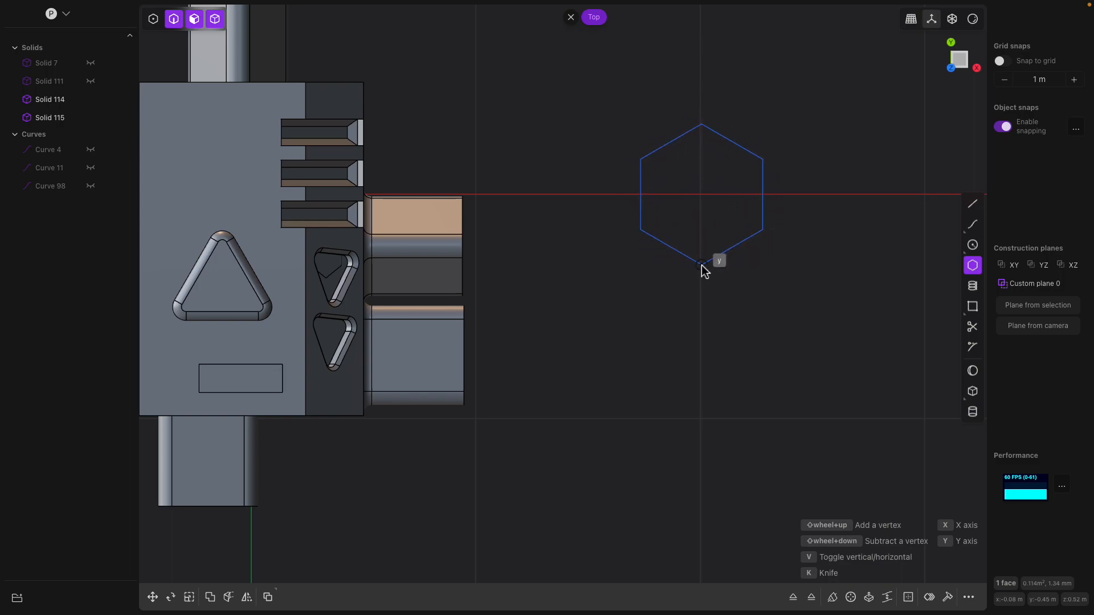
click(702, 258)
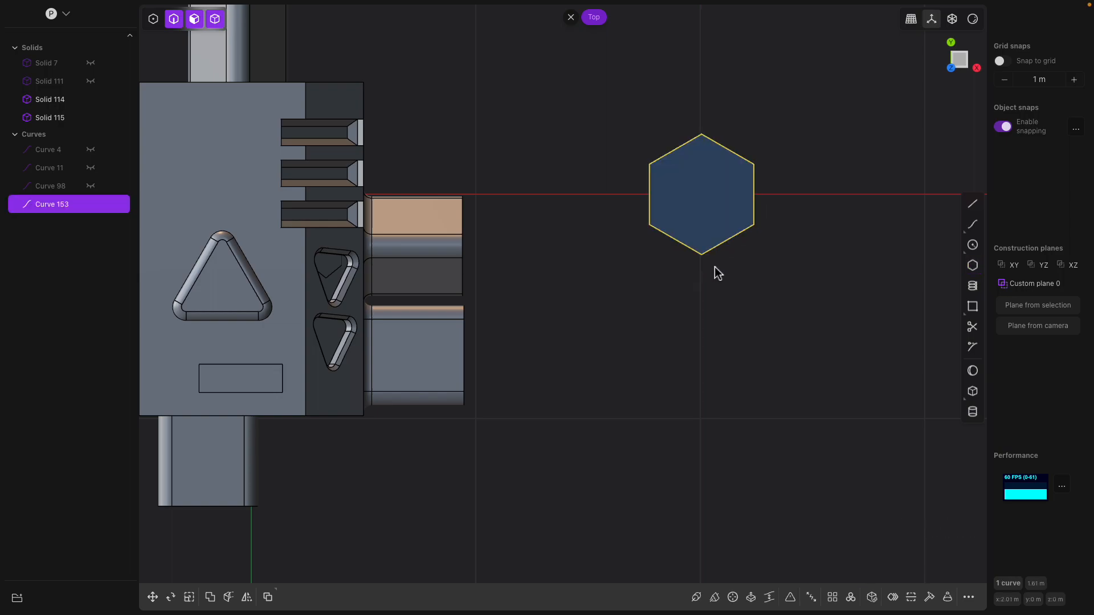
Create a radial array of the hexagon around its lowest vertex with 4 instances over 360 degrees.
shift+middle_drag(714, 267, 683, 289)
scroll(683, 294, up, 1)
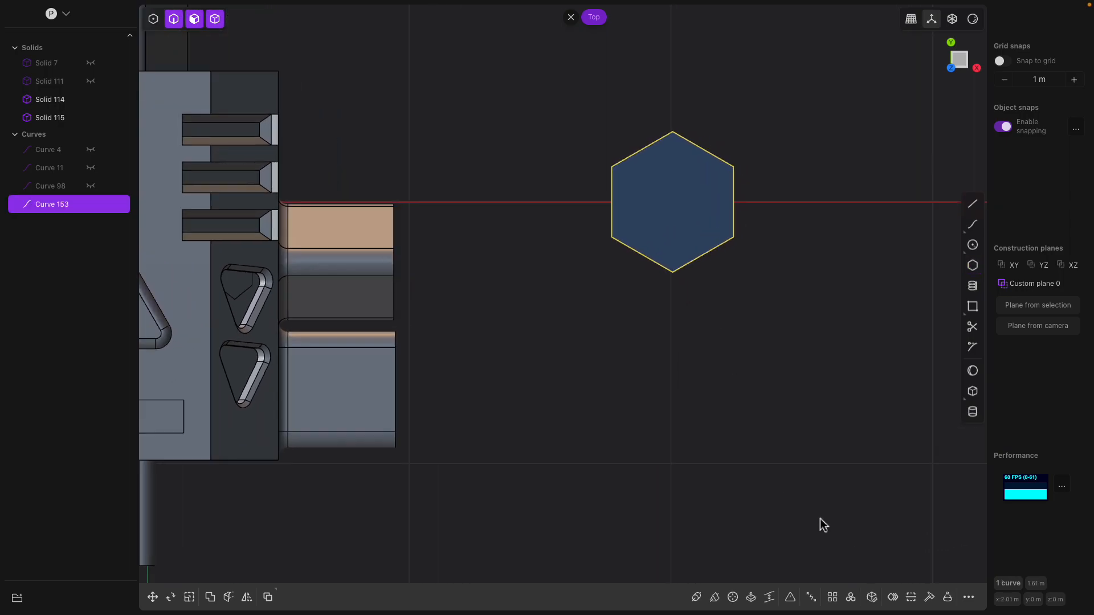
click(852, 597)
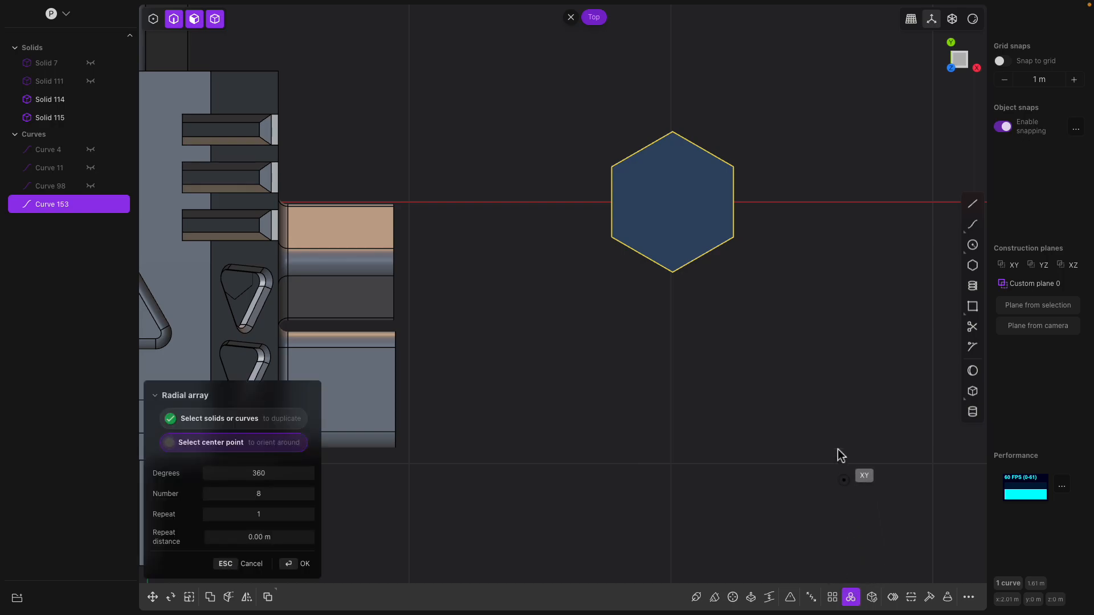
click(676, 276)
scroll(720, 285, up, 2)
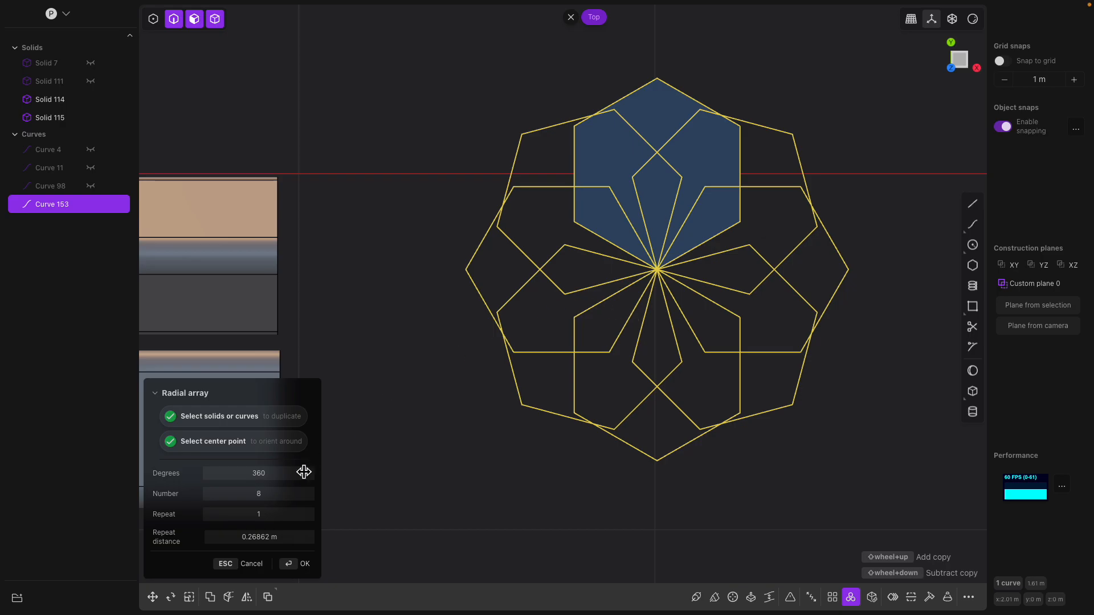
drag(249, 497, 241, 497)
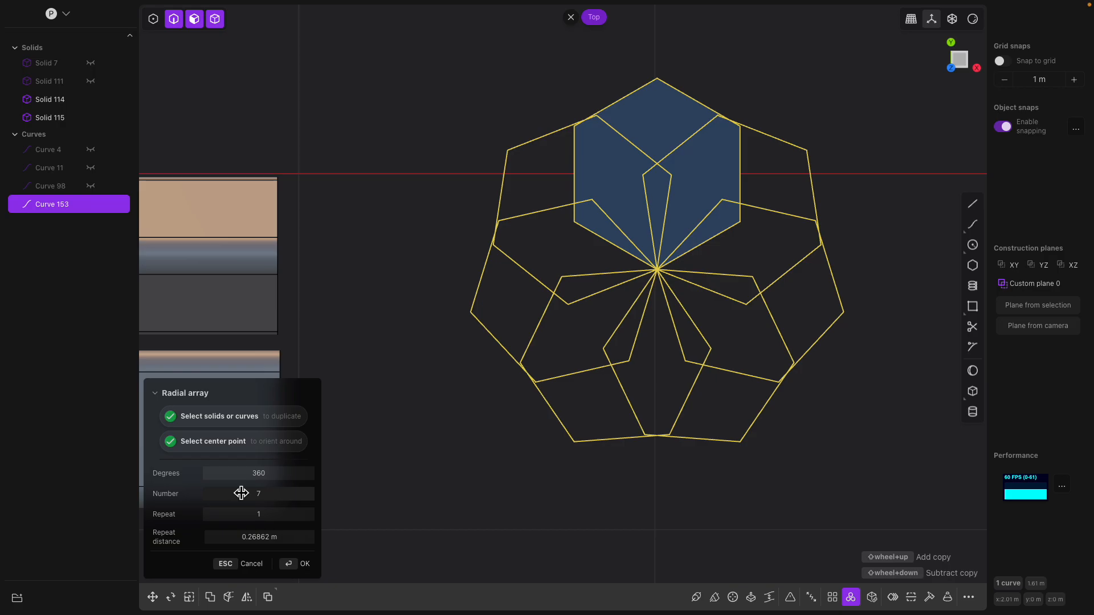
drag(242, 496, 220, 497)
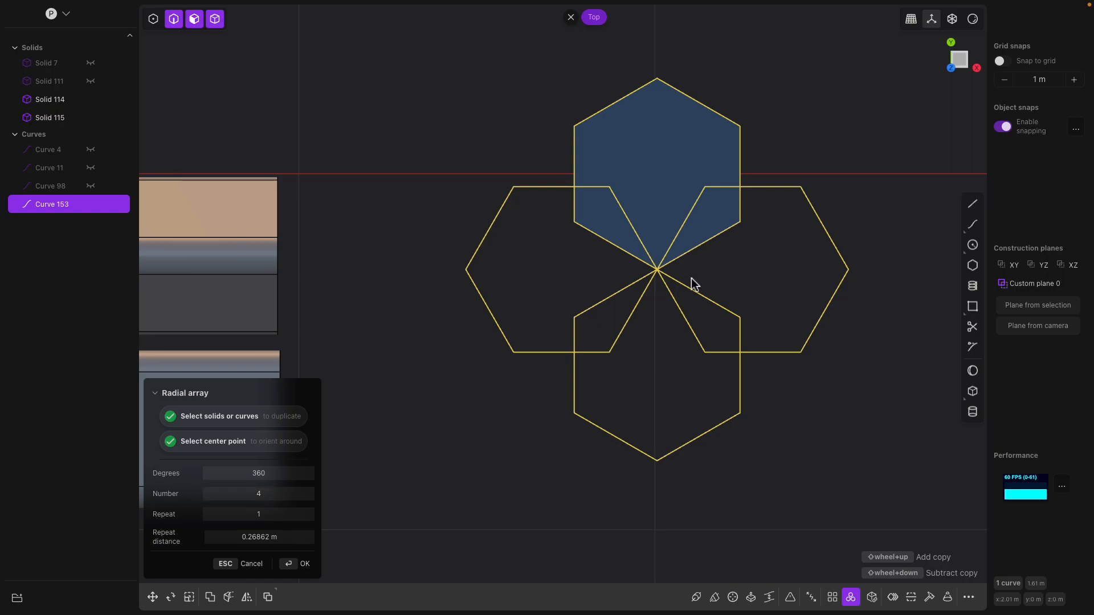
key(Return)
Extrude all regions of the four overlapping hexagons about 0.12 m upward as one solid.
middle_drag(703, 285, 777, 234)
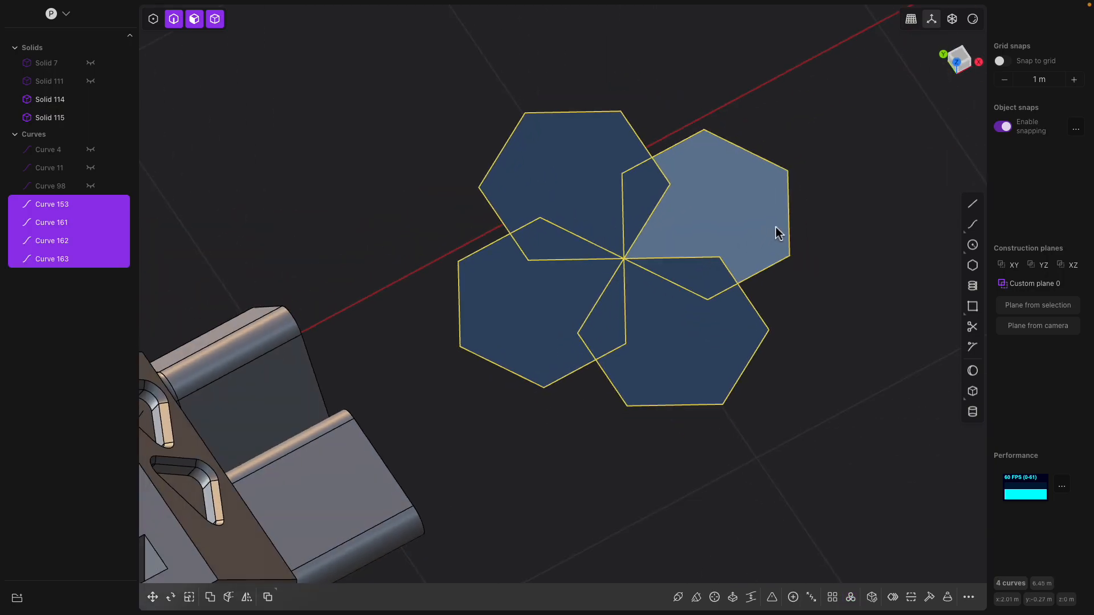
key(e)
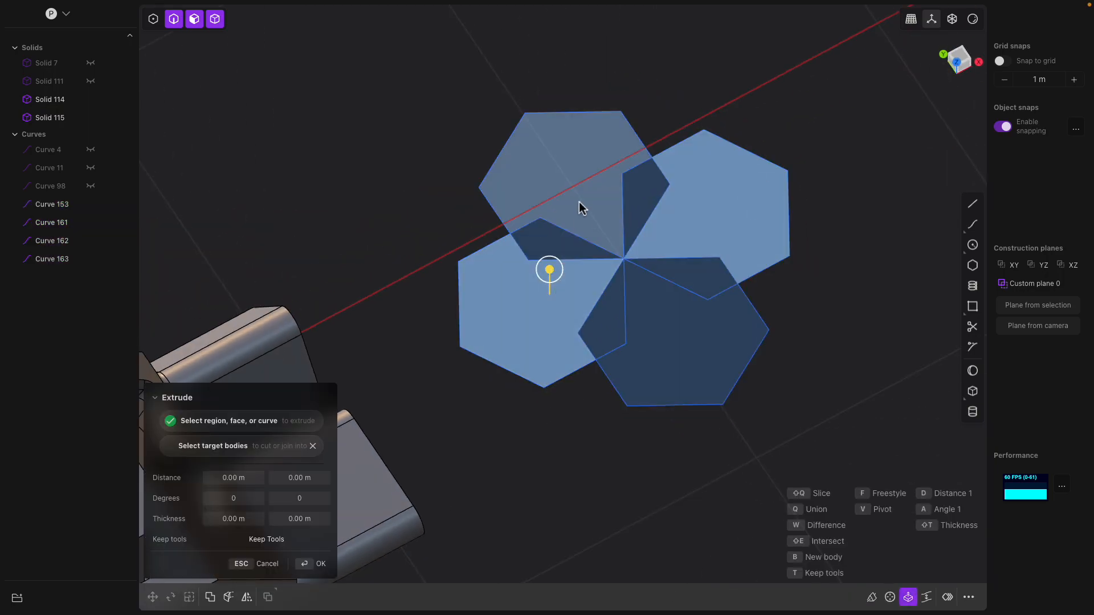
click(557, 236)
click(640, 217)
click(689, 282)
click(655, 322)
middle_drag(694, 349, 676, 295)
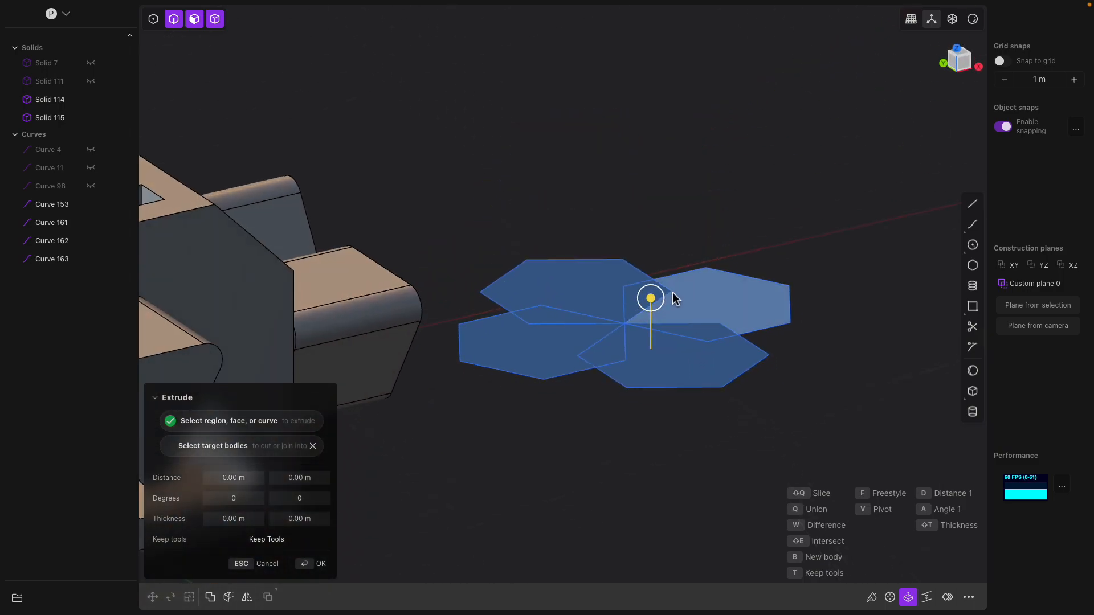
drag(651, 298, 689, 242)
key(Return)
Hide the four hexagon curves used for the extrusion.
middle_drag(717, 205, 650, 239)
click(676, 304)
middle_drag(677, 304, 698, 281)
click(92, 224)
click(92, 241)
click(92, 260)
click(92, 278)
middle_drag(573, 335, 547, 247)
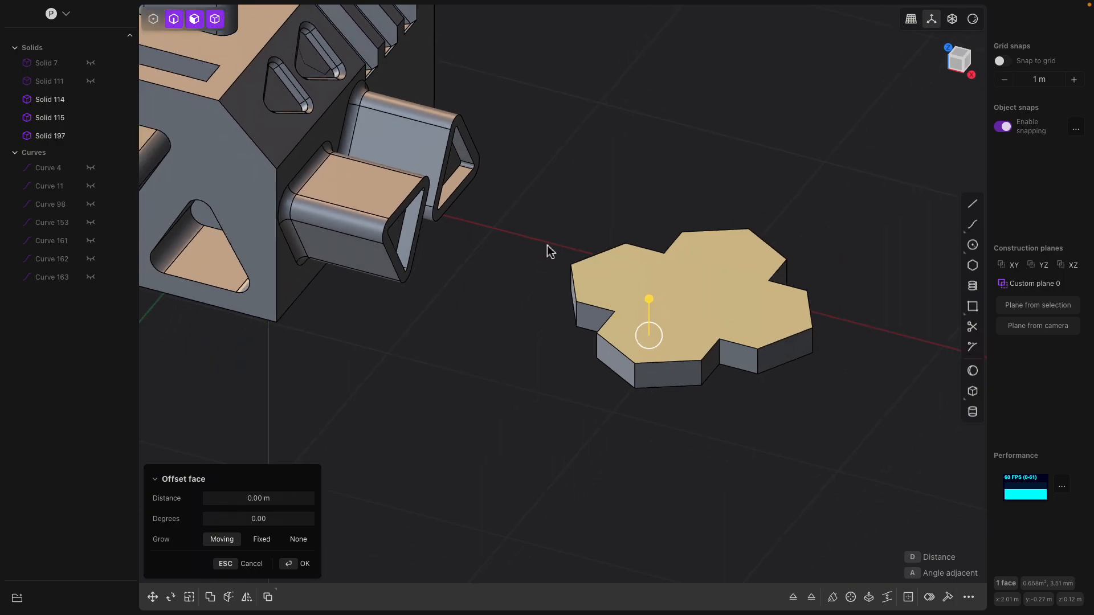
click(570, 195)
Scale the four-lobed solid down uniformly to about a quarter of its size.
middle_drag(645, 263, 744, 291)
click(756, 297)
key(s)
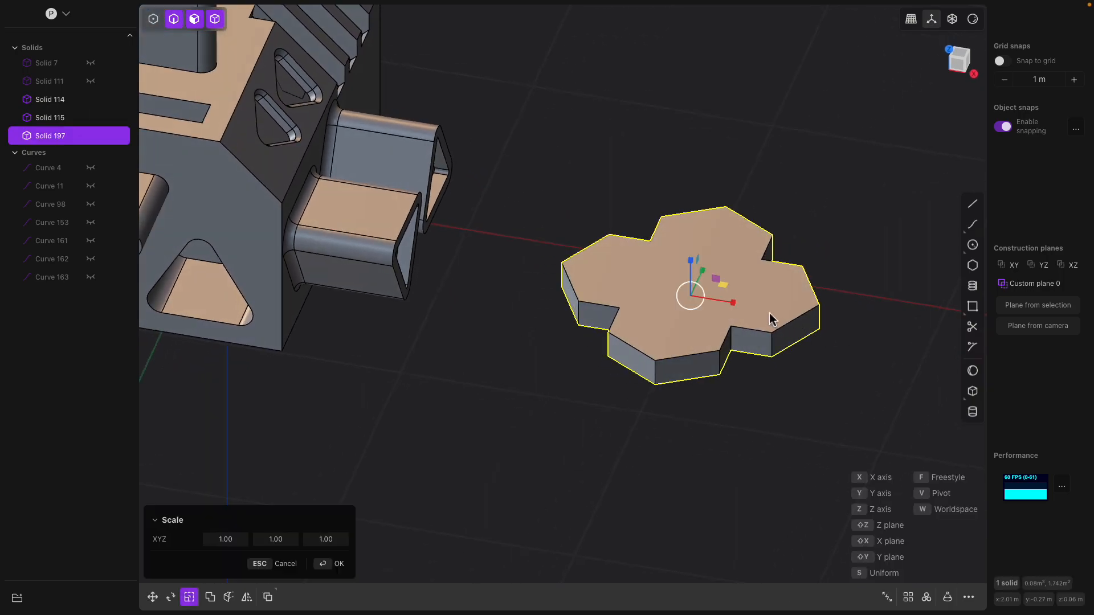
click(714, 309)
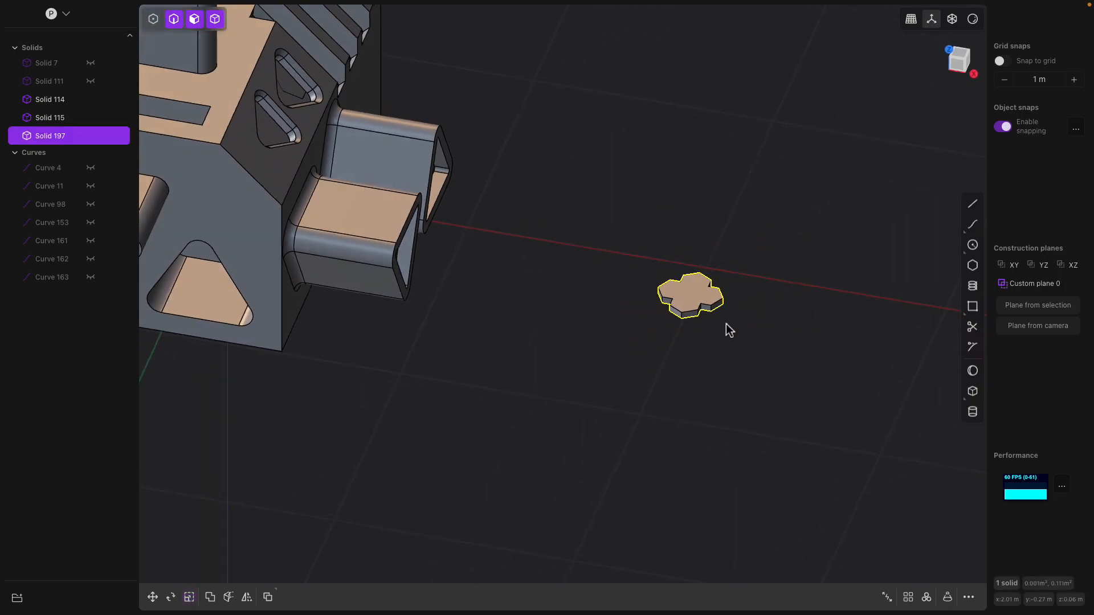
middle_drag(725, 325, 778, 352)
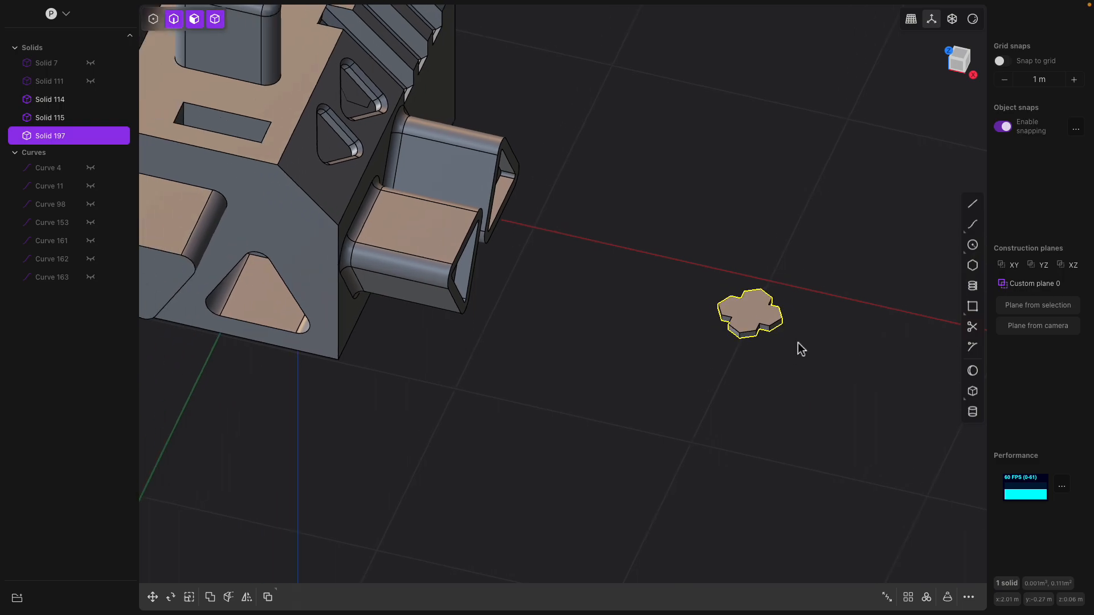
Place the small four-lobed solid by its top face as a difference cut in the block's long flat side.
key(r)
click(749, 312)
shift+middle_drag(502, 279, 761, 403)
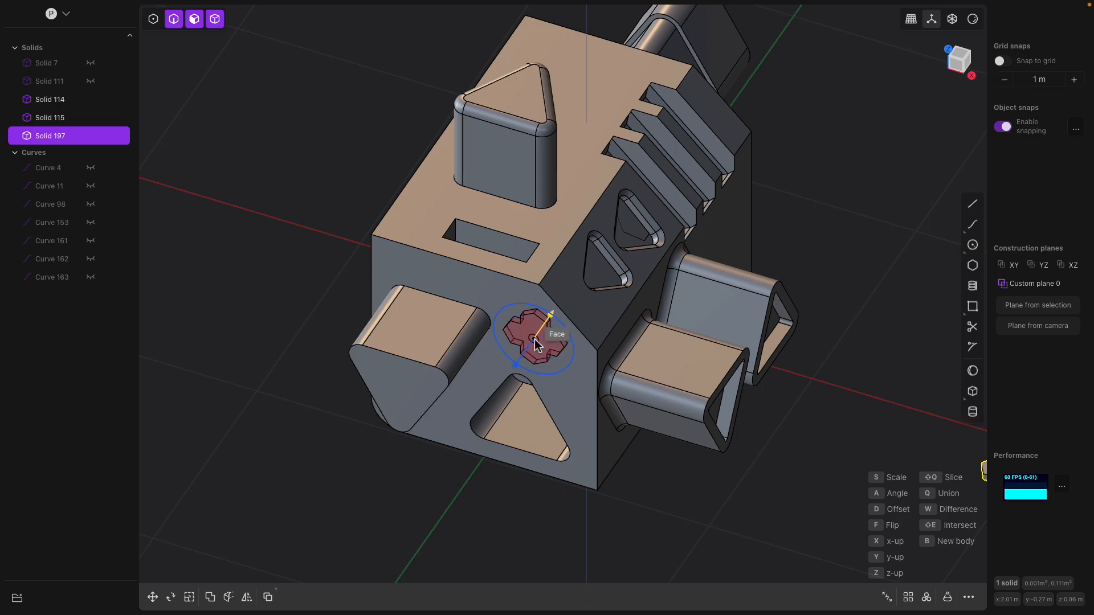
middle_drag(469, 320, 609, 343)
click(613, 340)
Cut two more four-lobed recesses into the top face and one between the triangular openings on the long side.
scroll(547, 376, up, 2)
shift+middle_drag(445, 442, 504, 371)
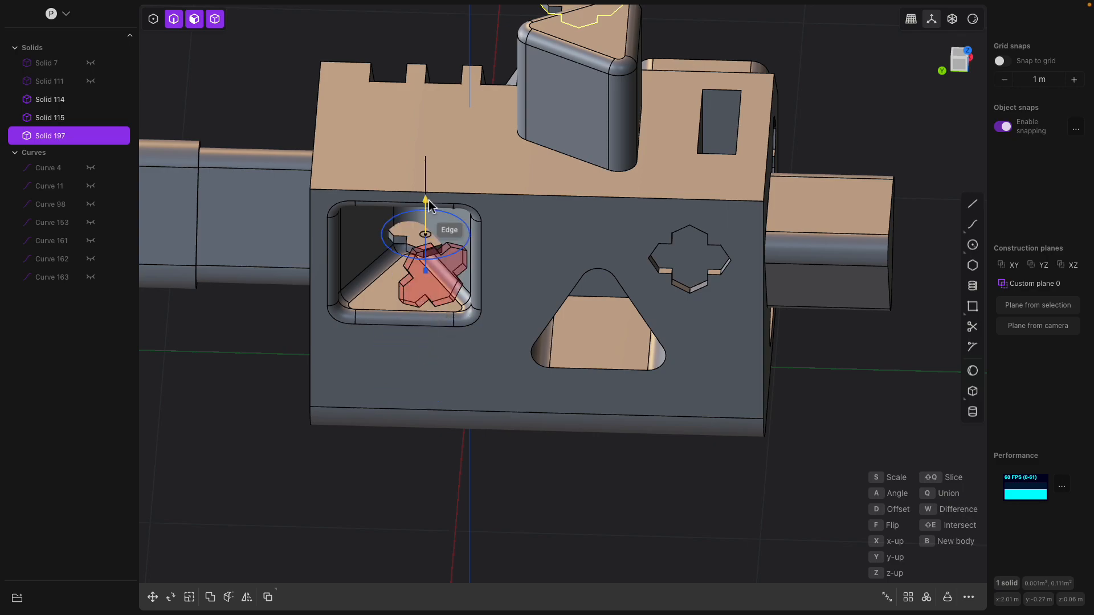
click(397, 131)
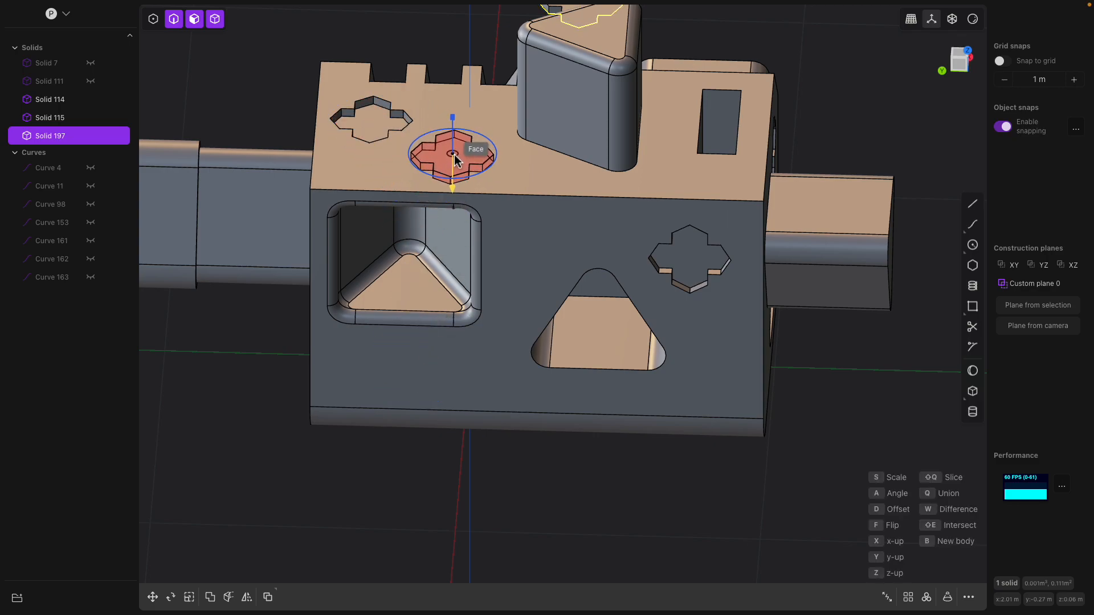
click(461, 157)
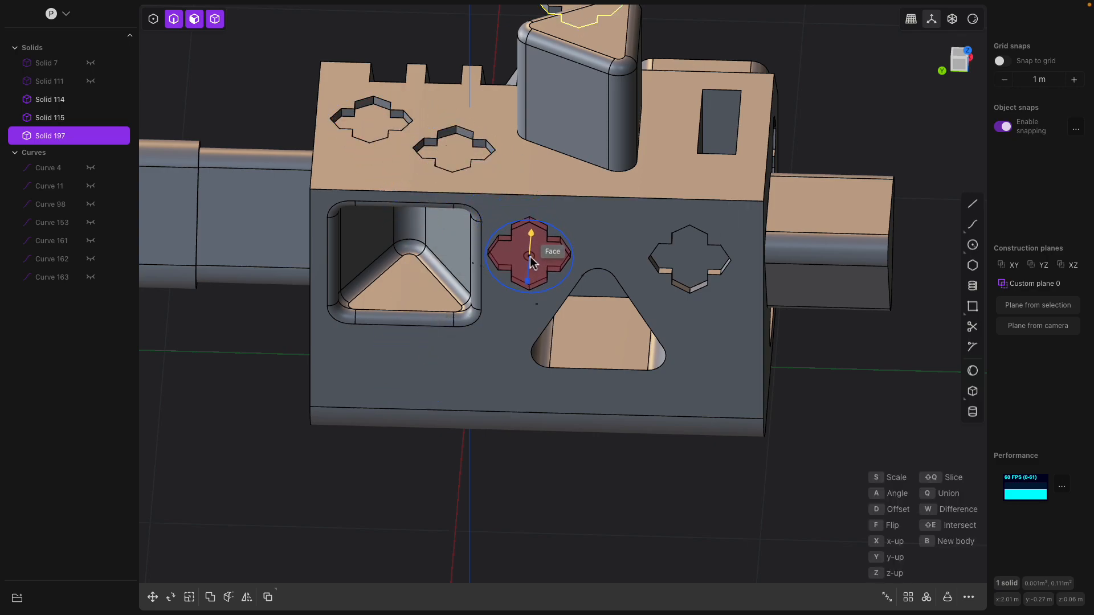
click(531, 261)
Cut four four-lobed recesses into the underside of the block.
middle_drag(538, 291, 595, 201)
click(403, 369)
middle_drag(434, 362, 471, 337)
click(530, 317)
click(587, 390)
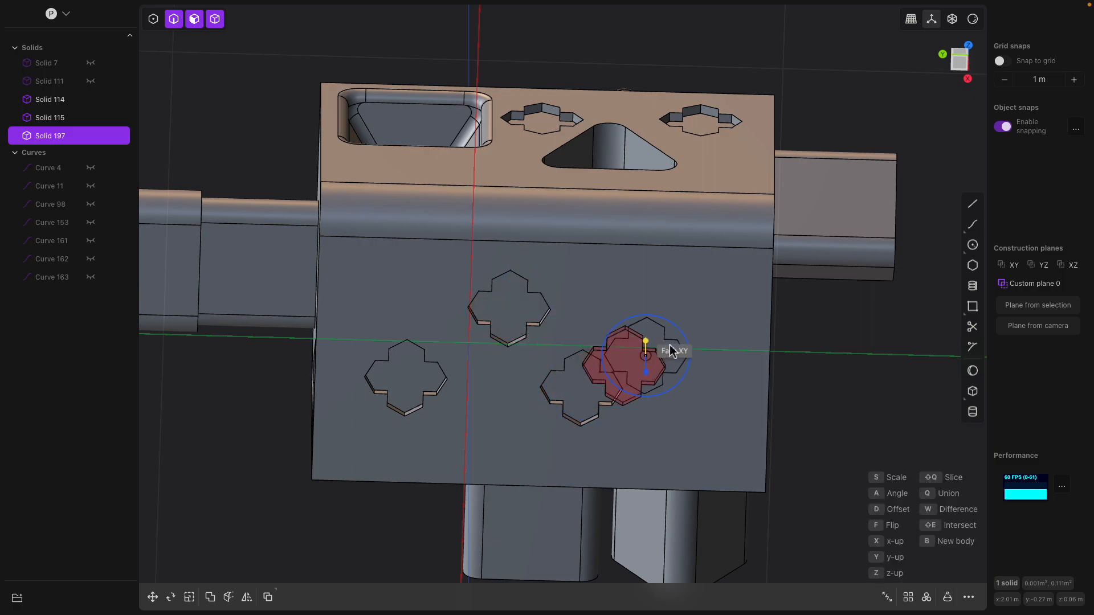
click(694, 320)
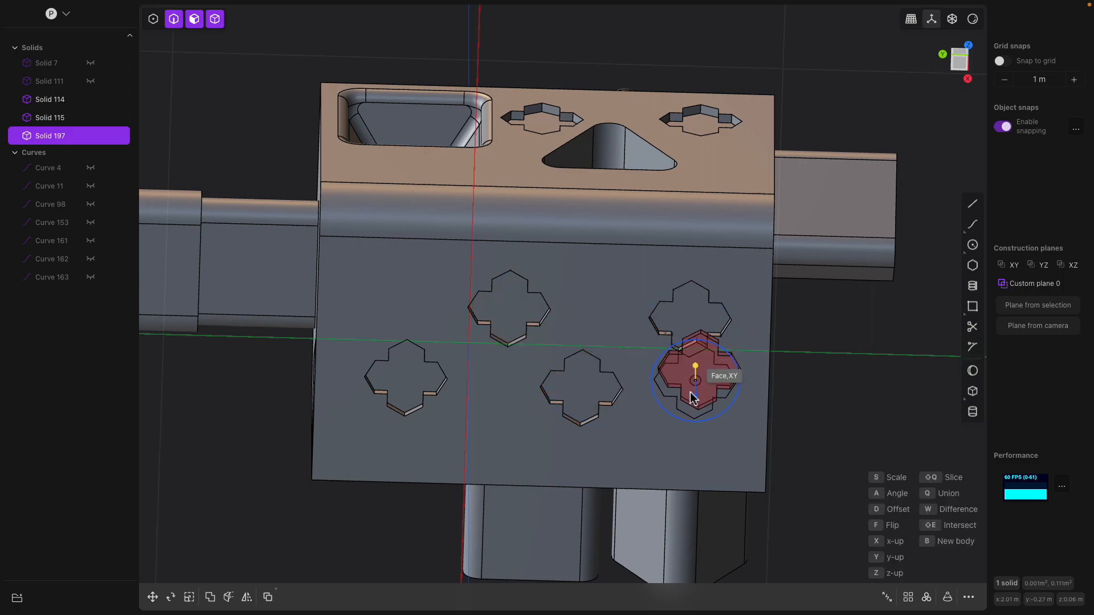
Cut two four-lobed recesses into the end face with the hollow triangular extension, one below and one above it.
middle_drag(665, 384, 717, 443)
middle_drag(581, 343, 624, 385)
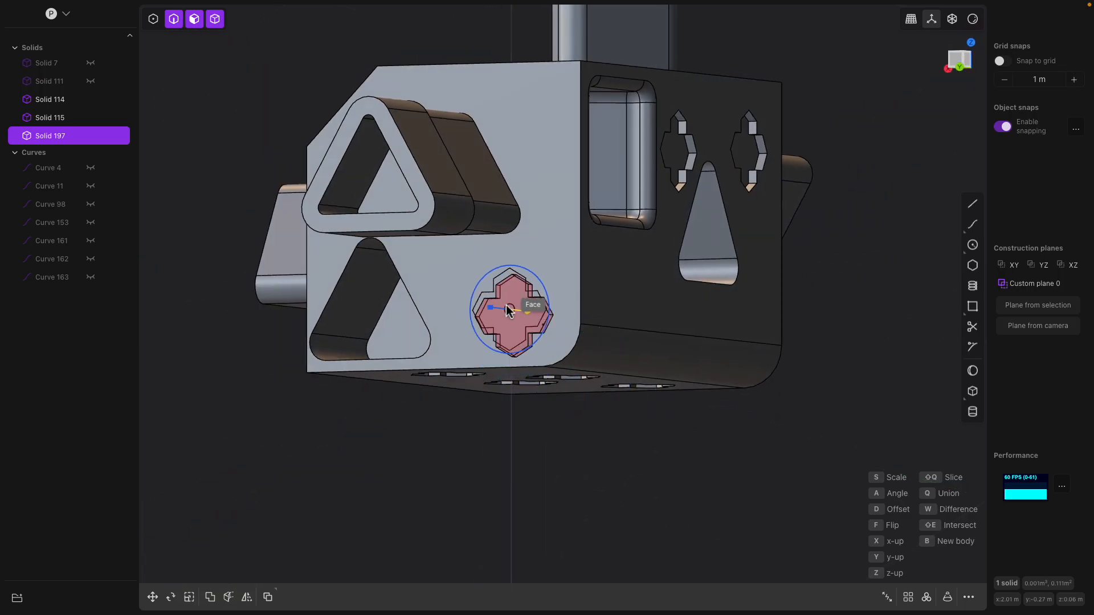
click(514, 306)
middle_drag(514, 306, 532, 348)
click(558, 230)
Rotate the placement by about -40 degrees and cut a turned recess above the triangular opening on the end face.
middle_drag(562, 221, 450, 245)
drag(485, 228, 498, 246)
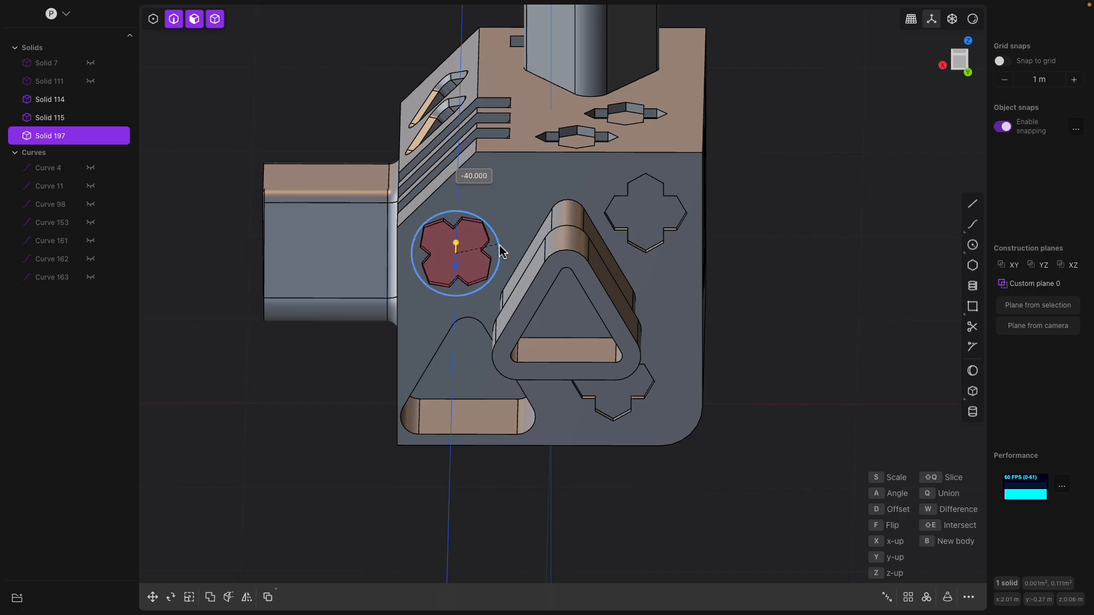
click(504, 247)
Cut a rotated four-lobed recess low in the side face carrying the two hollow triangular prisms.
middle_drag(505, 248, 551, 259)
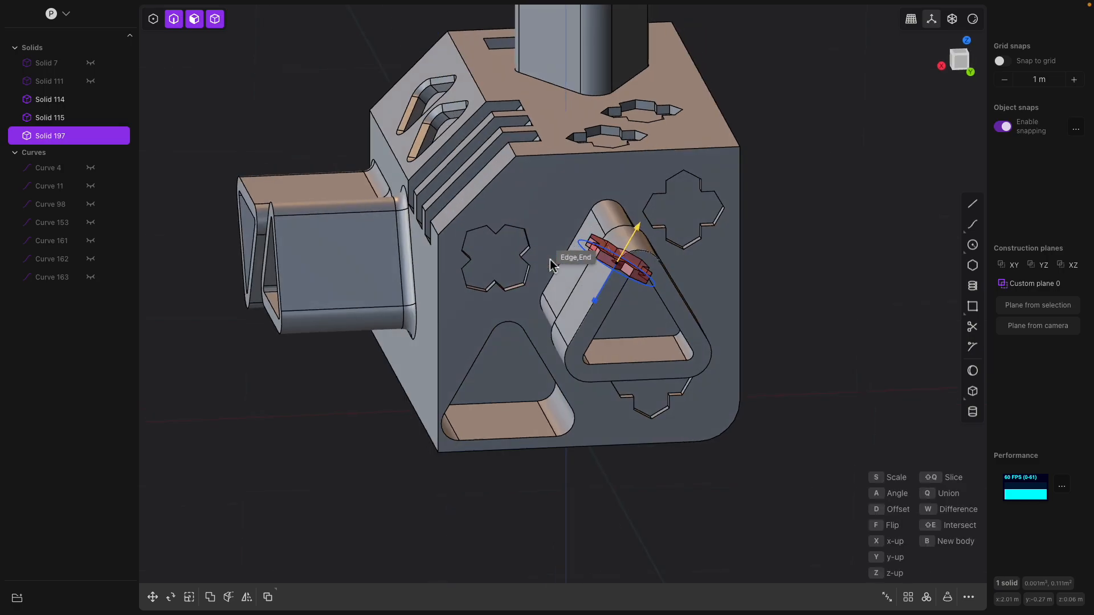
scroll(517, 250, up, 3)
middle_drag(459, 259, 587, 220)
middle_drag(542, 263, 639, 325)
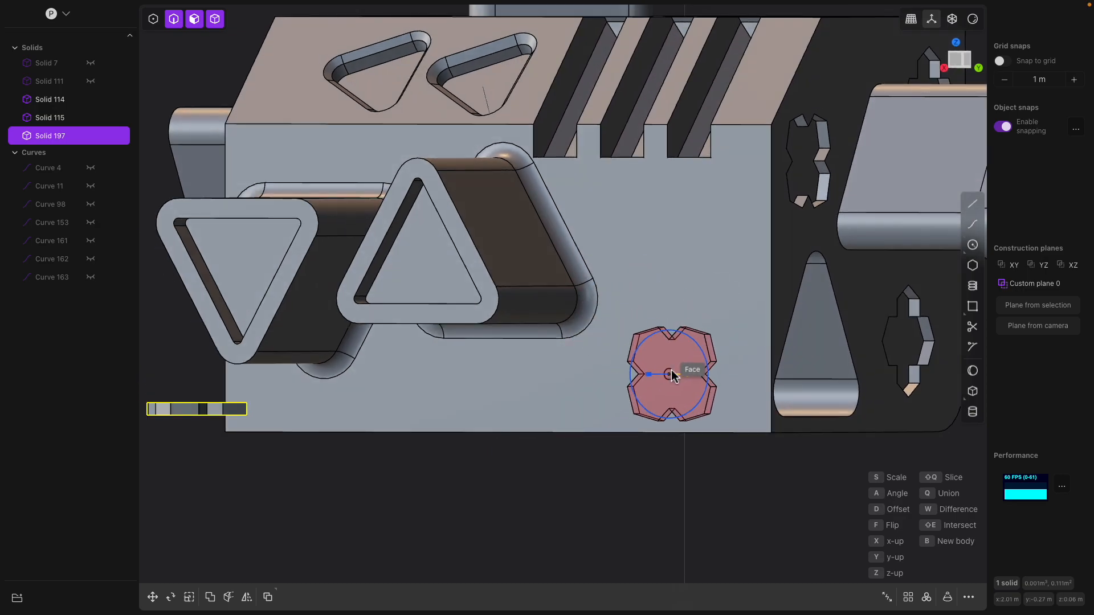
mouse_move(679, 303)
middle_down()
mouse_move(705, 310)
mouse_move(669, 294)
middle_up()
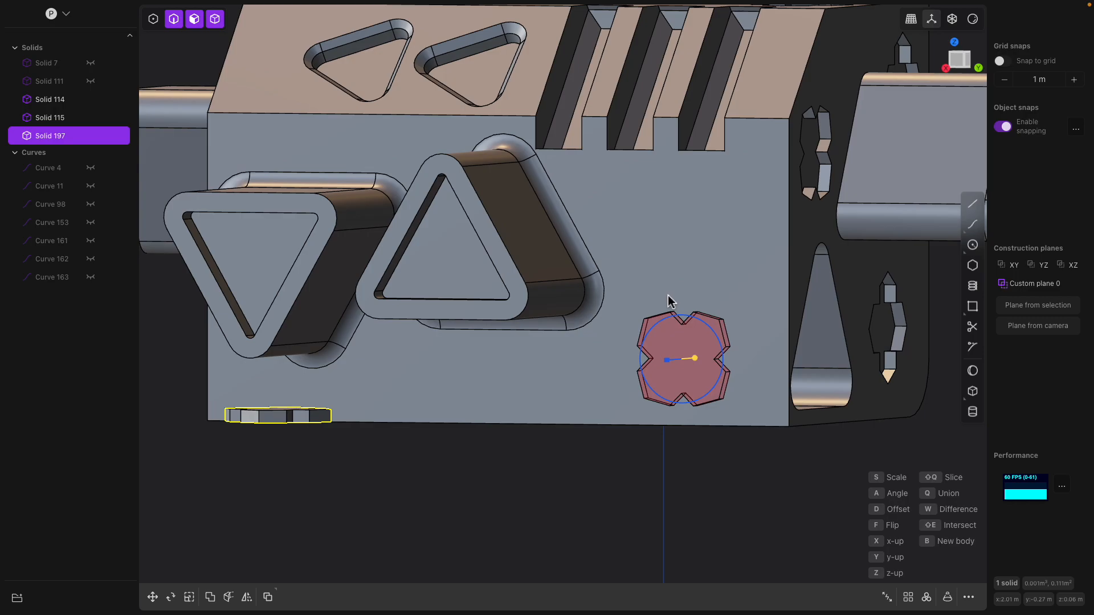
click(670, 304)
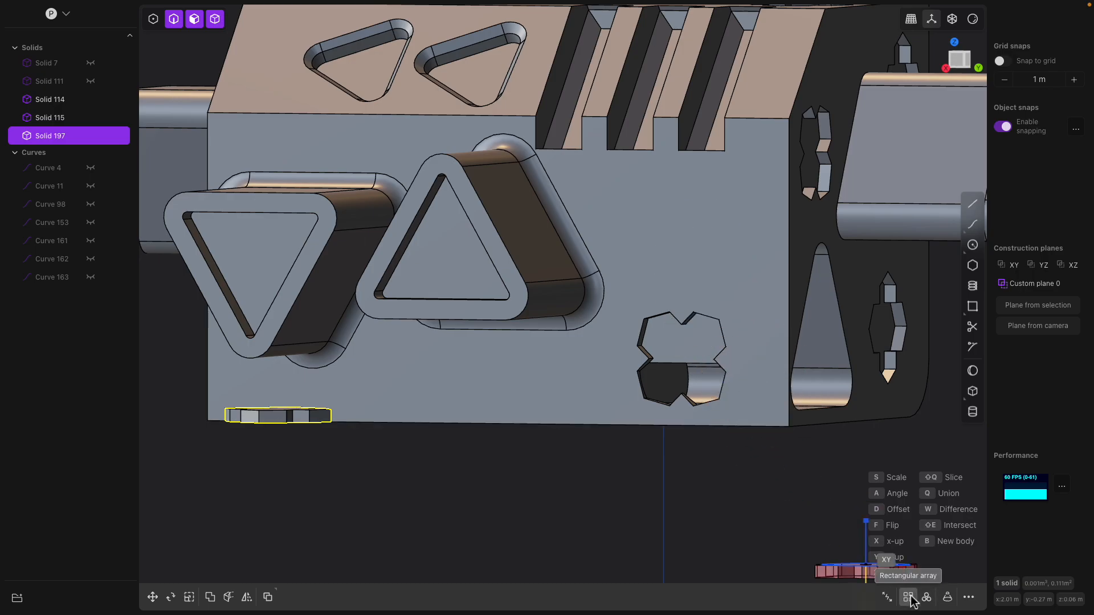
middle_drag(683, 243, 637, 261)
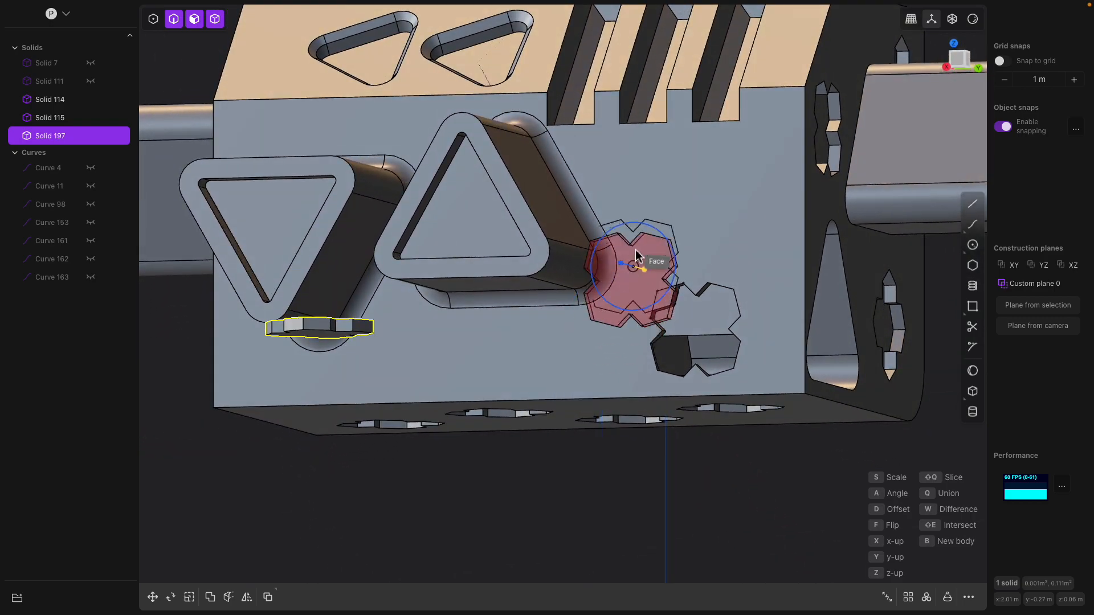
scroll(586, 330, up, 5)
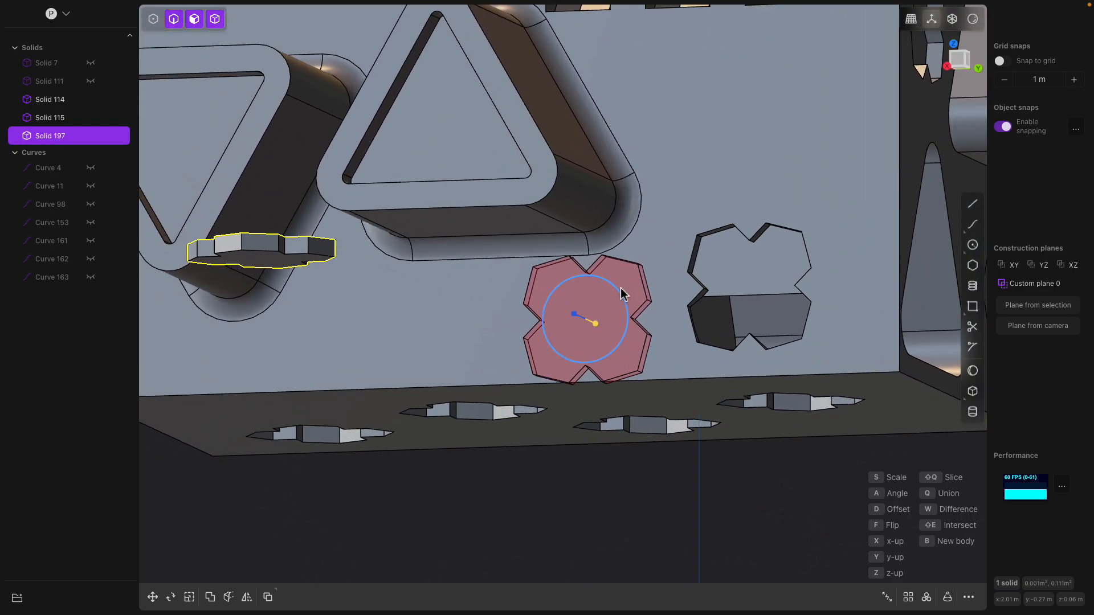
key(a)
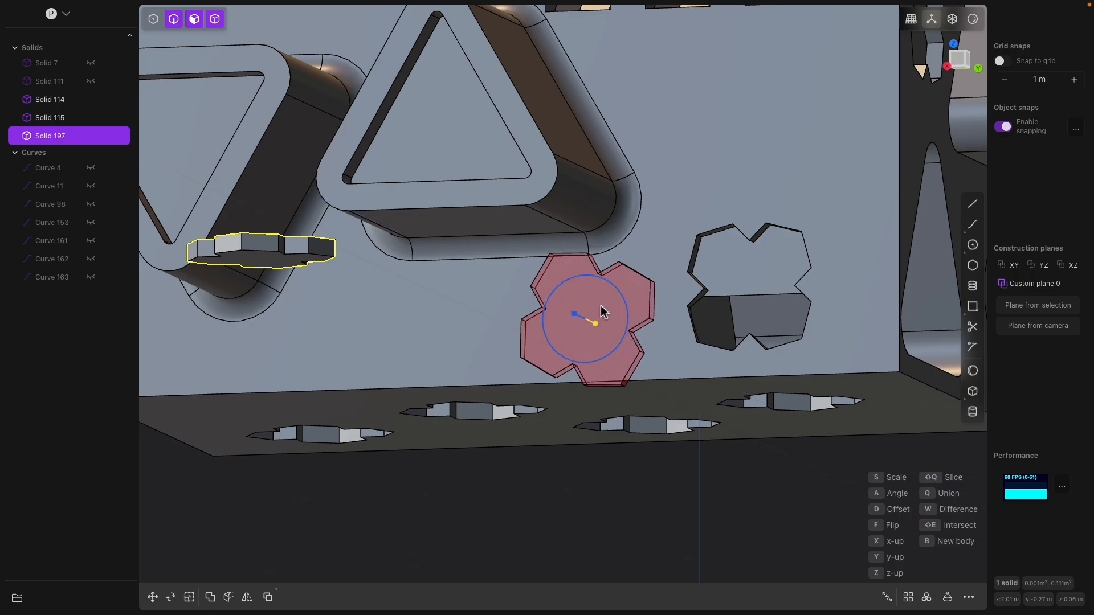
key(Escape)
Offset the floor of the turned recess above the triangular opening on the end face by about -1.81 m through the block.
scroll(593, 320, down, 2)
scroll(615, 322, down, 3)
middle_drag(638, 343, 609, 334)
click(661, 366)
click(632, 365)
key(o)
click(612, 325)
click(614, 320)
key(o)
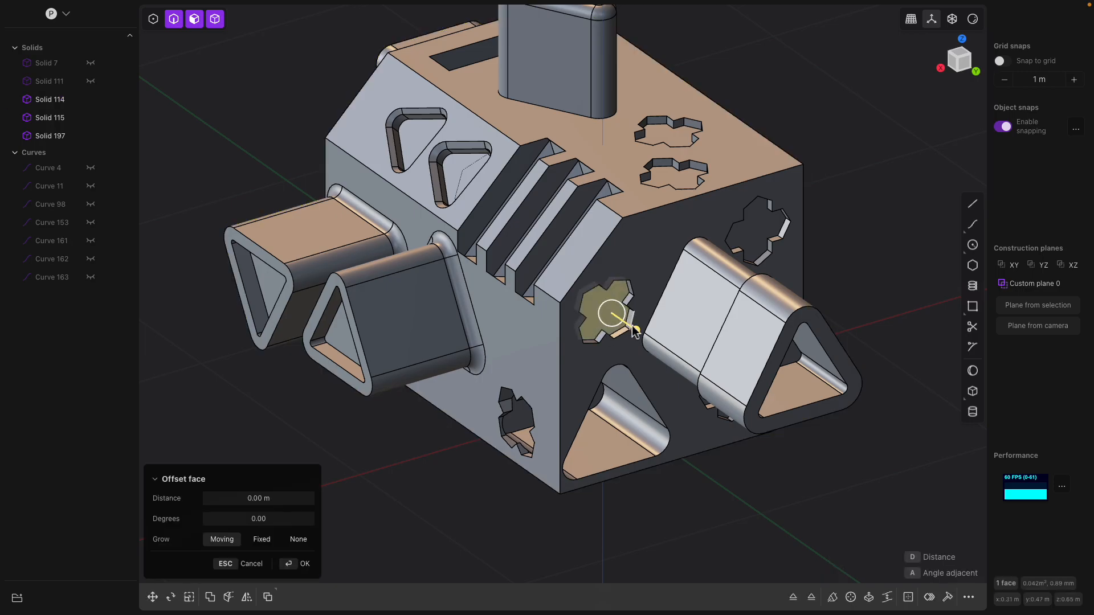
middle_drag(453, 217, 604, 178)
scroll(645, 264, up, 3)
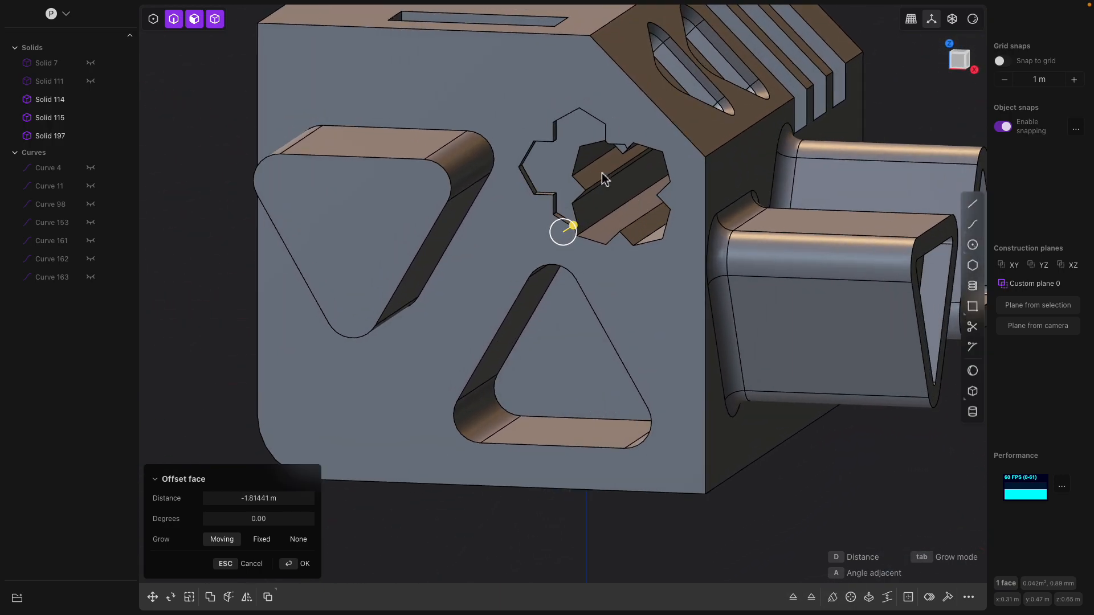
key(Return)
Select all connected faces of the four-lobed recess overlapped by the through-cut on the opposite end face.
scroll(574, 167, up, 1)
click(565, 161)
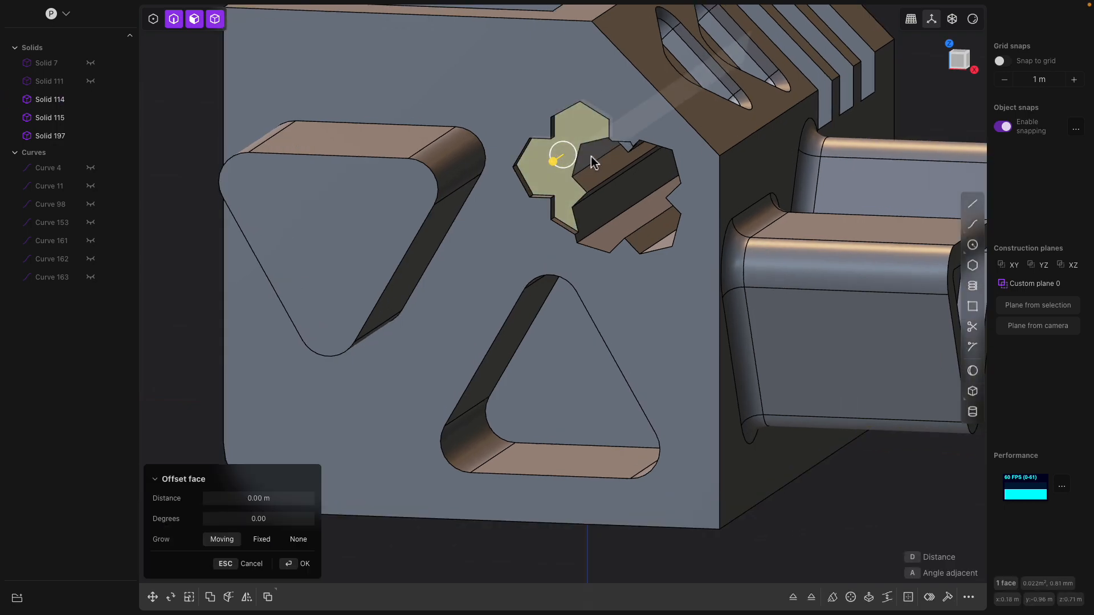
middle_drag(593, 161, 561, 140)
scroll(520, 152, up, 3)
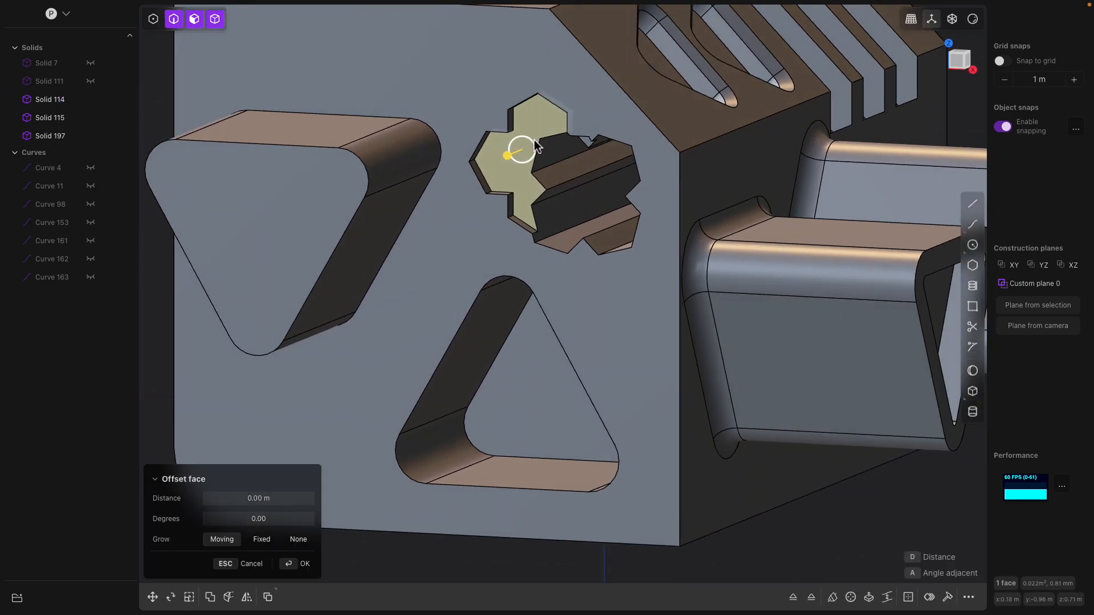
middle_drag(507, 234, 462, 246)
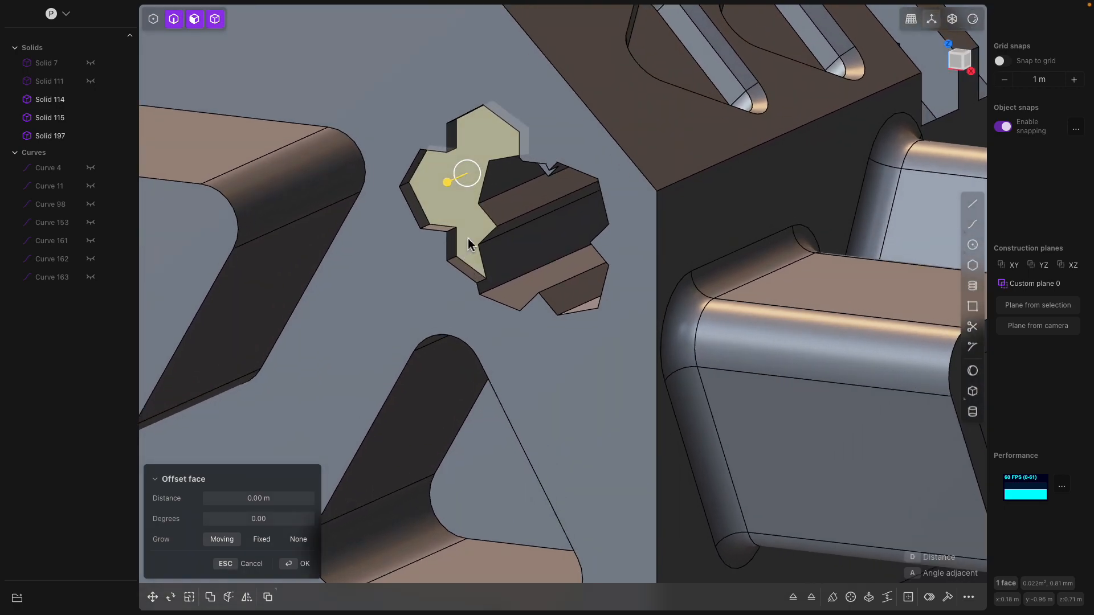
double_click(468, 239)
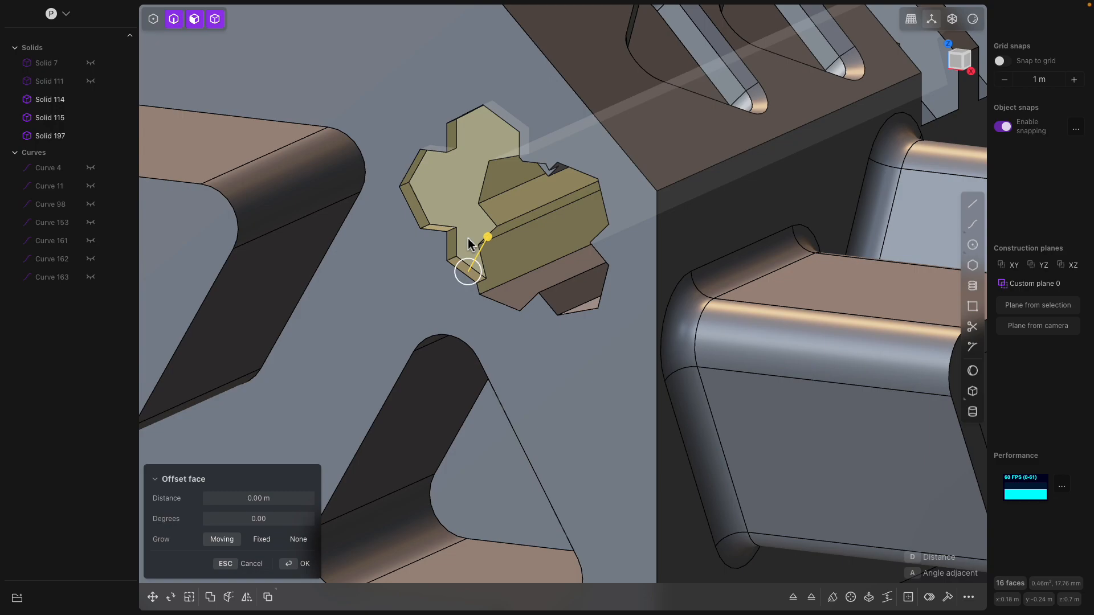
key(Escape)
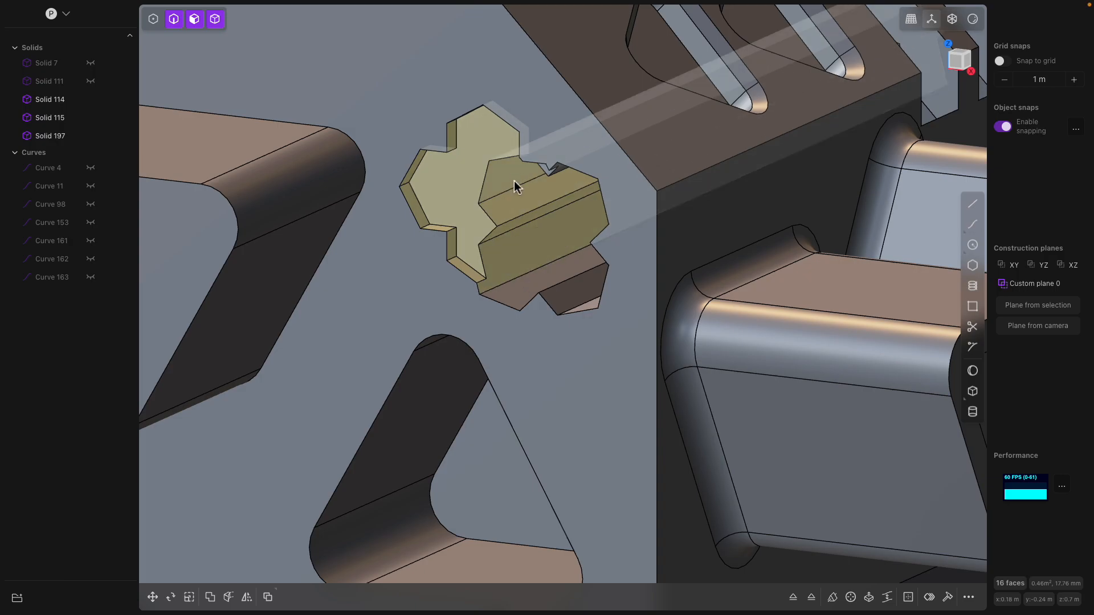
Select all faces of the upper four-lobed recess beside the hollow triangular extension and duplicate them in place as a solid.
scroll(559, 231, down, 5)
middle_drag(559, 232, 431, 222)
click(586, 213)
middle_drag(608, 230, 579, 244)
middle_drag(700, 220, 598, 222)
click(579, 215)
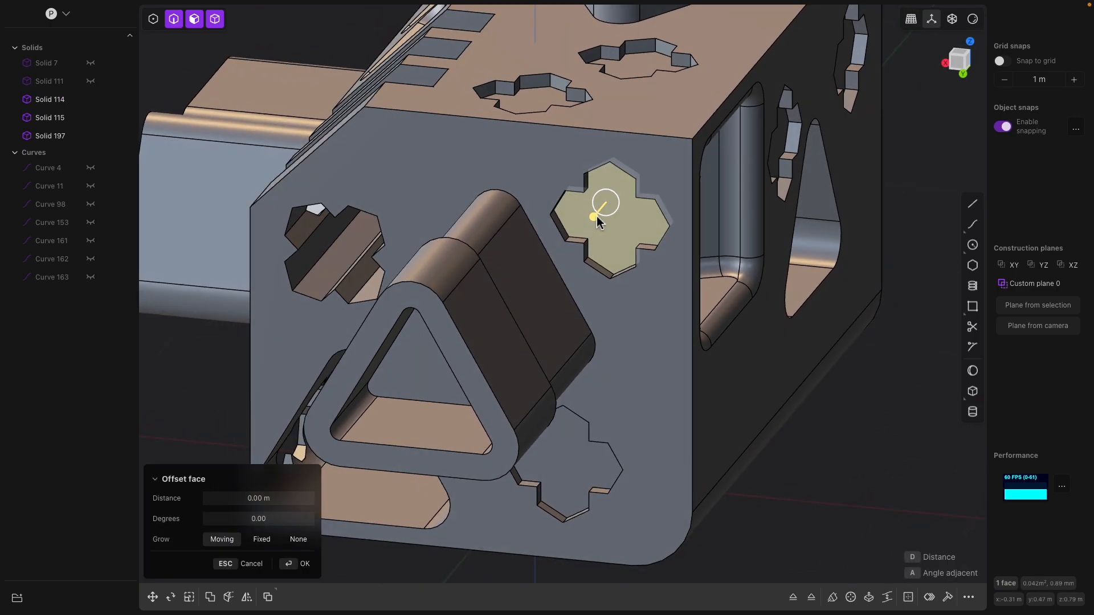
key(a)
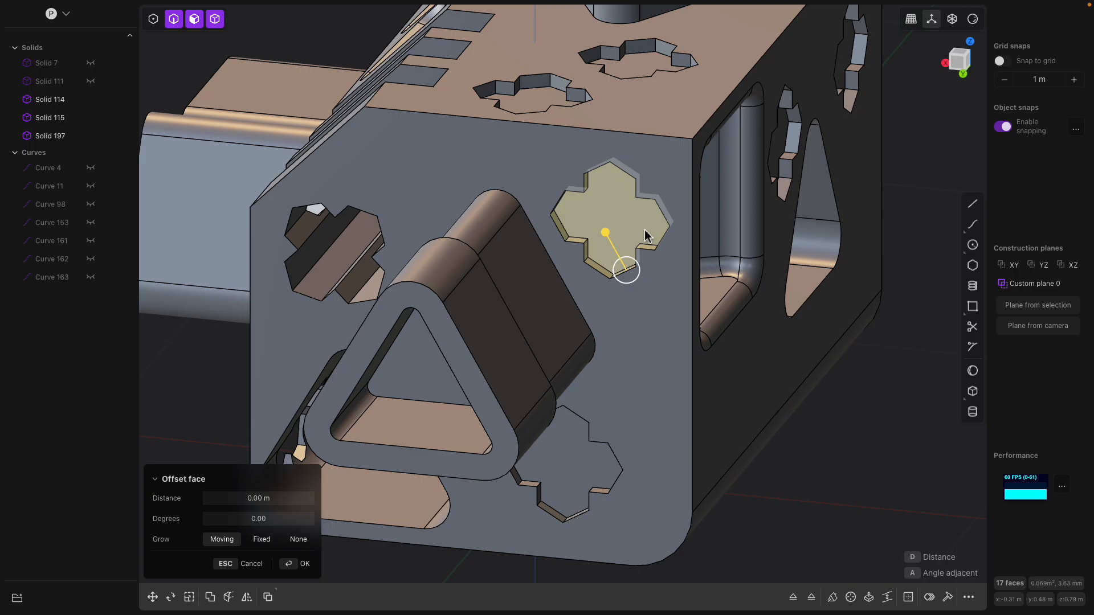
key(shift+d)
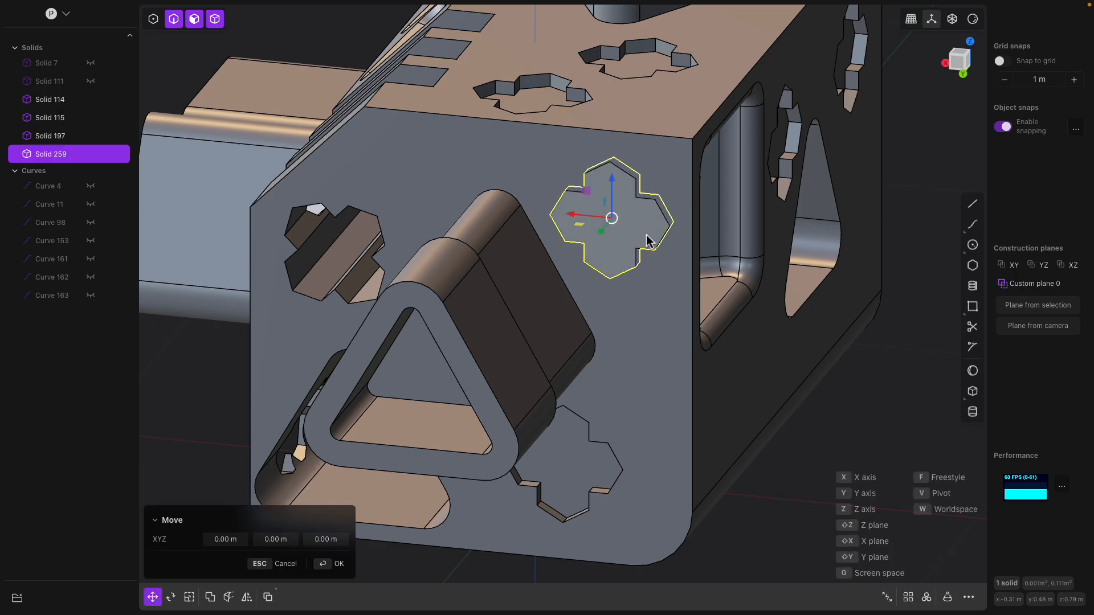
key(Return)
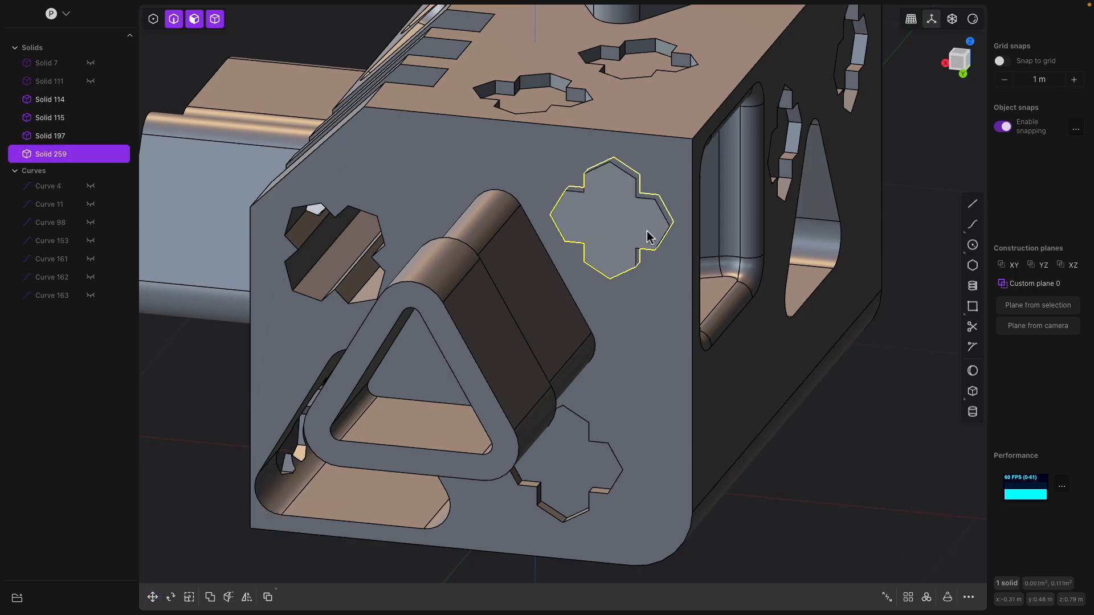
Combine the duplicated recess solid with the main block using a Boolean.
click(665, 164)
key(shift+b)
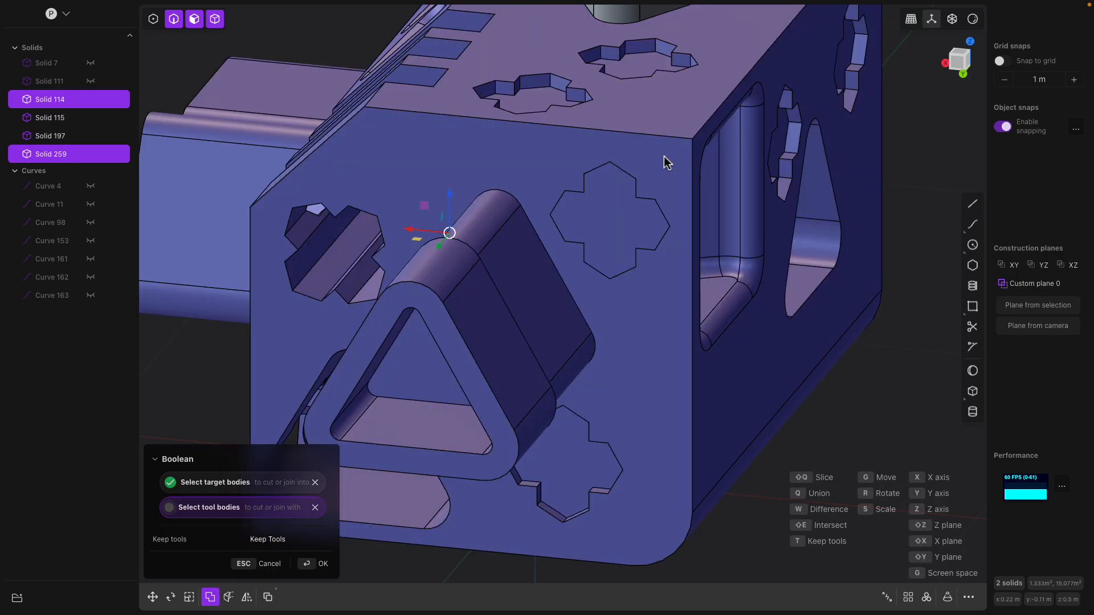
key(Return)
click(845, 388)
middle_drag(846, 389, 594, 304)
click(730, 357)
click(732, 355)
middle_drag(732, 355, 695, 350)
Switch to Twitter, open the Plasticity account's profile from its "Alternative Duplicates in Plasticity" tweet, and try to follow the account.
key(ctrl+Left)
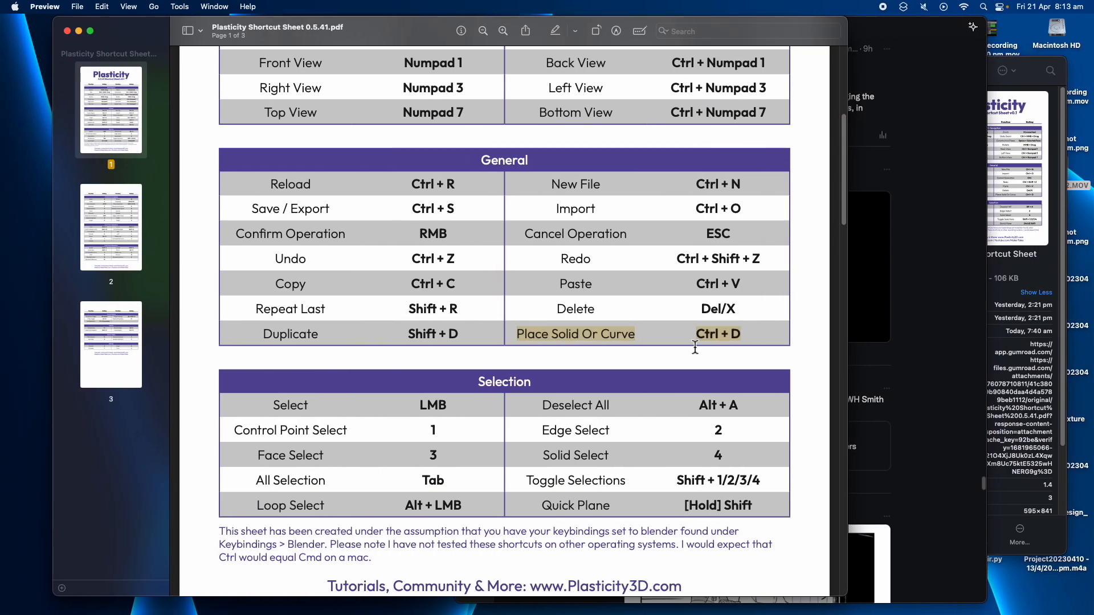
click(891, 54)
scroll(684, 171, up, 10)
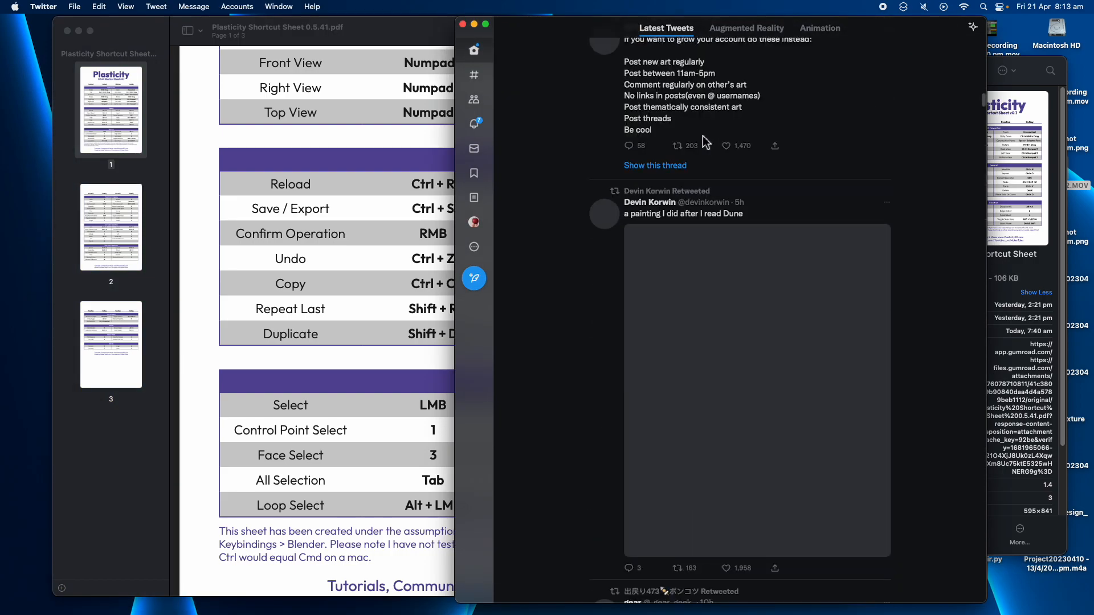
click(475, 76)
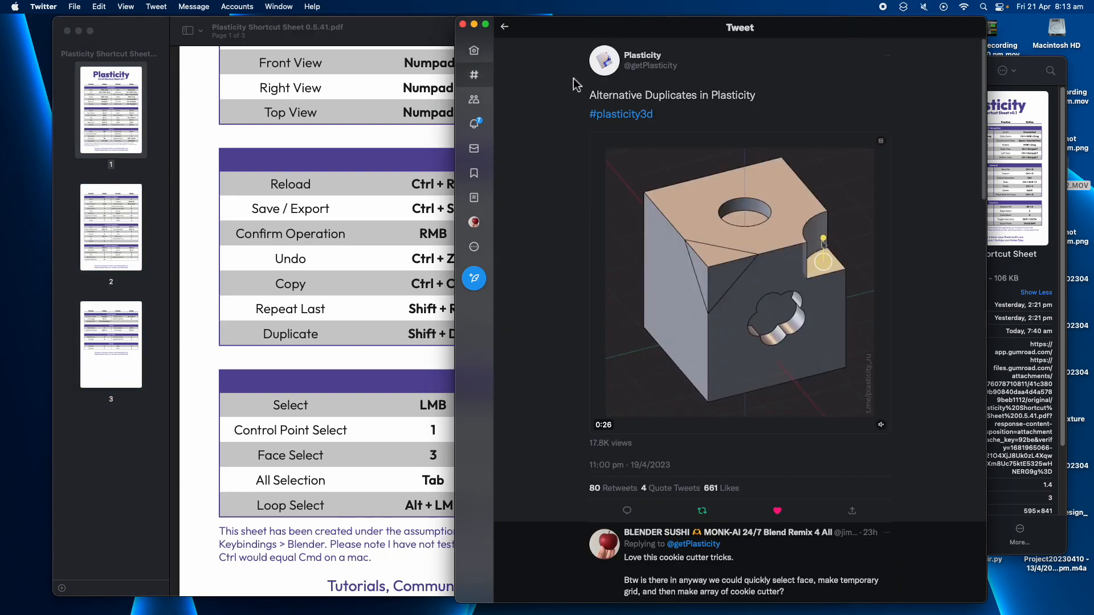
click(643, 57)
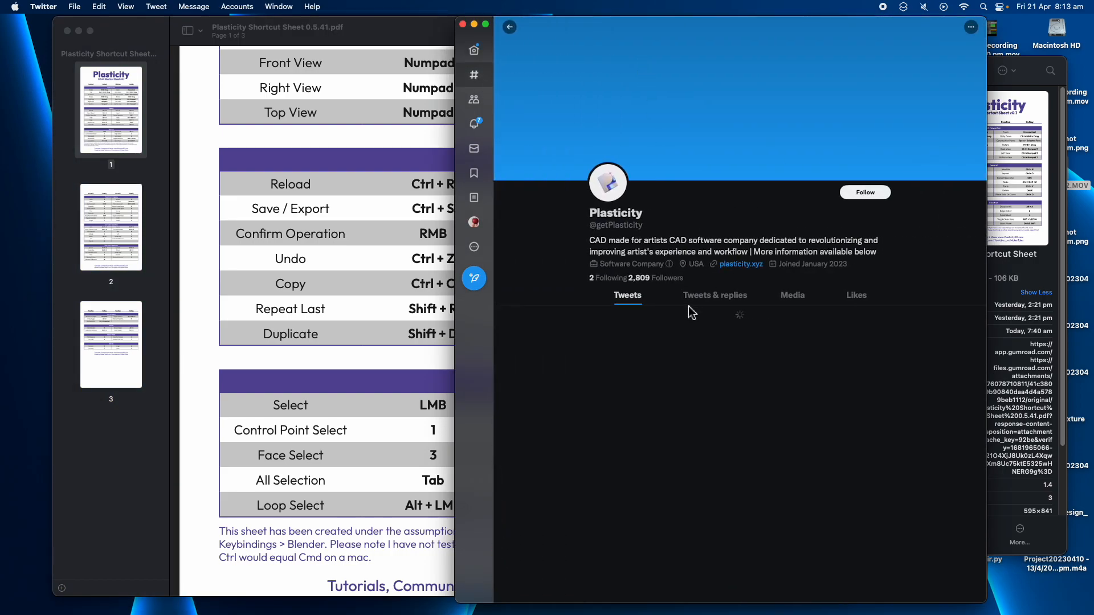
click(871, 195)
Browse the Plasticity account's tweets down to the "Joining Faces in Plasticity" clip, and switch back to Plasticity.
scroll(724, 313, down, 2)
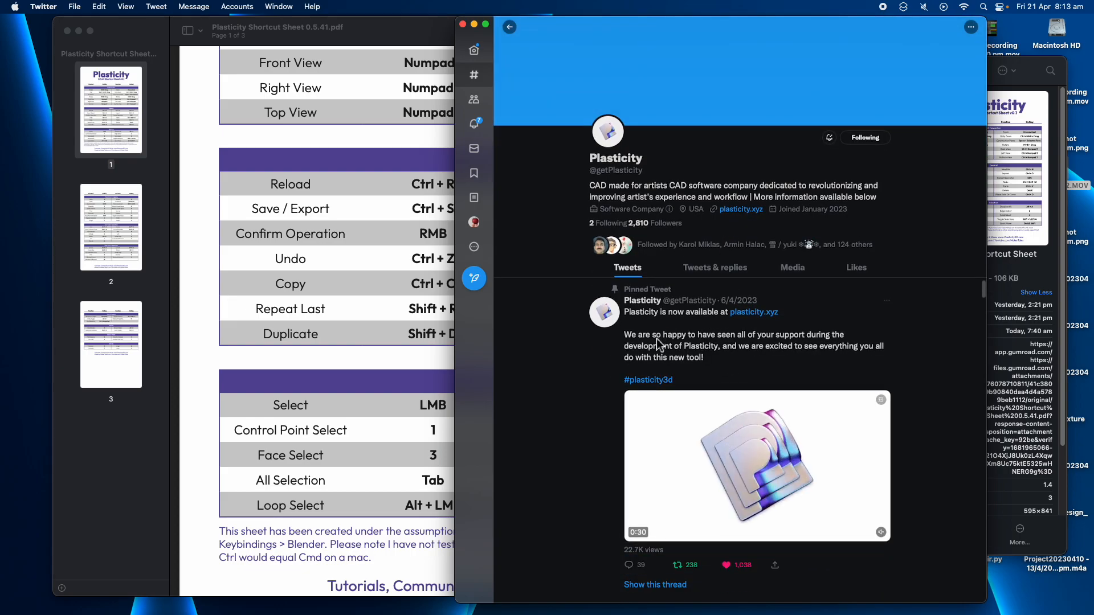
click(675, 353)
scroll(606, 403, down, 5)
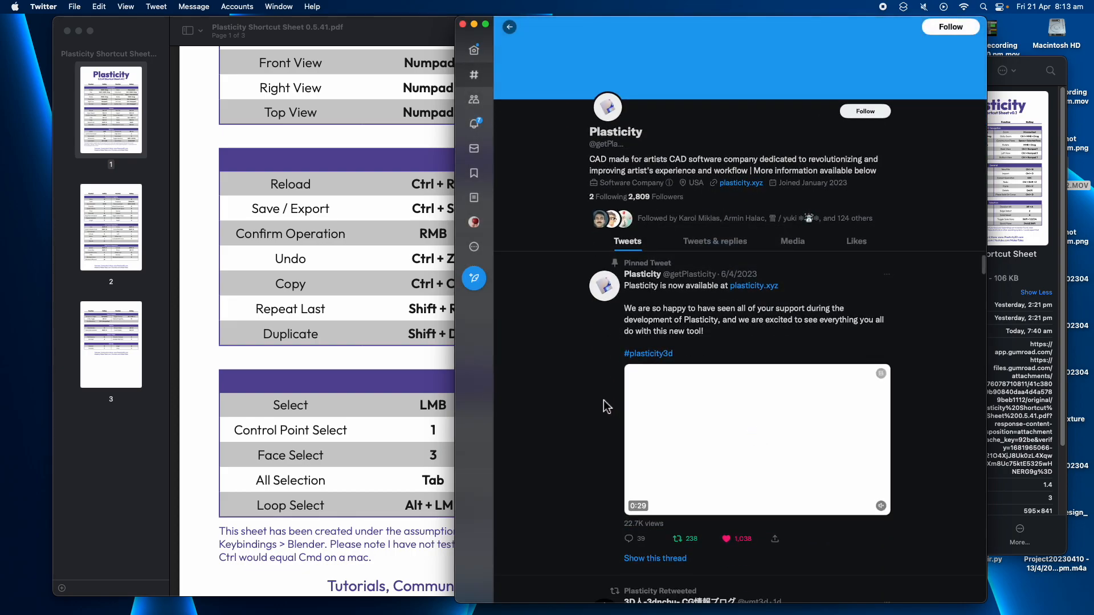
scroll(599, 410, down, 6)
scroll(599, 410, up, 5)
scroll(596, 408, down, 20)
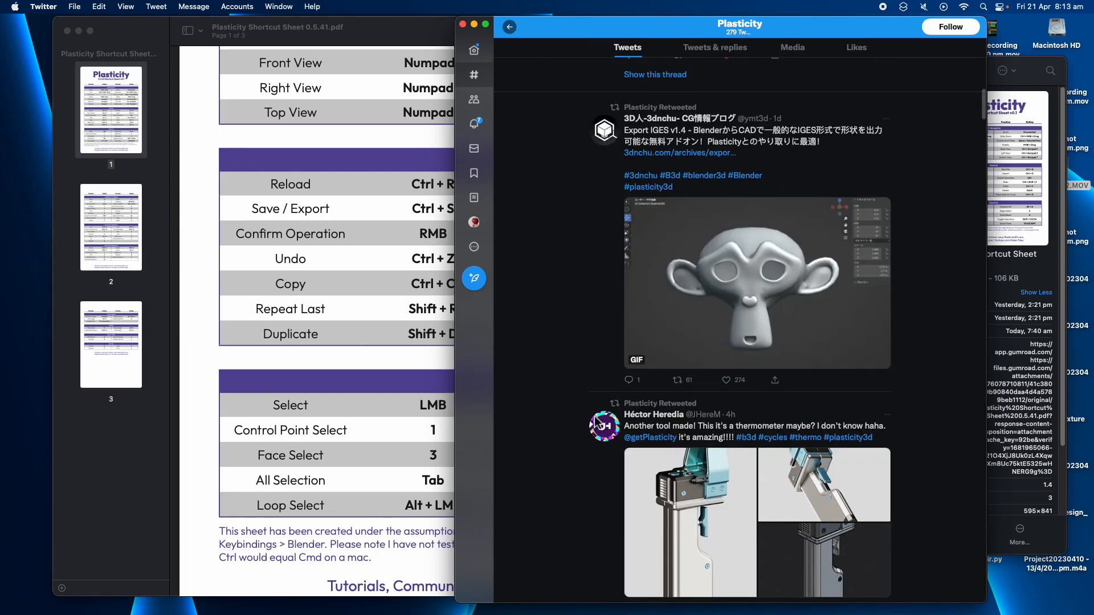
scroll(592, 438, down, 20)
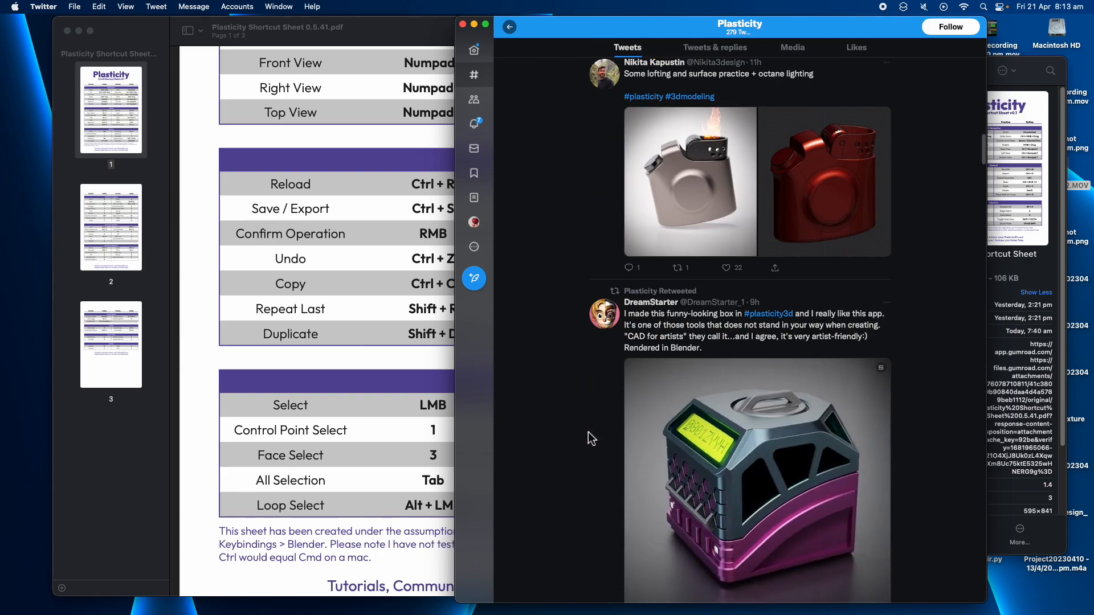
scroll(590, 438, down, 4)
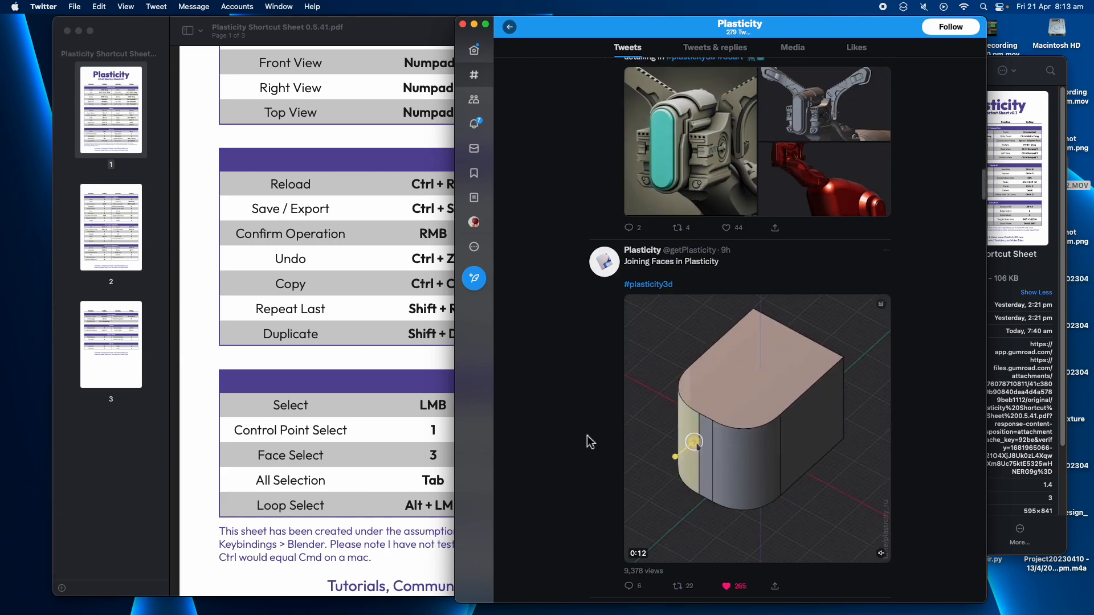
scroll(696, 290, down, 2)
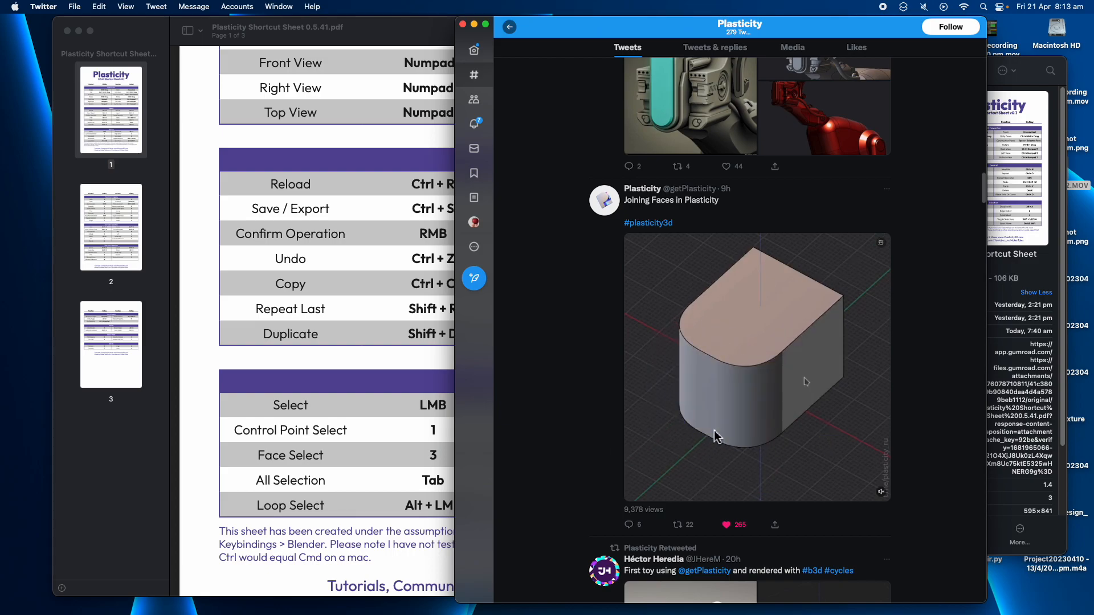
key(ctrl+Right)
Select all faces of the lower four-lobed recess on the end face together with the surrounding end face.
middle_drag(679, 412, 569, 373)
click(534, 357)
click(646, 359)
middle_drag(646, 359, 589, 334)
key(a)
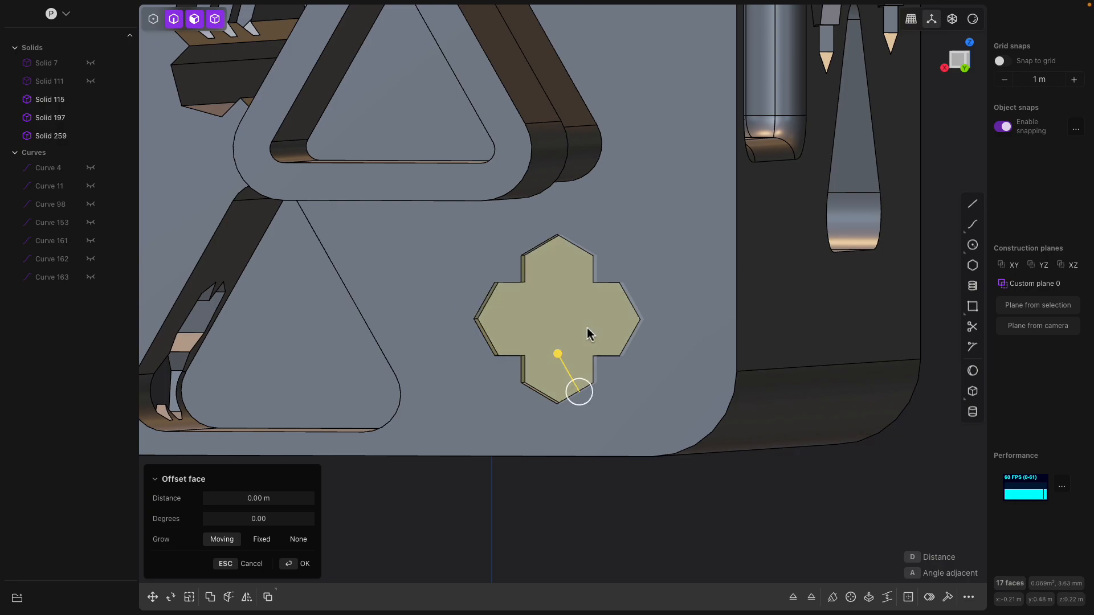
click(634, 267)
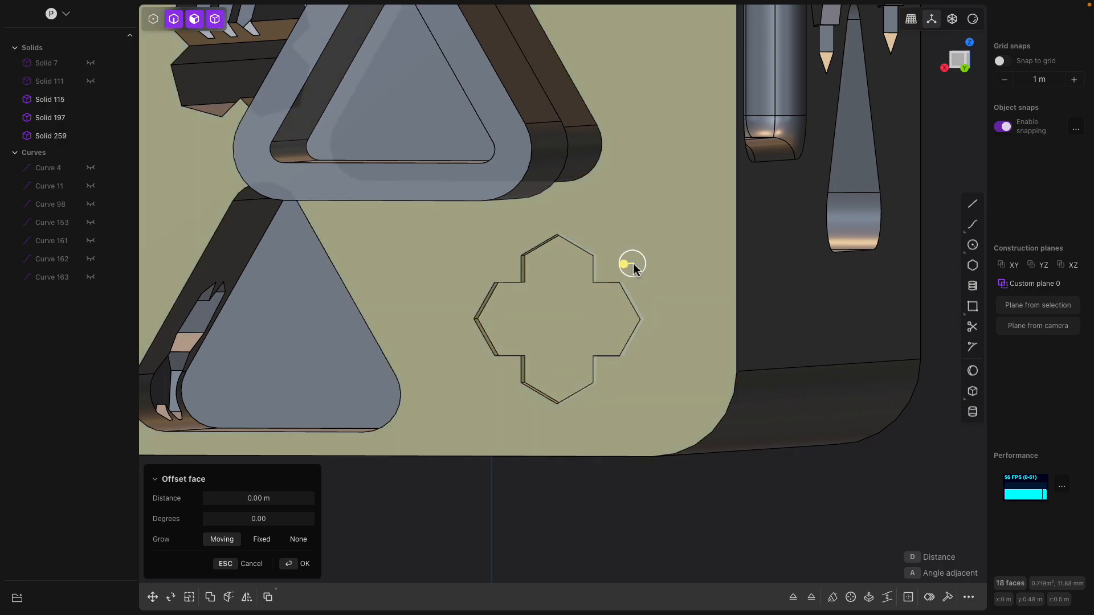
Fillet the rim edges of the triangular recess in the side face with the rounded square pocket.
middle_drag(633, 267, 547, 350)
click(605, 334)
scroll(606, 335, down, 2)
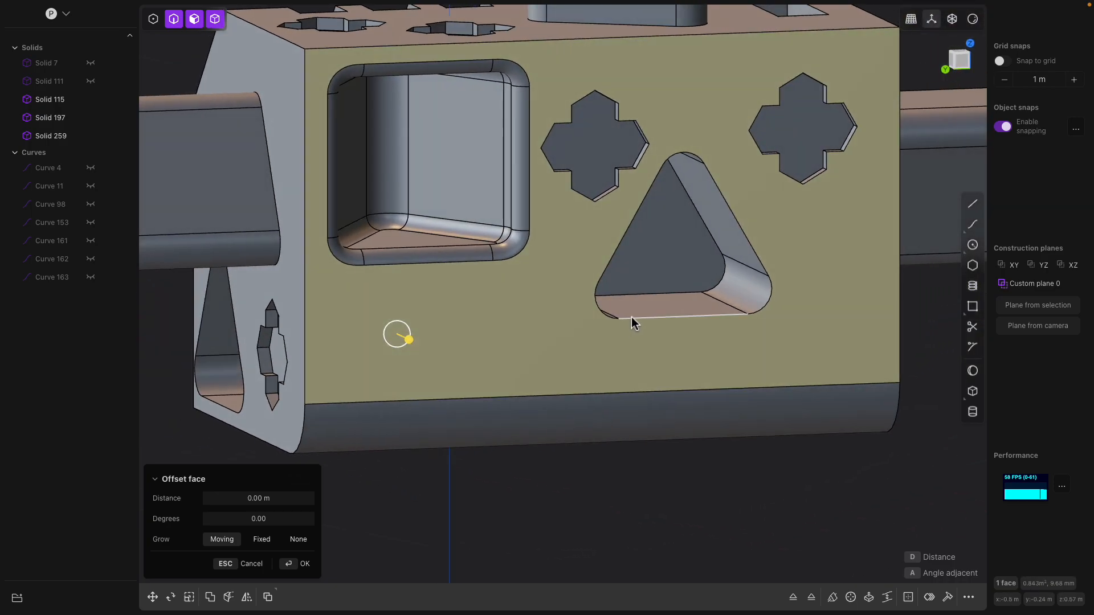
click(630, 321)
drag(746, 317, 790, 320)
right_click(847, 337)
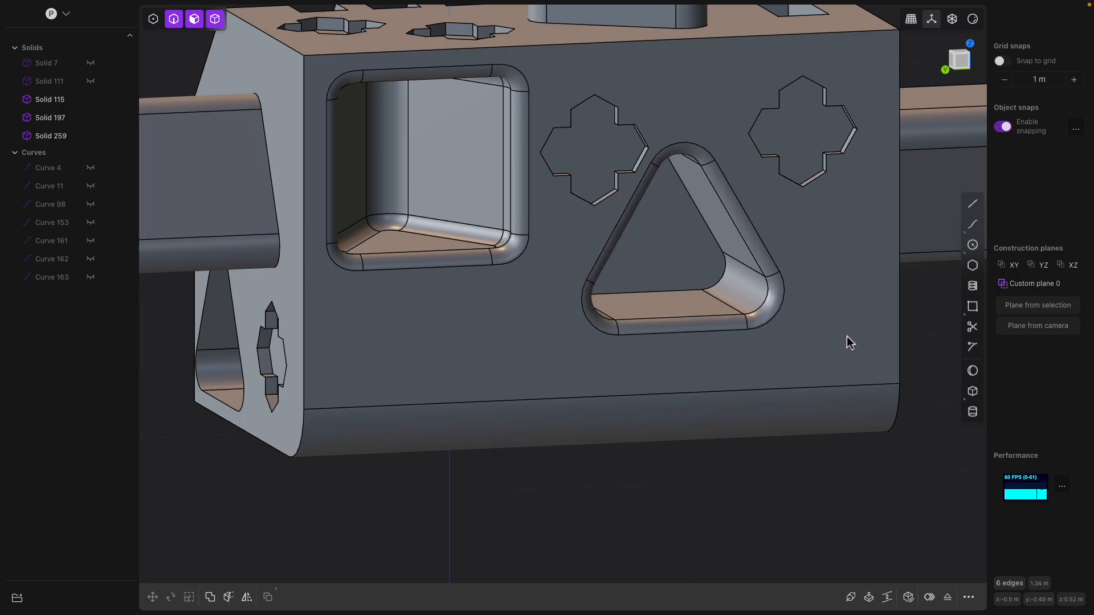
Try to offset the floor of the filleted triangular recess.
click(685, 263)
middle_drag(687, 264, 701, 282)
drag(694, 265, 671, 250)
middle_drag(478, 174, 467, 337)
middle_drag(618, 274, 564, 335)
key(Escape)
Select all corner edges of the rotated four-lobed recess in the opposite side face and convert the selection to its wall faces.
middle_drag(590, 285, 576, 366)
scroll(576, 370, up, 5)
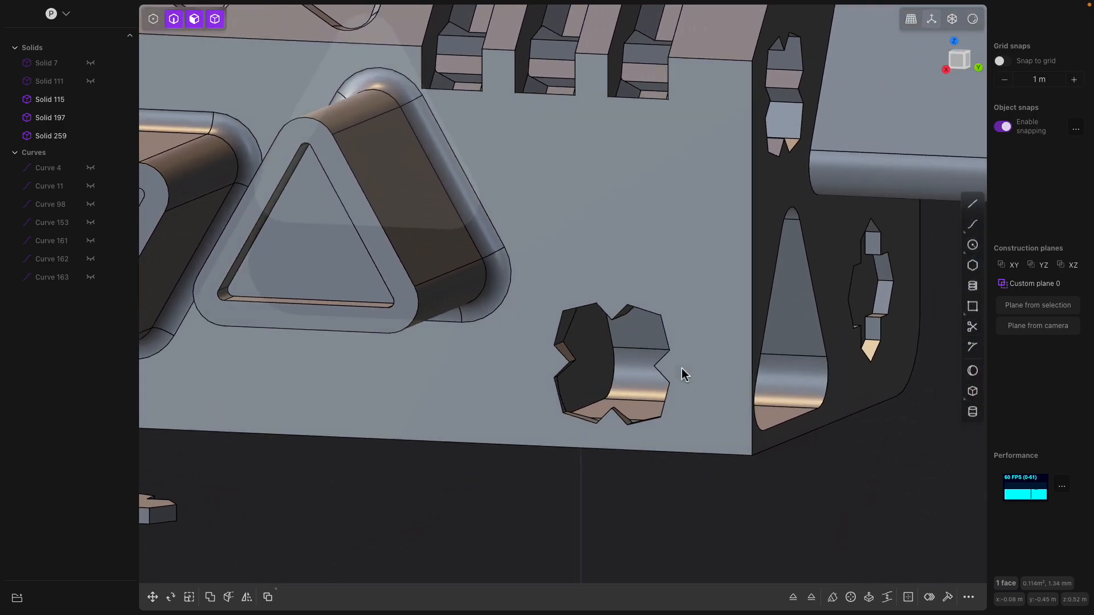
click(666, 334)
key(b)
middle_drag(667, 335, 781, 281)
mouse_move(781, 237)
middle_down()
mouse_move(723, 205)
mouse_move(791, 220)
middle_up()
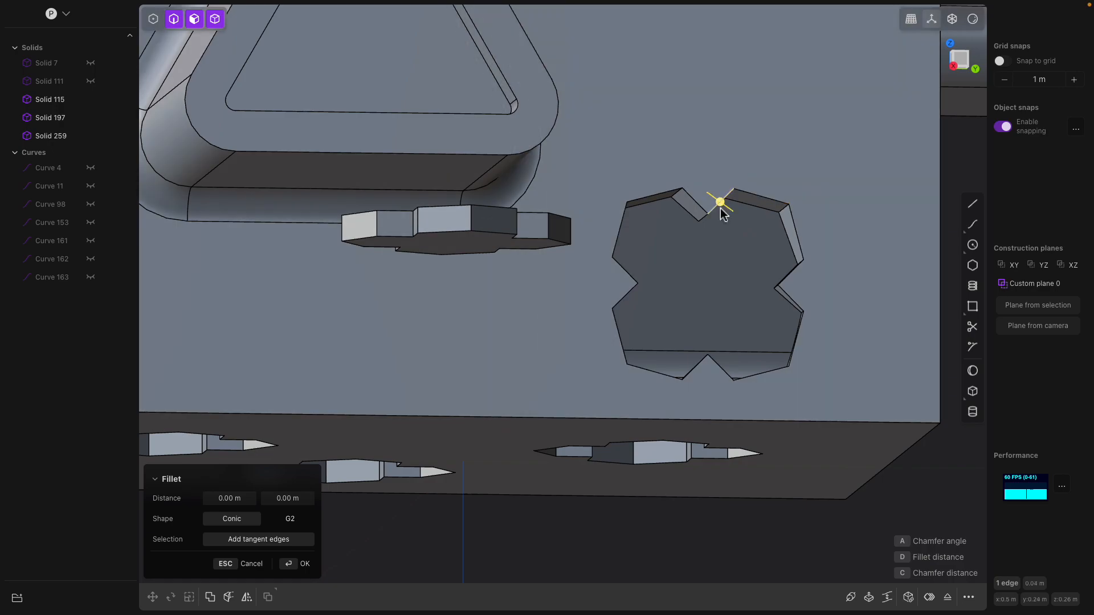
mouse_move(720, 208)
middle_down()
mouse_move(700, 222)
mouse_move(712, 222)
middle_up()
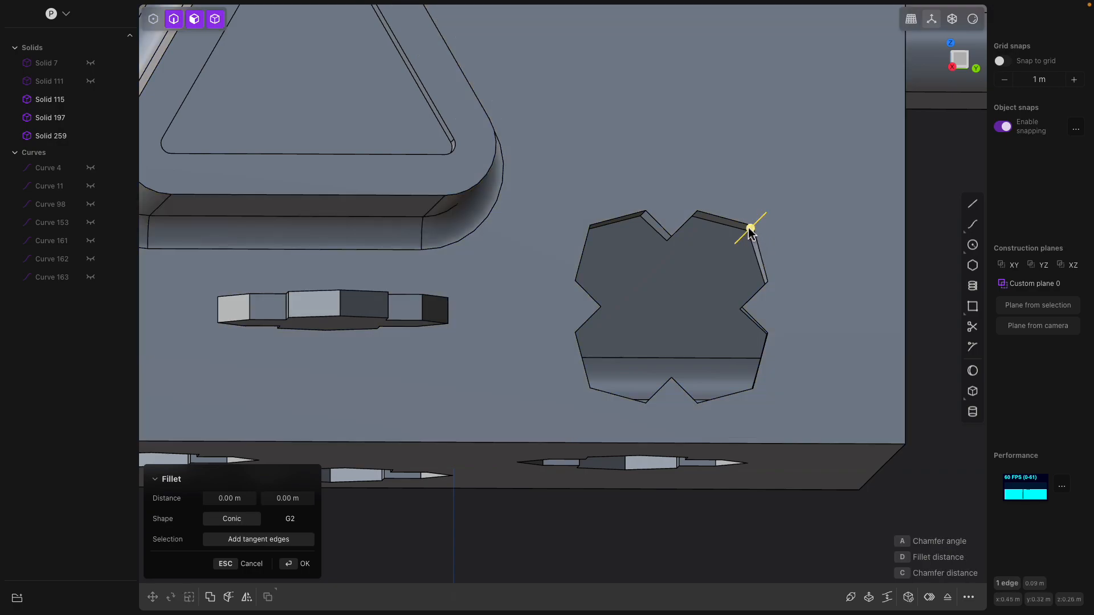
middle_drag(692, 217, 660, 171)
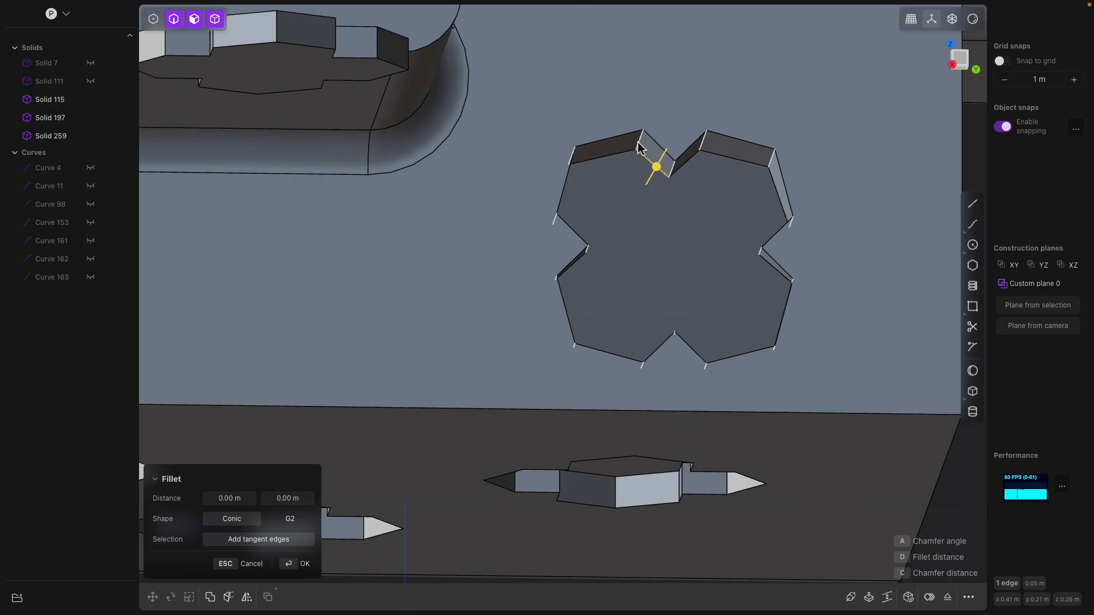
middle_drag(724, 207, 723, 212)
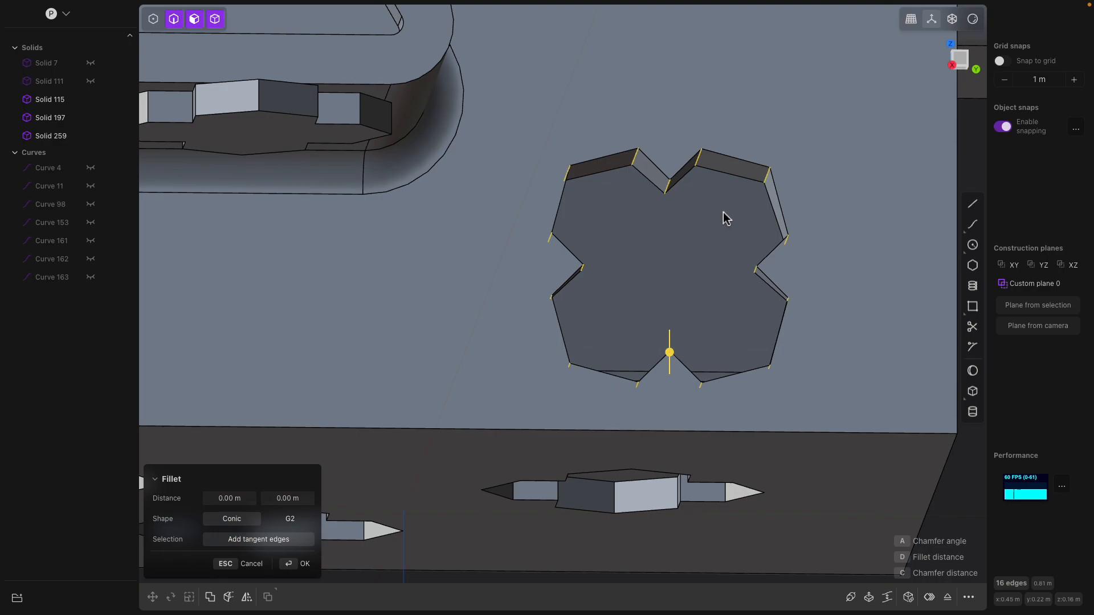
key(ctrl+3)
mouse_move(716, 222)
middle_down()
mouse_move(726, 237)
mouse_move(720, 211)
middle_up()
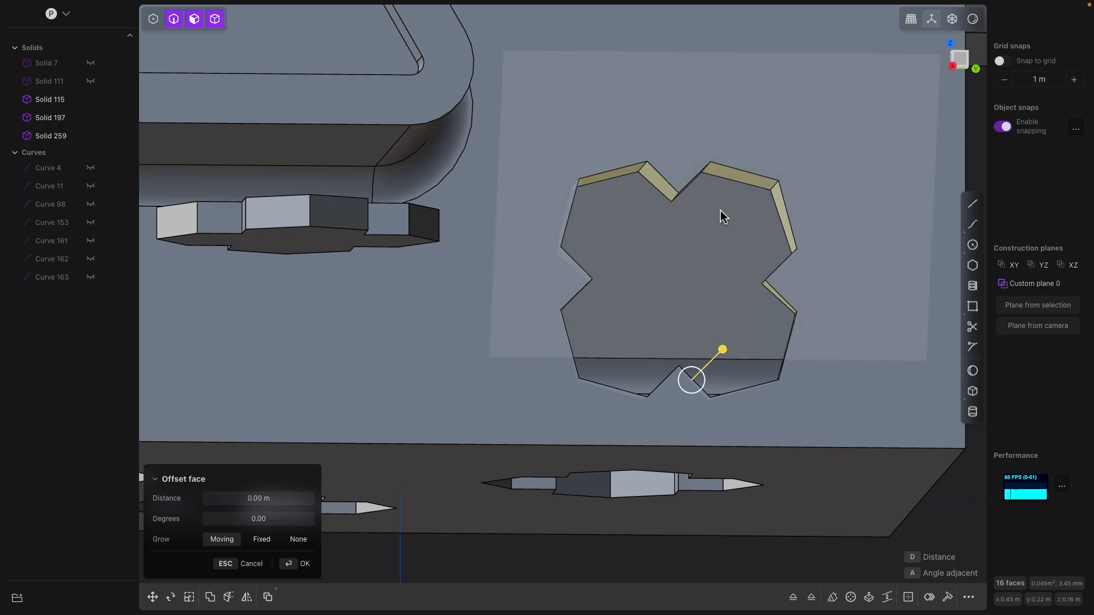
Delete the wall faces of the four-lobed recess in the side face, followed by its detached floor face.
key(Escape)
key(Delete)
middle_drag(720, 217, 736, 198)
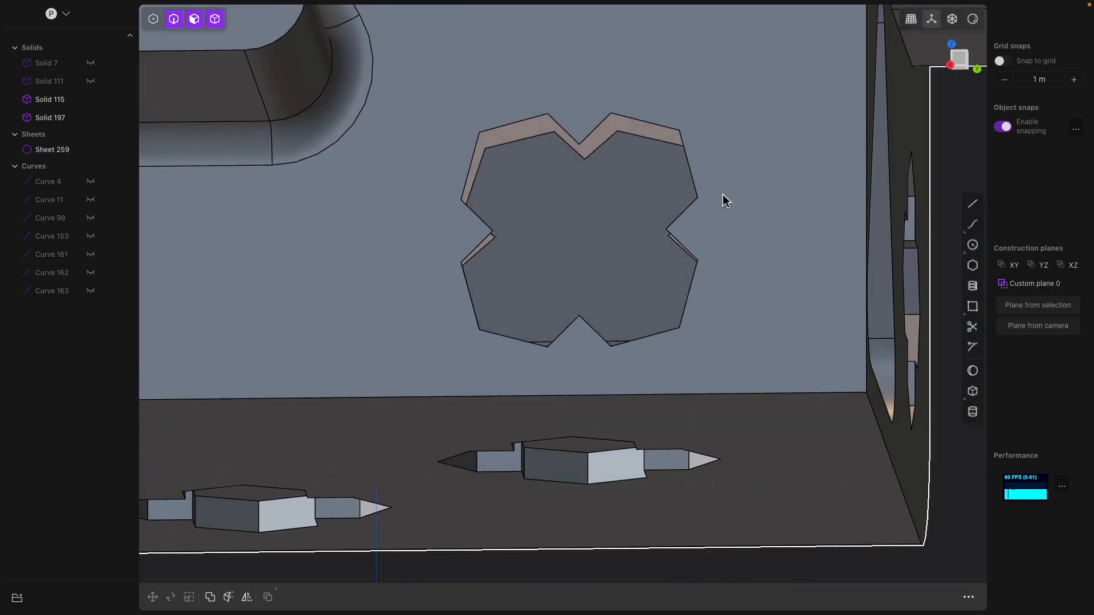
click(670, 203)
click(656, 200)
key(Escape)
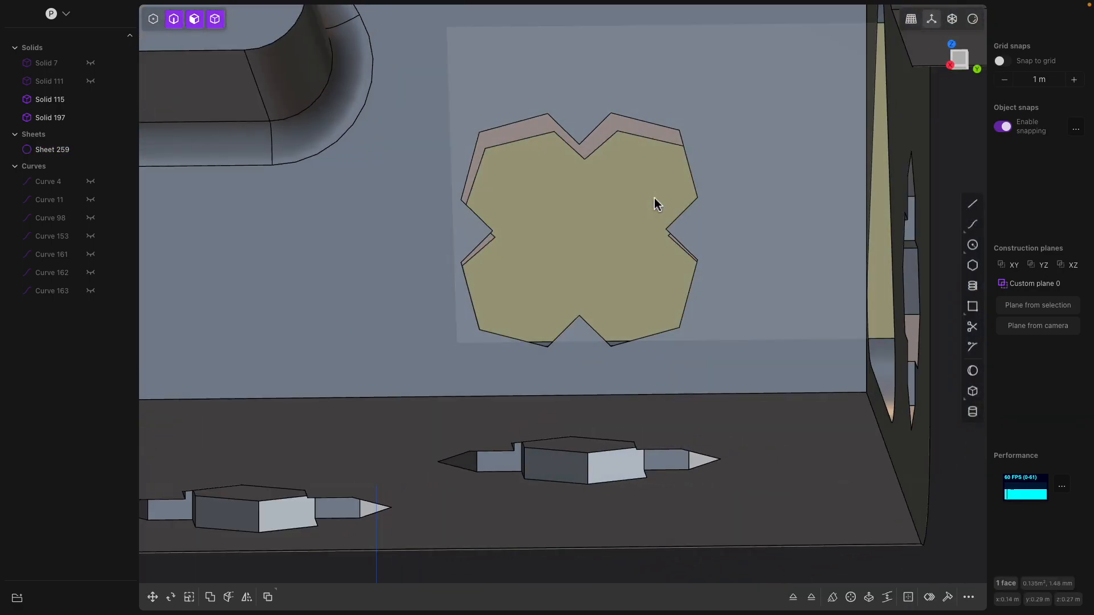
key(Delete)
click(655, 203)
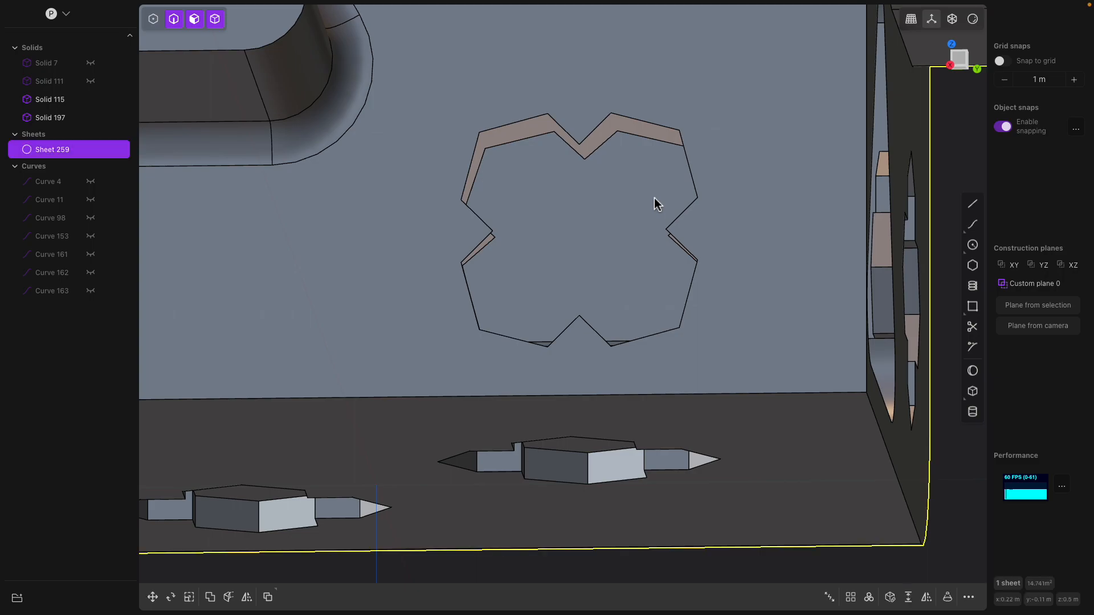
click(654, 198)
middle_drag(630, 195, 669, 312)
key(Escape)
Patch the open four-lobed hole in the side face from its boundary edges, with Nonsmooth fill and Quality faces.
click(684, 240)
scroll(640, 295, up, 2)
double_click(657, 318)
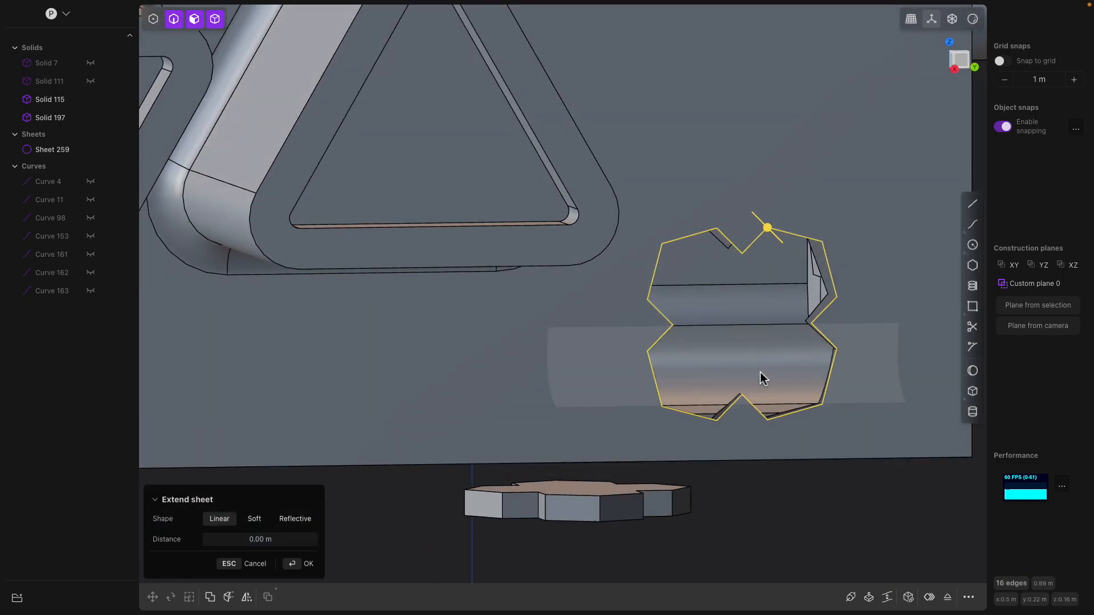
click(906, 600)
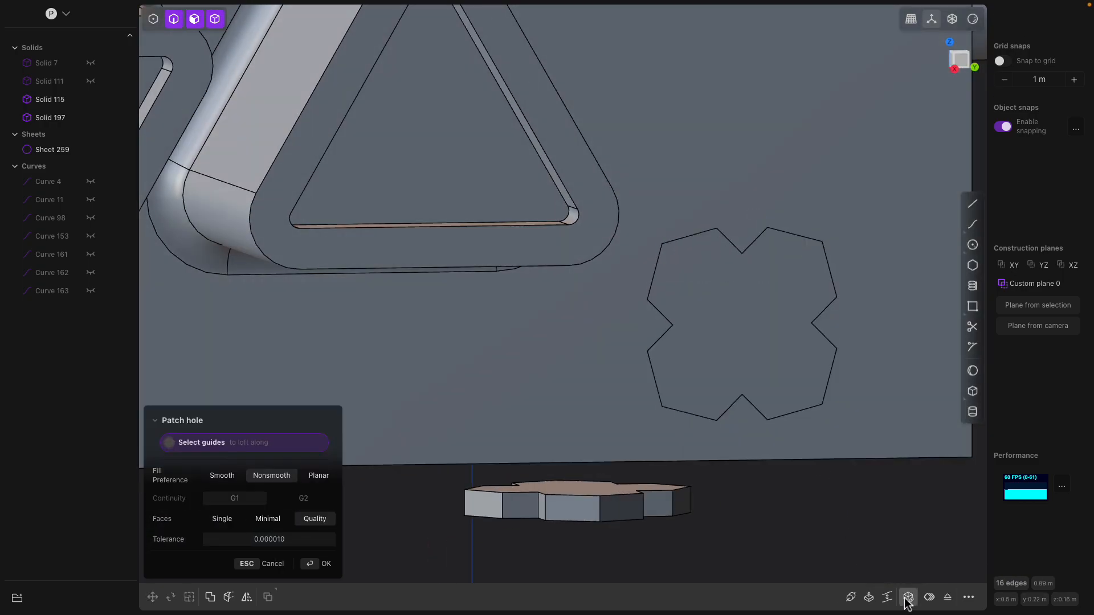
scroll(863, 567, down, 3)
key(Return)
middle_drag(803, 511, 783, 502)
Join the four-lobed patch face with the surrounding side face.
click(716, 397)
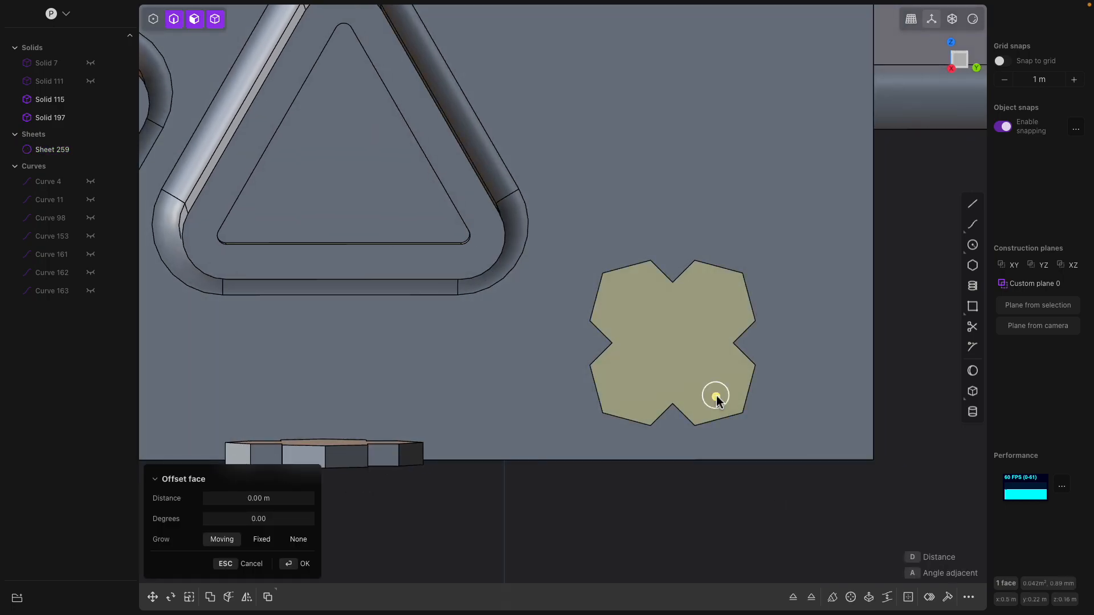
click(808, 339)
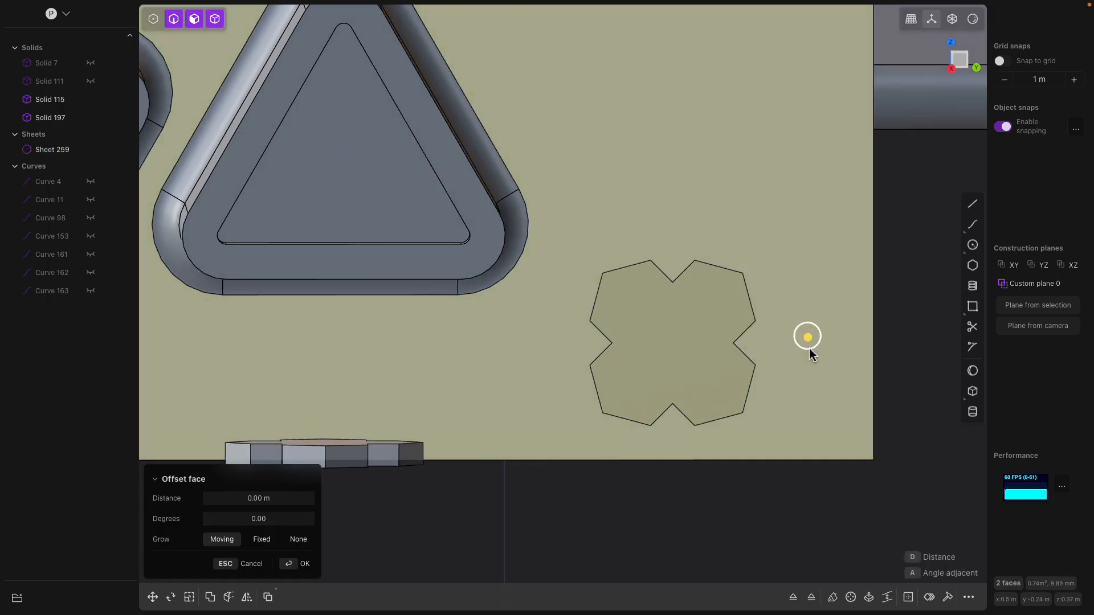
scroll(811, 358, down, 2)
middle_drag(811, 359, 789, 354)
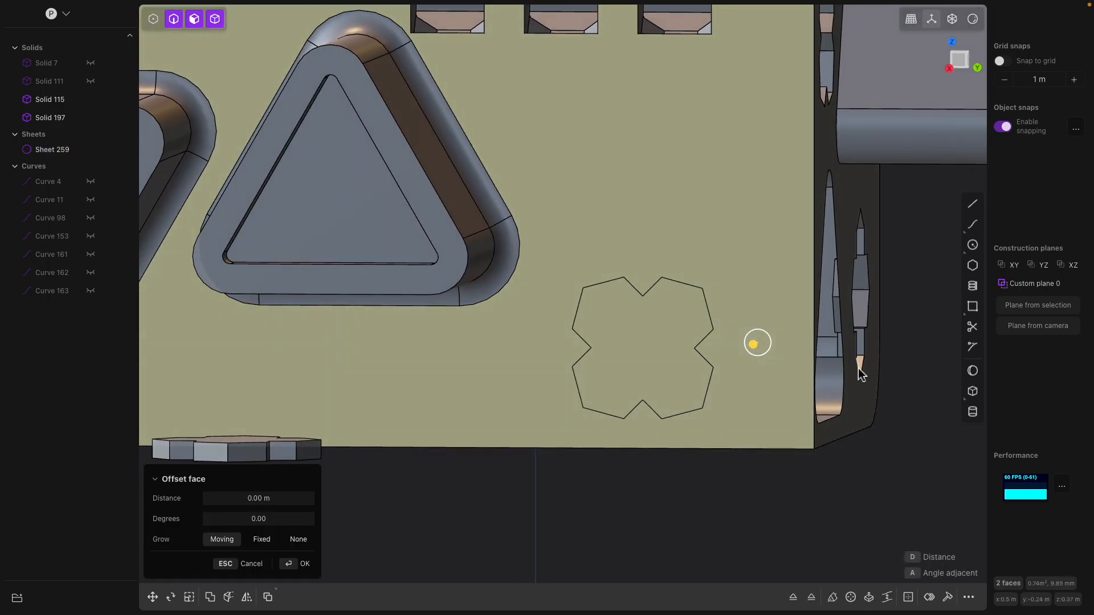
key(Escape)
click(756, 360)
shift+click(684, 346)
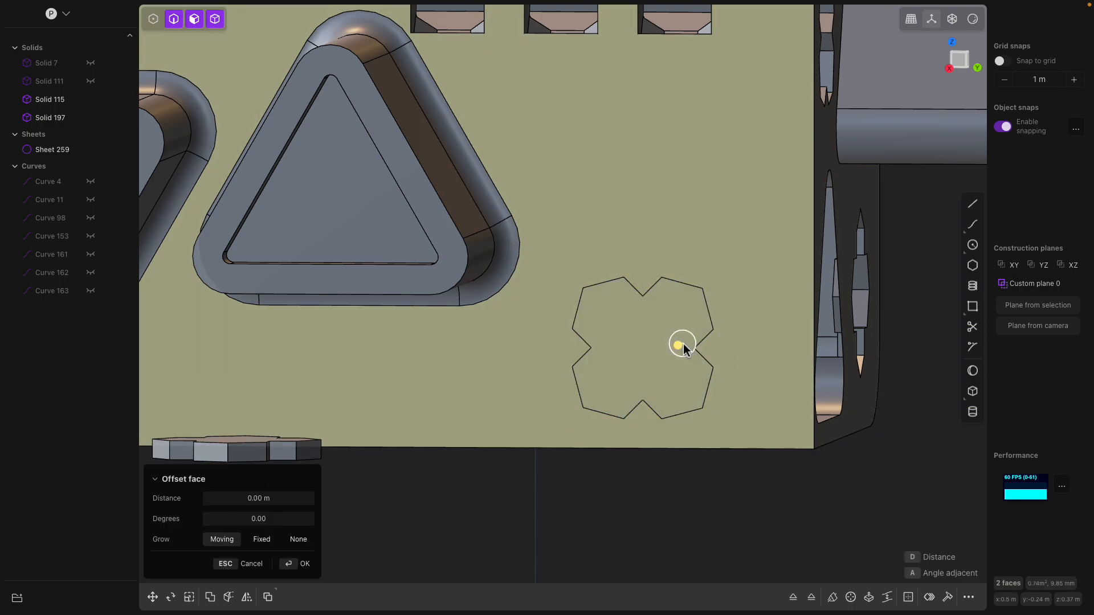
click(683, 346)
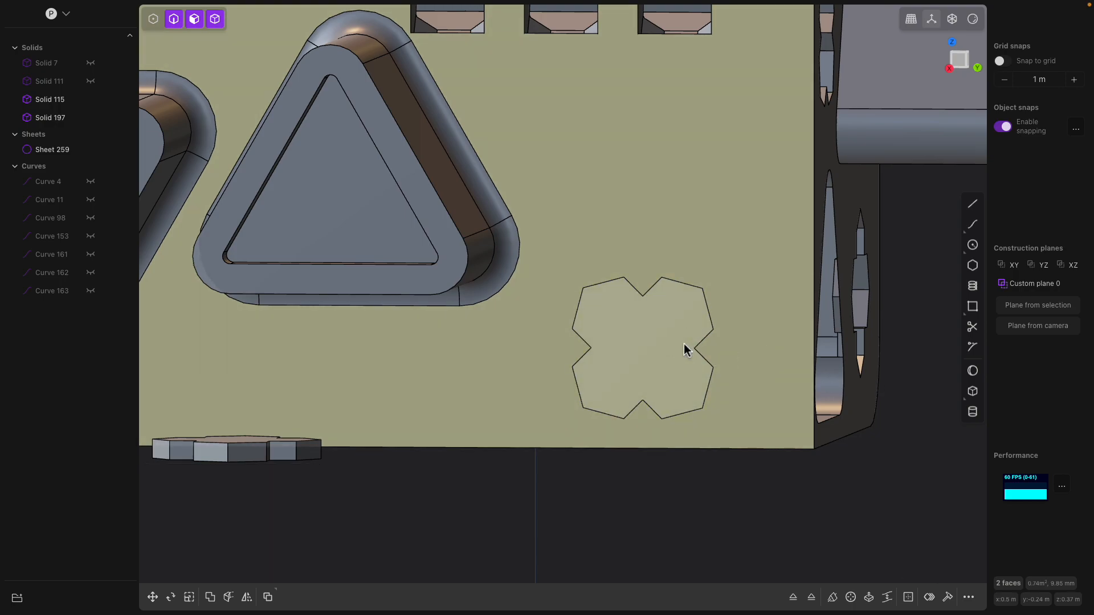
key(j)
scroll(708, 362, down, 5)
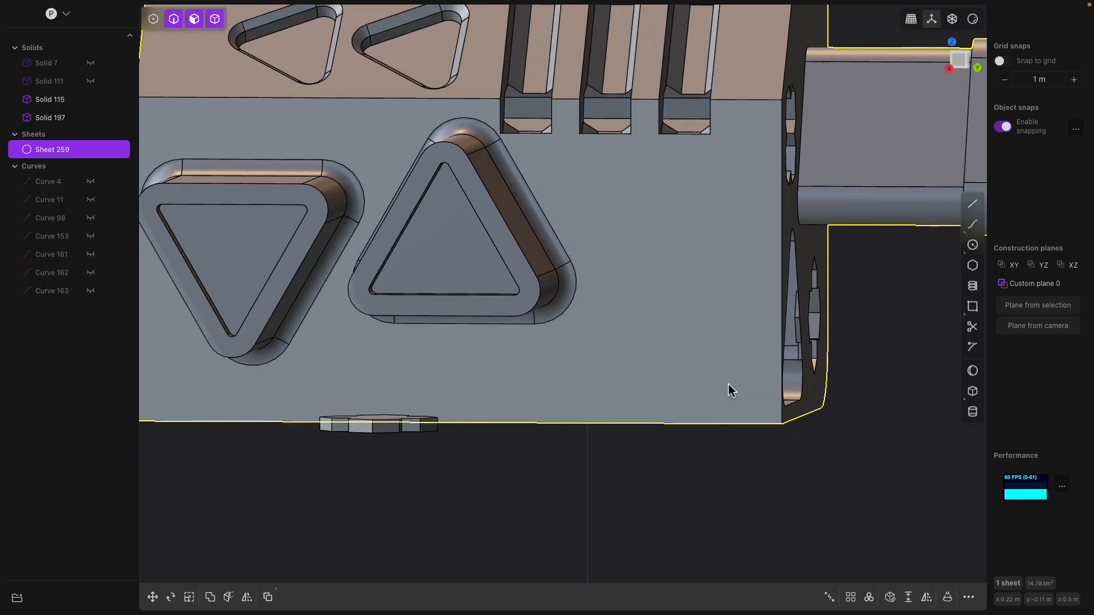
click(725, 446)
Offset the floor of the triangular recess in the end face with the solid triangular boss.
middle_drag(725, 447, 843, 432)
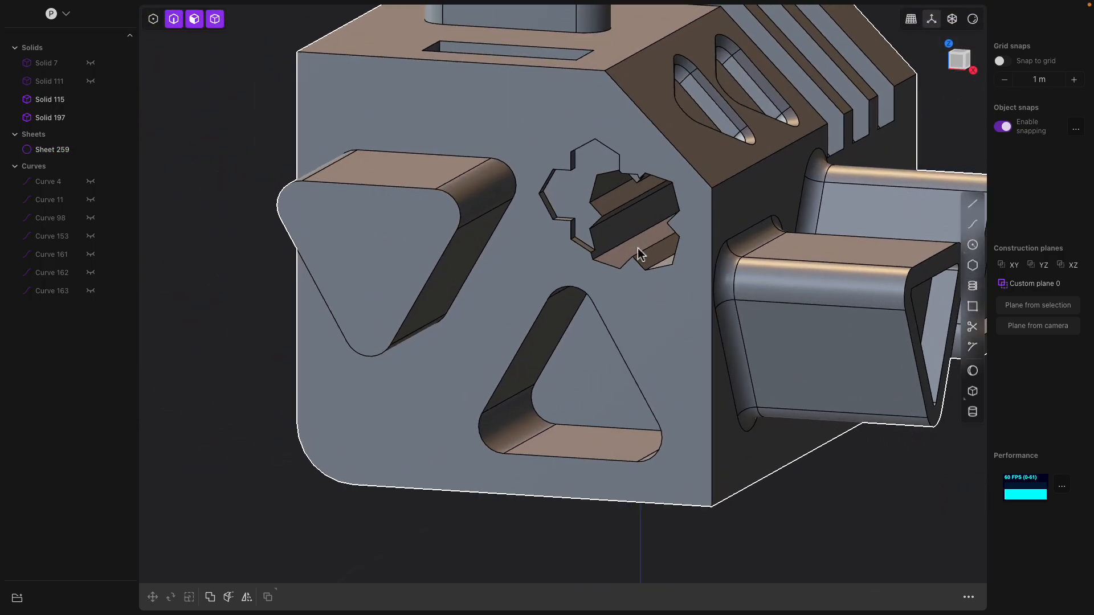
click(602, 176)
key(o)
middle_drag(633, 181, 590, 211)
scroll(596, 208, down, 5)
click(587, 332)
middle_drag(587, 332, 723, 323)
key(o)
click(721, 273)
click(698, 301)
drag(758, 331, 752, 329)
middle_drag(719, 318, 735, 340)
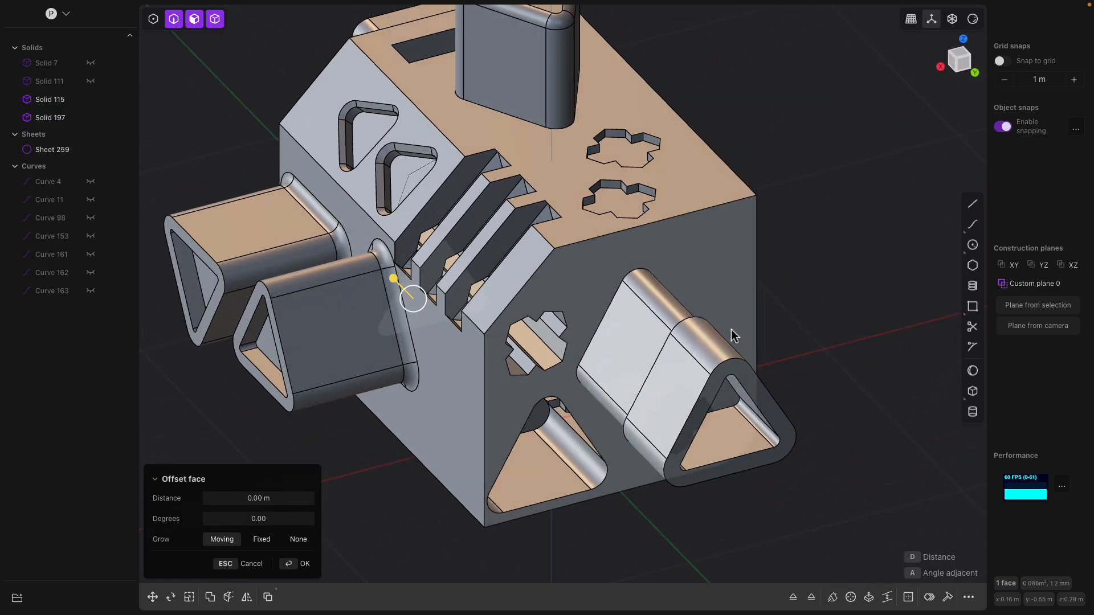
click(45, 8)
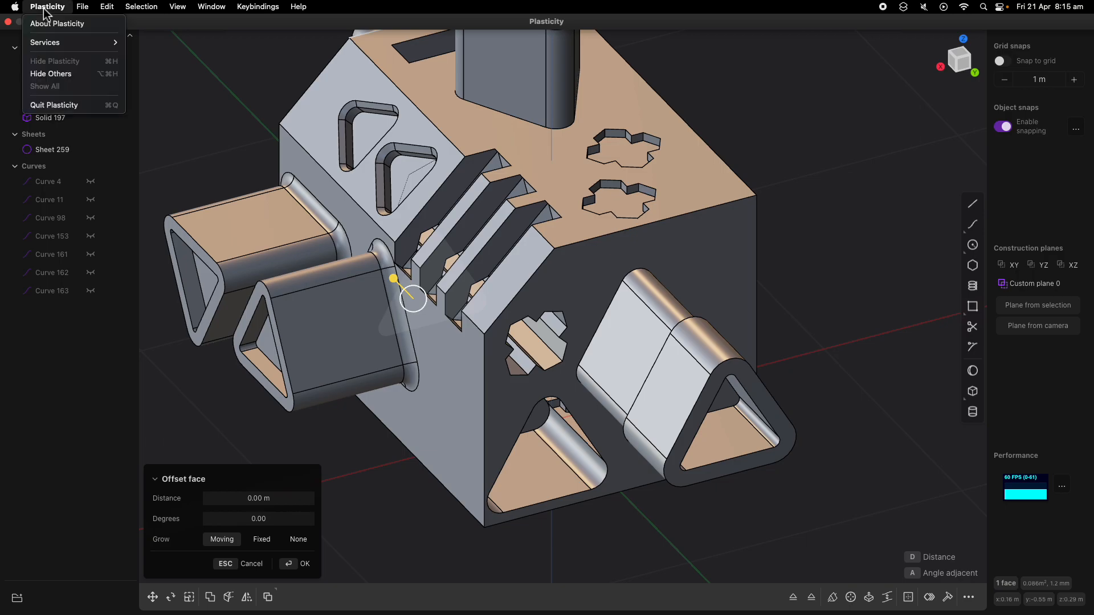
click(202, 97)
middle_drag(232, 114, 545, 237)
click(625, 234)
click(454, 244)
middle_drag(455, 245, 426, 281)
click(421, 282)
middle_drag(467, 340, 593, 305)
click(536, 409)
click(605, 419)
click(588, 384)
mouse_move(618, 420)
mouse_down()
mouse_move(628, 427)
mouse_move(618, 423)
mouse_up()
key(Escape)
Enlarge the radius of the rounded lower edge below the square pocket by about 0.108 m.
middle_drag(399, 365, 600, 337)
middle_drag(576, 273, 603, 266)
middle_drag(569, 189, 723, 247)
click(577, 228)
middle_drag(662, 313, 666, 274)
click(622, 416)
middle_drag(627, 413, 682, 394)
drag(684, 399, 711, 423)
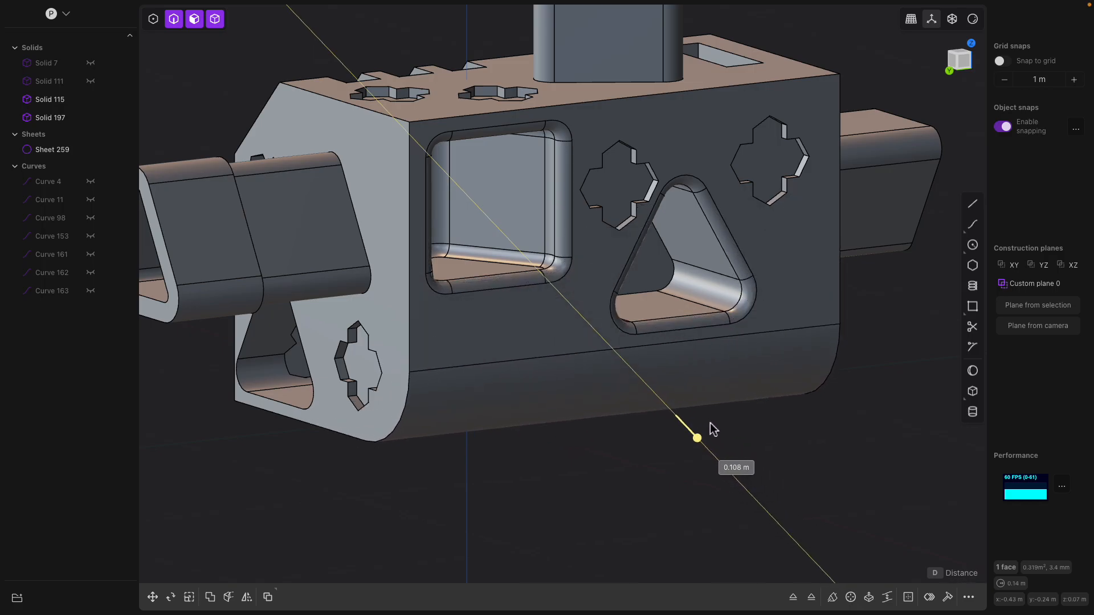
middle_drag(562, 365, 650, 387)
click(611, 286)
middle_drag(612, 285, 661, 272)
middle_drag(631, 238, 649, 242)
Try to offset the block's top face.
click(616, 165)
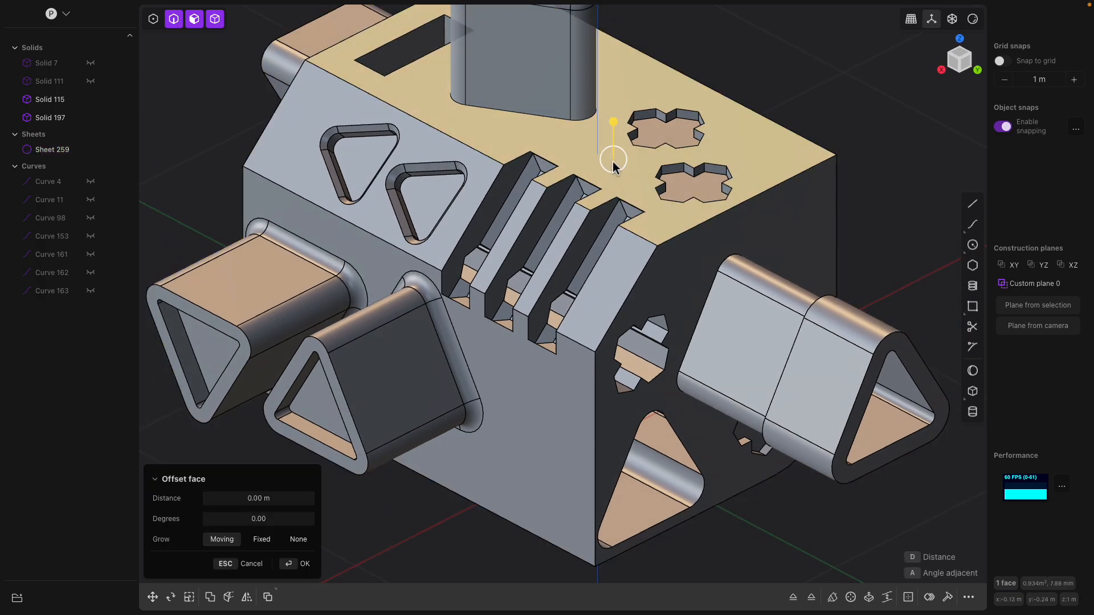
middle_drag(615, 165, 674, 179)
mouse_move(661, 133)
mouse_down()
mouse_move(667, 164)
mouse_move(661, 72)
mouse_move(662, 117)
mouse_up()
key(Escape)
Offset the upper face of the filleted triangular boss on the block's top by -0.27379 m.
middle_drag(551, 94, 560, 160)
click(521, 126)
middle_drag(521, 127, 578, 130)
click(538, 104)
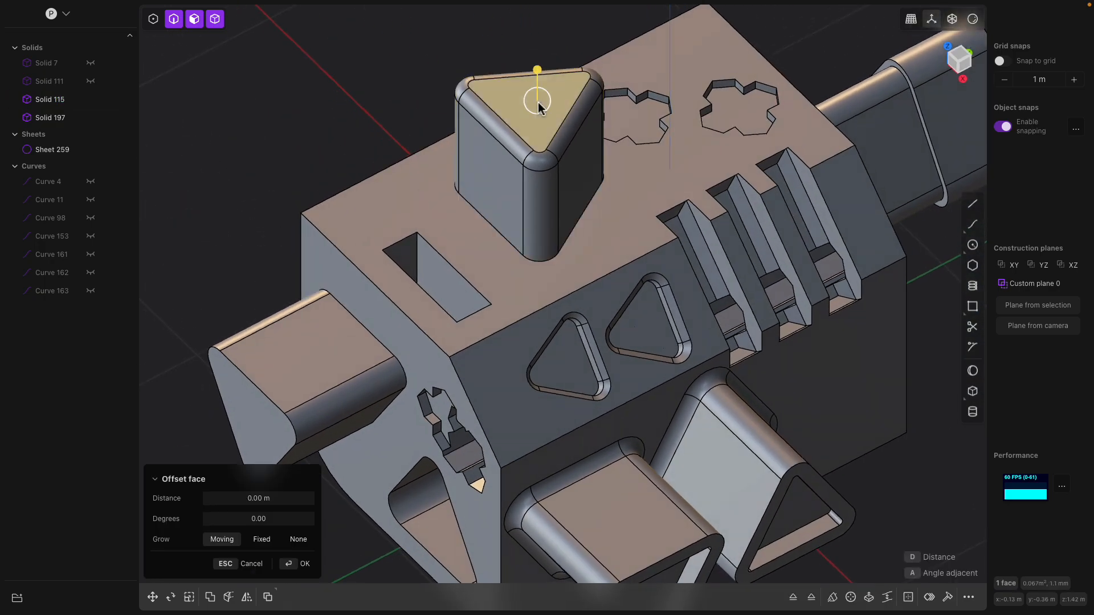
drag(539, 82, 544, 150)
middle_drag(519, 194, 682, 330)
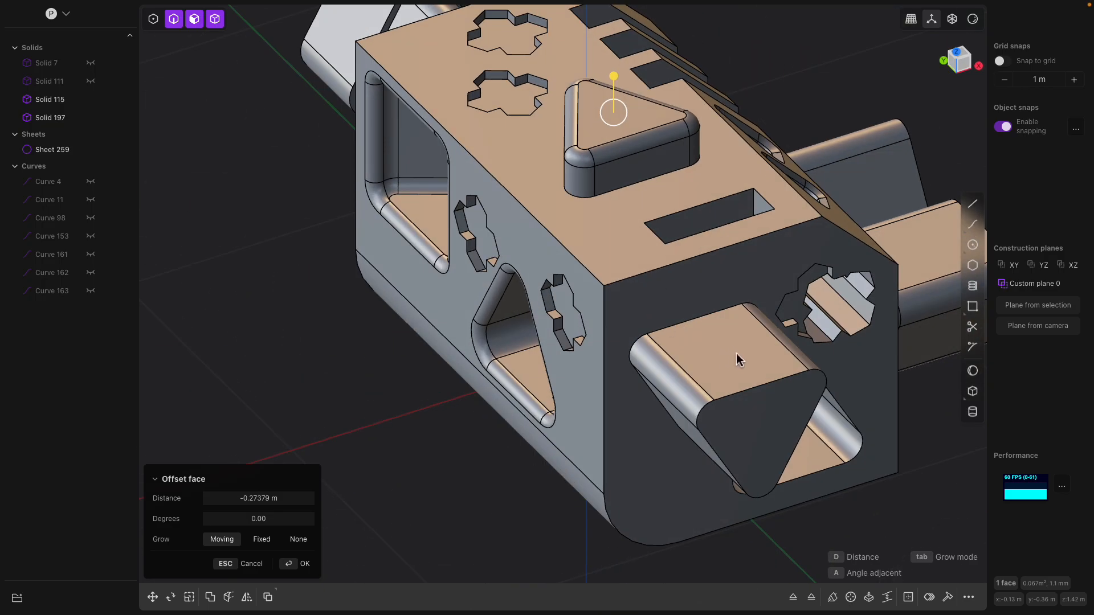
shift+middle_drag(757, 367, 707, 301)
right_click(719, 364)
Offset the triangular front face of the solid end boss slightly inward.
click(719, 363)
click(718, 360)
drag(736, 380, 724, 367)
key(e)
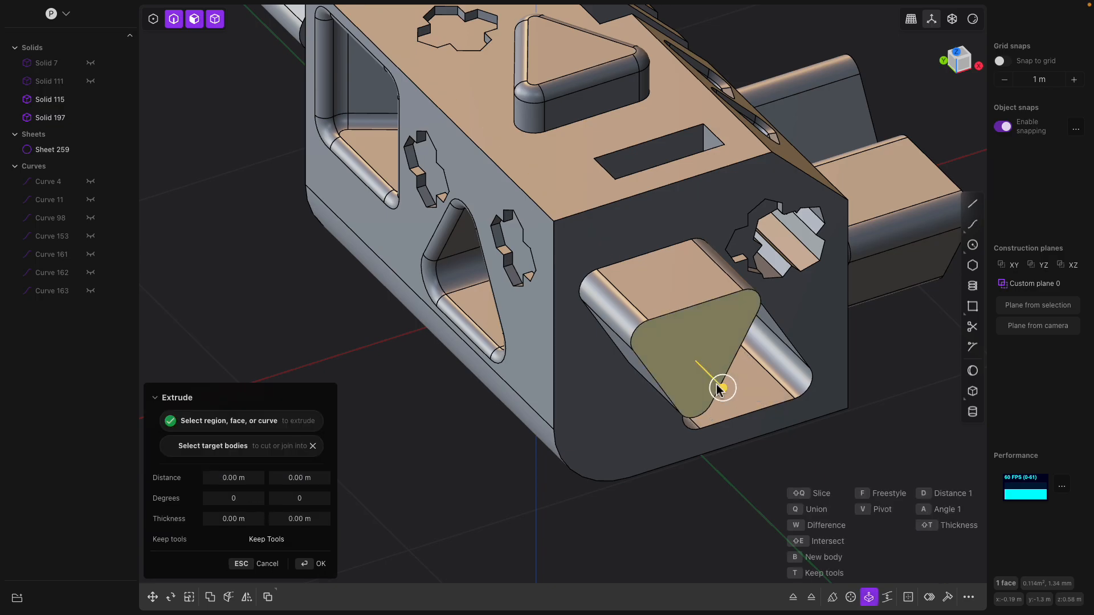
key(Escape)
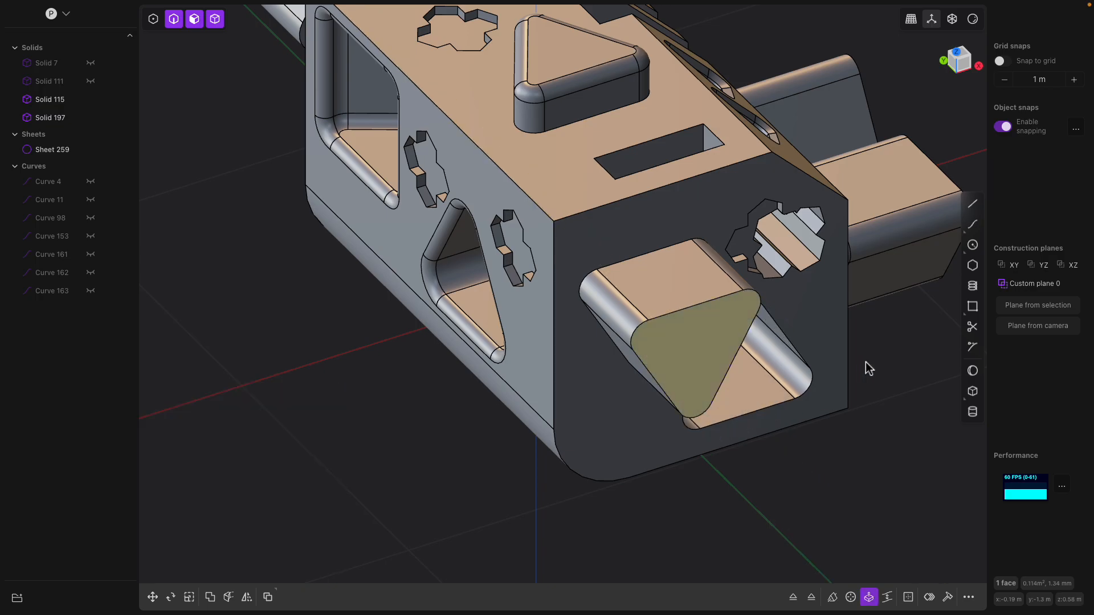
Shorten the solid triangular end boss by offsetting its front face by -0.07537 m.
click(713, 326)
middle_drag(714, 326, 722, 261)
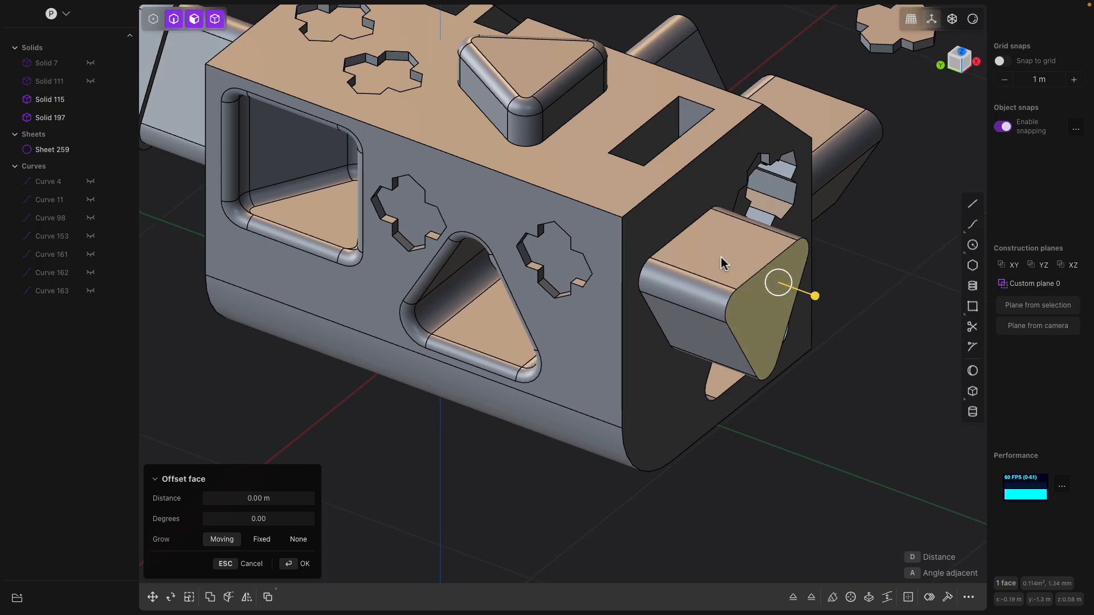
drag(807, 300, 790, 297)
middle_drag(638, 296, 676, 261)
shift+middle_drag(677, 265, 692, 320)
scroll(638, 242, down, 1)
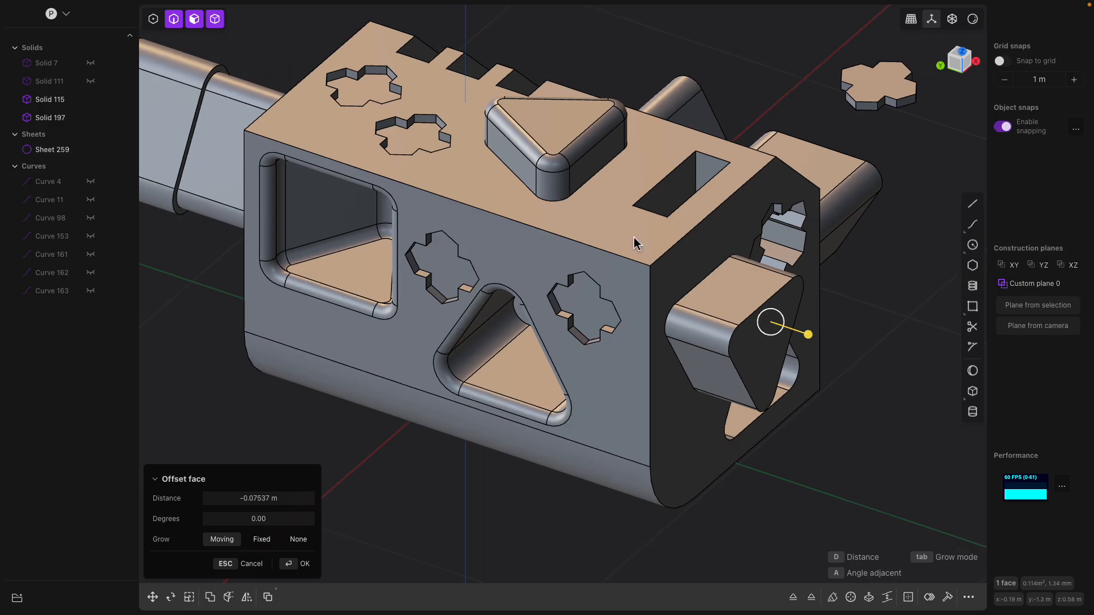
key(Return)
Check the installed Plasticity version in the application's About window, and close that window.
mouse_move(437, 5)
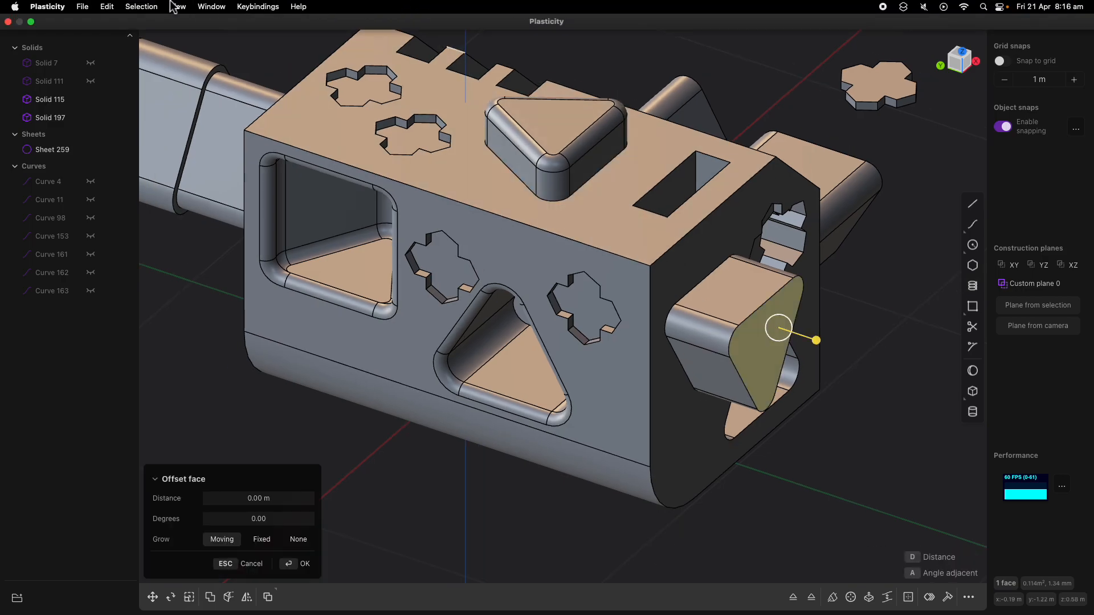
click(45, 6)
click(53, 24)
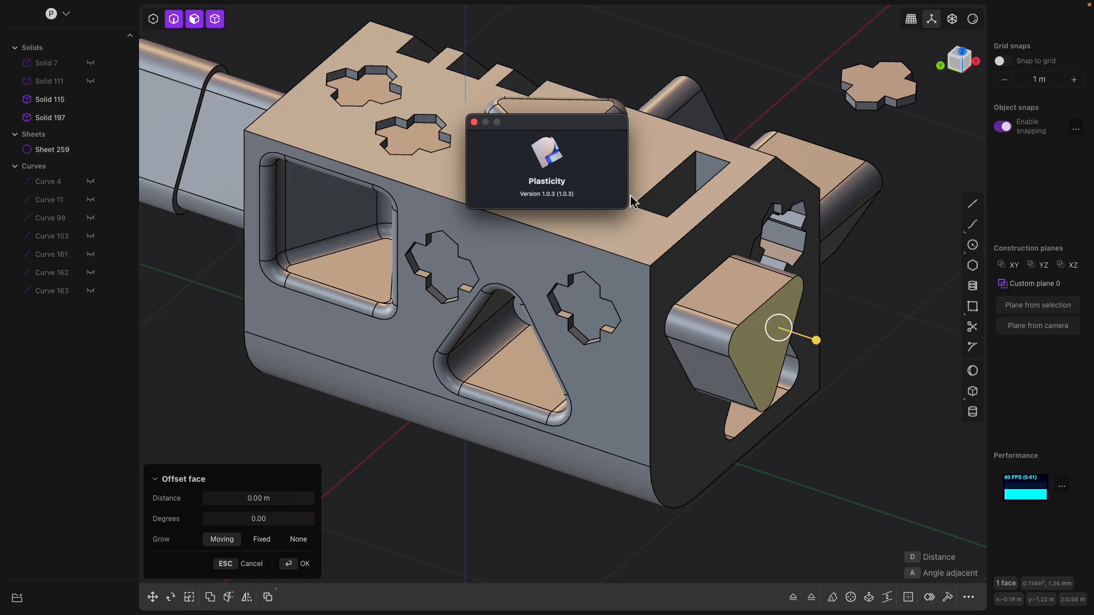
drag(559, 142, 557, 265)
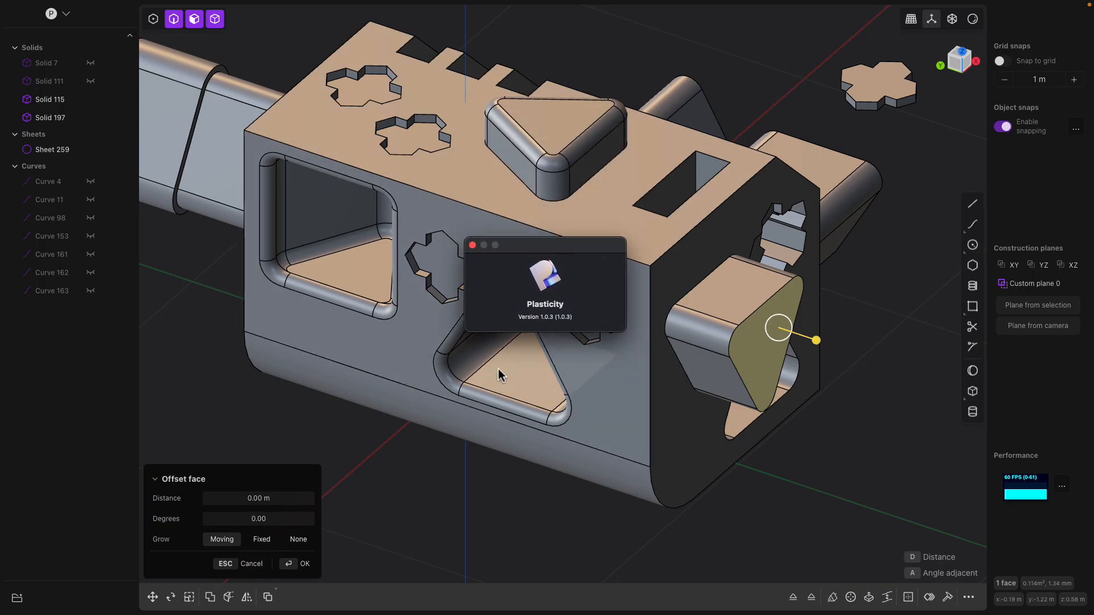
click(472, 245)
middle_drag(530, 328, 705, 293)
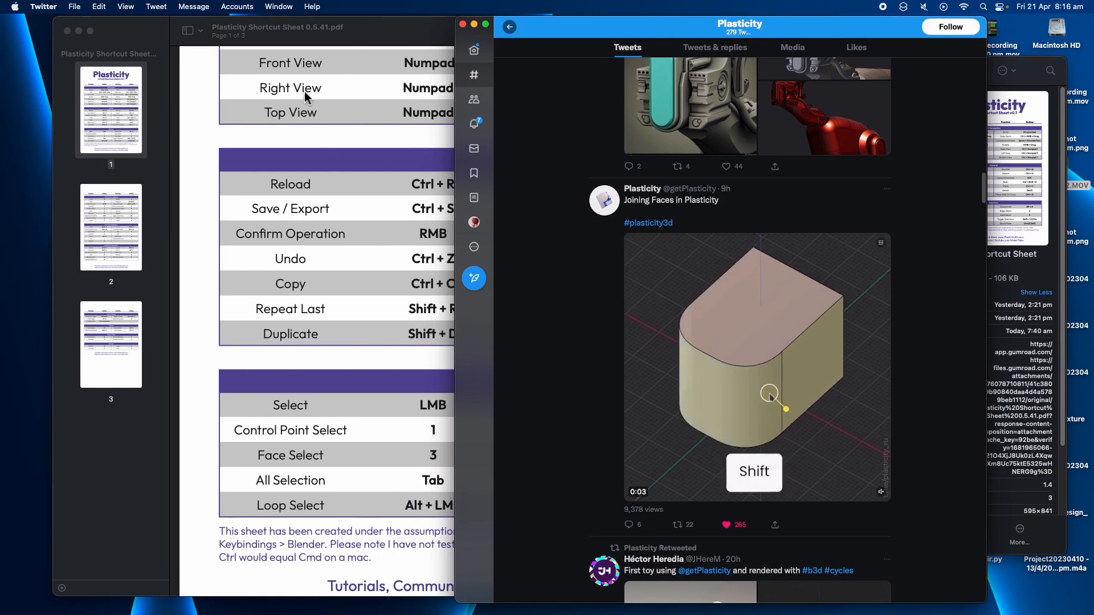
Switch to Preview and examine the hotkey tables across all pages of Plasticity Shortcut Sheet 0.5.41.pdf.
click(360, 40)
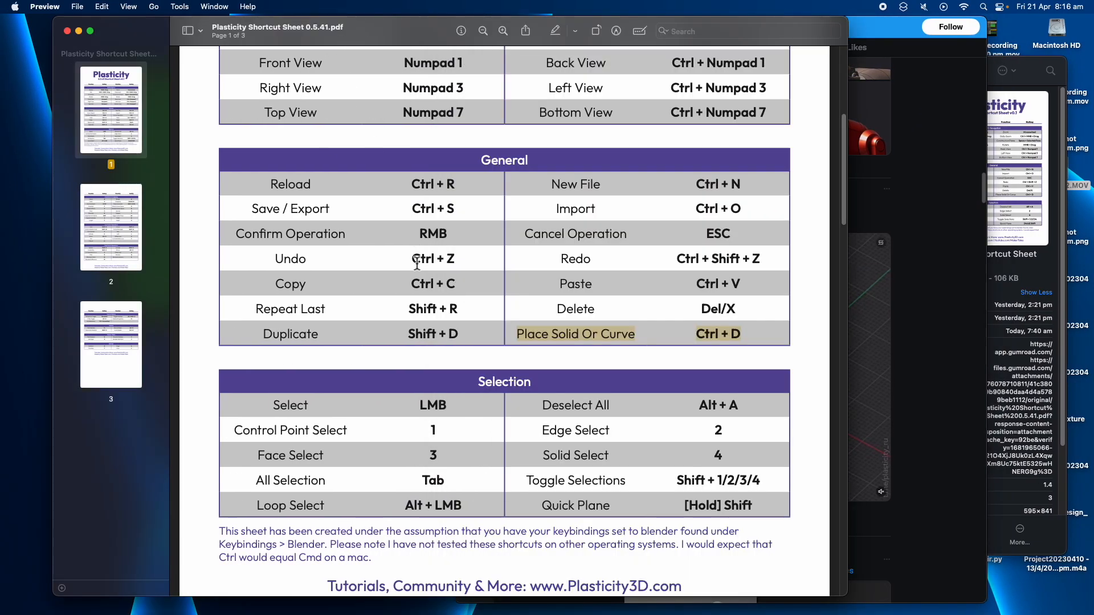
scroll(417, 257, down, 3)
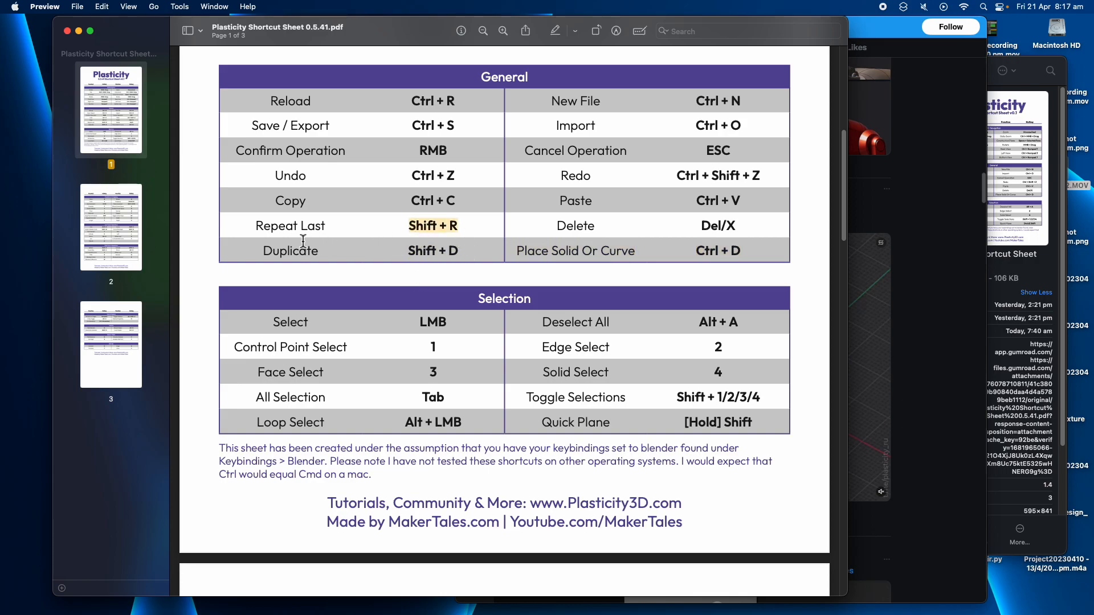
scroll(408, 251, down, 4)
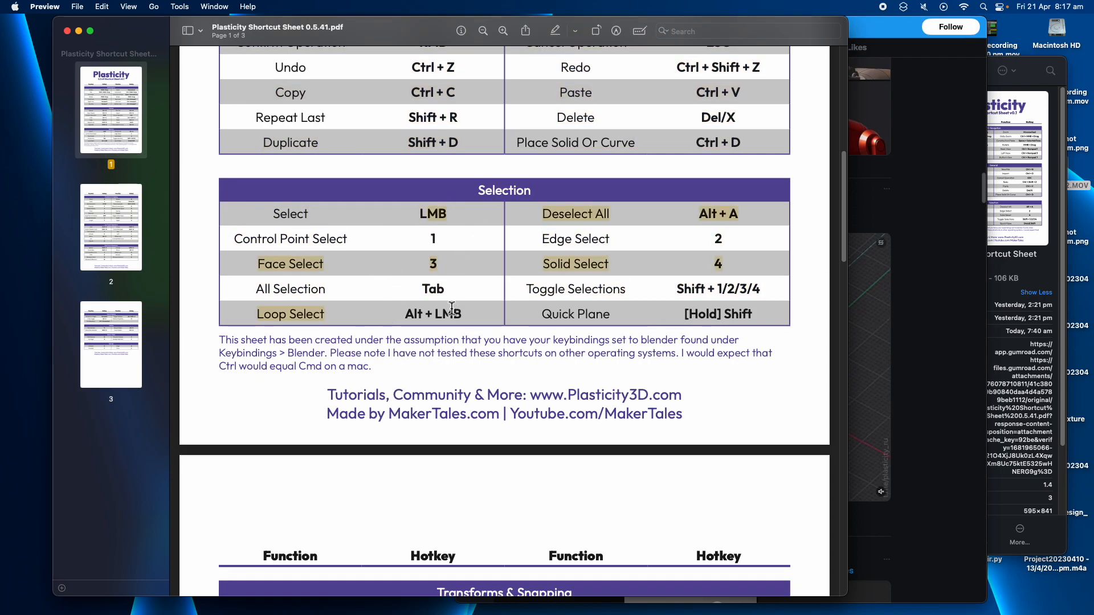
scroll(598, 305, down, 1)
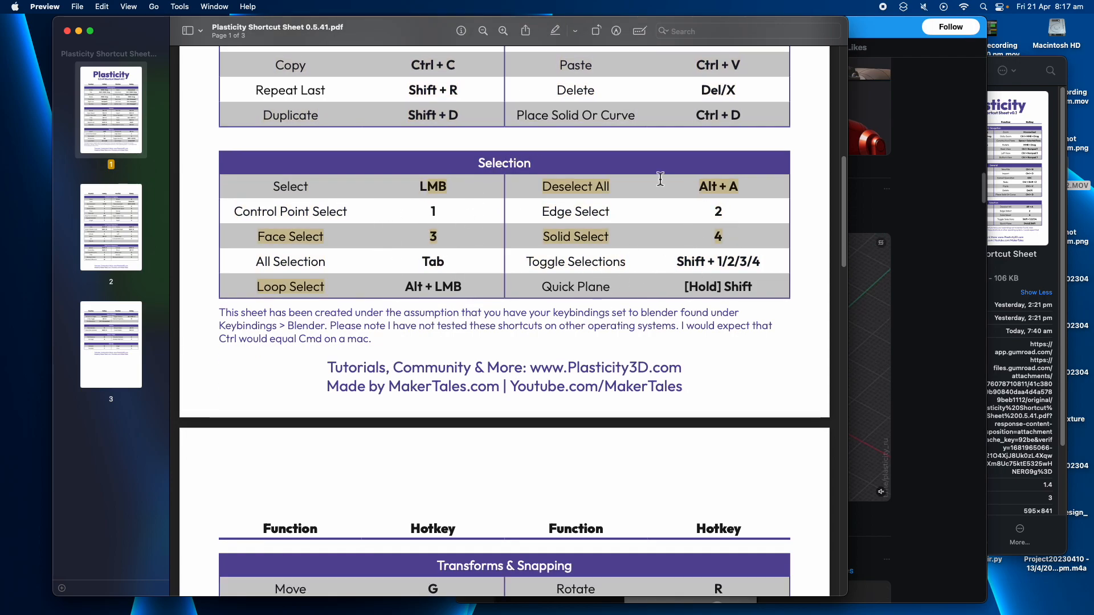
scroll(607, 253, down, 1)
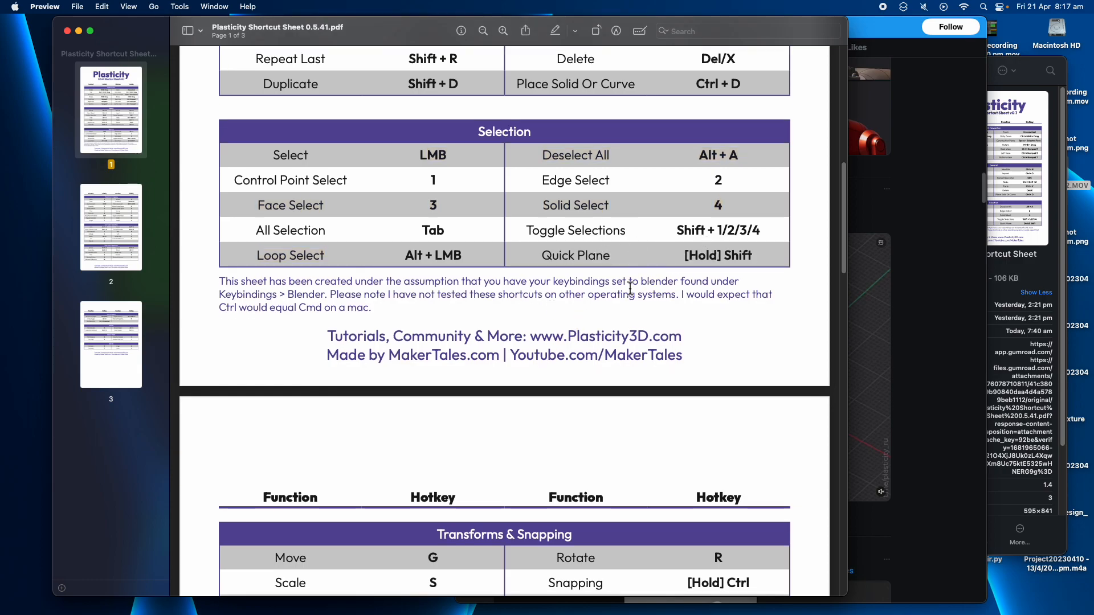
scroll(536, 389, down, 20)
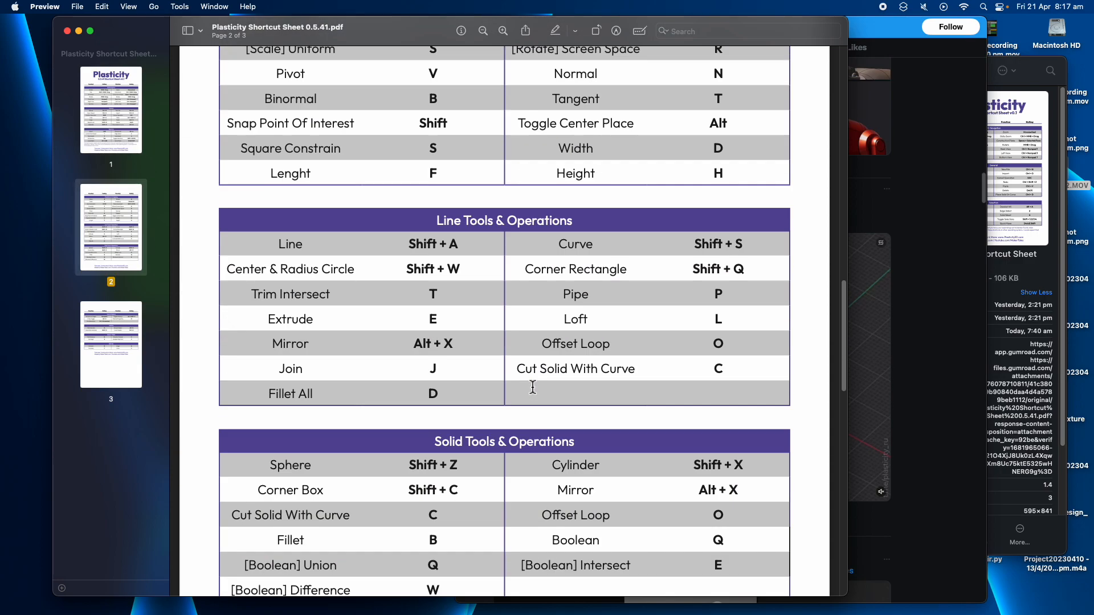
scroll(532, 387, down, 2)
scroll(533, 387, down, 20)
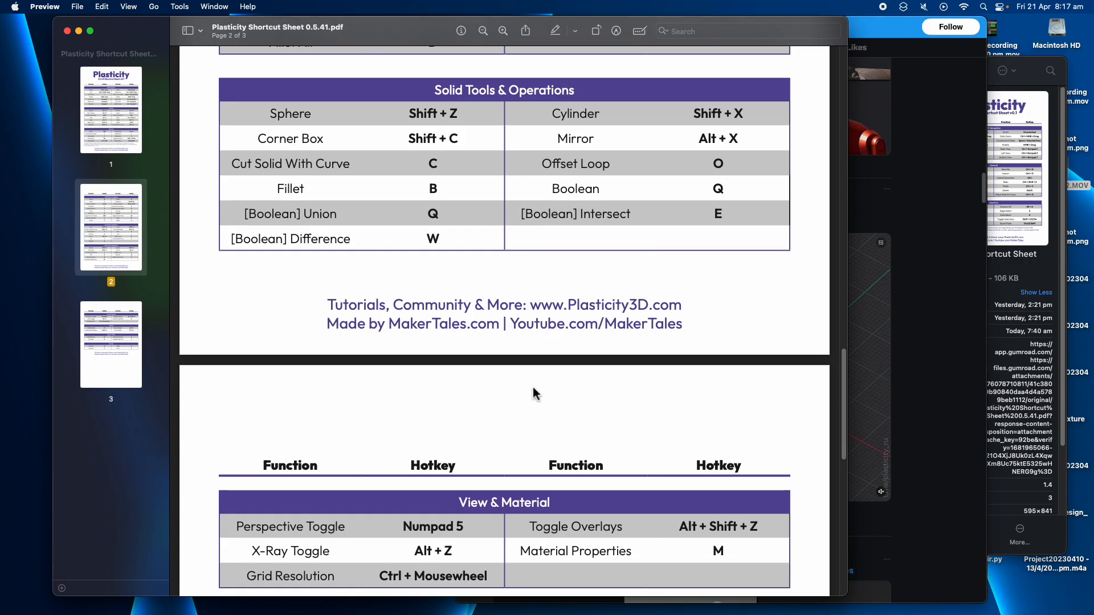
scroll(564, 394, up, 5)
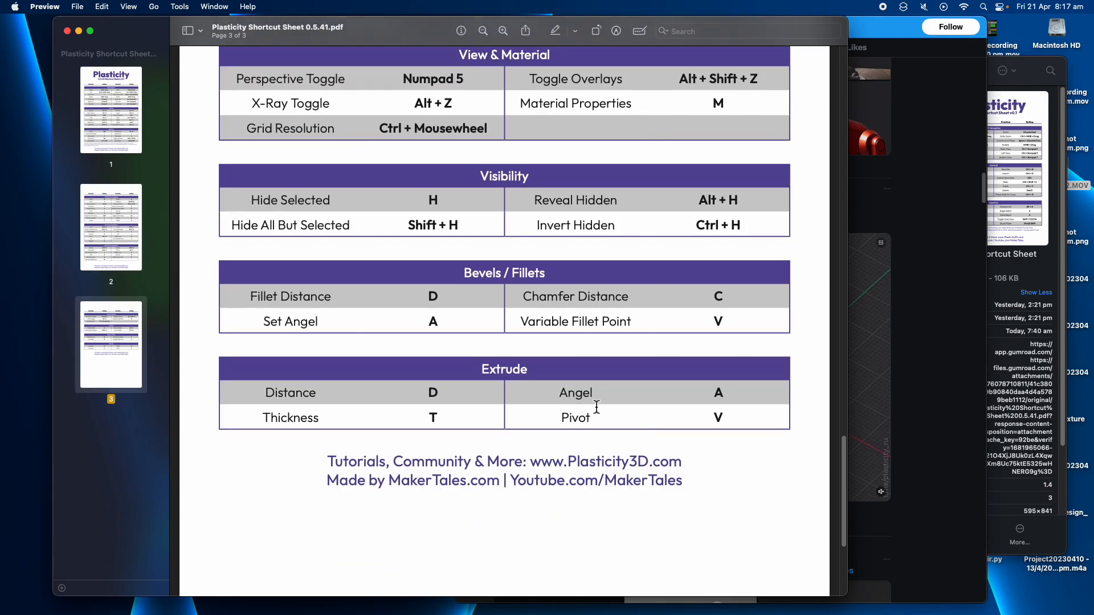
drag(844, 454, 844, 136)
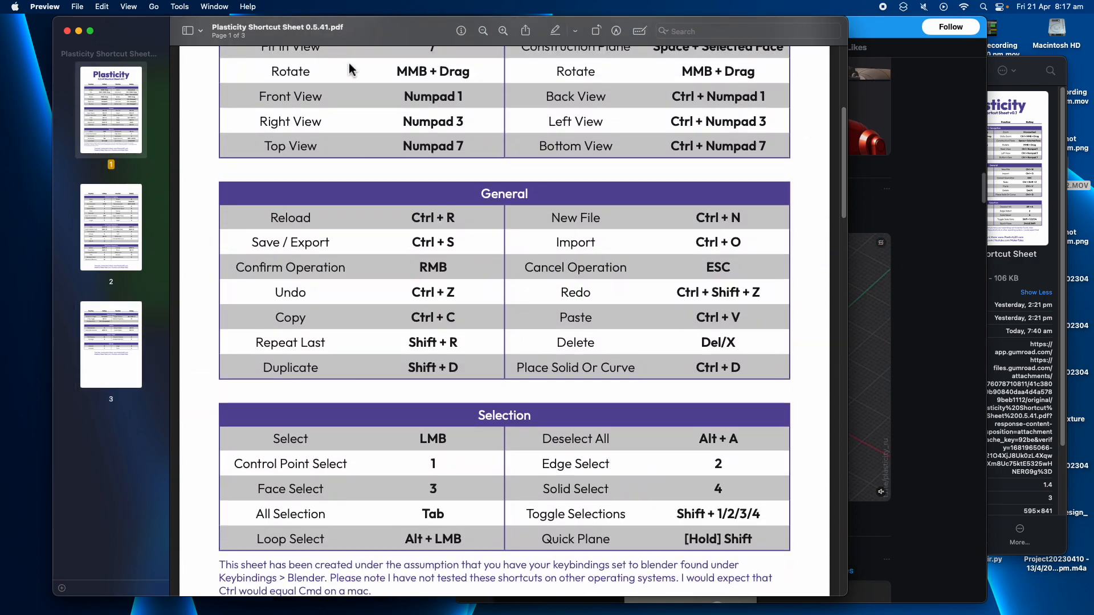
Switch back to Plasticity, show its version information again and close it.
key(ctrl+Right)
middle_drag(349, 68, 353, 77)
mouse_move(209, 2)
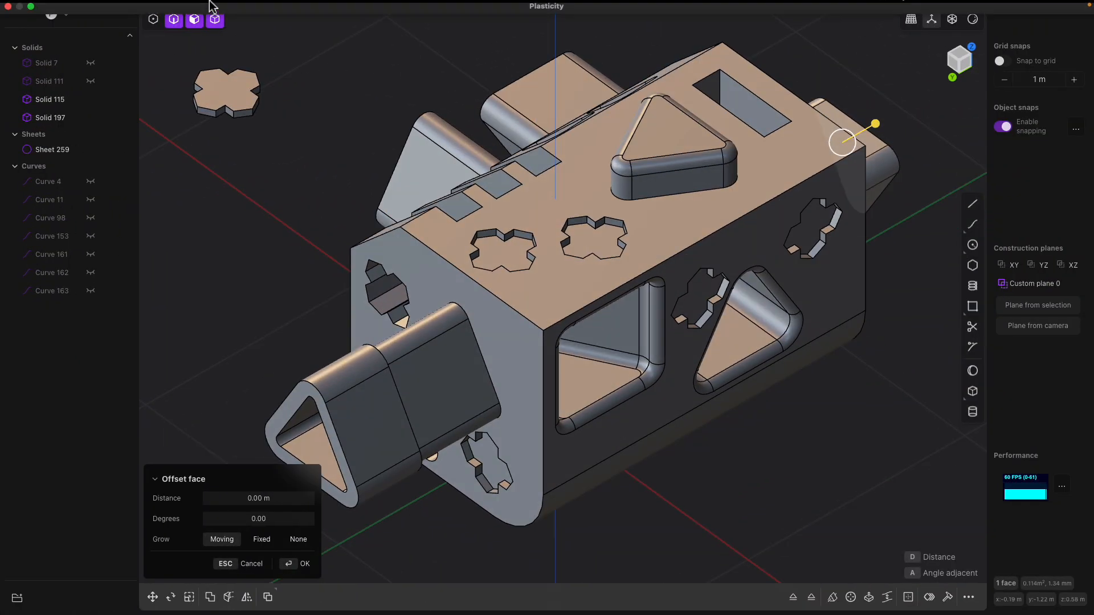
click(47, 7)
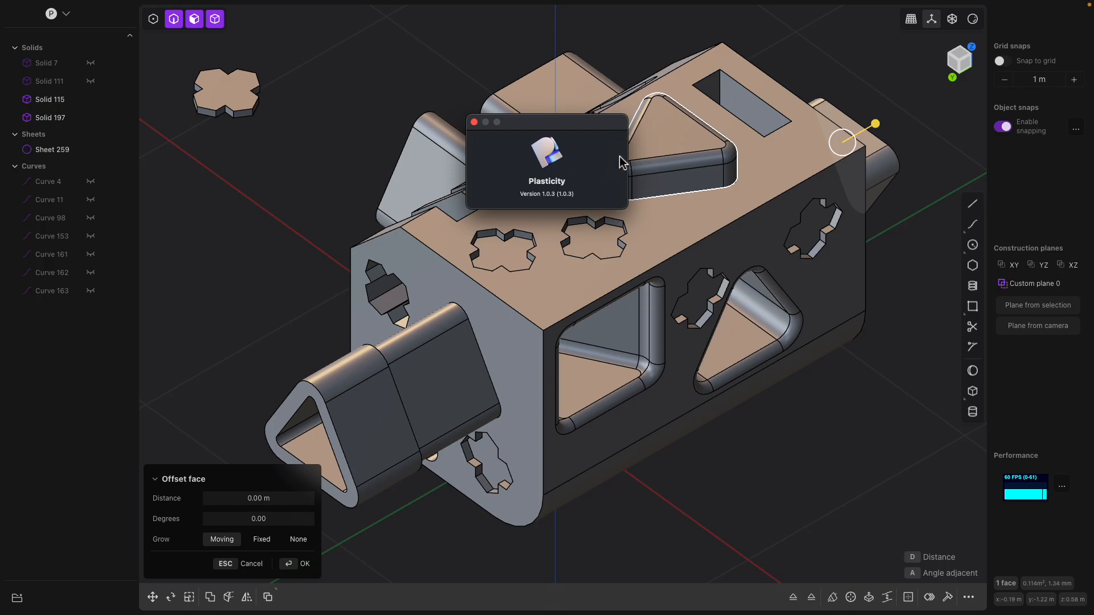
middle_drag(495, 301, 578, 292)
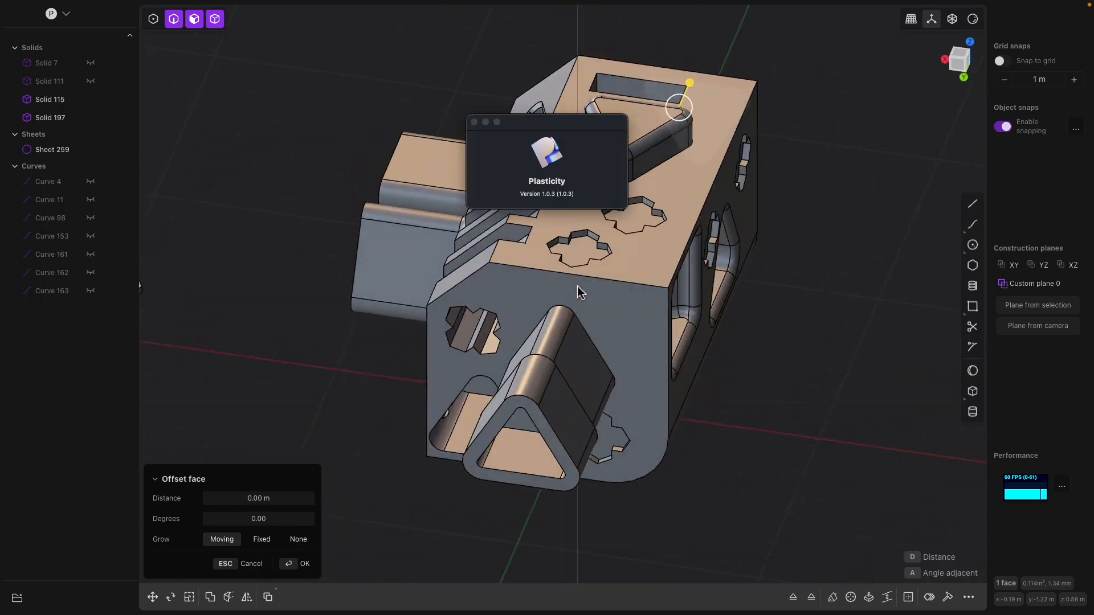
click(474, 122)
middle_drag(478, 131, 776, 228)
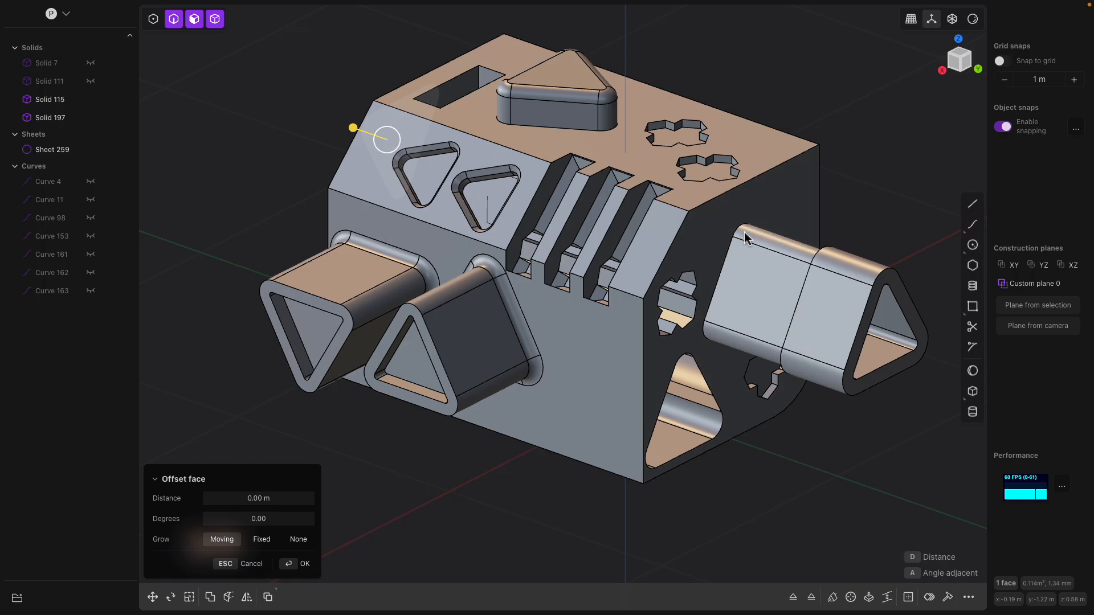
middle_drag(776, 228, 735, 241)
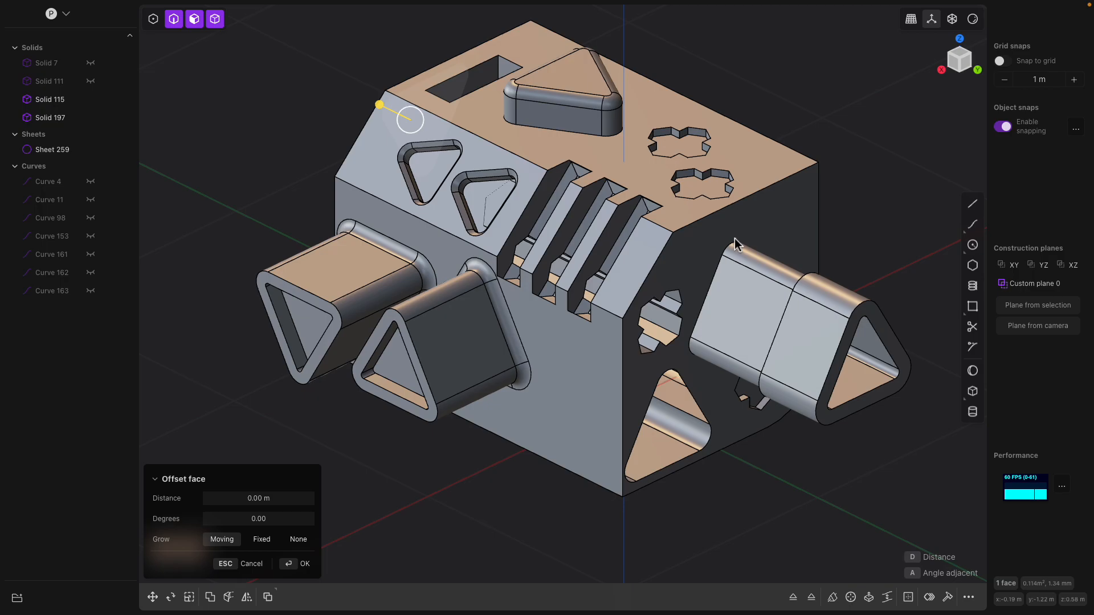